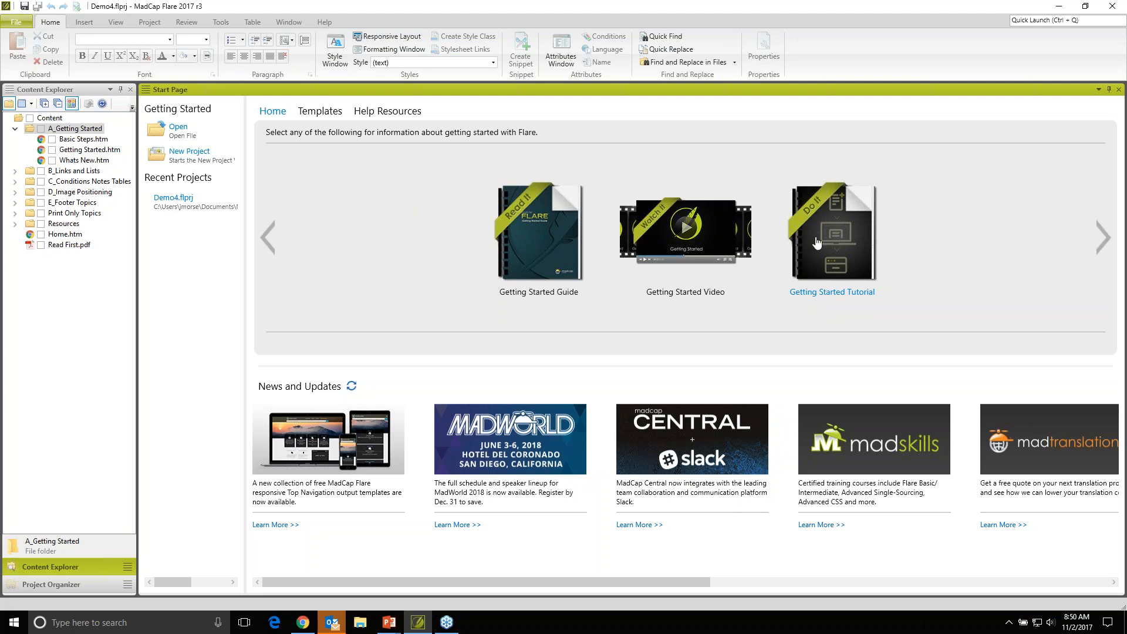
- Browse the new-project templates offered on the Start Page
{"action": "left_click", "coordinate": [312, 115]}
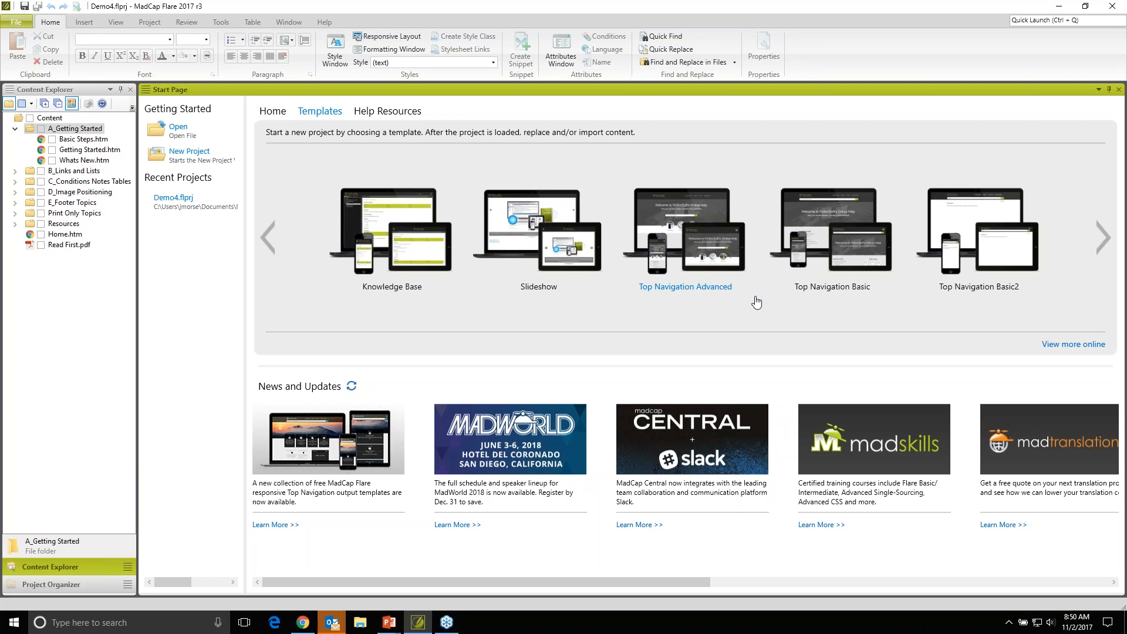
{"action": "left_click", "coordinate": [1103, 252]}
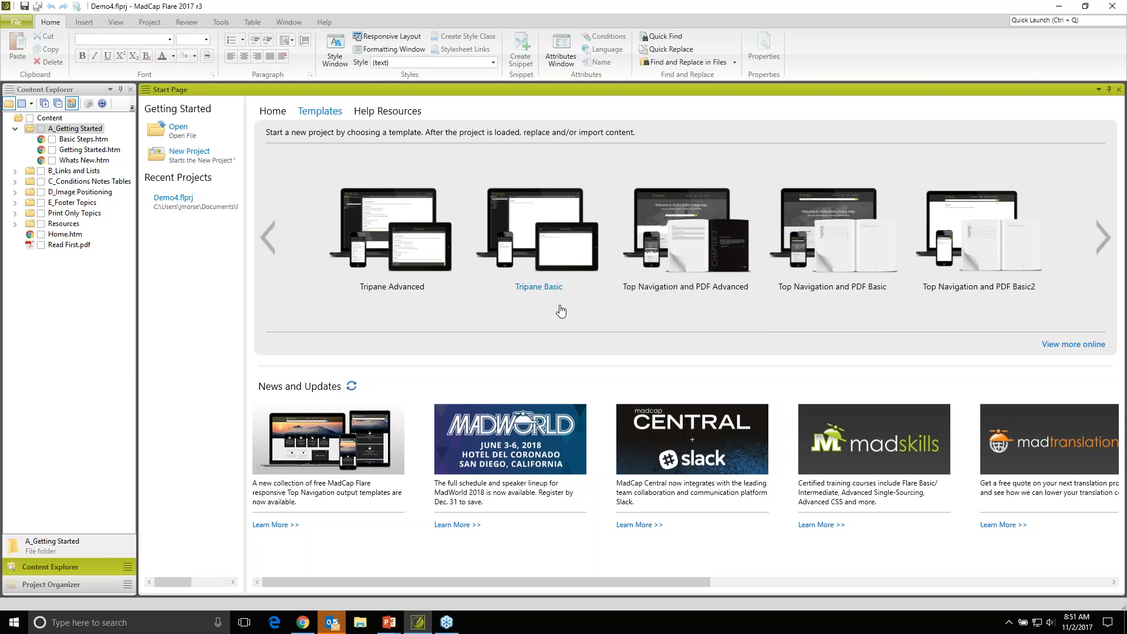
{"action": "left_click", "coordinate": [267, 238]}
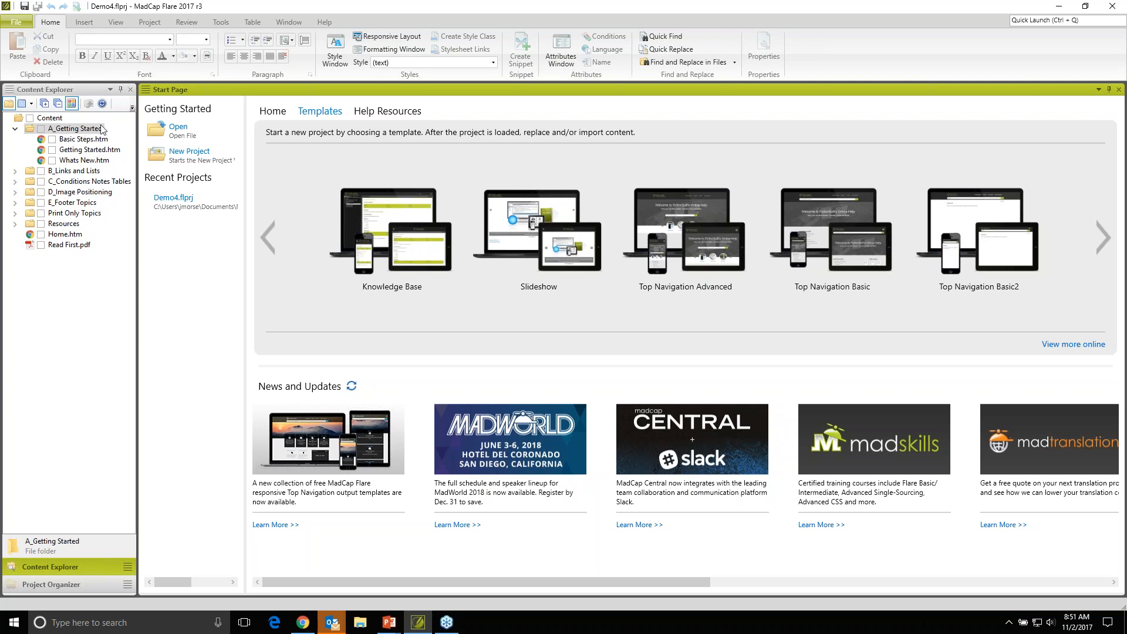
- Widen the Content Explorer and expand the Resources folder
{"action": "left_click_drag", "start_coordinate": [139, 124], "coordinate": [183, 126]}
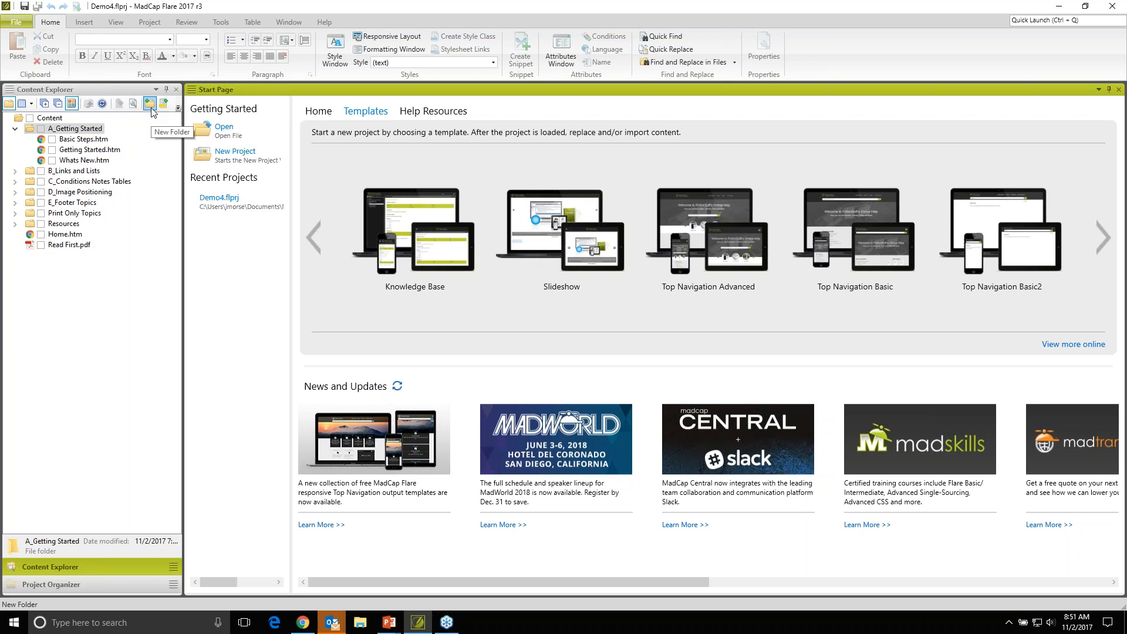
{"action": "left_click", "coordinate": [41, 365]}
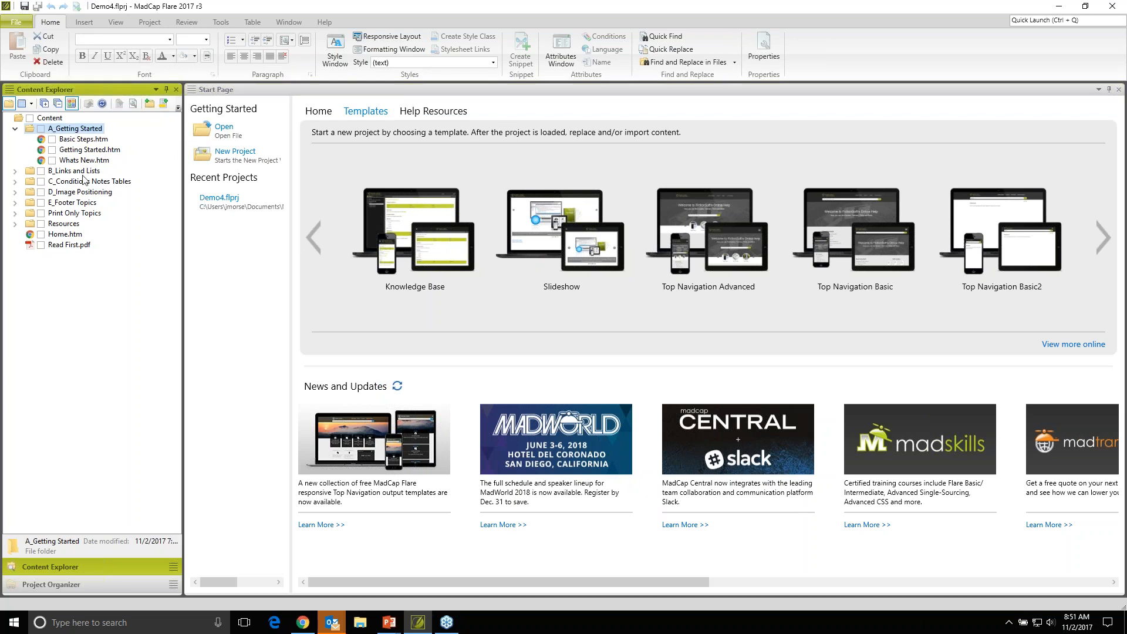
{"action": "left_click", "coordinate": [15, 224]}
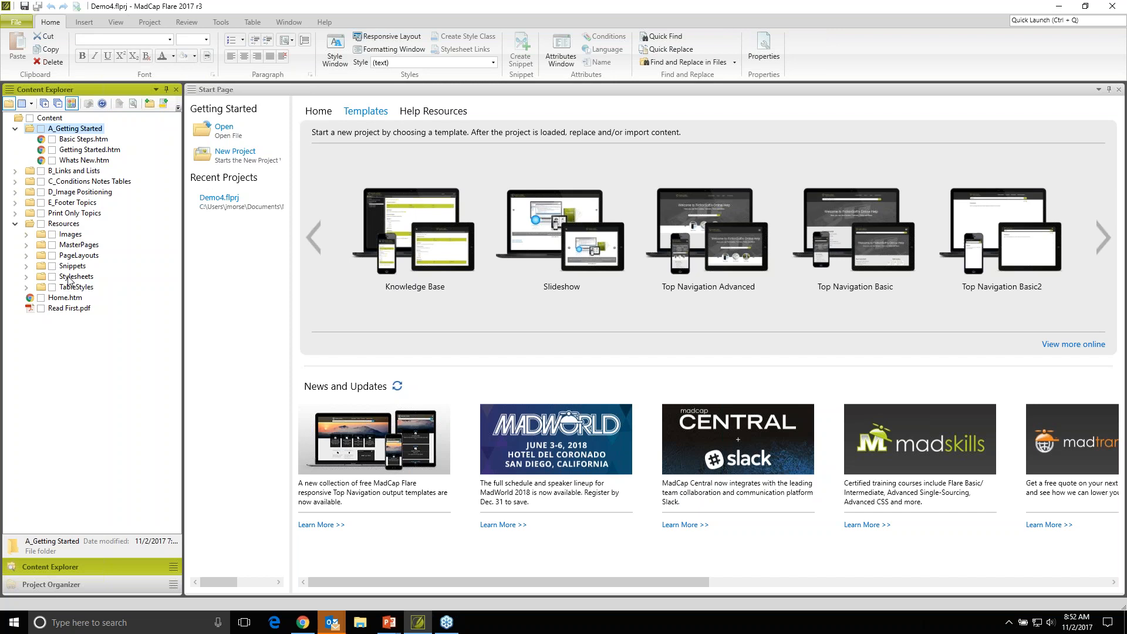
- Examine the Targets and Advanced folders in the Project Organizer
{"action": "left_click", "coordinate": [43, 584]}
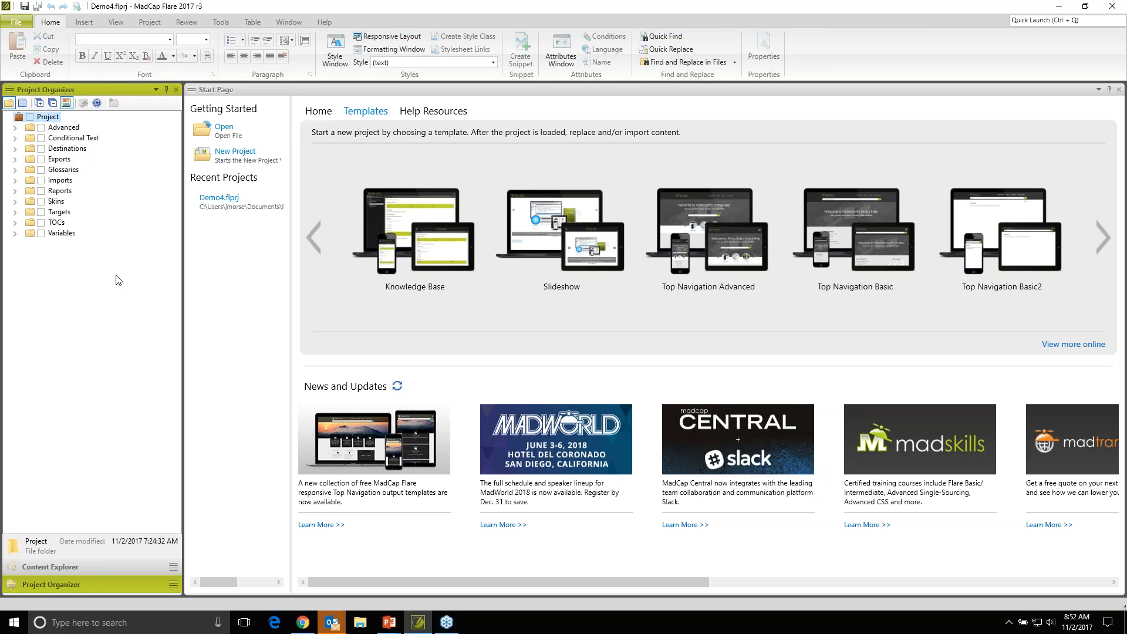
{"action": "left_click", "coordinate": [15, 212]}
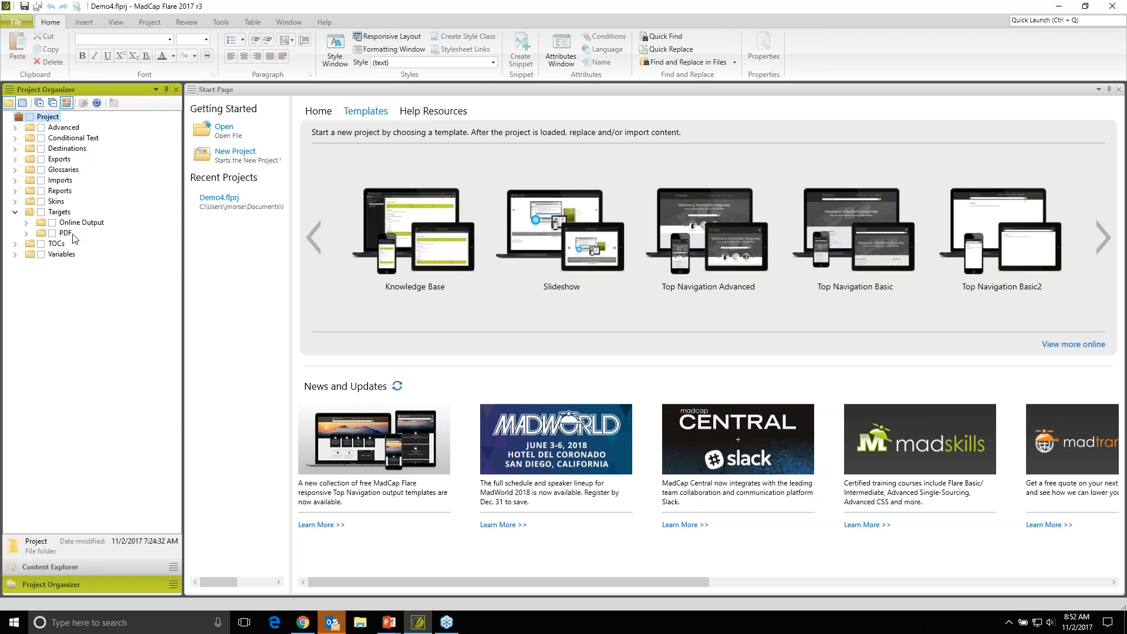
{"action": "left_click", "coordinate": [15, 128]}
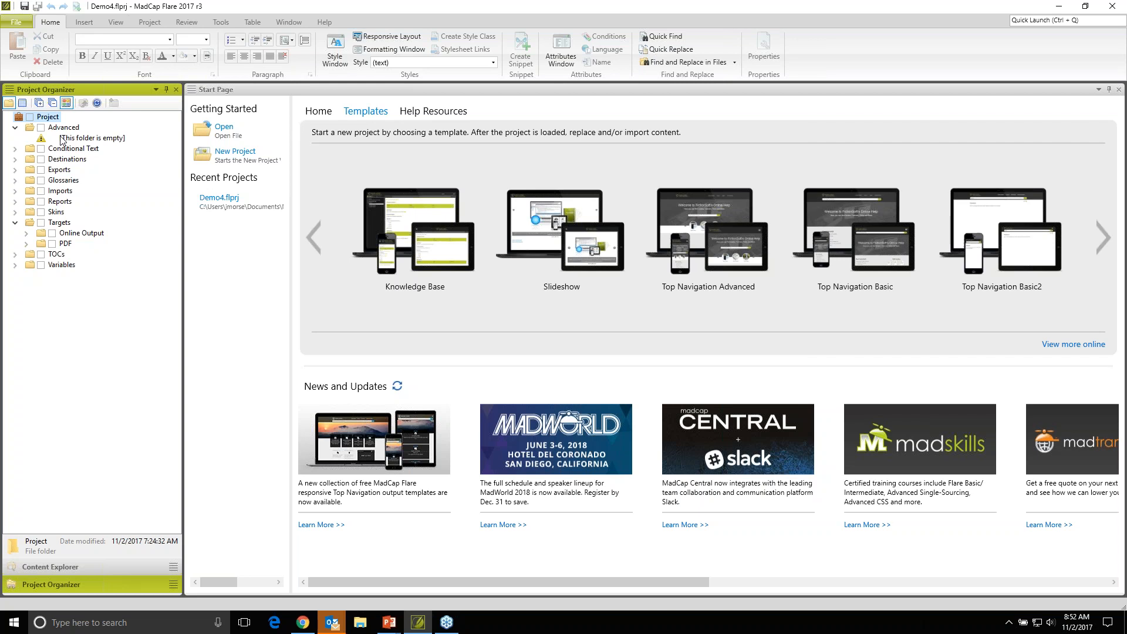
{"action": "left_click", "coordinate": [19, 128]}
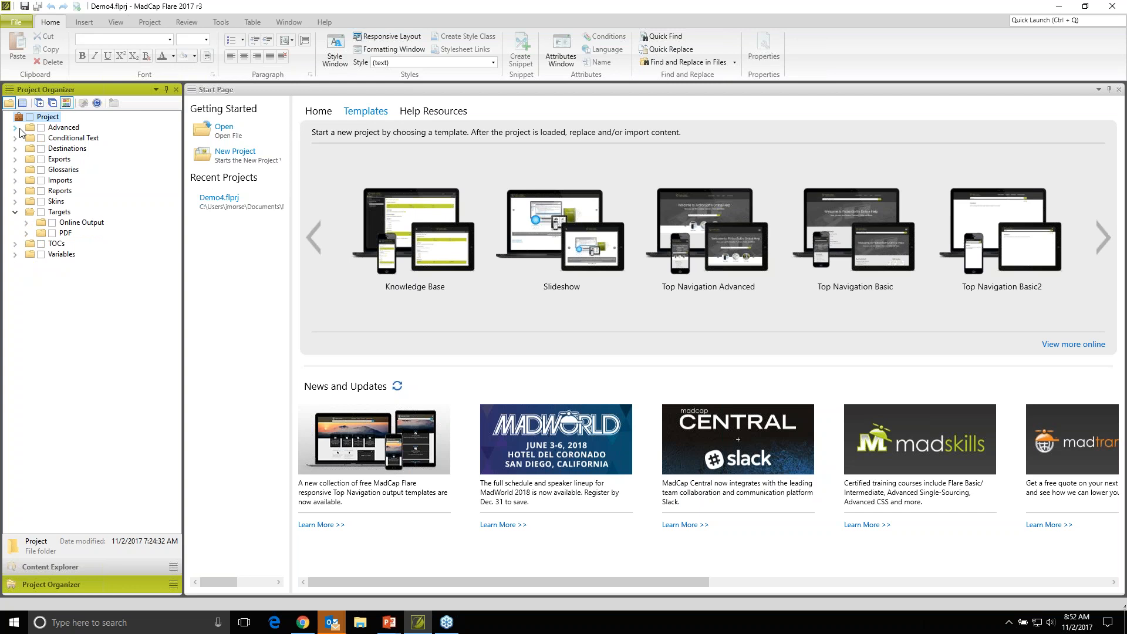
- Open the Basic Steps.htm topic from the A_Getting Started content folder and hide its block structure bars
{"action": "left_click", "coordinate": [39, 567]}
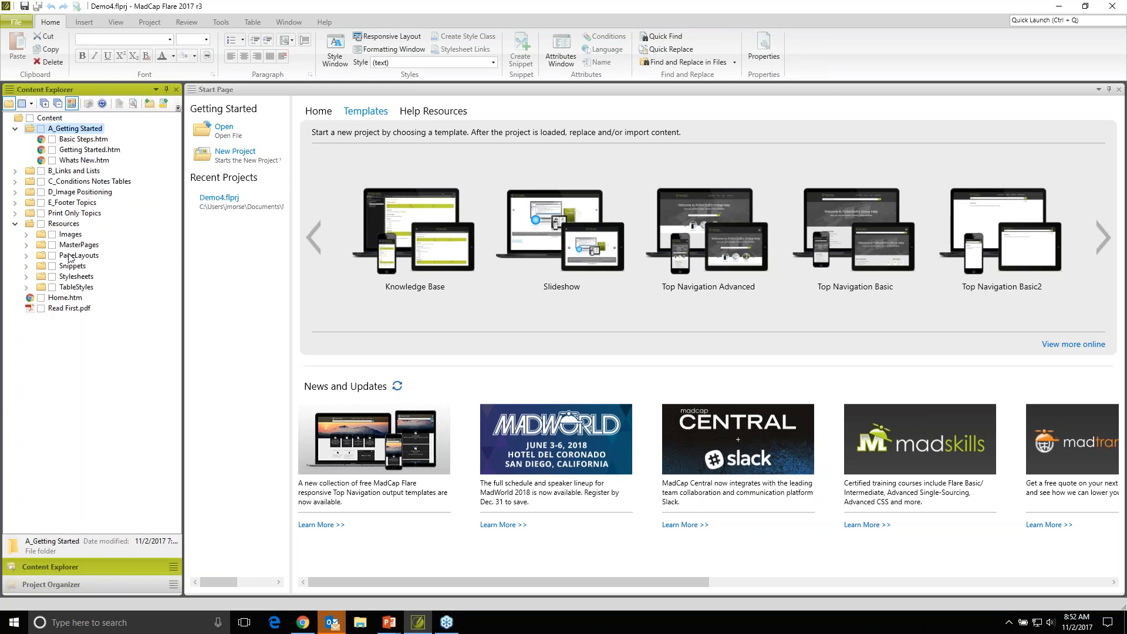
{"action": "left_click", "coordinate": [15, 224]}
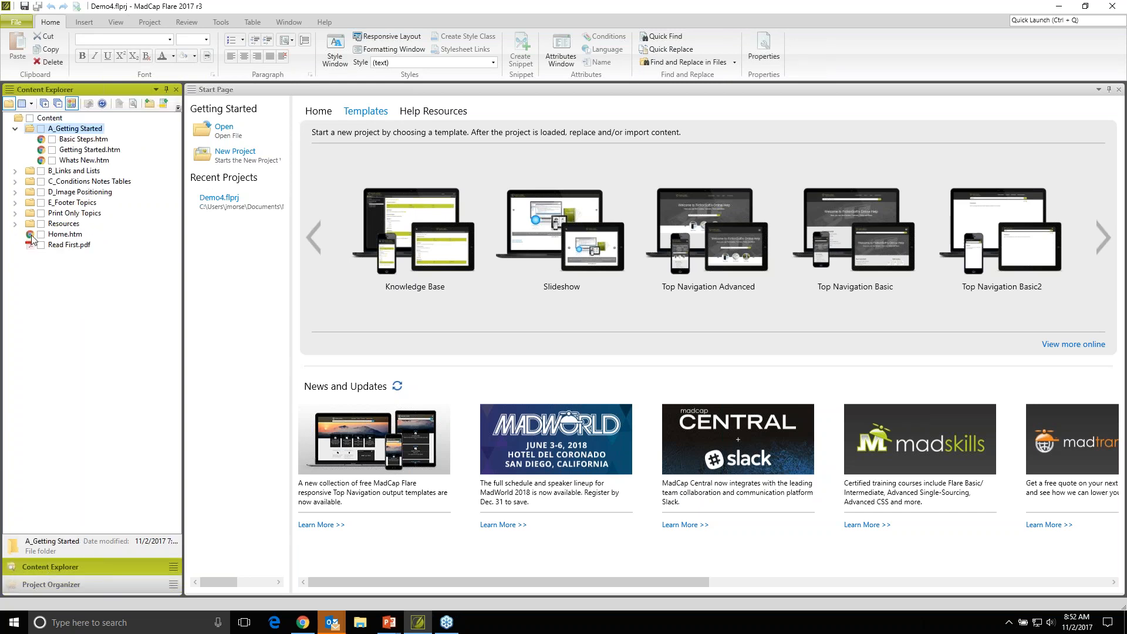
{"action": "left_click", "coordinate": [70, 141]}
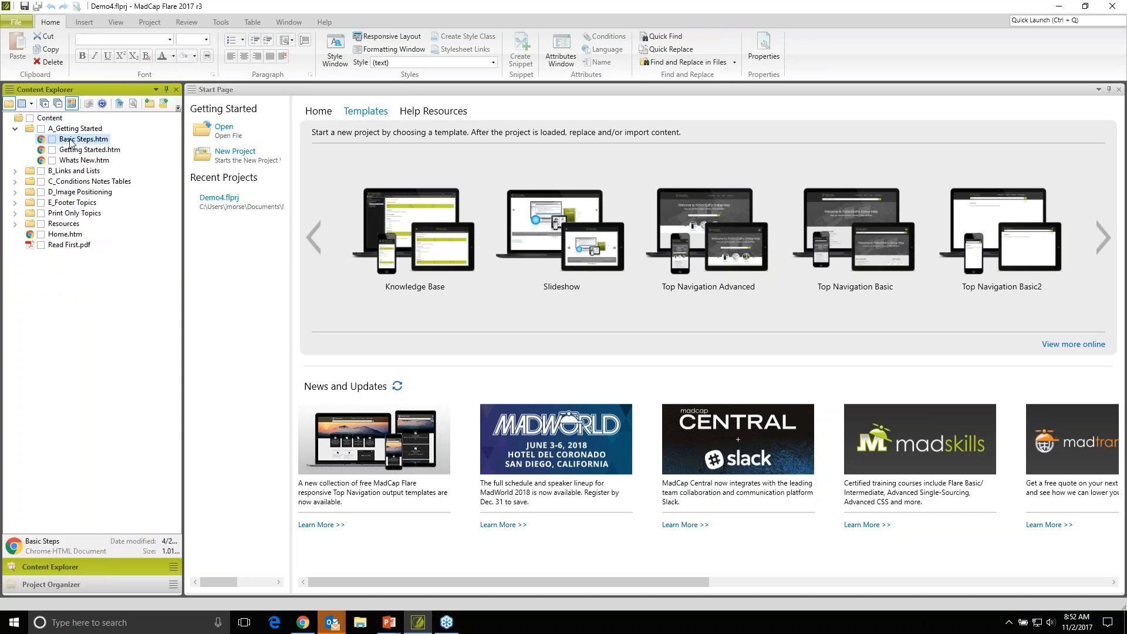
{"action": "double_click", "coordinate": [69, 141]}
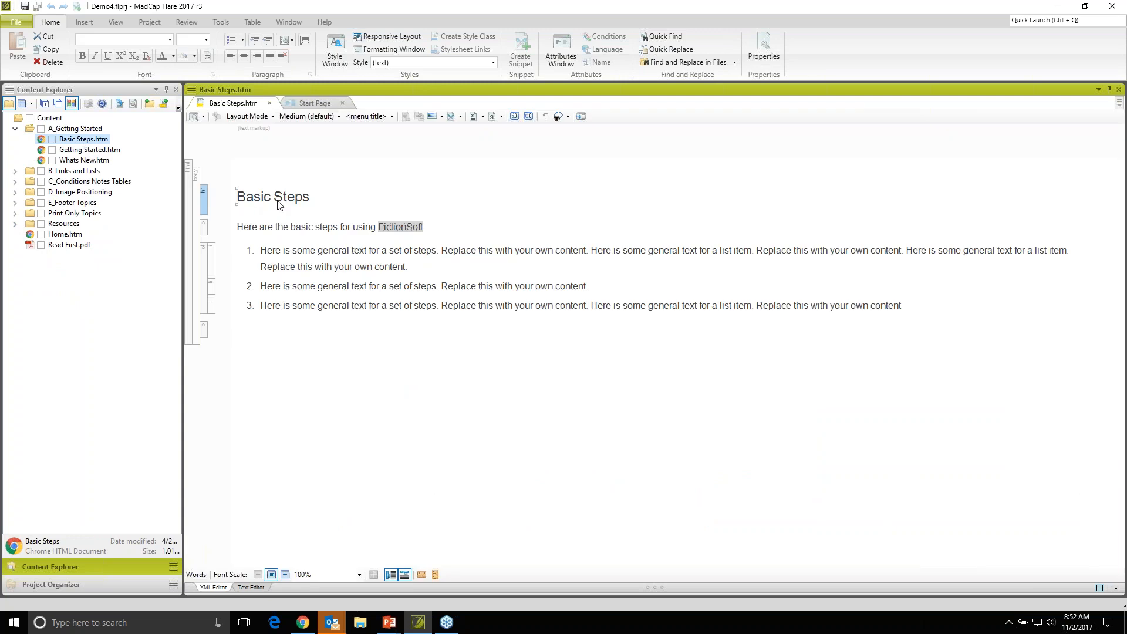
{"action": "left_click", "coordinate": [405, 574]}
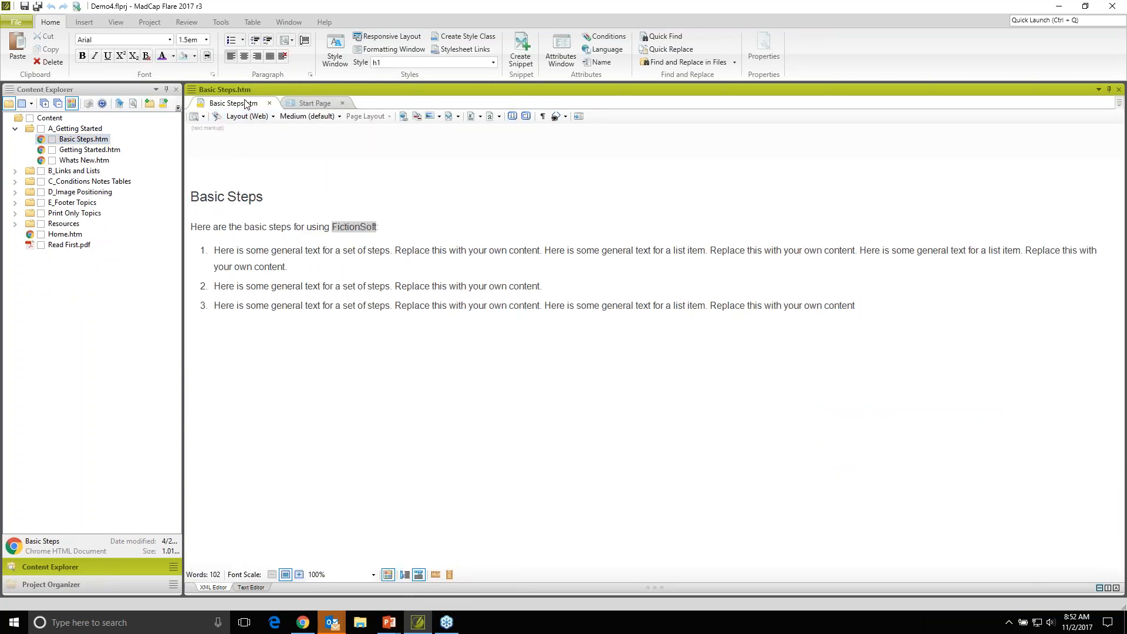
{"action": "left_click", "coordinate": [319, 104]}
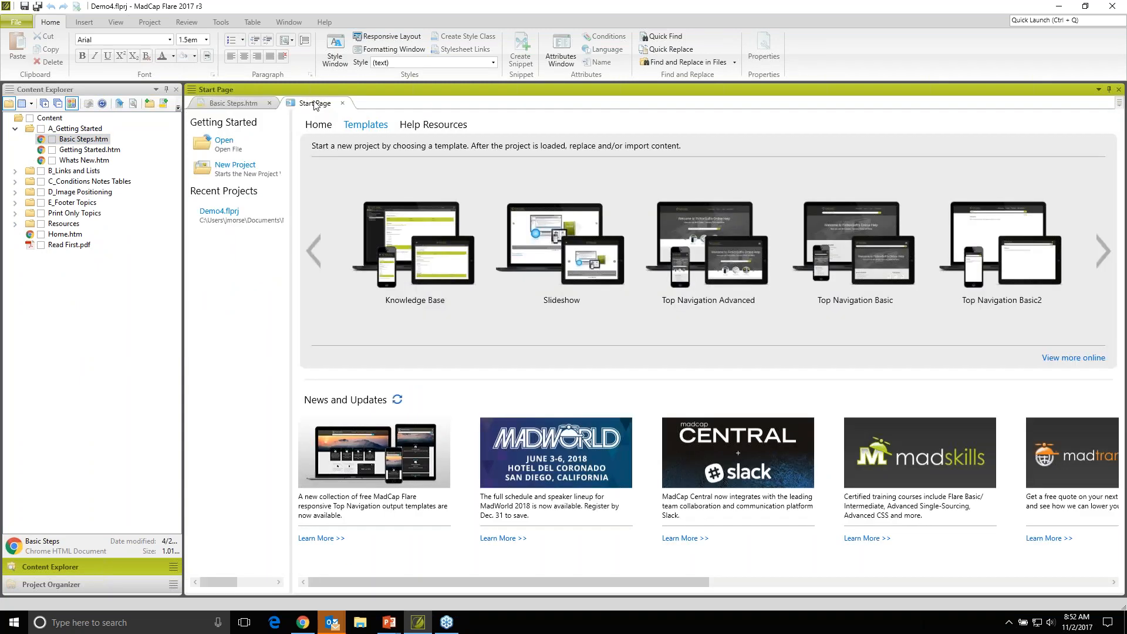
{"action": "left_click", "coordinate": [241, 109]}
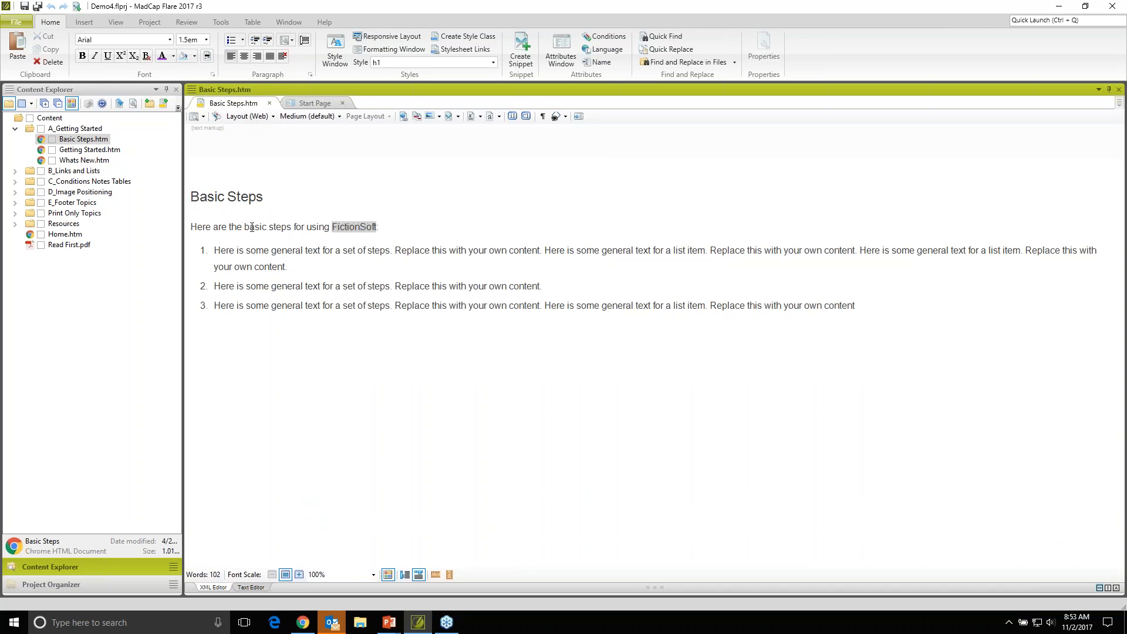
- Add three lines reading Variable, Snippets and Conditions below the topic's existing numbered steps
{"action": "left_click", "coordinate": [905, 308]}
{"action": "key", "text": "Return"}
{"action": "key", "text": "Return"}
{"action": "type", "text": "Varibale"}
{"action": "key", "text": "BackSpace"}
{"action": "key", "text": "BackSpace"}
{"action": "type", "text": "able Snipp"}
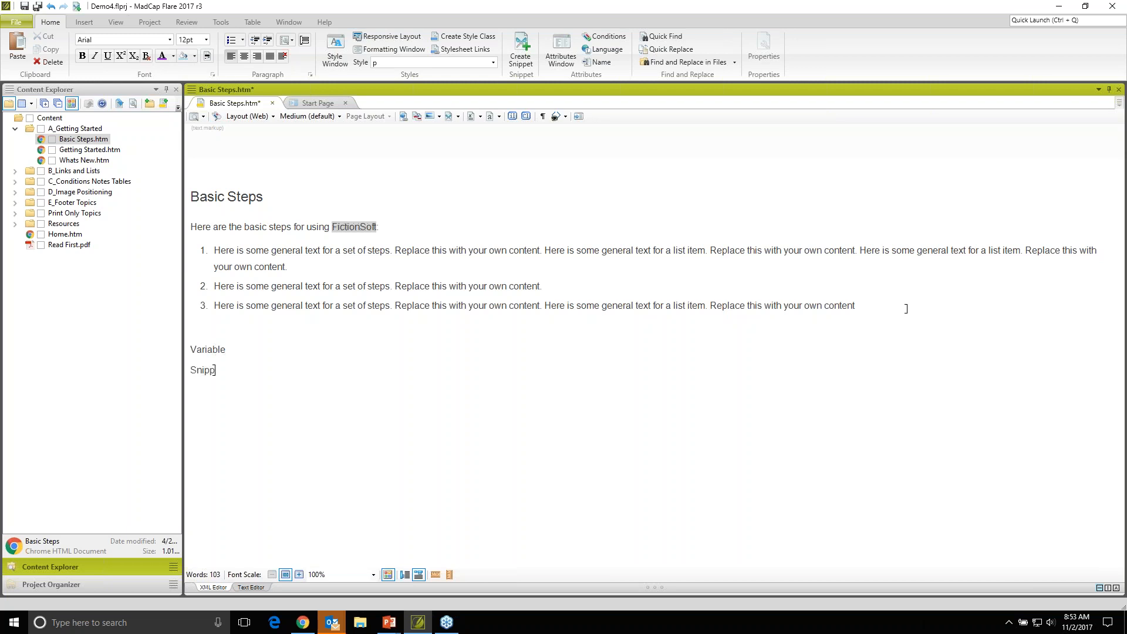
{"action": "type", "text": "ets Conditions"}
- Turn the Variable, Snippets and Conditions lines into a numbered list and start an empty paragraph below it
{"action": "left_click_drag", "start_coordinate": [189, 347], "coordinate": [241, 391]}
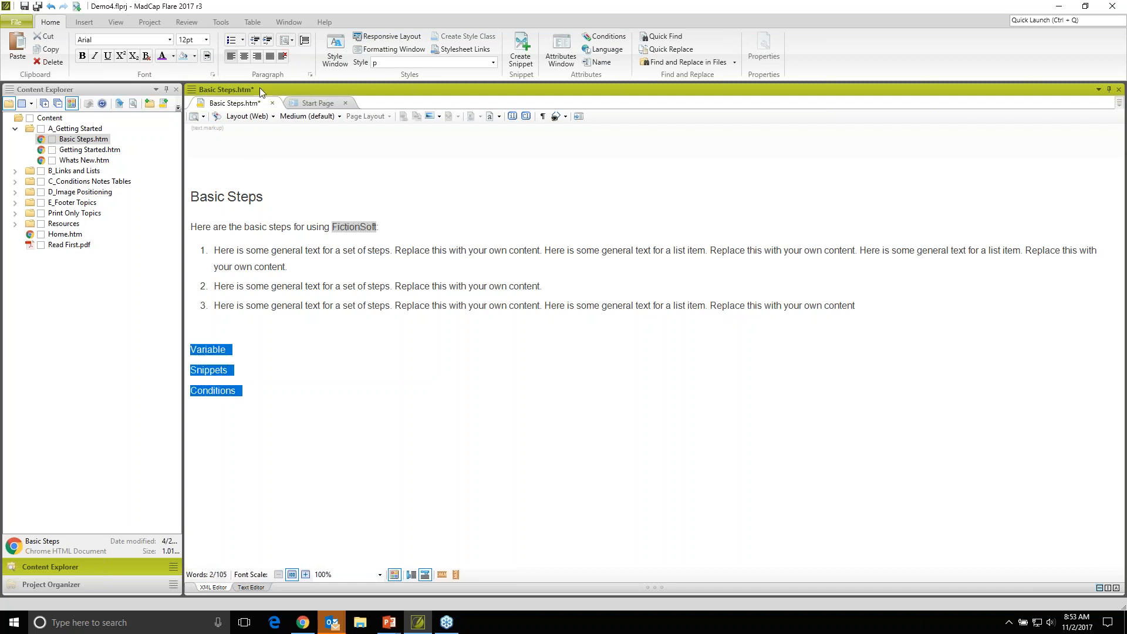
{"action": "left_click", "coordinate": [243, 41]}
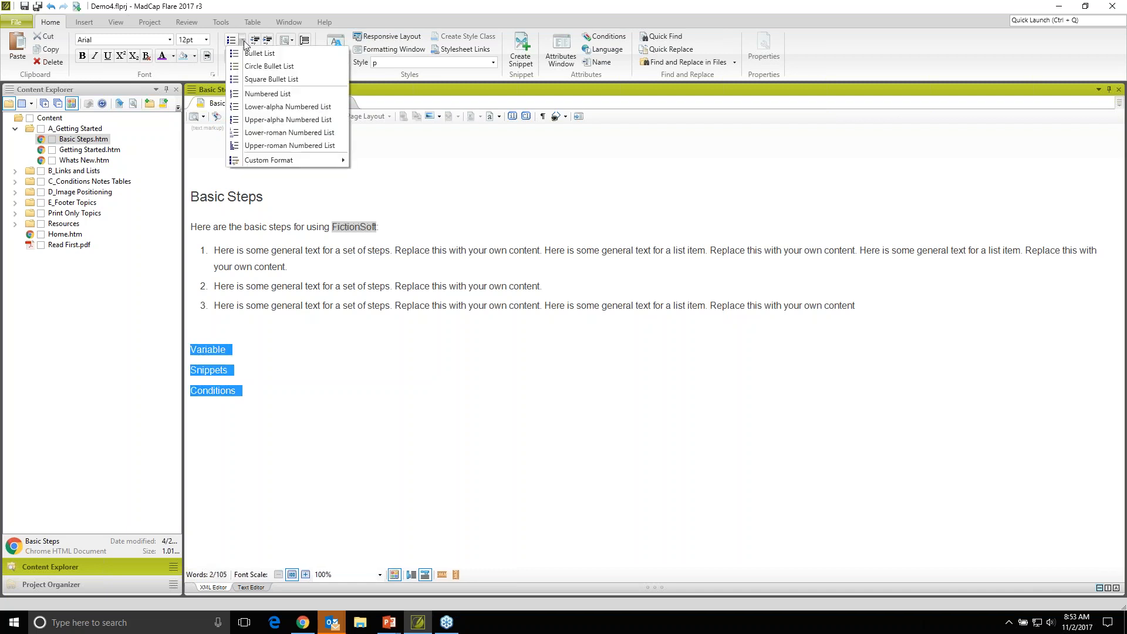
{"action": "left_click", "coordinate": [256, 94]}
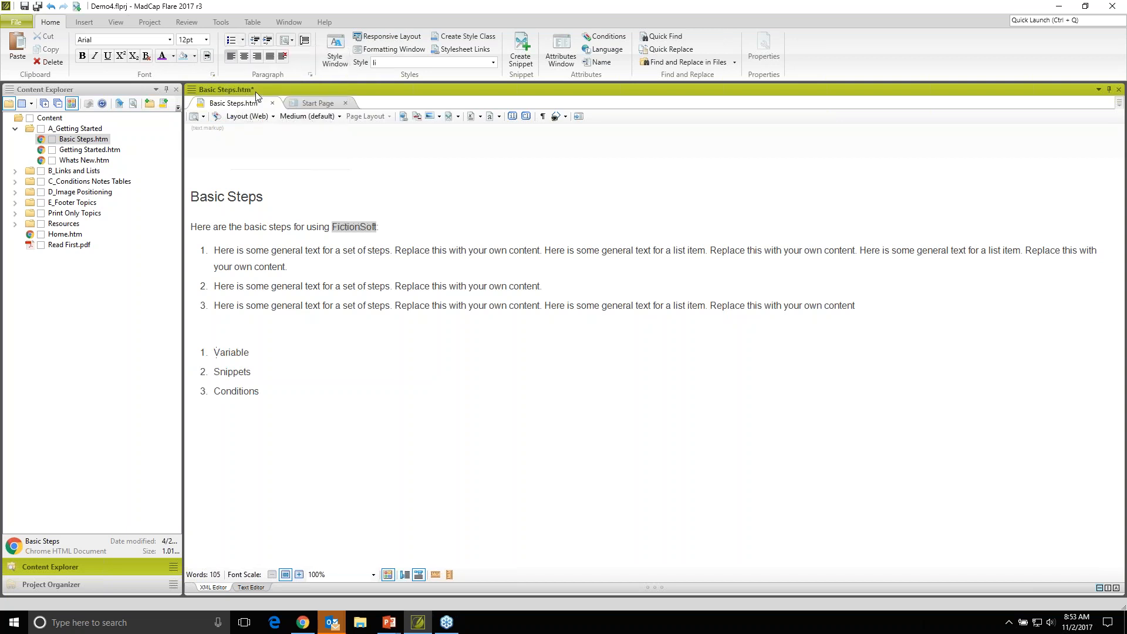
{"action": "left_click", "coordinate": [273, 394]}
{"action": "key", "text": "Return"}
{"action": "key", "text": "Return"}
{"action": "left_click", "coordinate": [84, 23]}
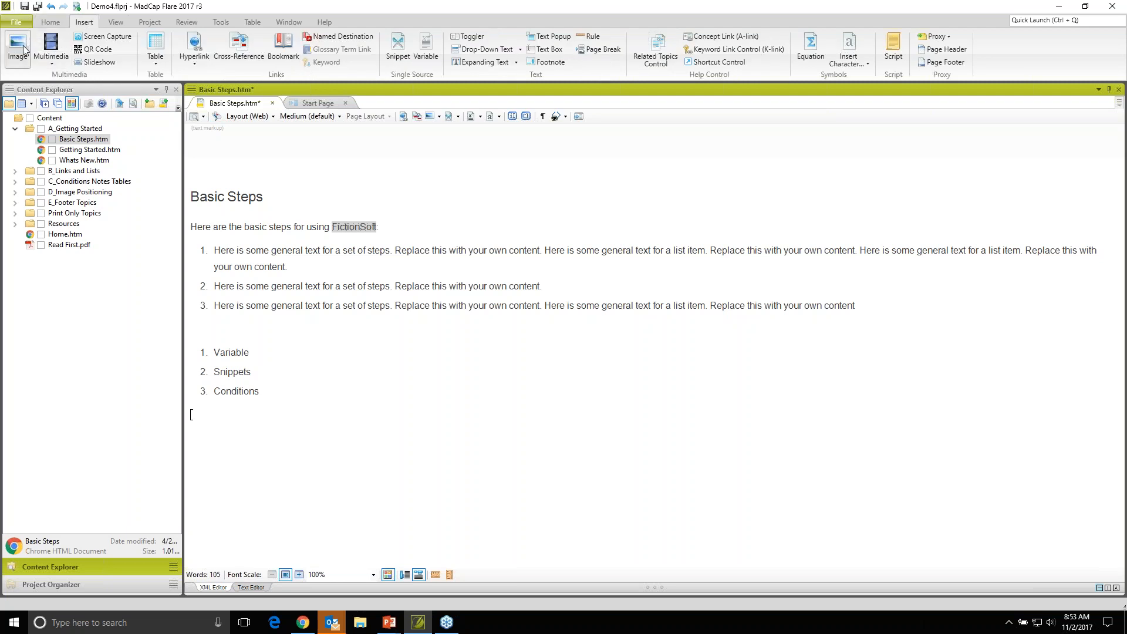
{"action": "left_click", "coordinate": [51, 24]}
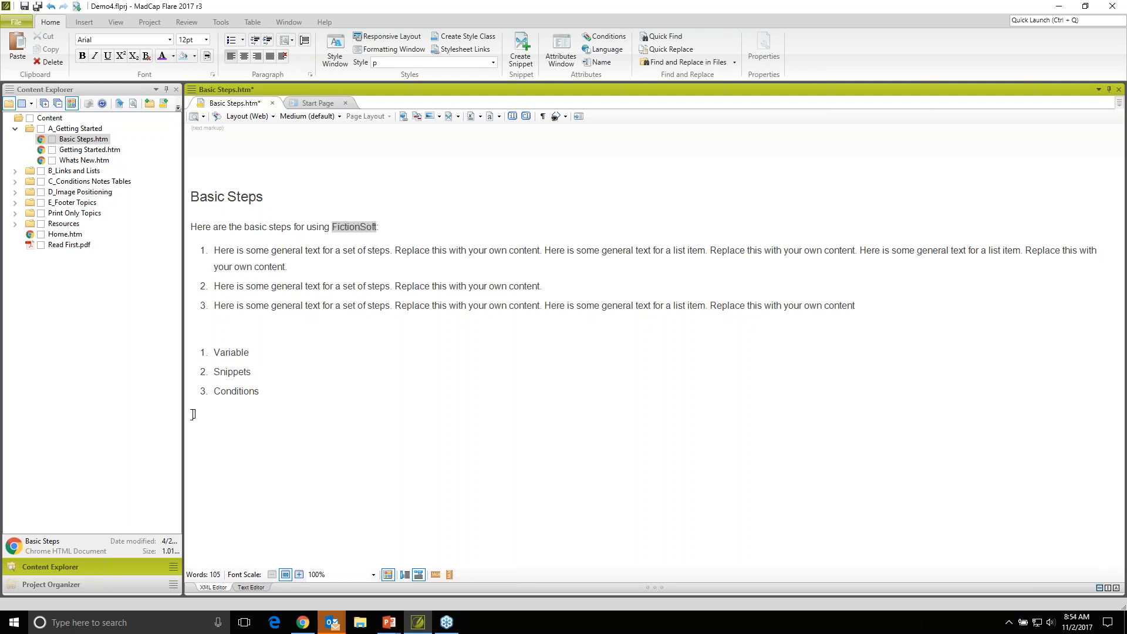
{"action": "right_click", "coordinate": [192, 413]}
{"action": "mouse_move", "coordinate": [225, 464]}
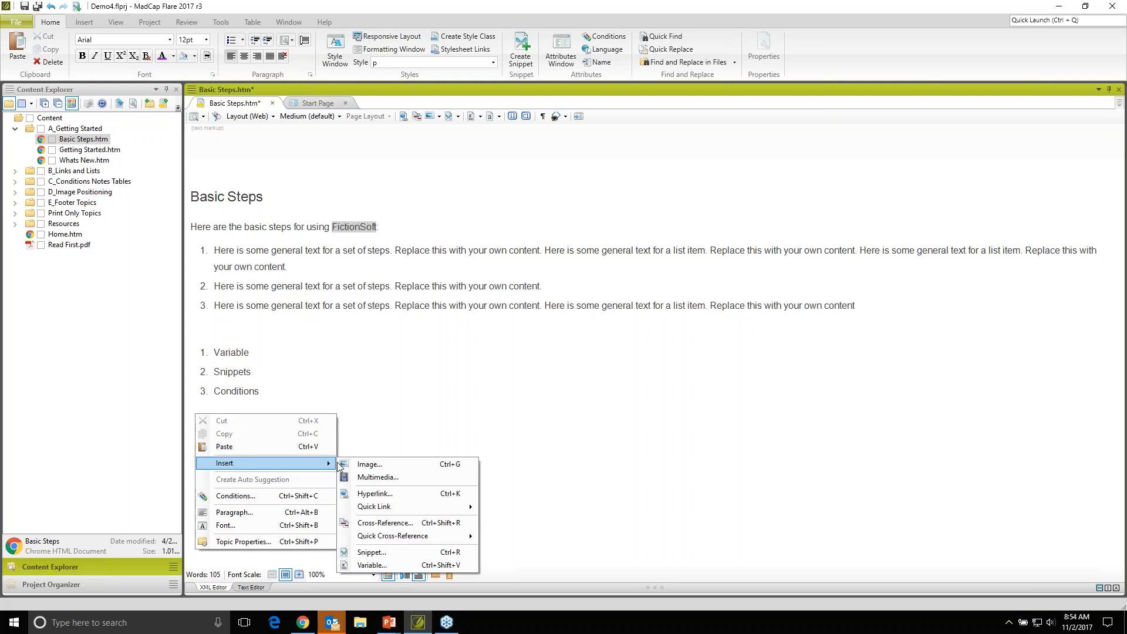
{"action": "left_click", "coordinate": [379, 477]}
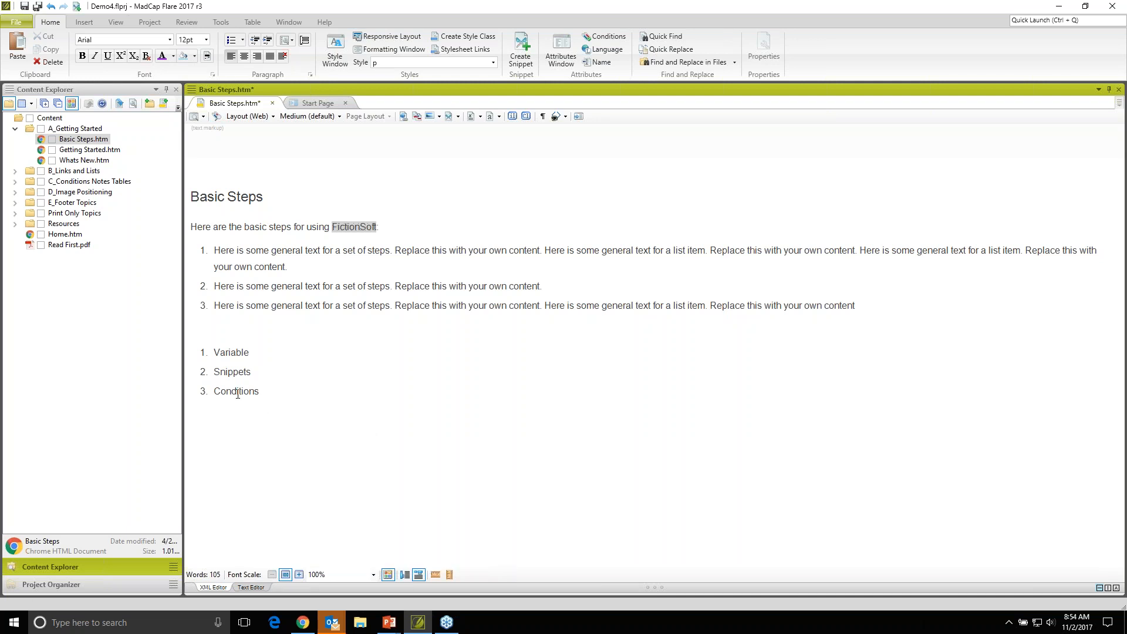
- Insert FAQs.png from the Resources Images folder below the new list and start a new paragraph after it
{"action": "left_click", "coordinate": [16, 225]}
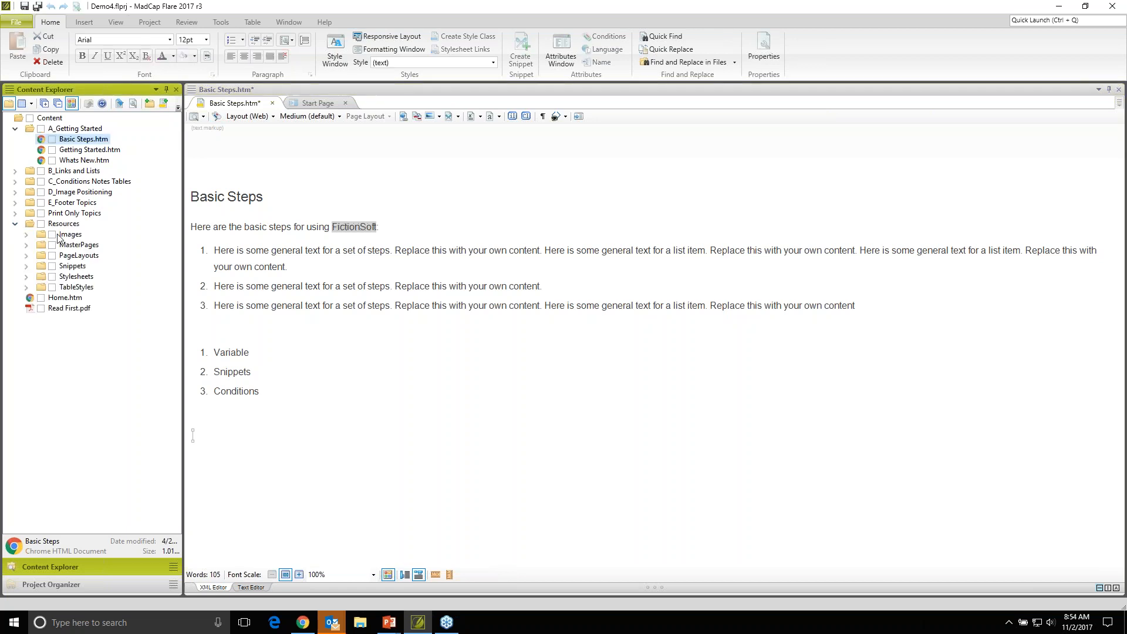
{"action": "left_click", "coordinate": [26, 236]}
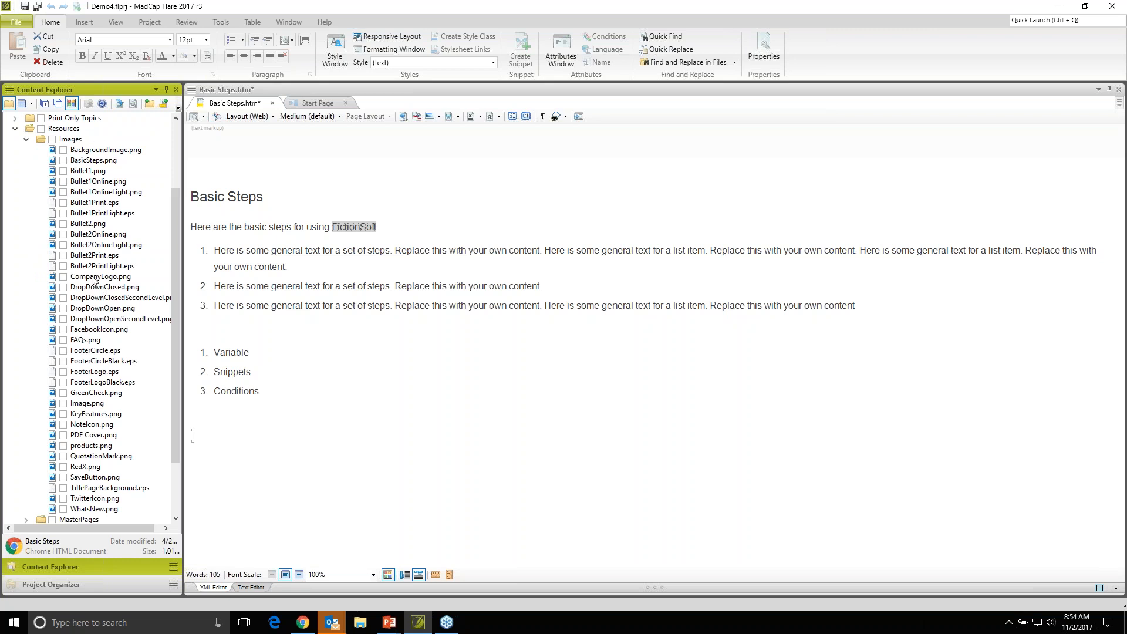
{"action": "left_click", "coordinate": [82, 341]}
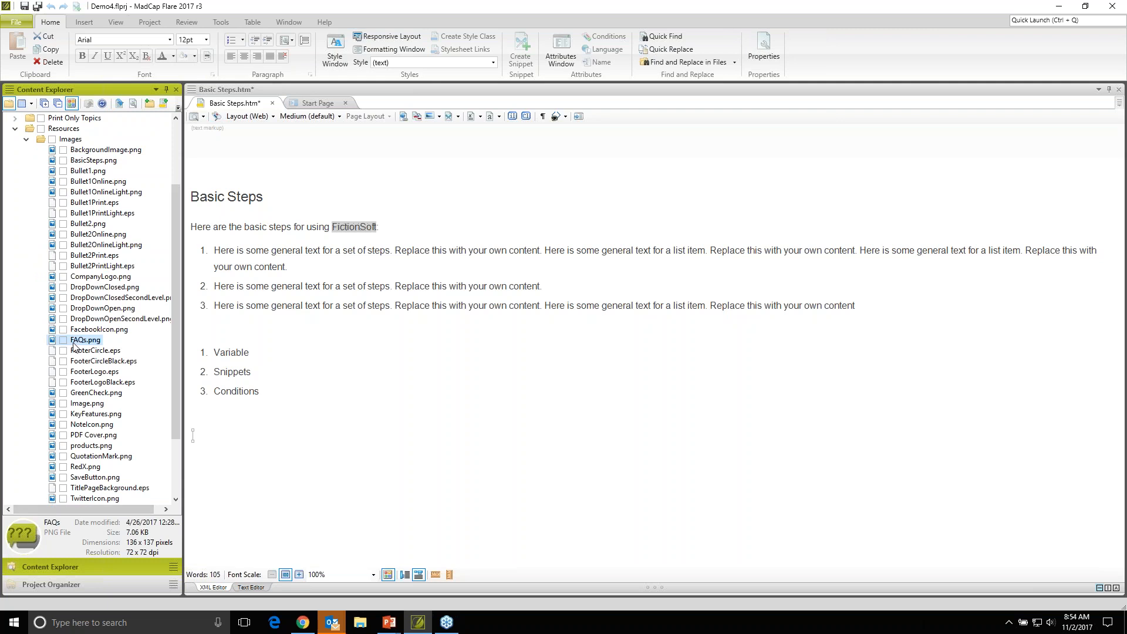
{"action": "left_click_drag", "start_coordinate": [75, 341], "coordinate": [200, 444]}
{"action": "key", "text": "Return"}
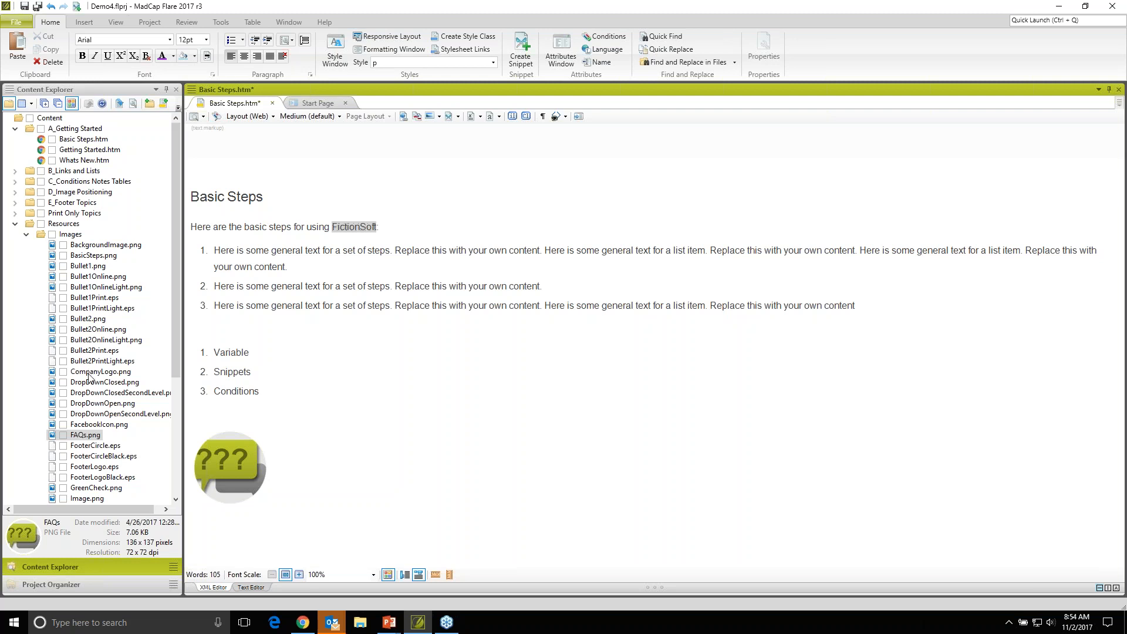
- Insert hoteldel.JPG from the Desktop into the empty paragraph below the FAQs image, copying the file into the project without synchronization mapping
{"action": "right_click", "coordinate": [190, 528]}
{"action": "mouse_move", "coordinate": [279, 523]}
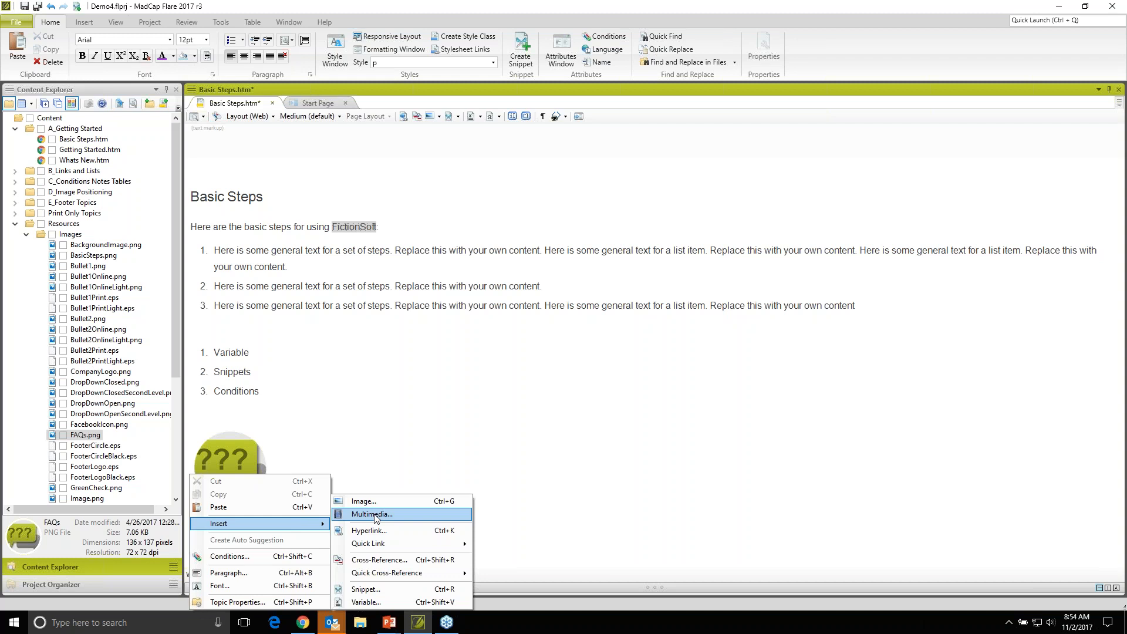
{"action": "left_click", "coordinate": [380, 503]}
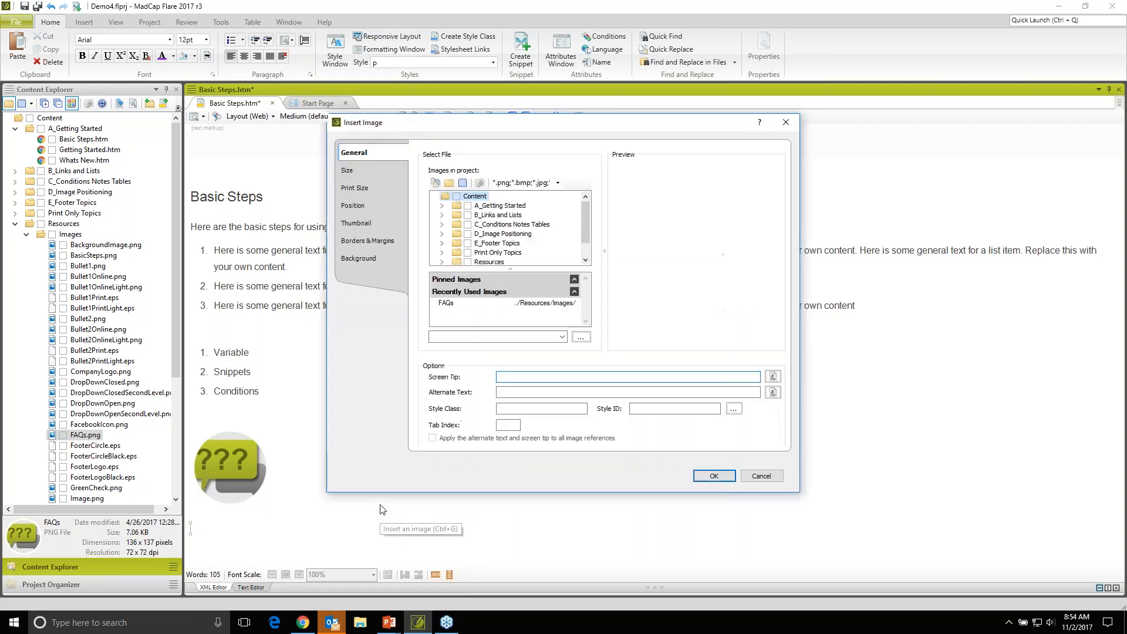
{"action": "scroll", "coordinate": [486, 221], "scroll_direction": "down", "scroll_amount": 1}
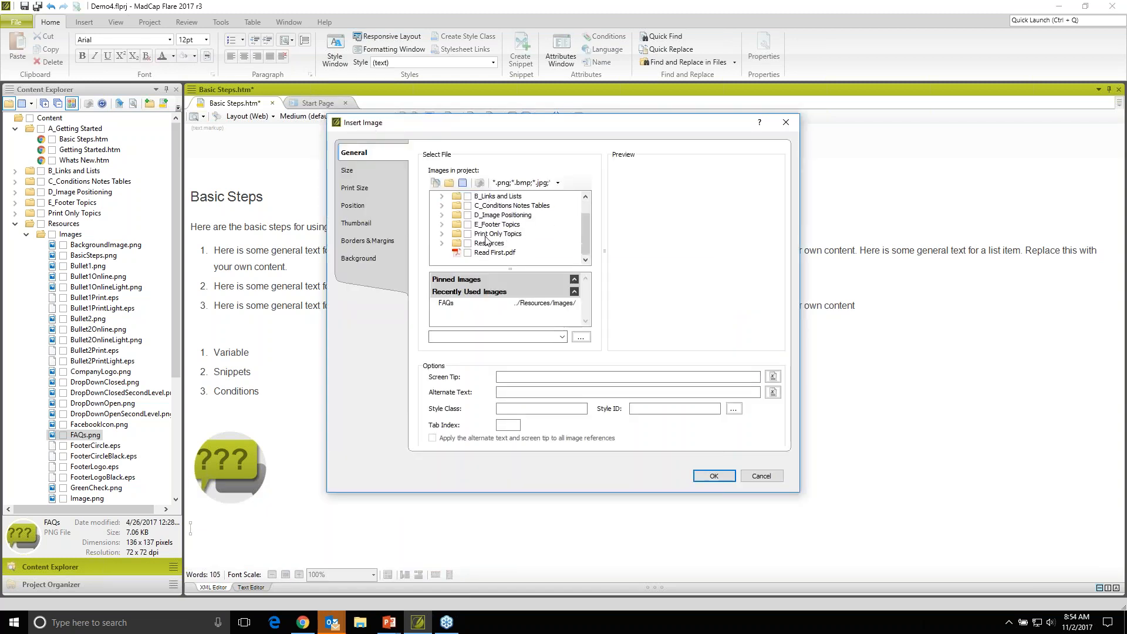
{"action": "left_click", "coordinate": [442, 244]}
{"action": "double_click", "coordinate": [470, 209]}
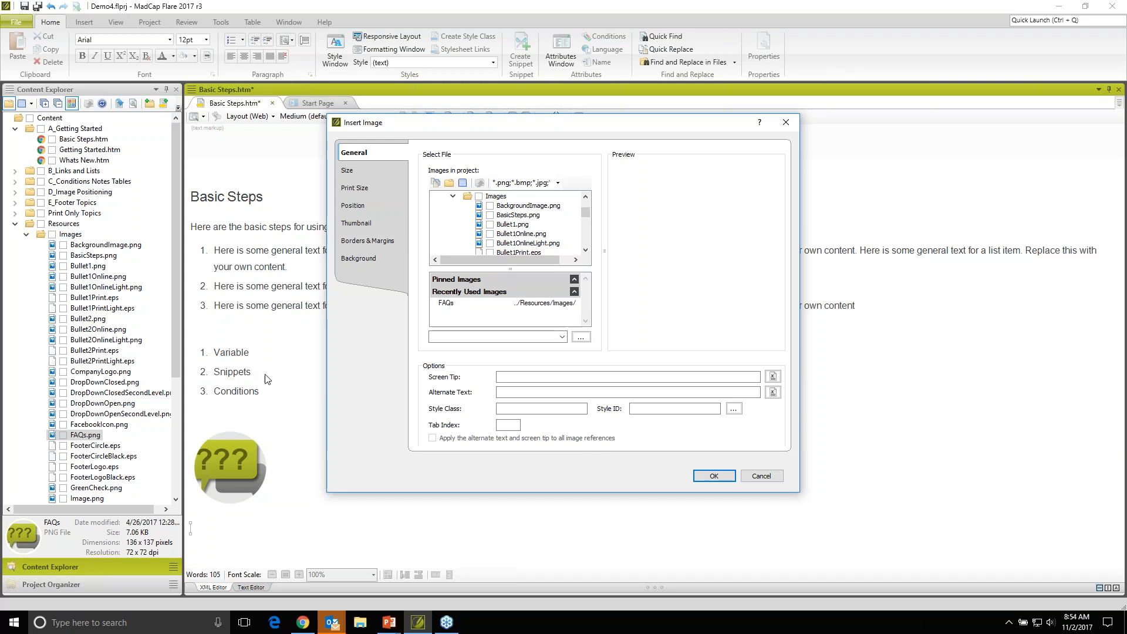
{"action": "left_click", "coordinate": [582, 339]}
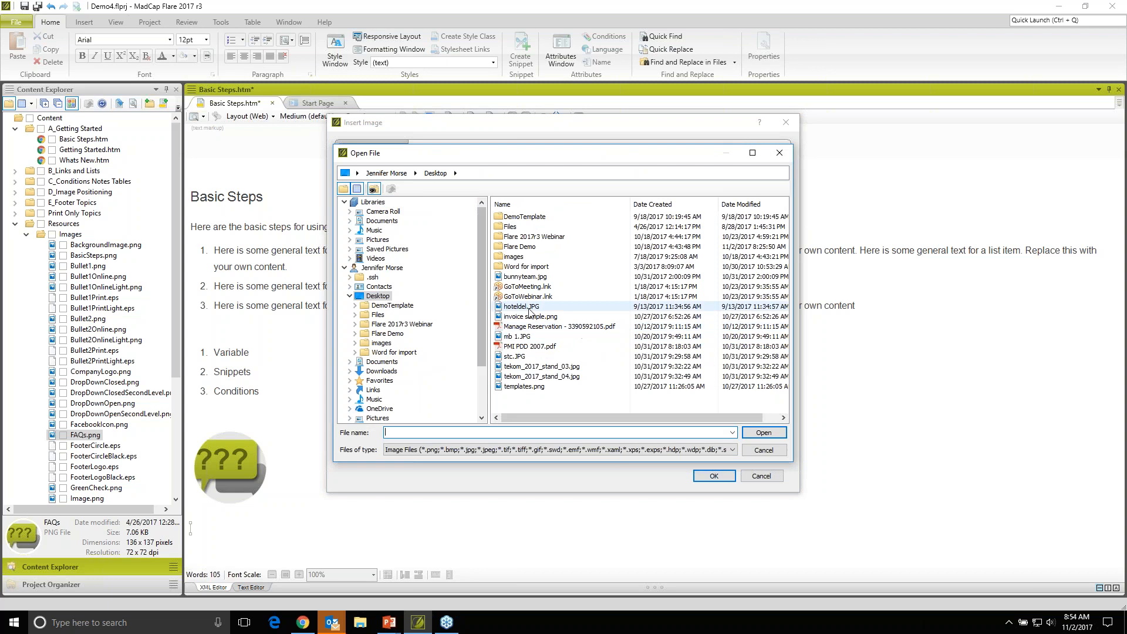
{"action": "left_click", "coordinate": [530, 310]}
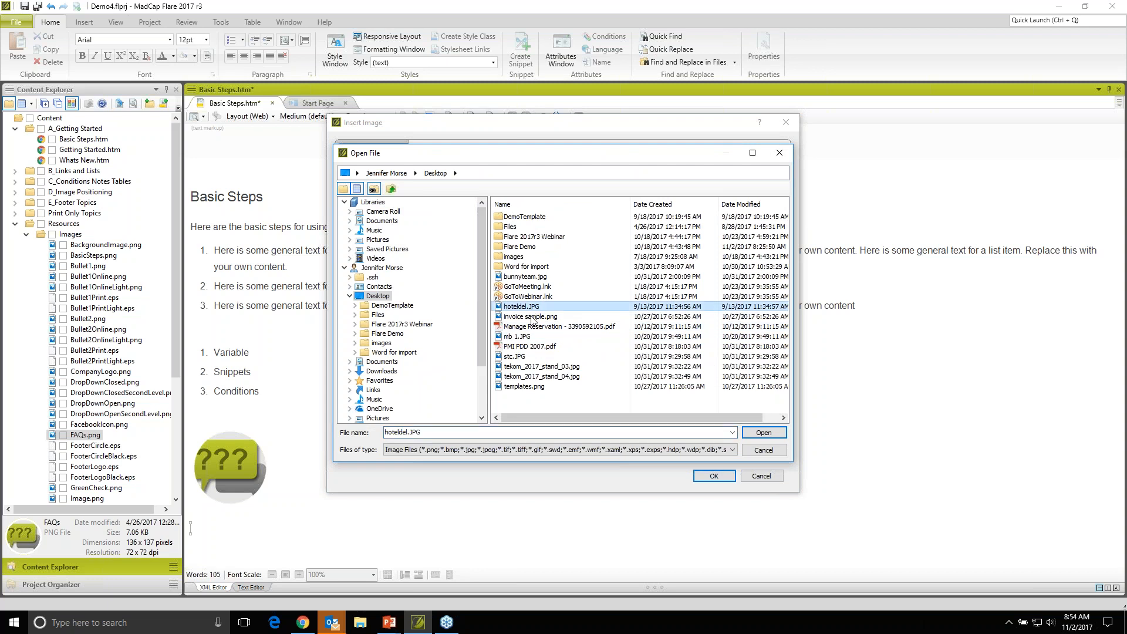
{"action": "left_click", "coordinate": [764, 433]}
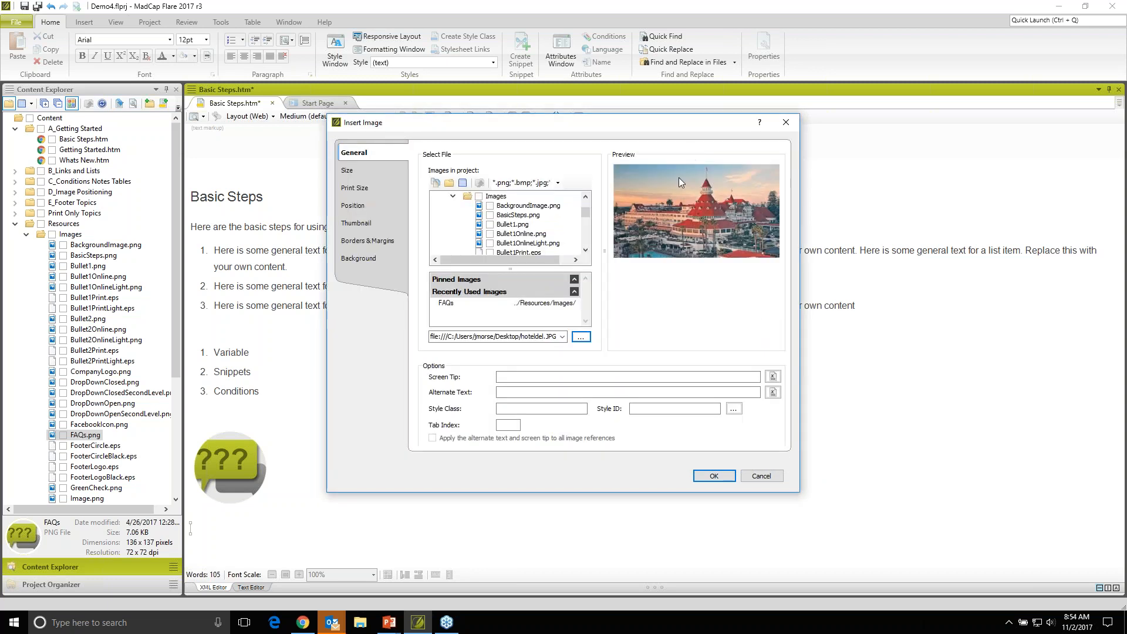
{"action": "left_click", "coordinate": [714, 475]}
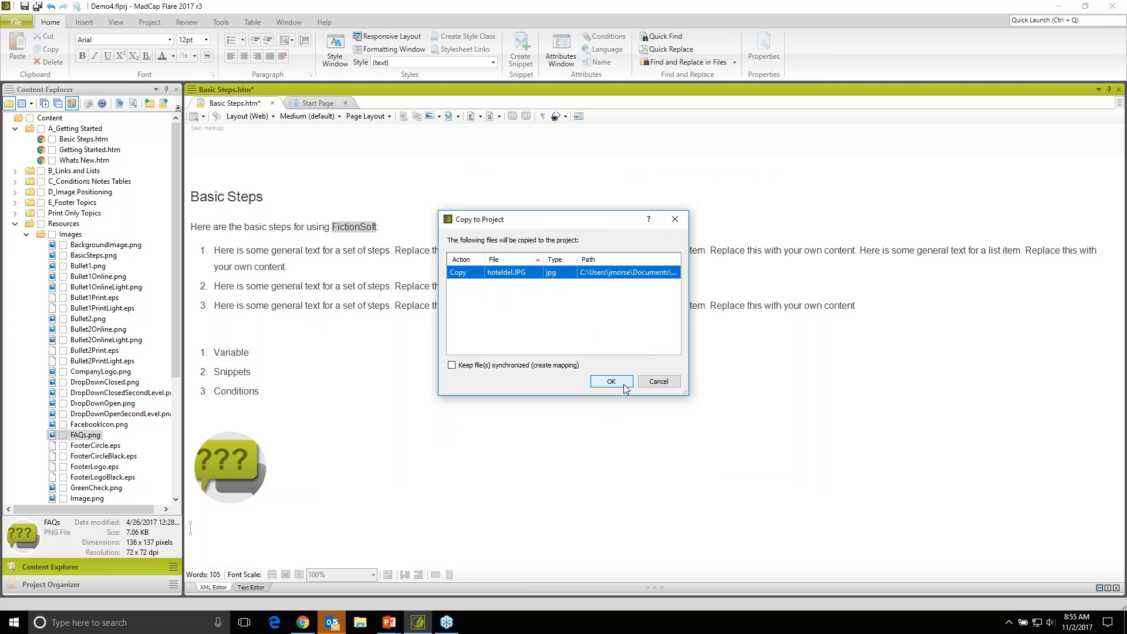
{"action": "left_click", "coordinate": [610, 381]}
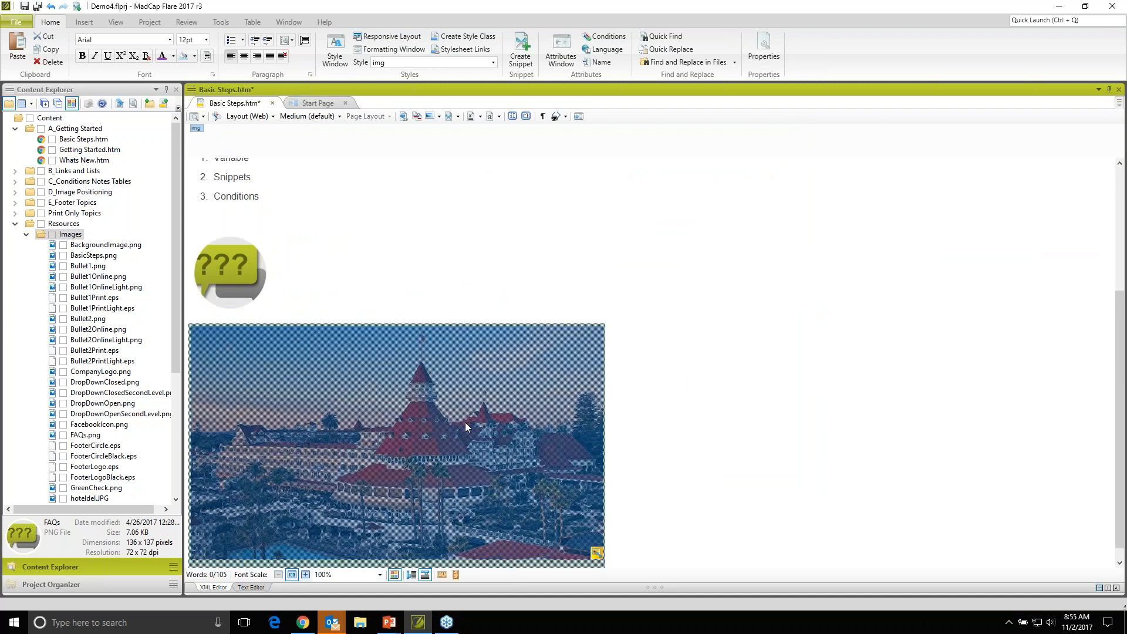
- Shrink the inserted hotel image to about half its width and deselect it
{"action": "left_click_drag", "start_coordinate": [597, 552], "coordinate": [399, 481]}
{"action": "left_click", "coordinate": [463, 474]}
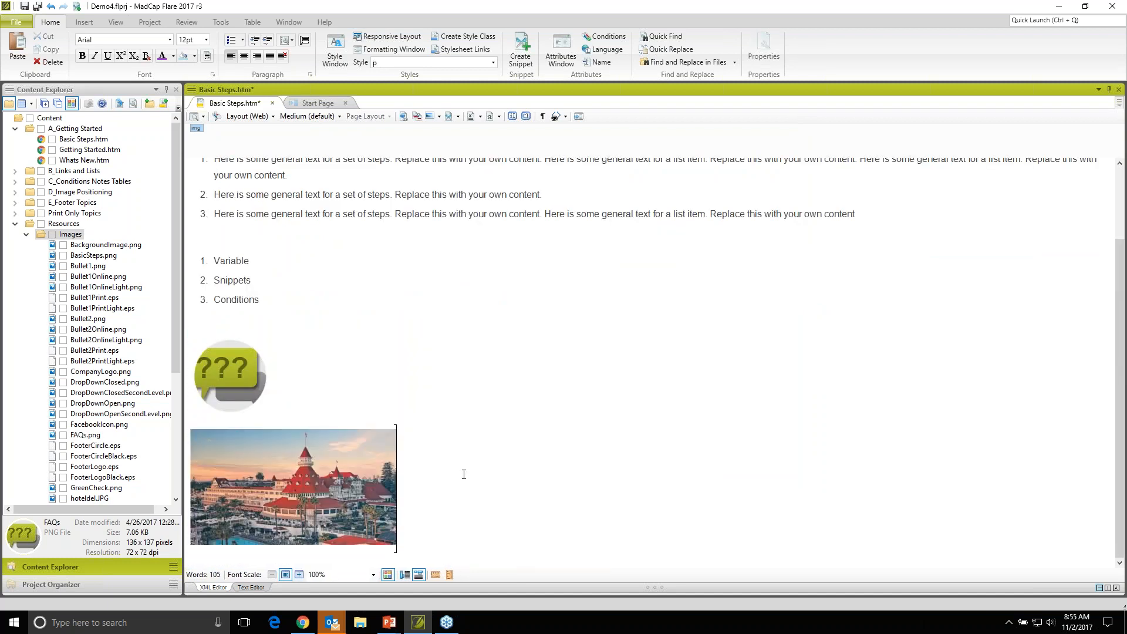
{"action": "scroll", "coordinate": [463, 474], "scroll_direction": "up", "scroll_amount": 3}
{"action": "scroll", "coordinate": [463, 474], "scroll_direction": "down", "scroll_amount": 2}
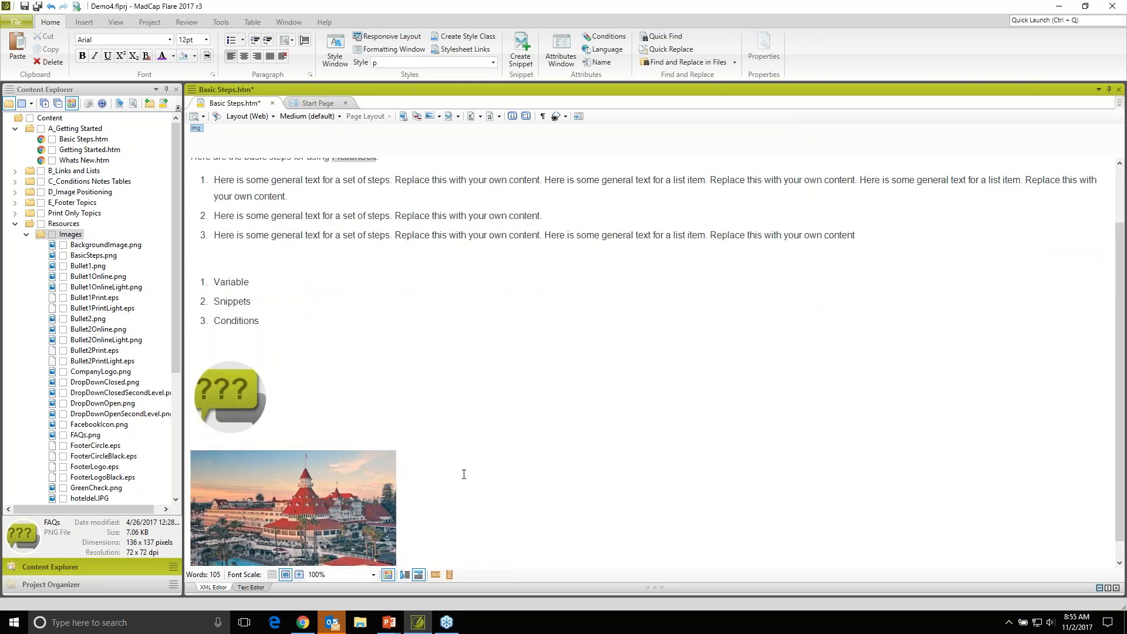
- Inspect which variable supplies the FictionSoft text in the topic's introductory sentence
{"action": "scroll", "coordinate": [463, 475], "scroll_direction": "up", "scroll_amount": 2}
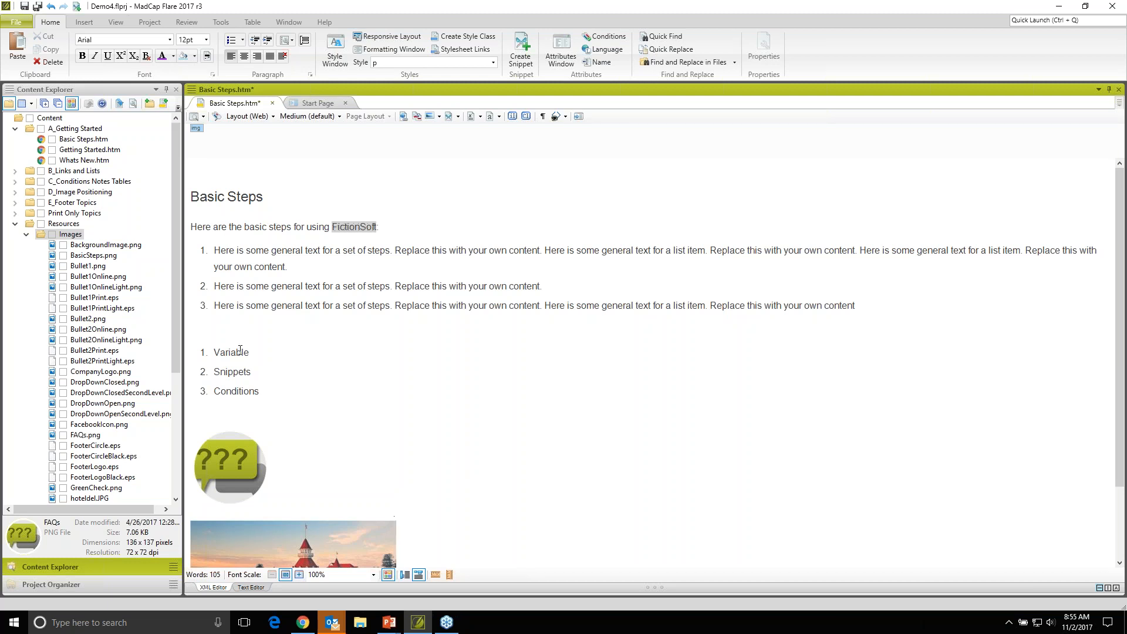
{"action": "left_click", "coordinate": [354, 232]}
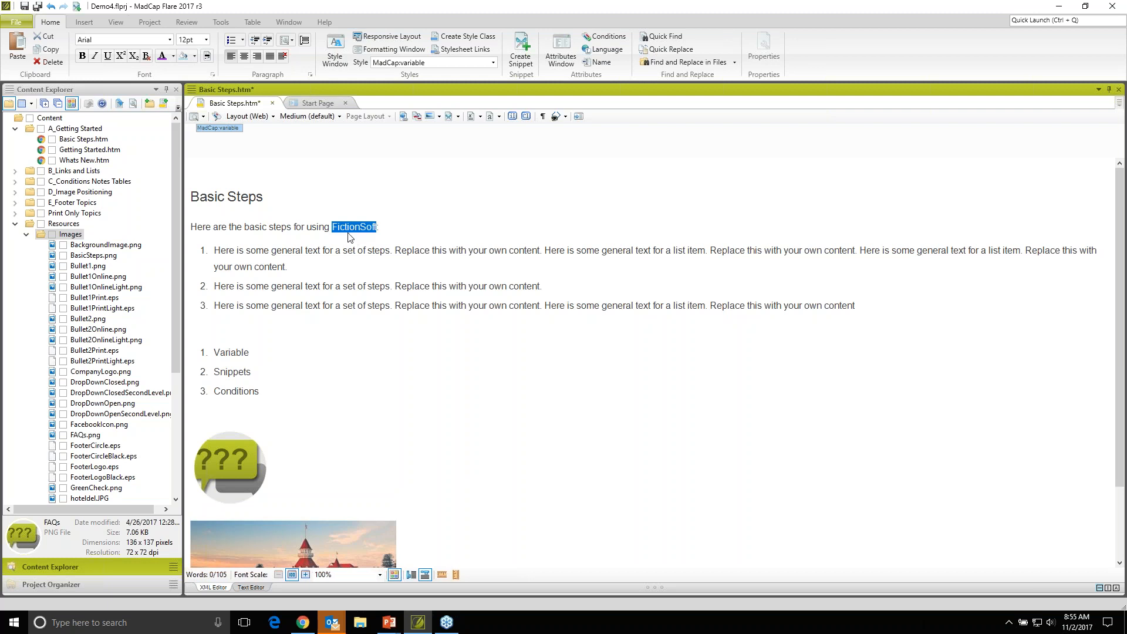
{"action": "left_click", "coordinate": [346, 233]}
{"action": "mouse_move", "coordinate": [359, 230]}
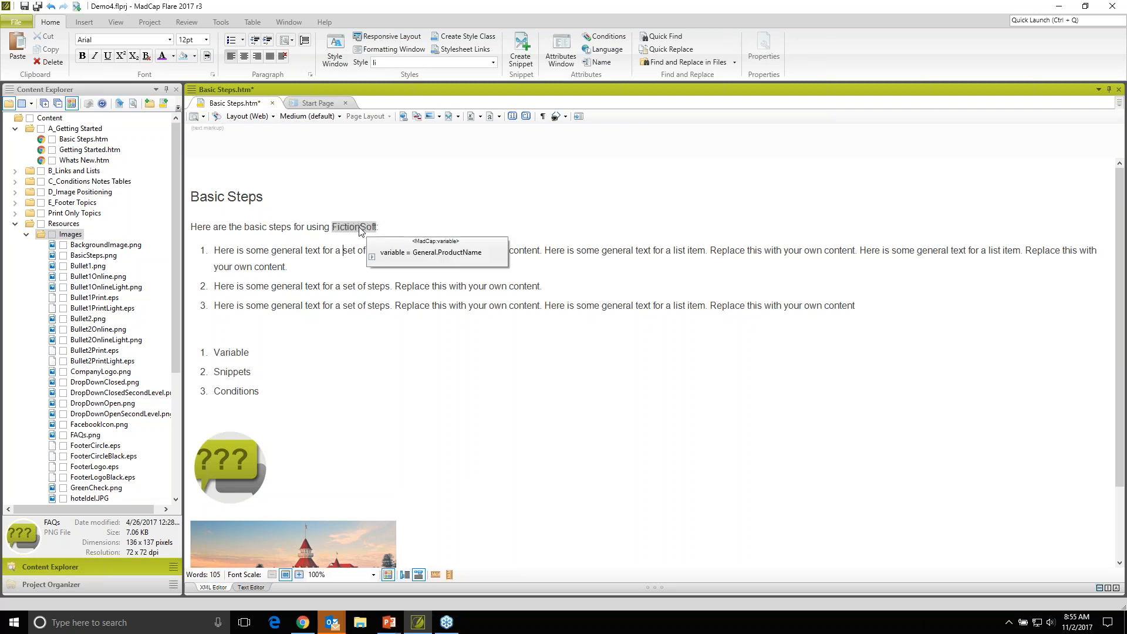
{"action": "left_click", "coordinate": [352, 232]}
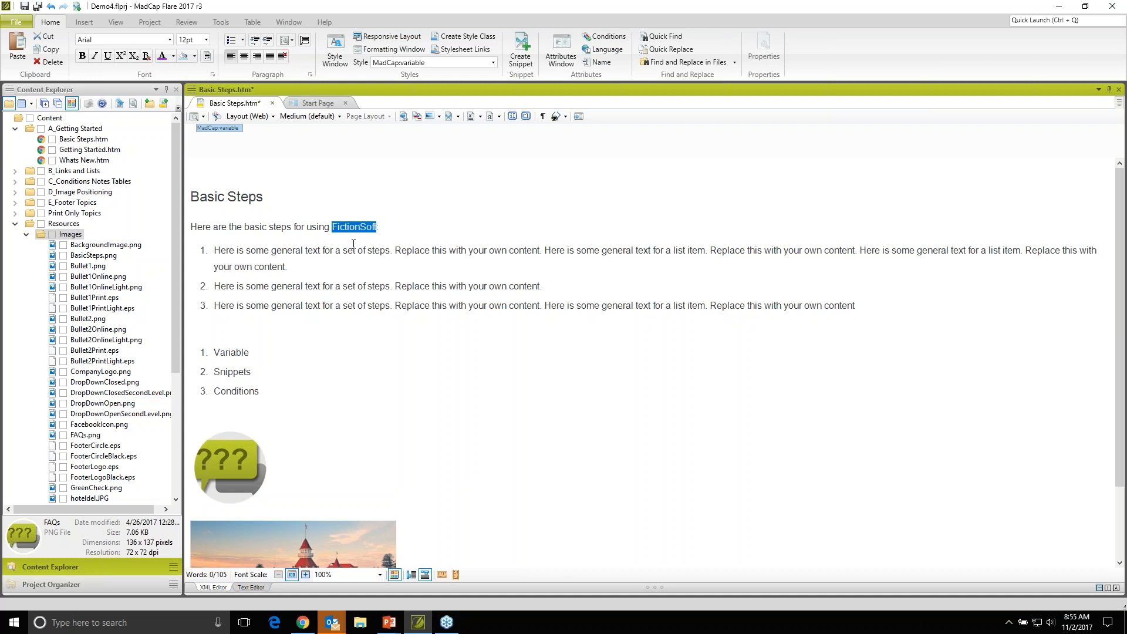
{"action": "mouse_move", "coordinate": [360, 233]}
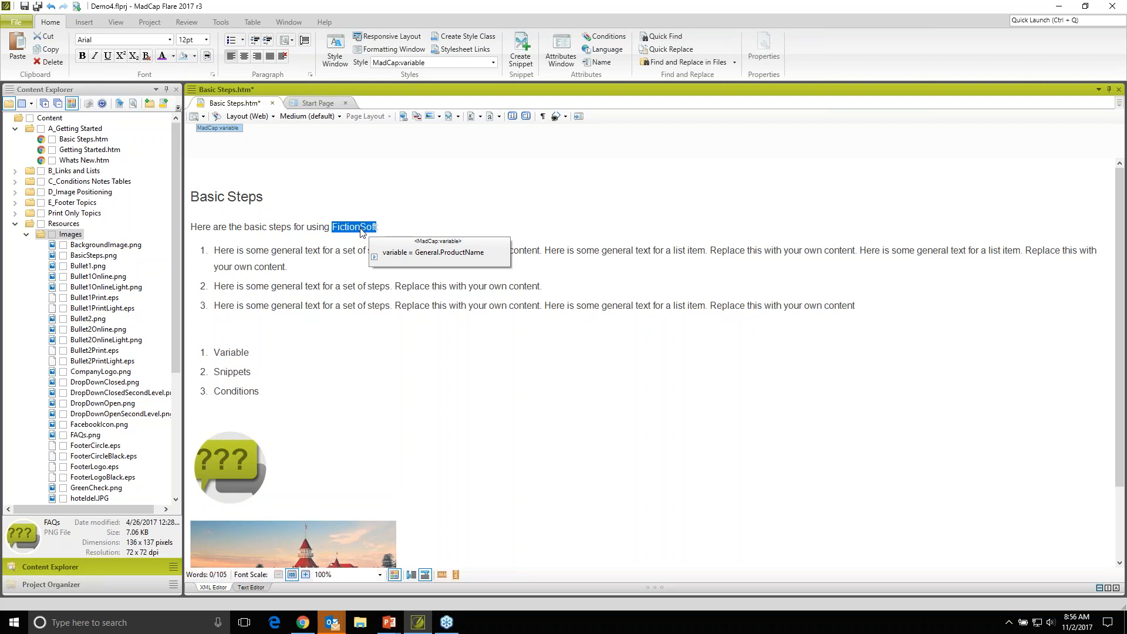
- Append "More about" and the suggested FictionSoft ProductName variable to the second general-text step, and save the topic
{"action": "left_click", "coordinate": [567, 286]}
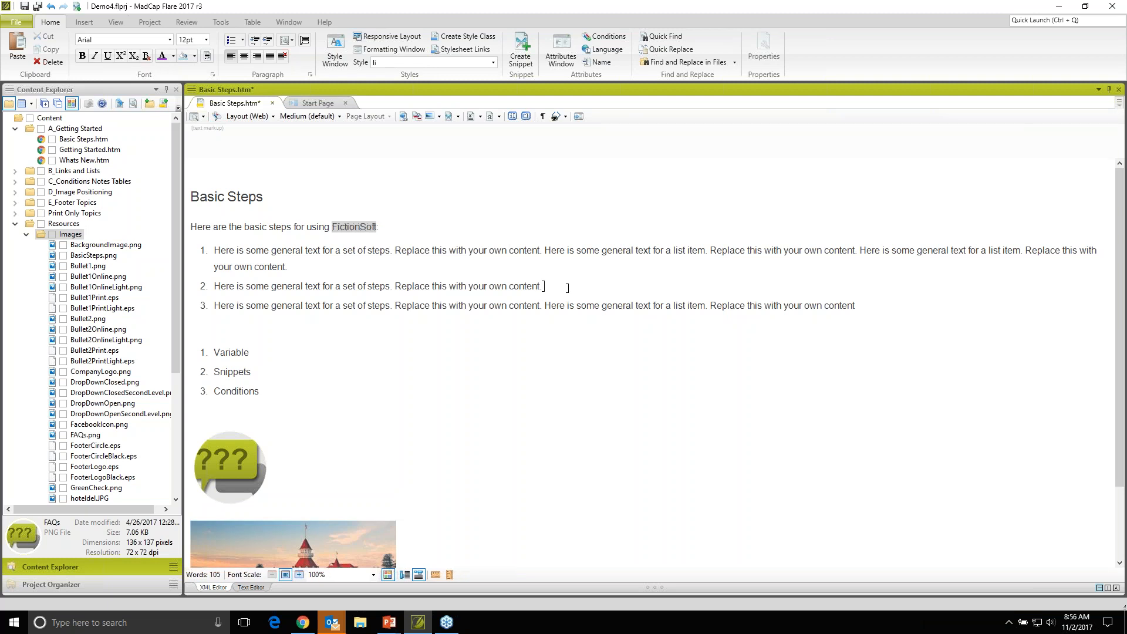
{"action": "type", "text": "More about Fi"}
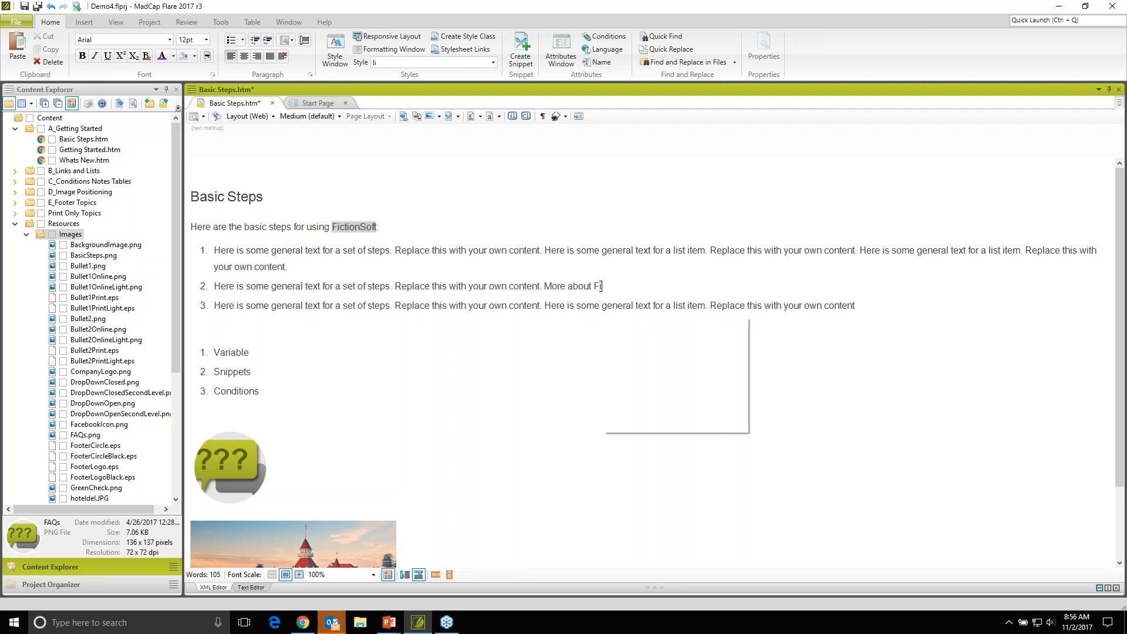
{"action": "type", "text": "ction"}
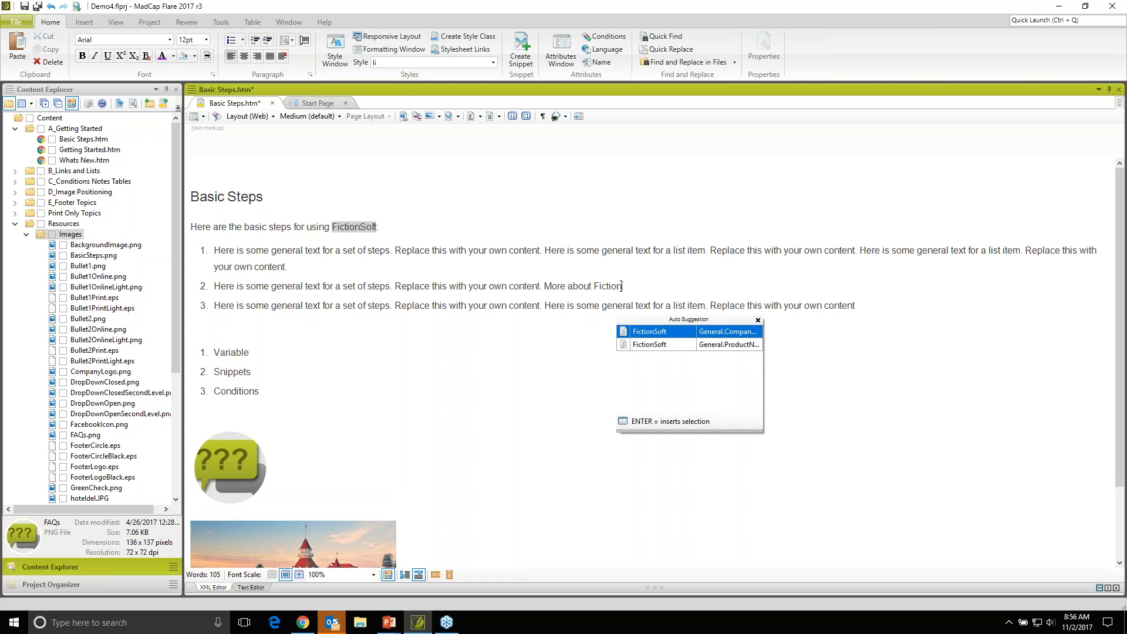
{"action": "left_click", "coordinate": [646, 347]}
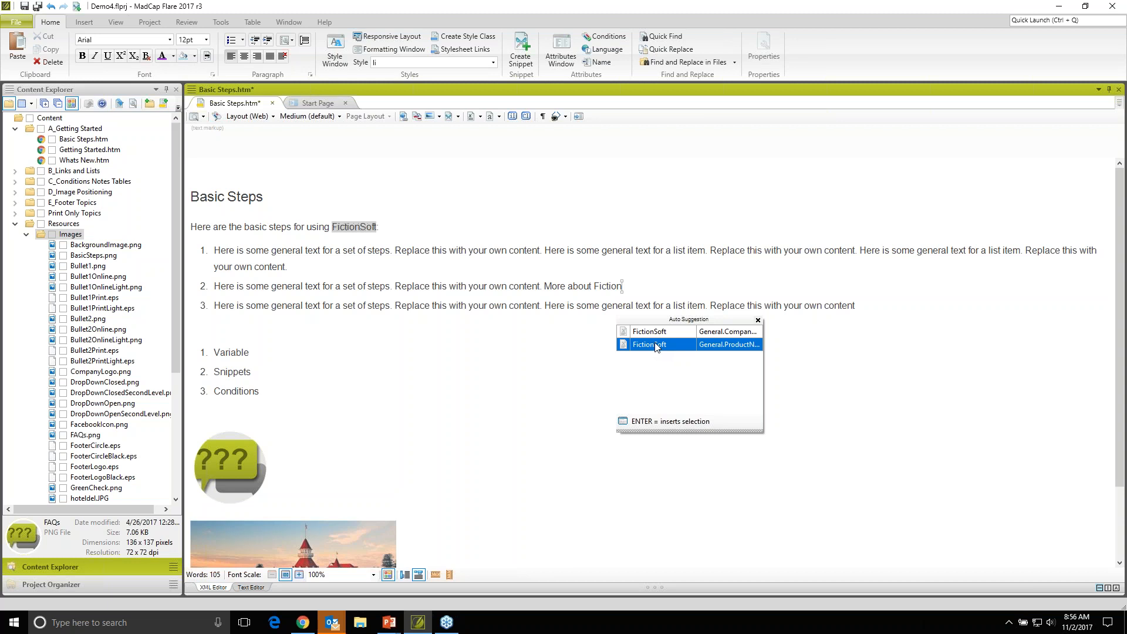
{"action": "key", "text": "Return"}
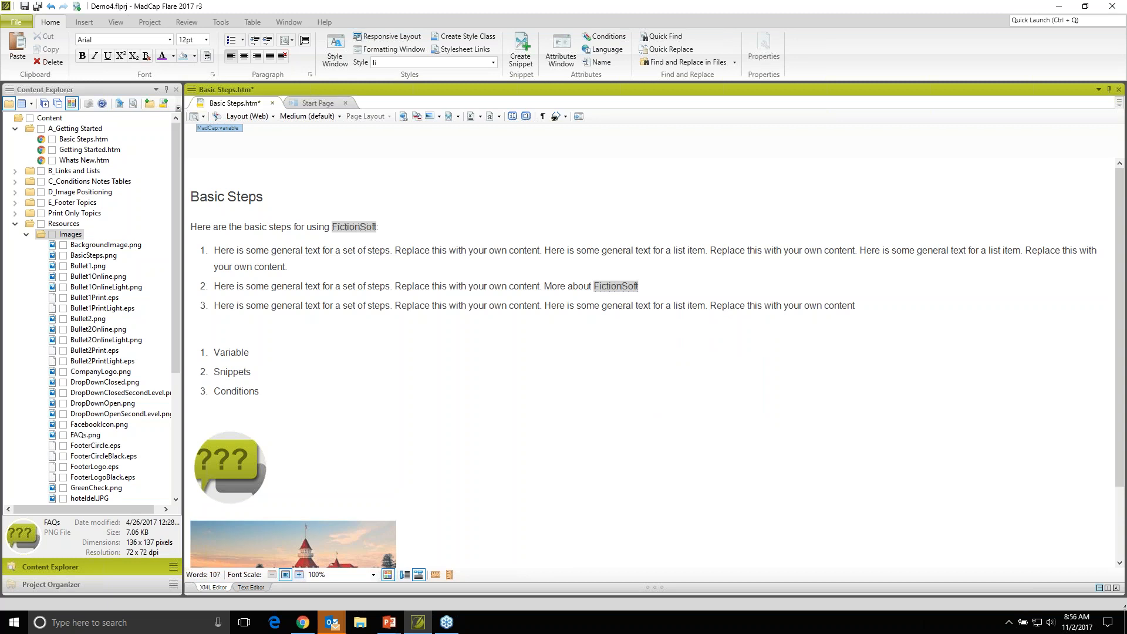
{"action": "left_click", "coordinate": [610, 304]}
{"action": "key", "text": "ctrl+s"}
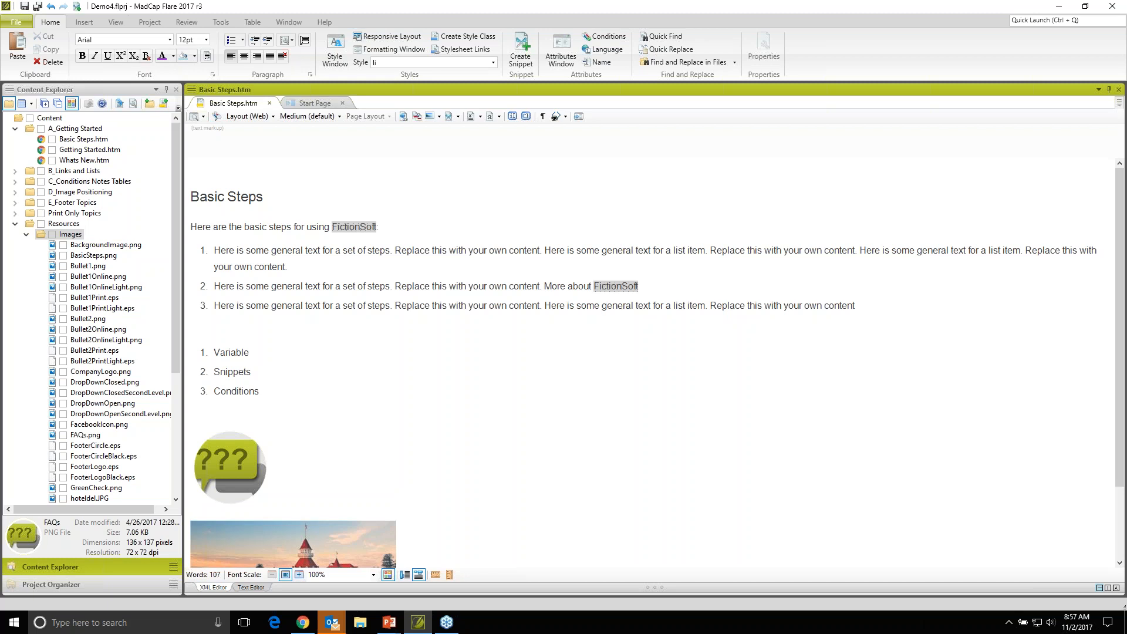
- Expand the C_Conditions Notes Tables folder and open the variable set behind the FictionSoft variable in the introductory sentence
{"action": "mouse_move", "coordinate": [356, 229]}
{"action": "left_click", "coordinate": [16, 182]}
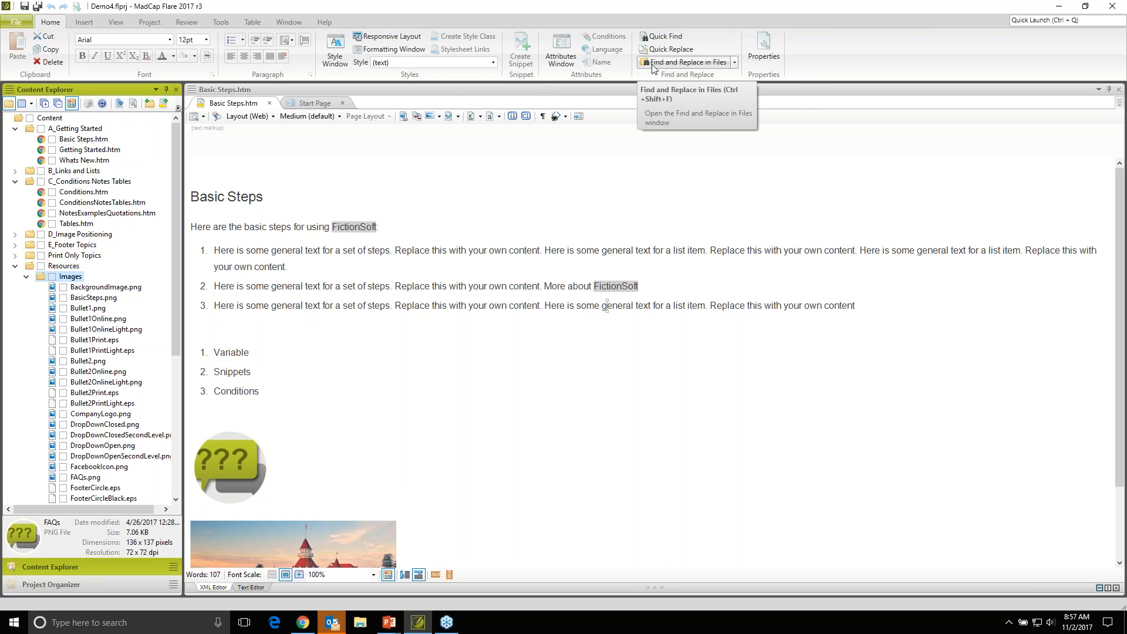
{"action": "left_click", "coordinate": [499, 250]}
{"action": "mouse_move", "coordinate": [356, 229]}
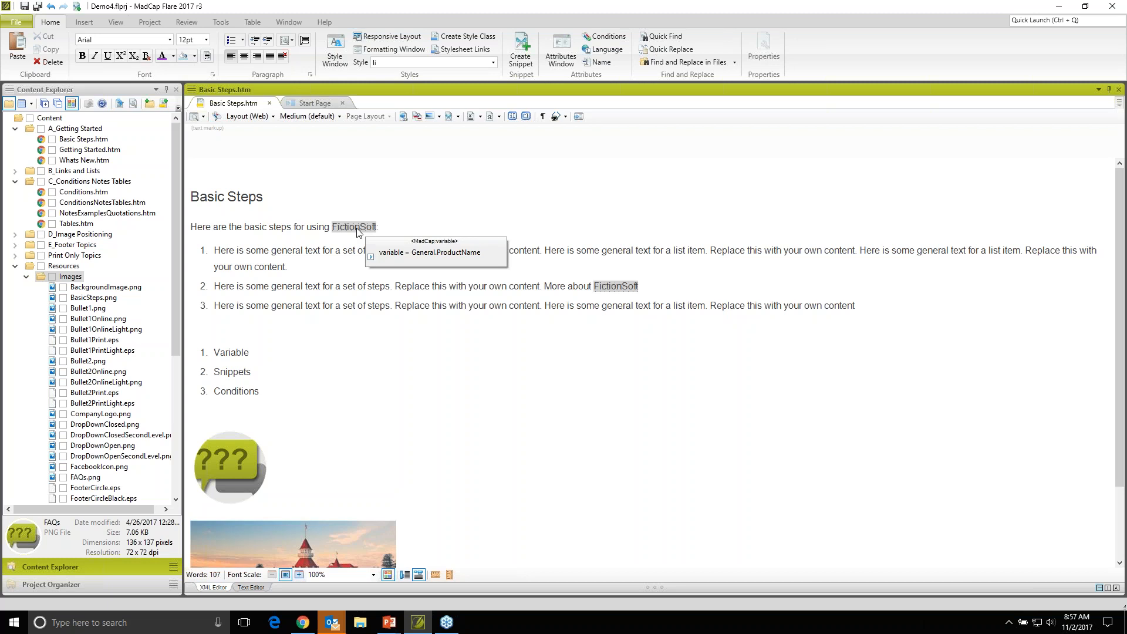
{"action": "right_click", "coordinate": [356, 228]}
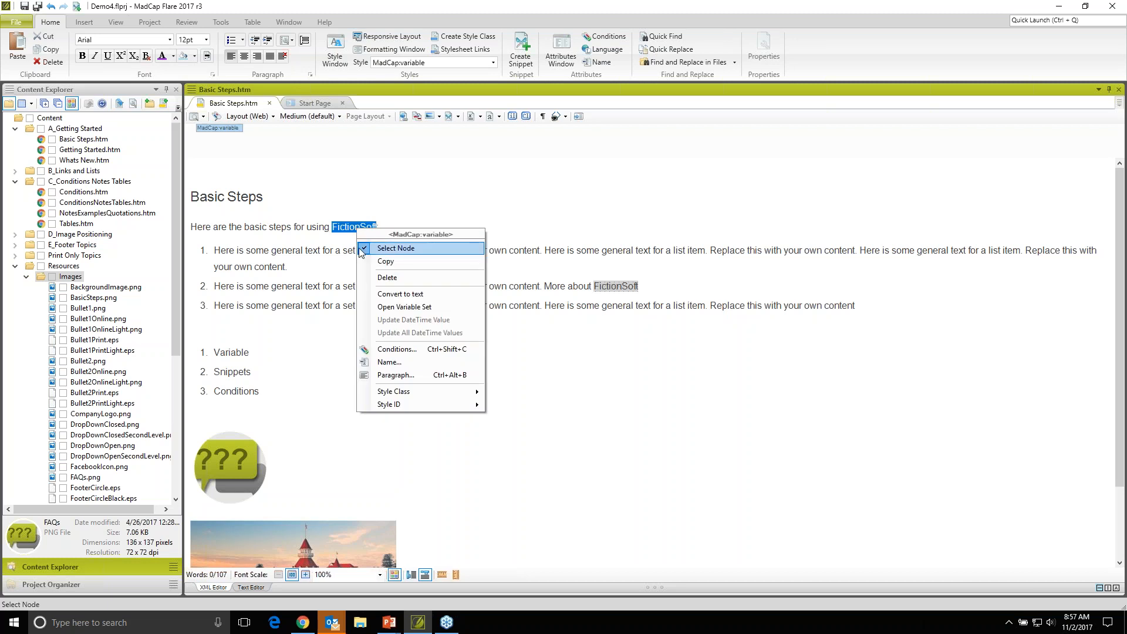
{"action": "left_click", "coordinate": [444, 306]}
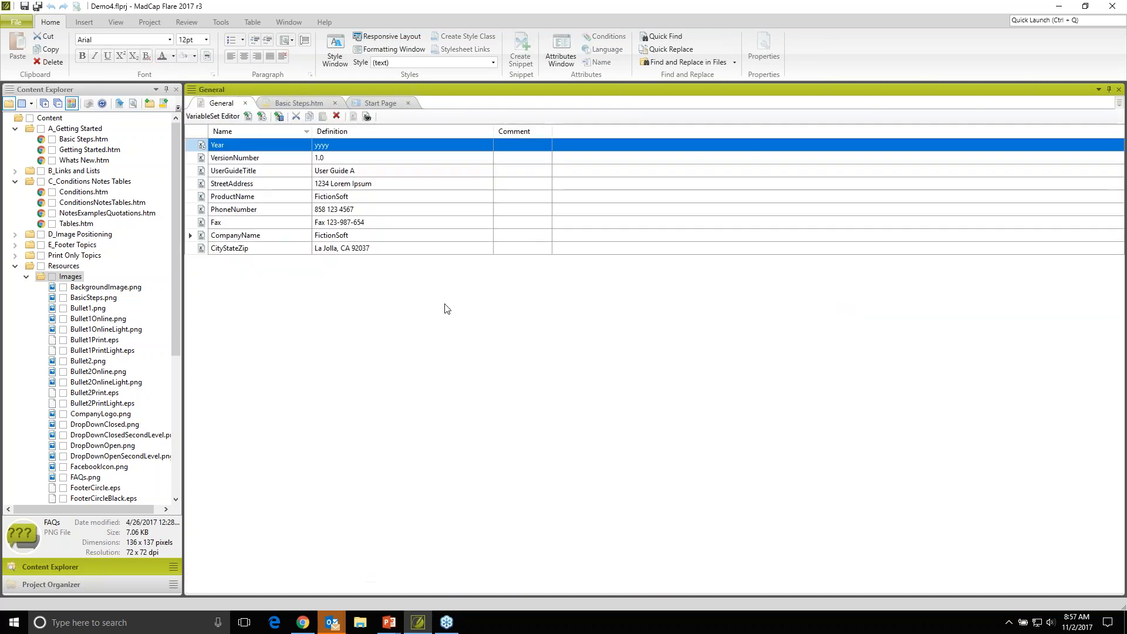
- Set the ProductName variable's definition to FictionSoft Enterprise
{"action": "left_click", "coordinate": [276, 200]}
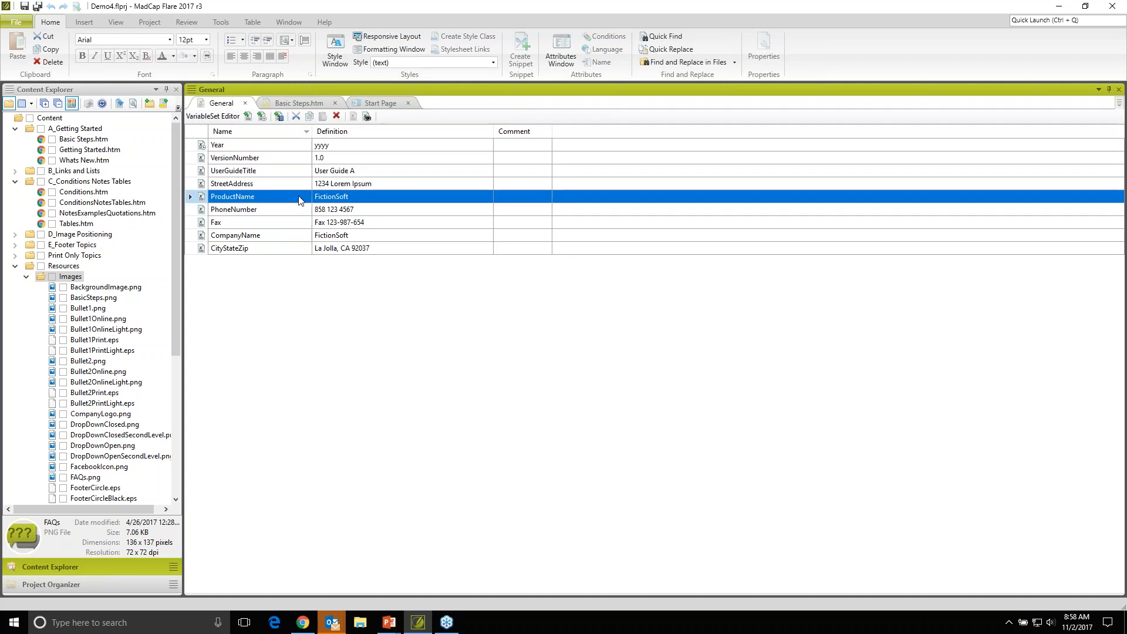
{"action": "left_click", "coordinate": [364, 197]}
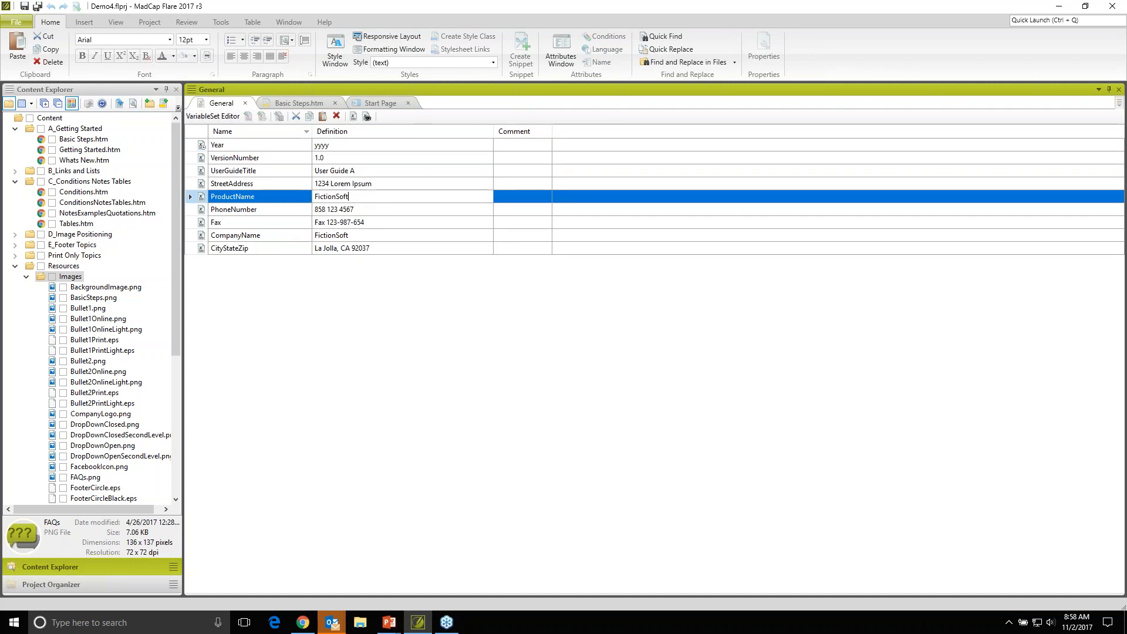
{"action": "type", "text": "Enterprise"}
{"action": "left_click", "coordinate": [356, 212]}
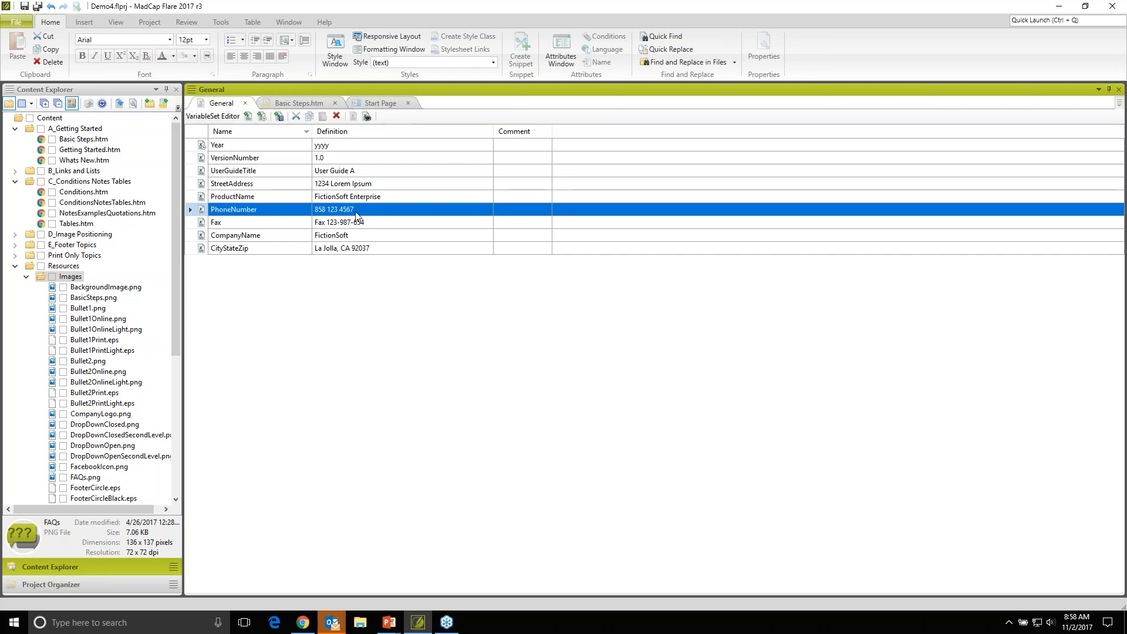
- Return to the Basic Steps topic and check the product name in the introductory sentence and second step
{"action": "left_click", "coordinate": [308, 105]}
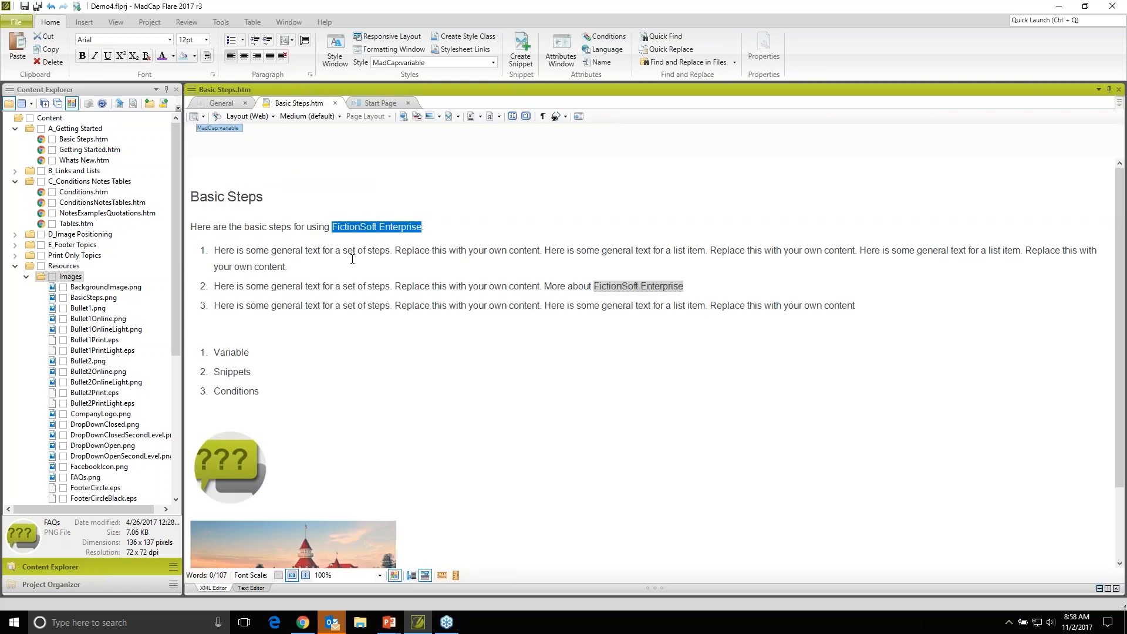
{"action": "left_click", "coordinate": [353, 249]}
{"action": "mouse_move", "coordinate": [633, 292]}
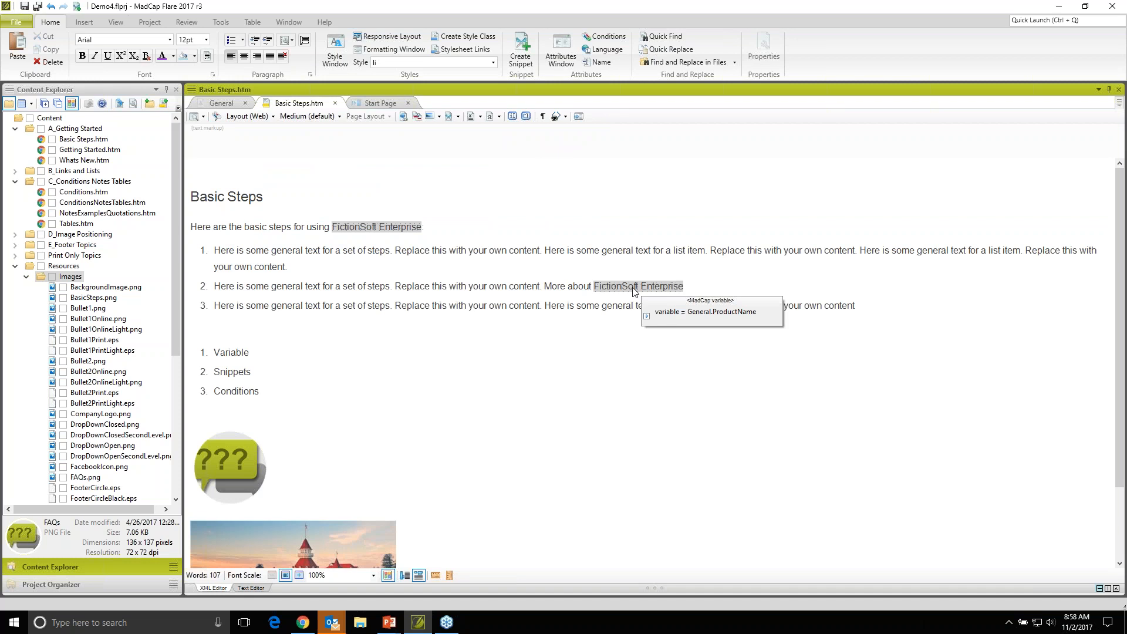
- Collapse the Images folder and open the Getting Started.htm topic from A_Getting Started
{"action": "left_click", "coordinate": [26, 276]}
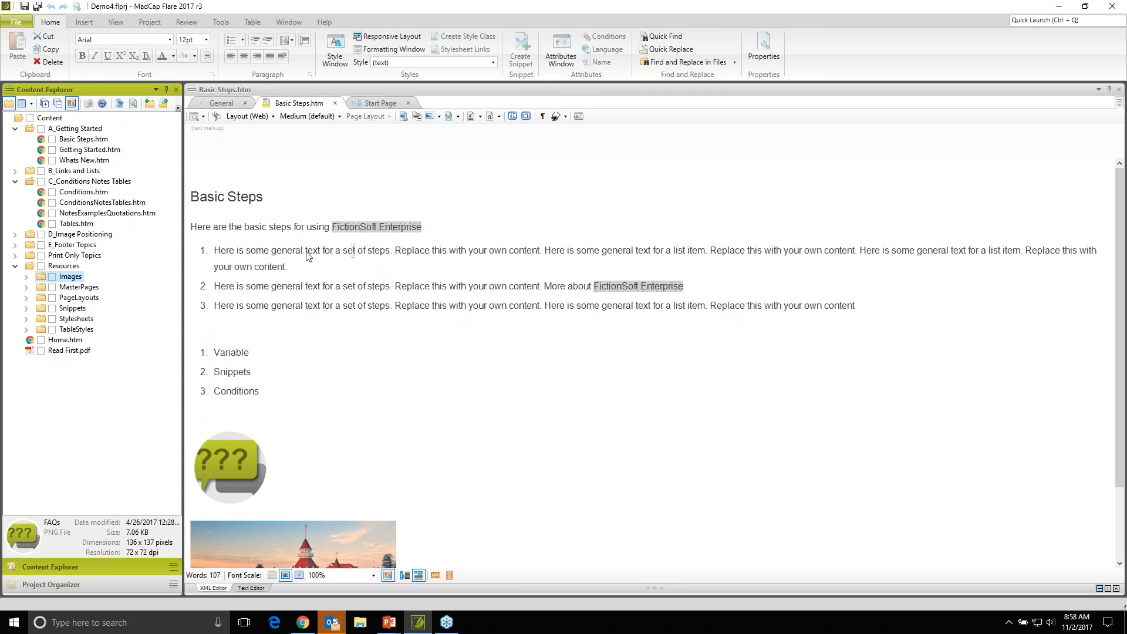
{"action": "left_click", "coordinate": [78, 152]}
{"action": "double_click", "coordinate": [76, 151]}
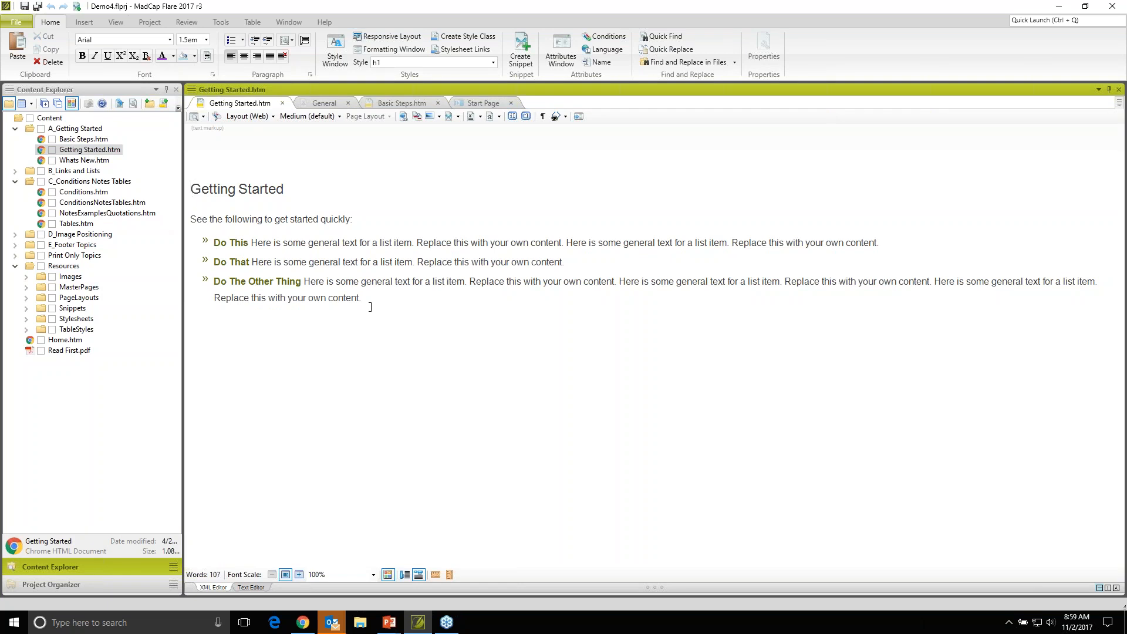
- Create a snippet from the three bulleted list items in Getting Started, keeping the default file name and replacing the source content
{"action": "left_click_drag", "start_coordinate": [215, 245], "coordinate": [365, 298]}
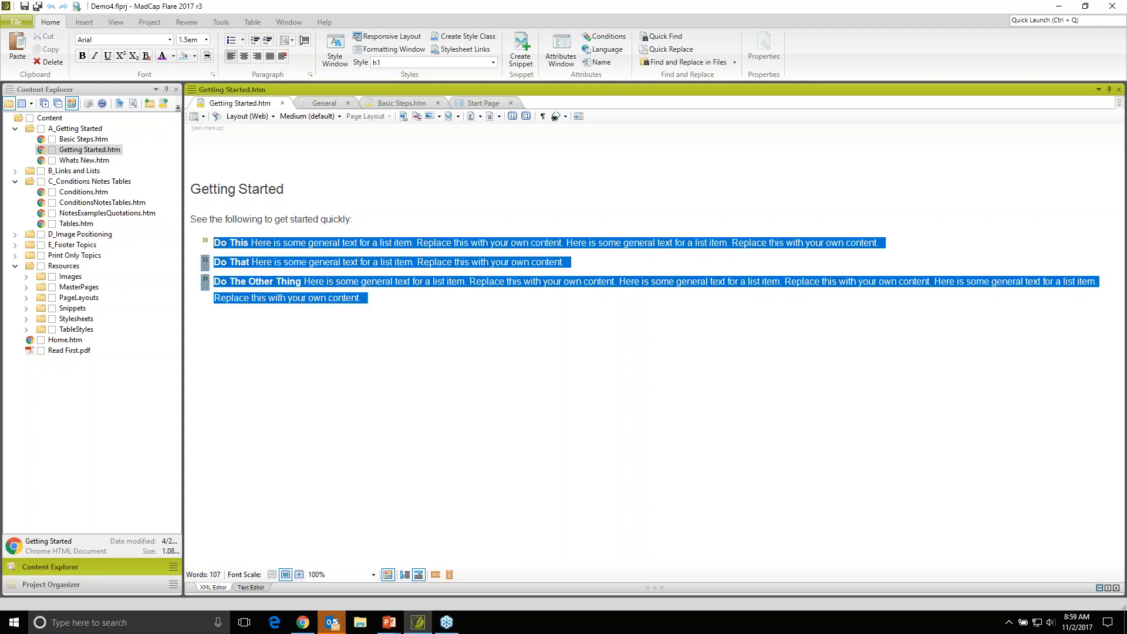
{"action": "left_click", "coordinate": [524, 54]}
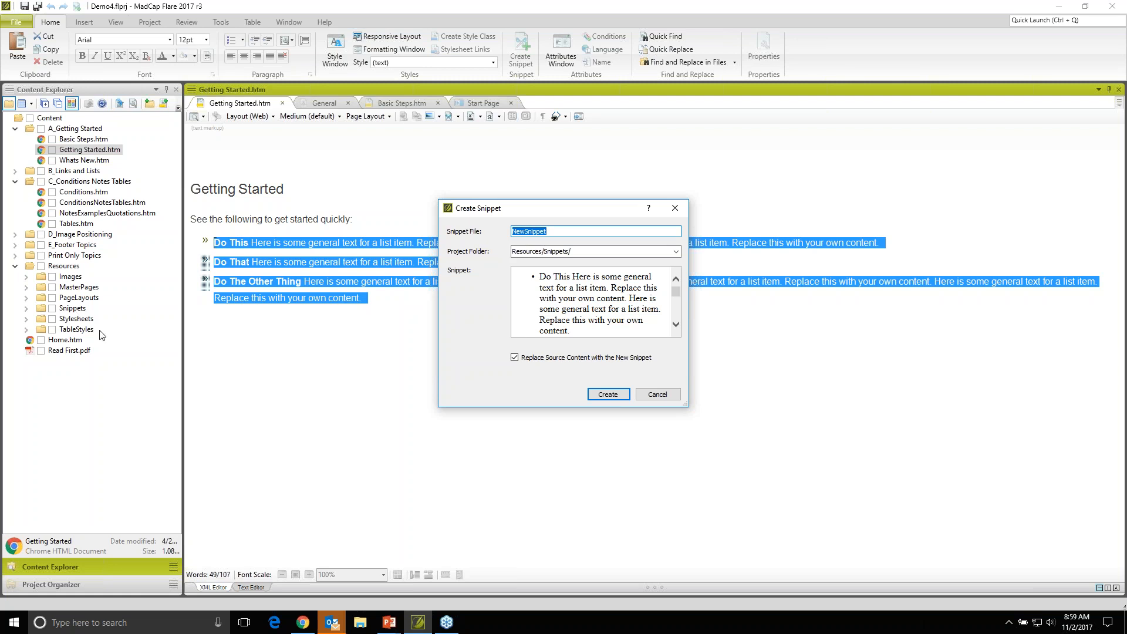
{"action": "left_click", "coordinate": [595, 396]}
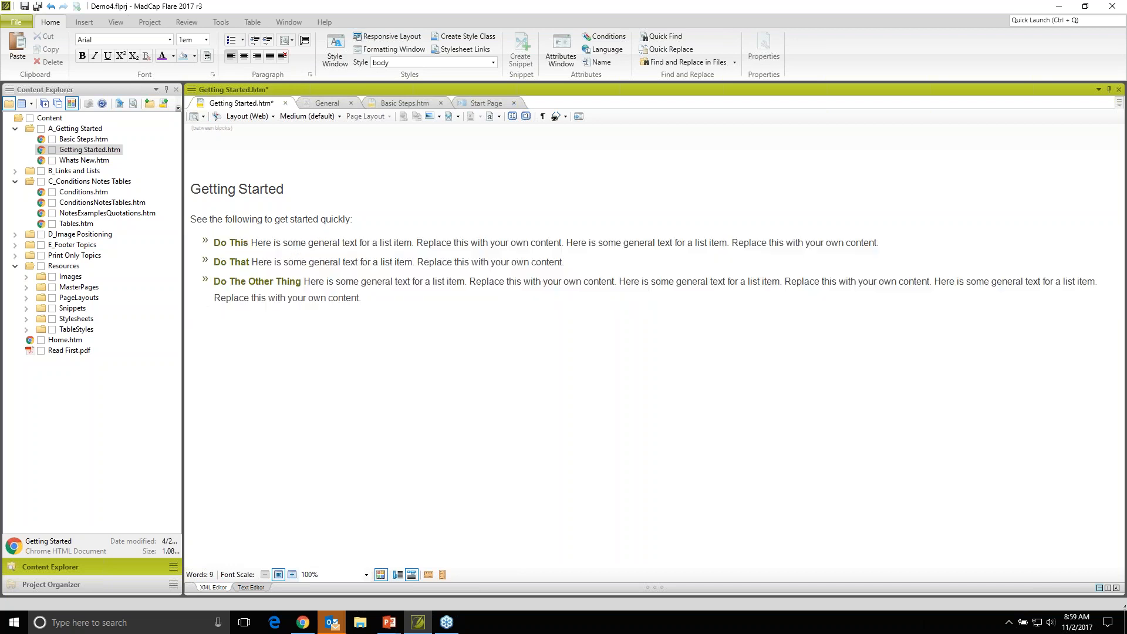
- Expand the Snippets folder and insert NewSnippet.flsnp into the Basic Steps topic between the two numbered lists
{"action": "left_click", "coordinate": [25, 308]}
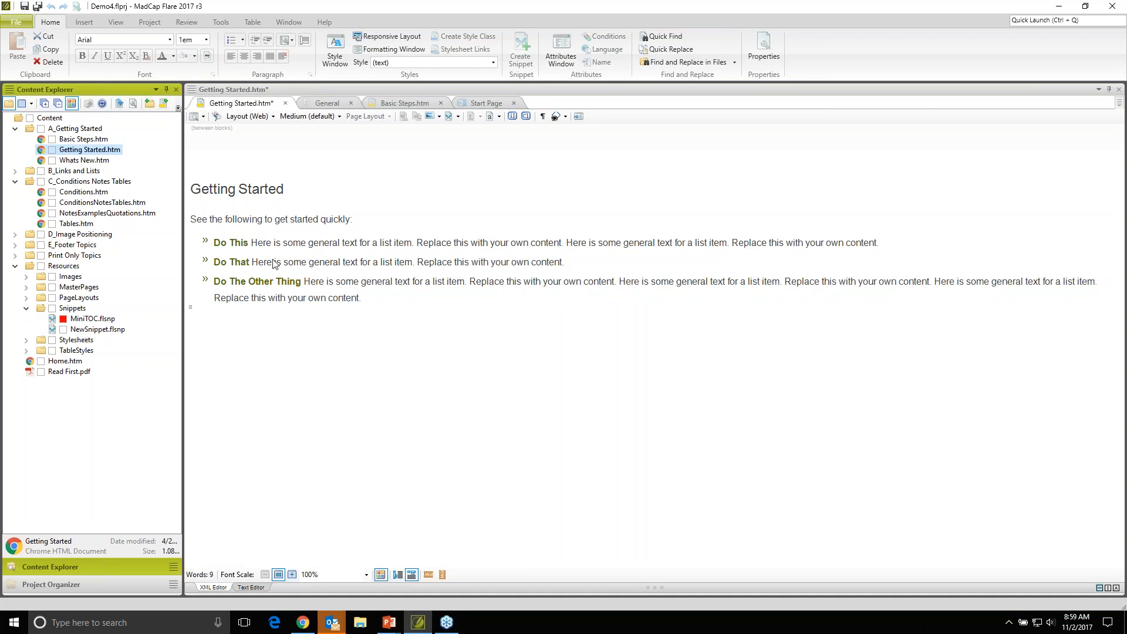
{"action": "left_click", "coordinate": [393, 109]}
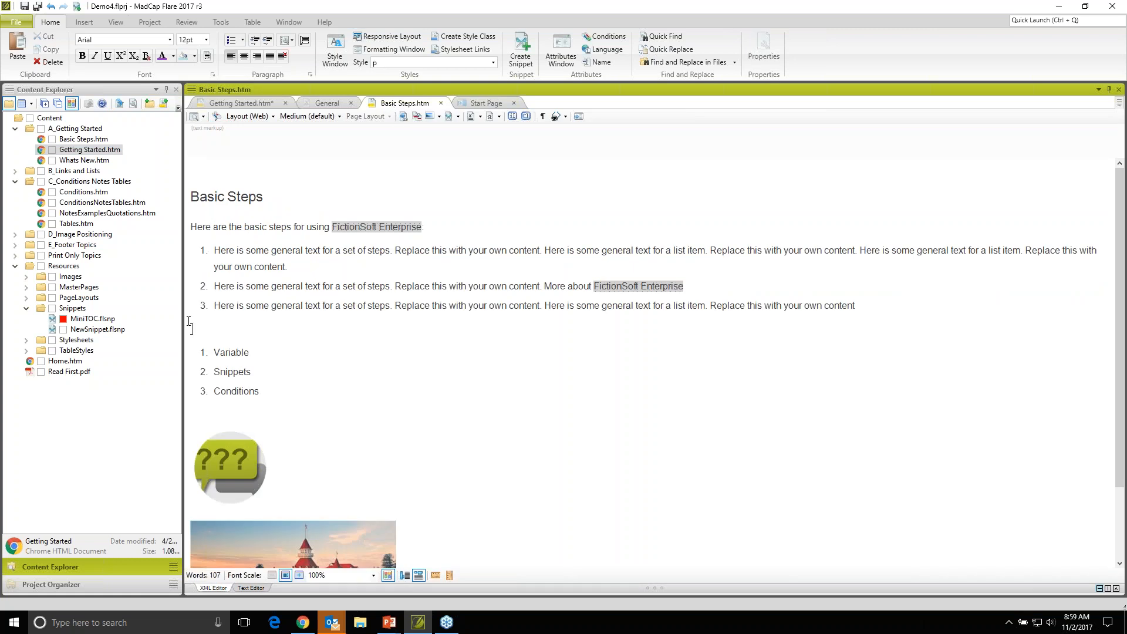
{"action": "left_click_drag", "start_coordinate": [78, 332], "coordinate": [191, 329]}
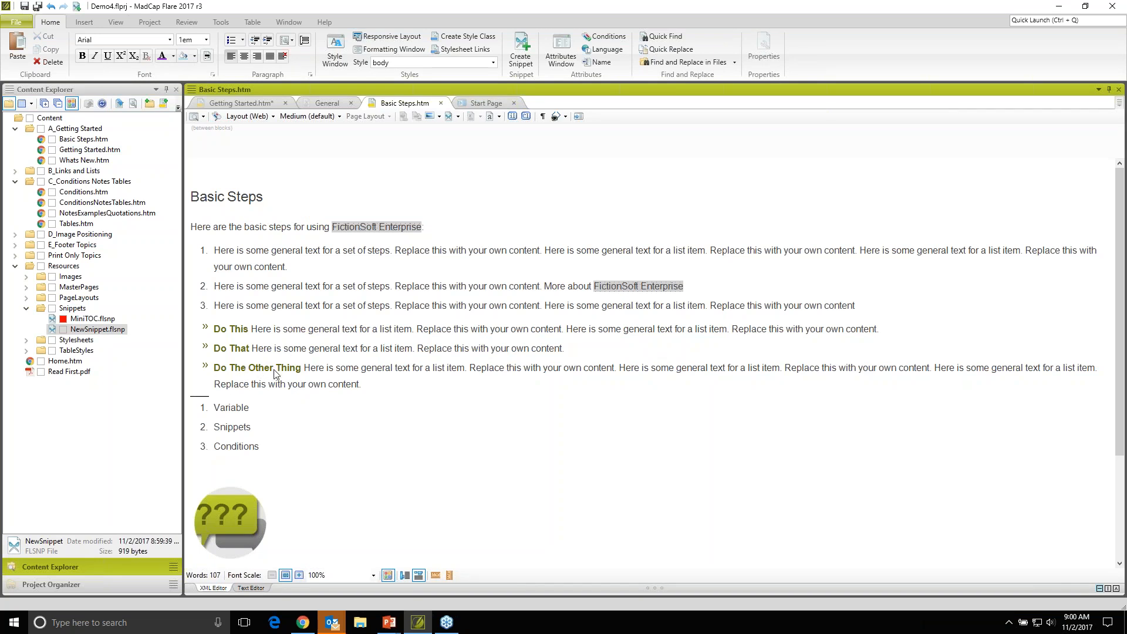
- Delete the Do The Other Thing item from NewSnippet.flsnp, save it, and check the list in Getting Started and Basic Steps
{"action": "mouse_move", "coordinate": [274, 374]}
{"action": "left_click", "coordinate": [91, 332]}
{"action": "double_click", "coordinate": [89, 331]}
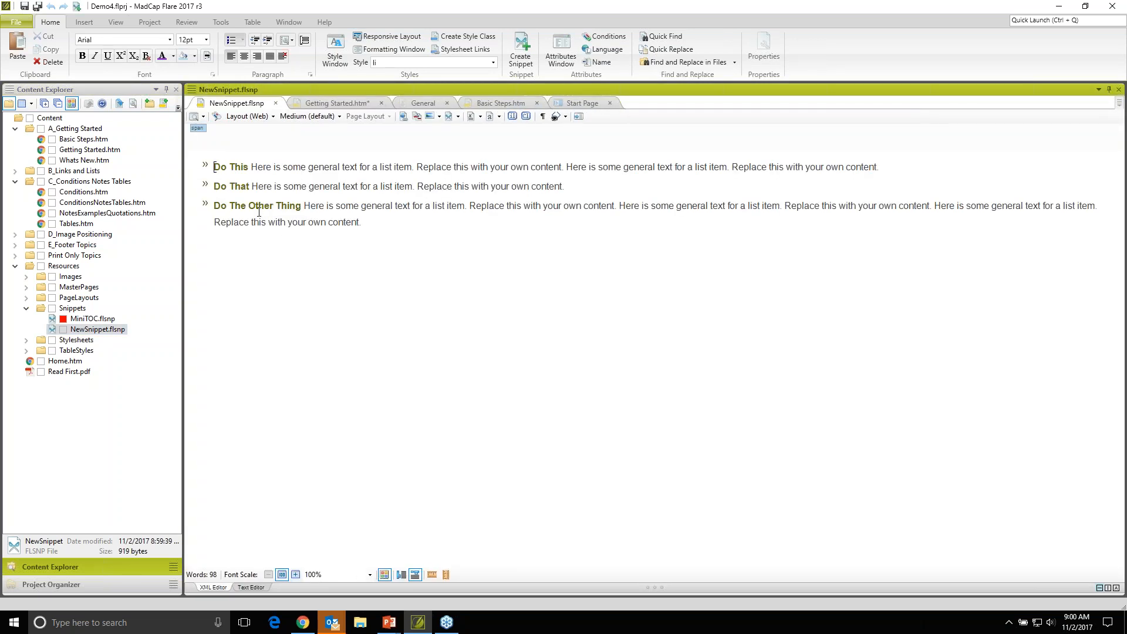
{"action": "left_click_drag", "start_coordinate": [215, 206], "coordinate": [383, 227]}
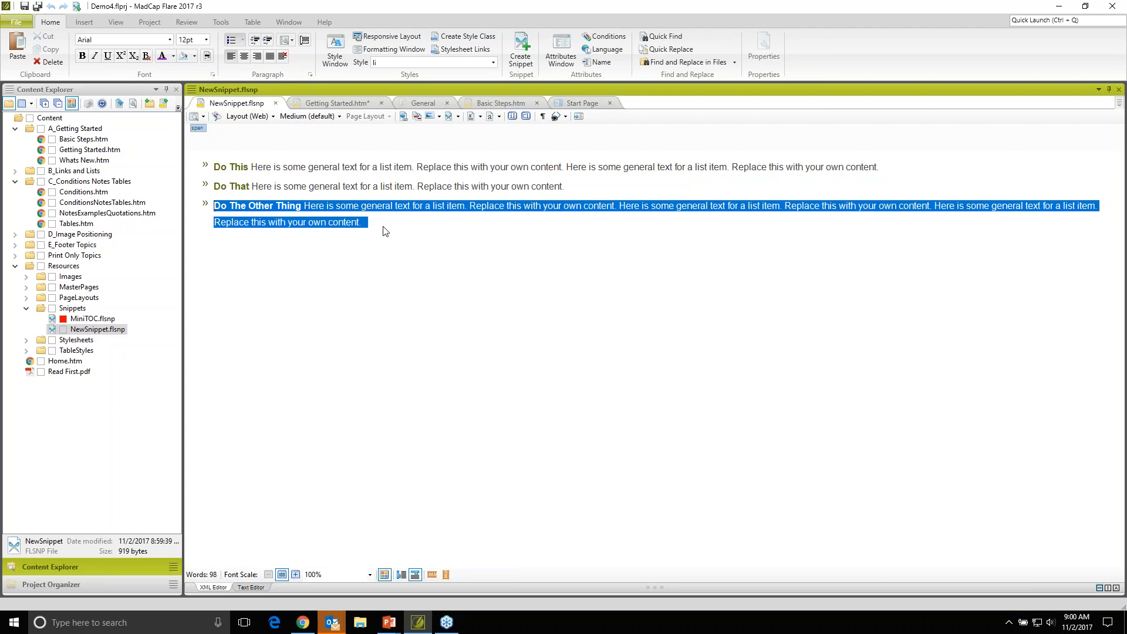
{"action": "key", "text": "Delete"}
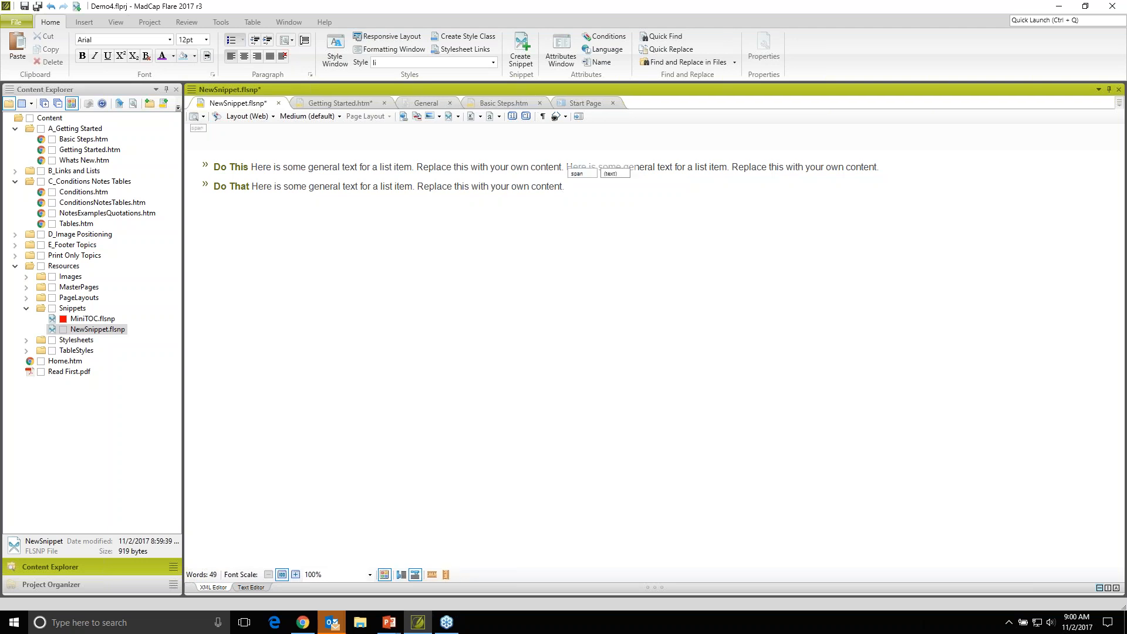
{"action": "key", "text": "ctrl+s"}
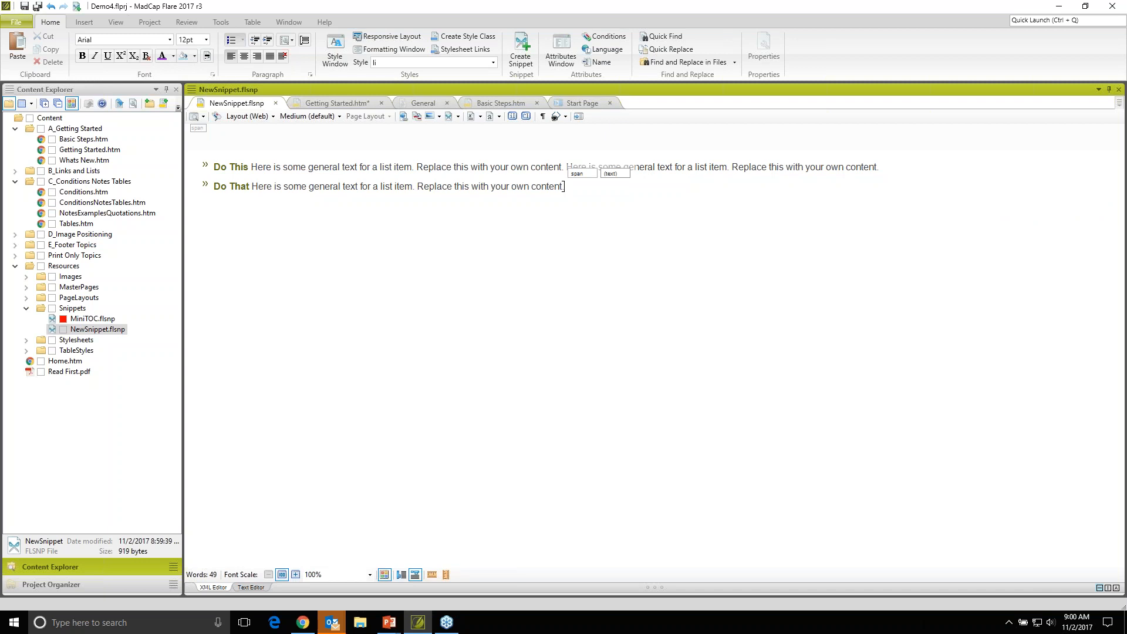
{"action": "left_click", "coordinate": [348, 104]}
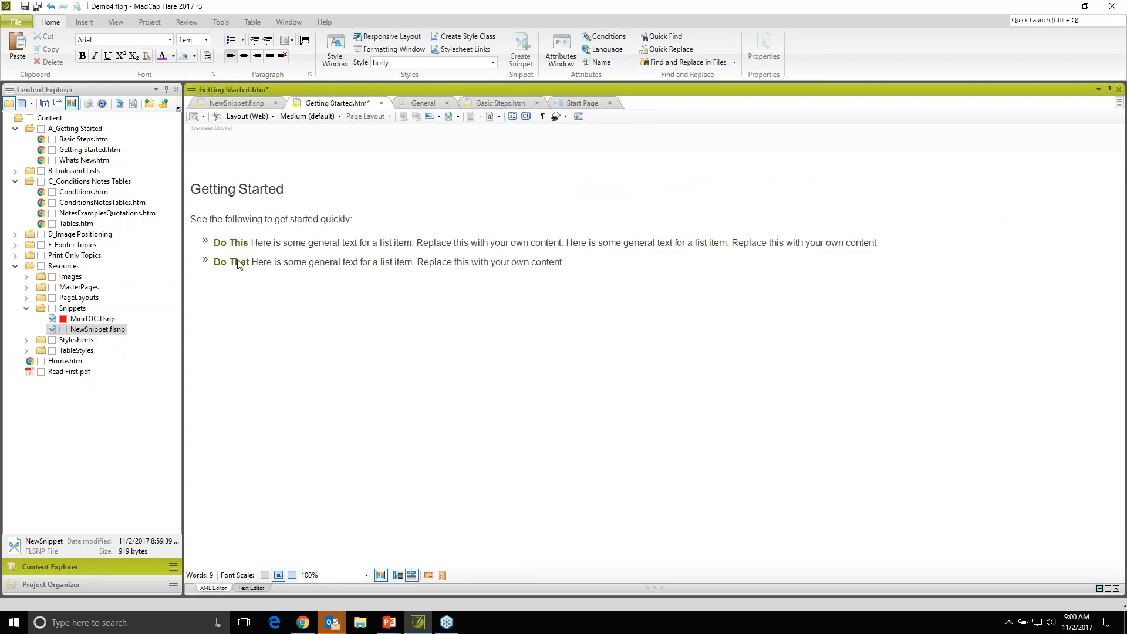
{"action": "left_click", "coordinate": [489, 106]}
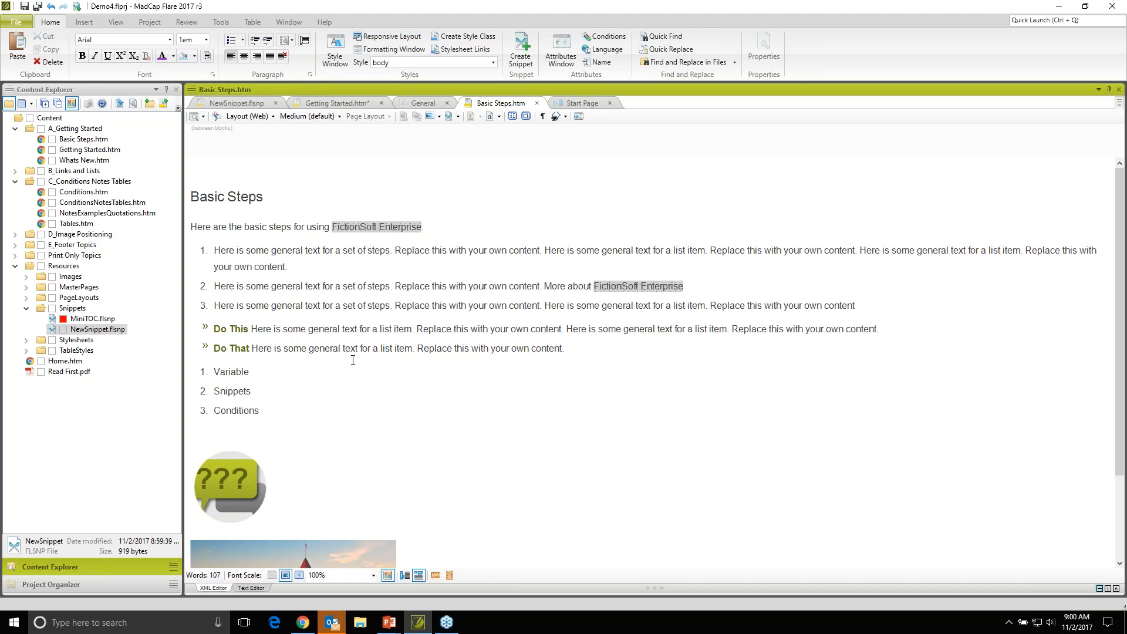
- Show the block structure bars in Basic Steps and locate the blocks of the introductory sentence and the heading
{"action": "left_click", "coordinate": [404, 574]}
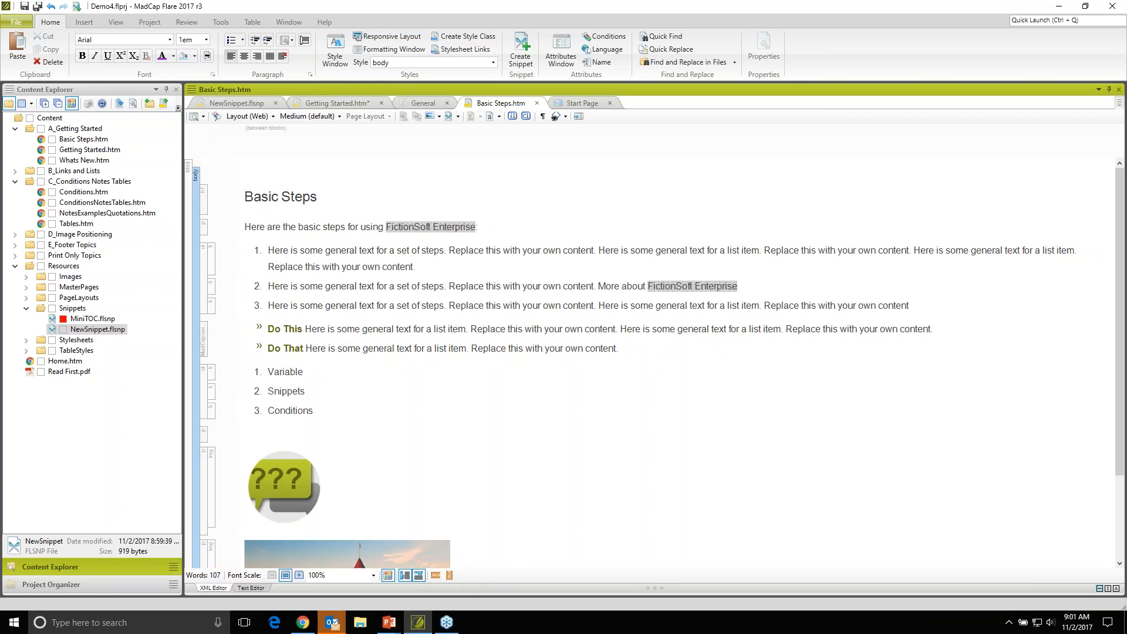
{"action": "left_click", "coordinate": [291, 226]}
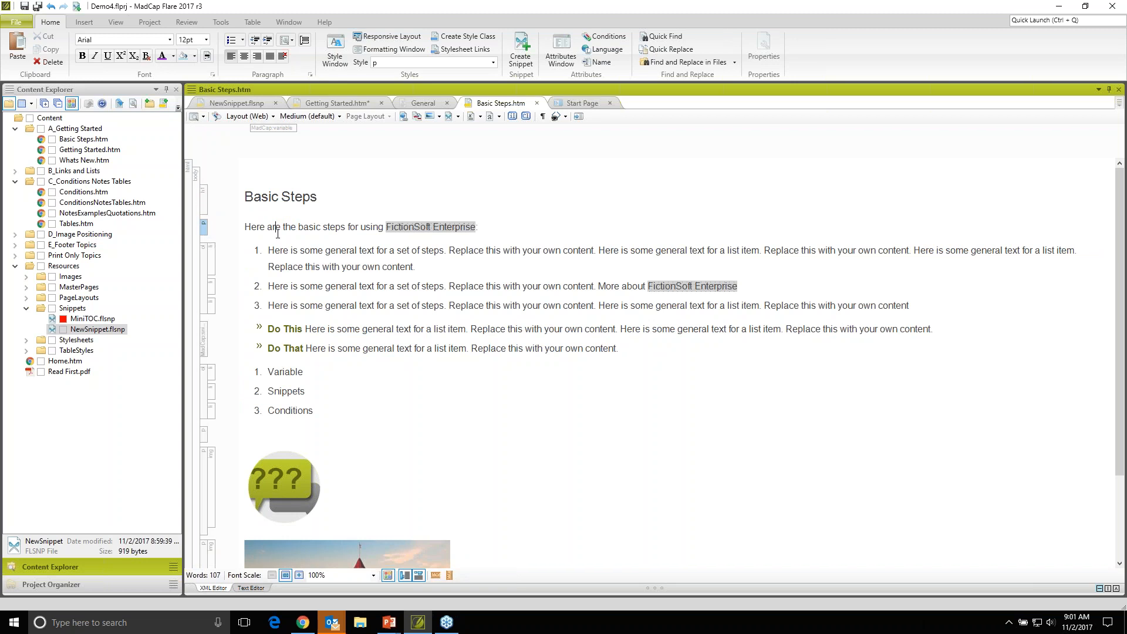
{"action": "left_click", "coordinate": [257, 201]}
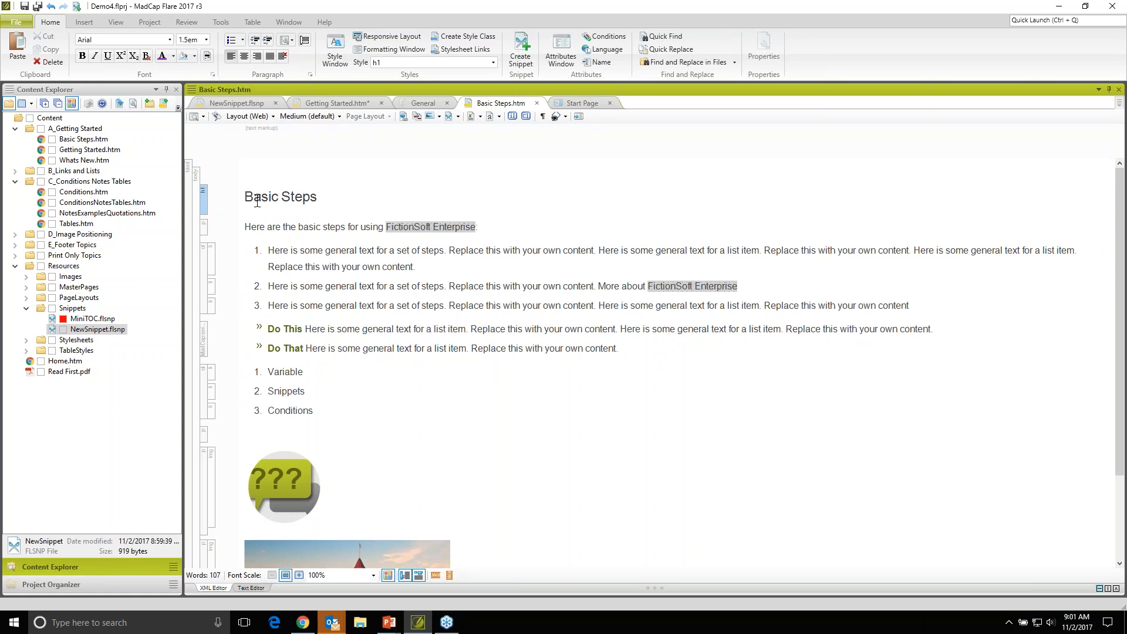
- View the Basic Steps topic with its markup tags, hide them again, and highlight the introductory paragraph through its structure bar
{"action": "left_click", "coordinate": [554, 116]}
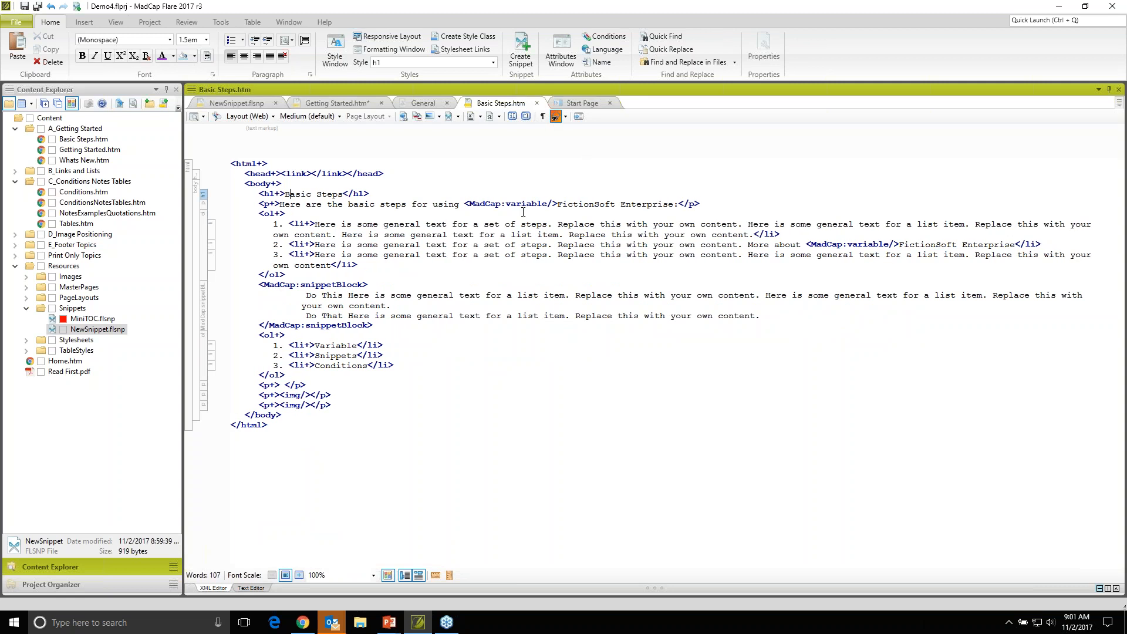
{"action": "left_click", "coordinate": [553, 118]}
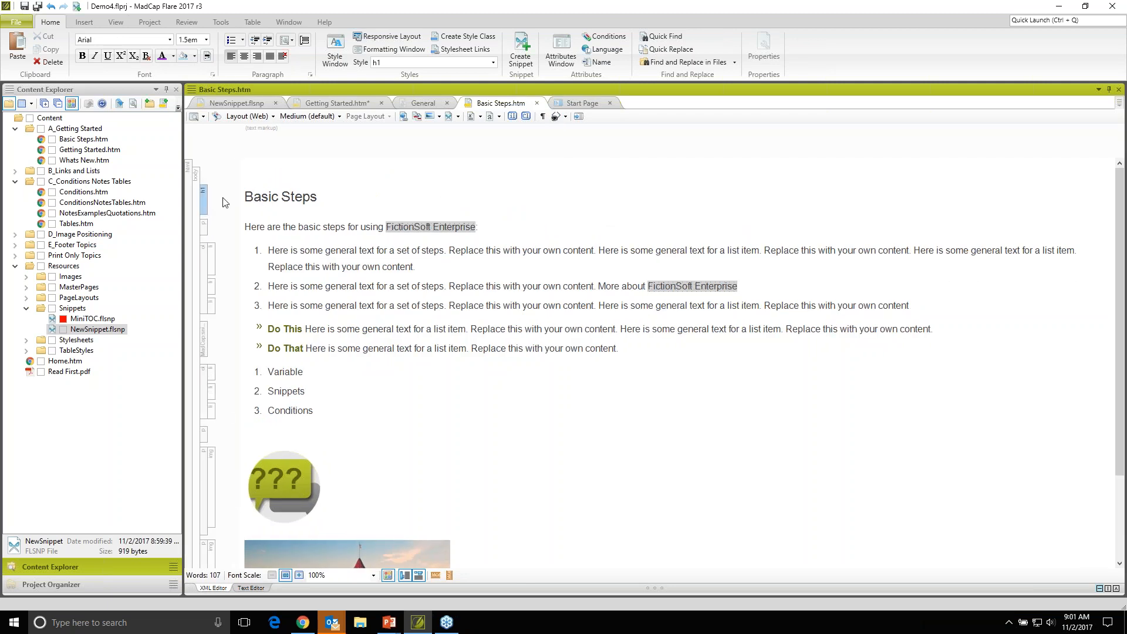
{"action": "left_click", "coordinate": [203, 233]}
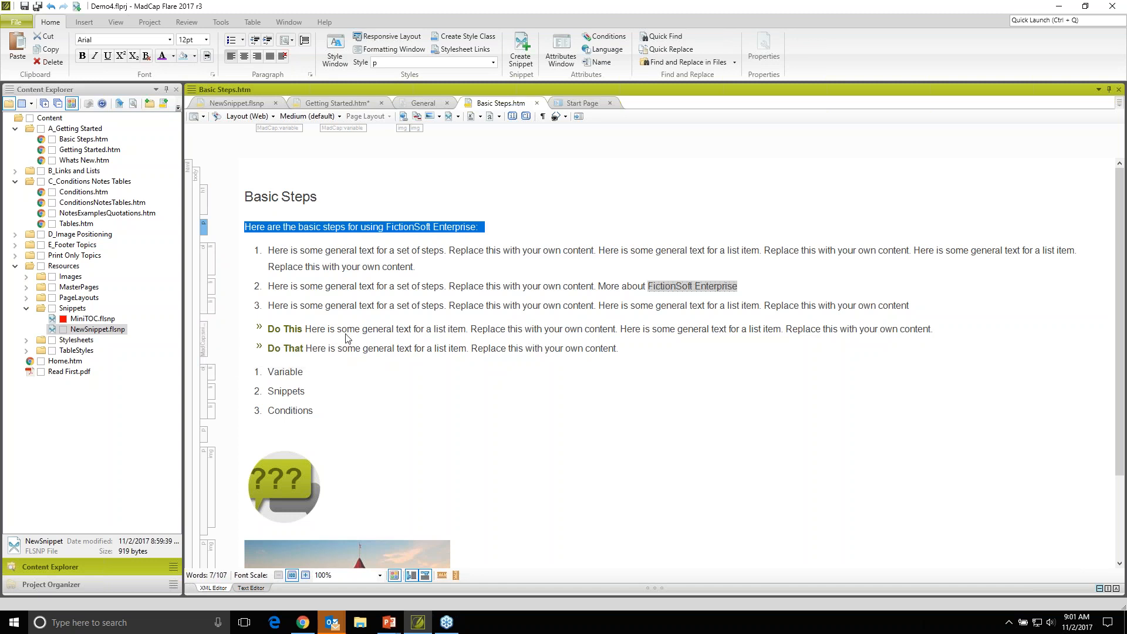
{"action": "left_click", "coordinate": [372, 339]}
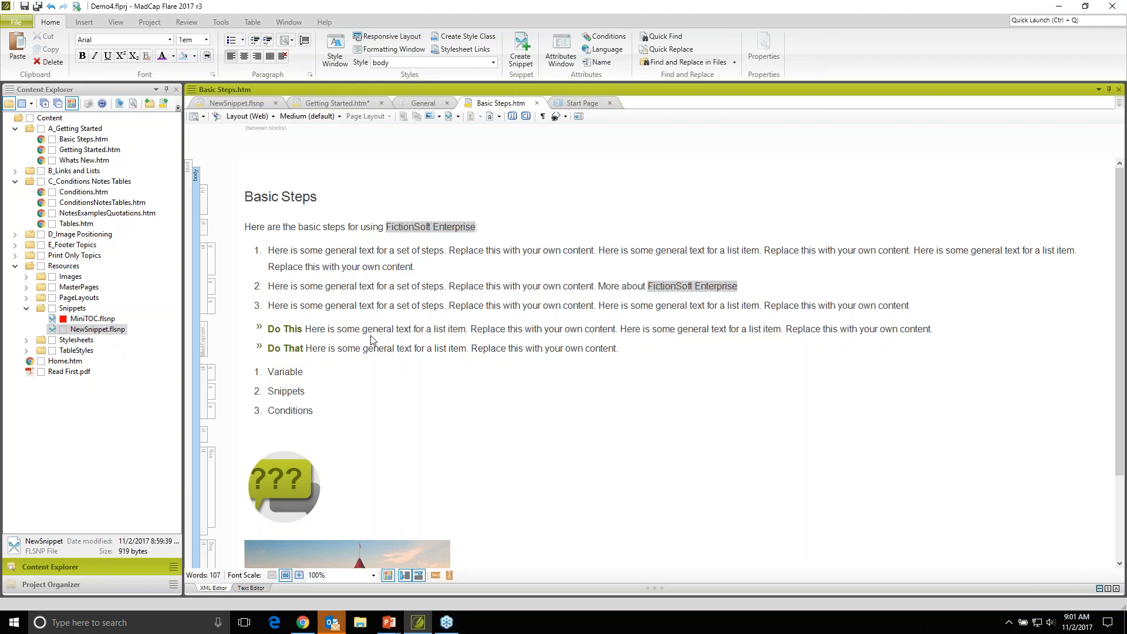
- Move the Conditions item above Snippets in the second numbered list of Basic Steps and save the topic
{"action": "left_click", "coordinate": [278, 412]}
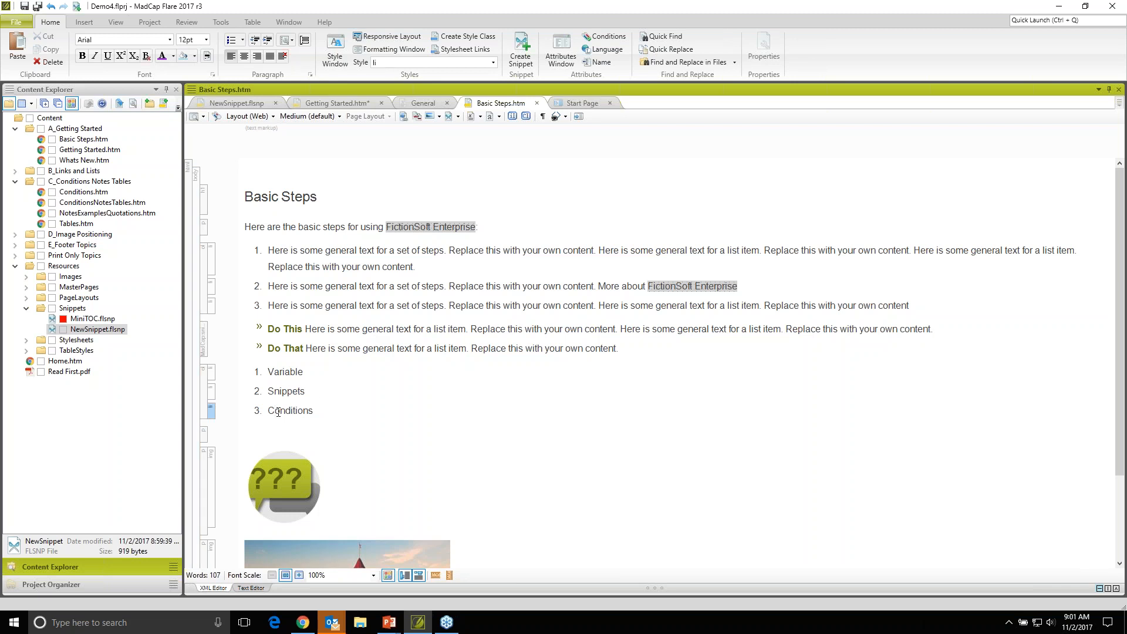
{"action": "left_click_drag", "start_coordinate": [268, 410], "coordinate": [314, 411]}
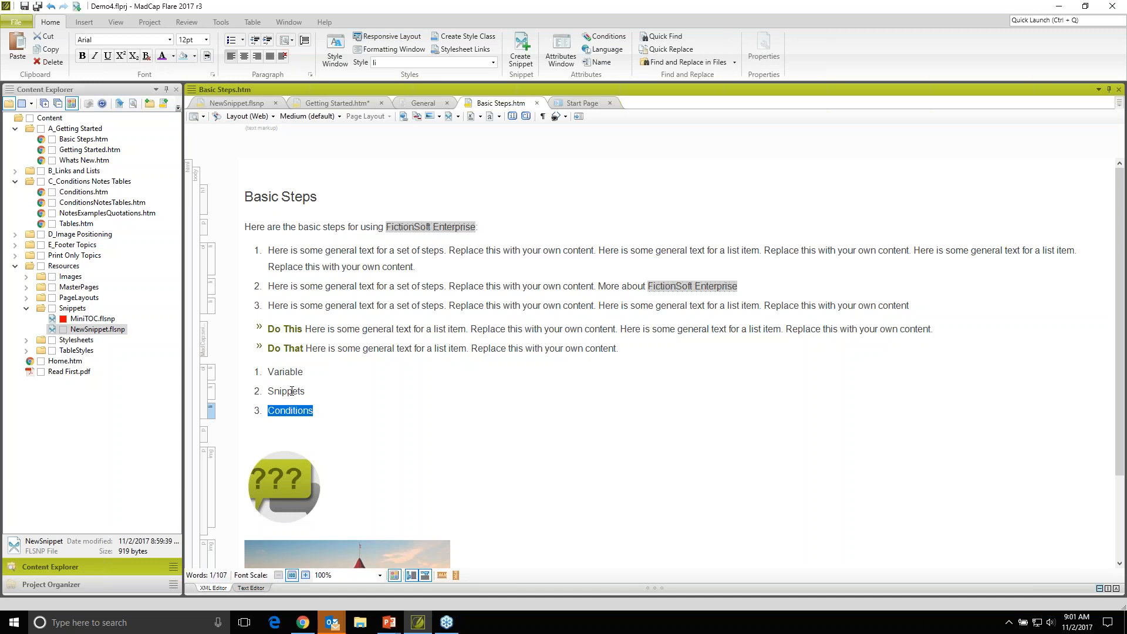
{"action": "left_click_drag", "start_coordinate": [211, 414], "coordinate": [212, 390]}
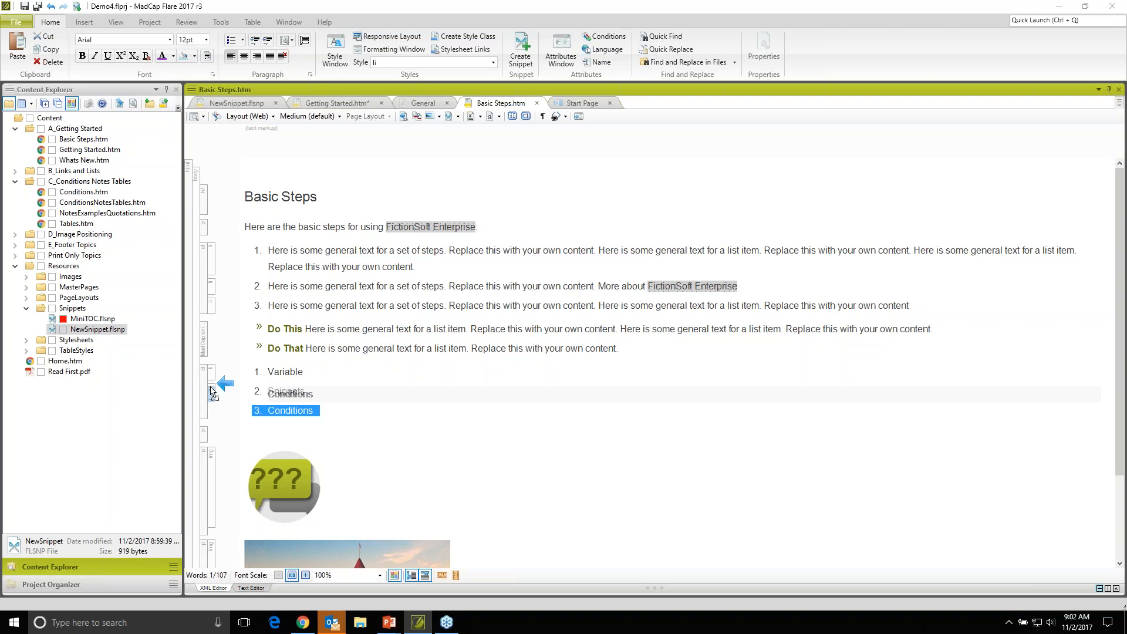
{"action": "left_click_drag", "start_coordinate": [212, 389], "coordinate": [212, 391]}
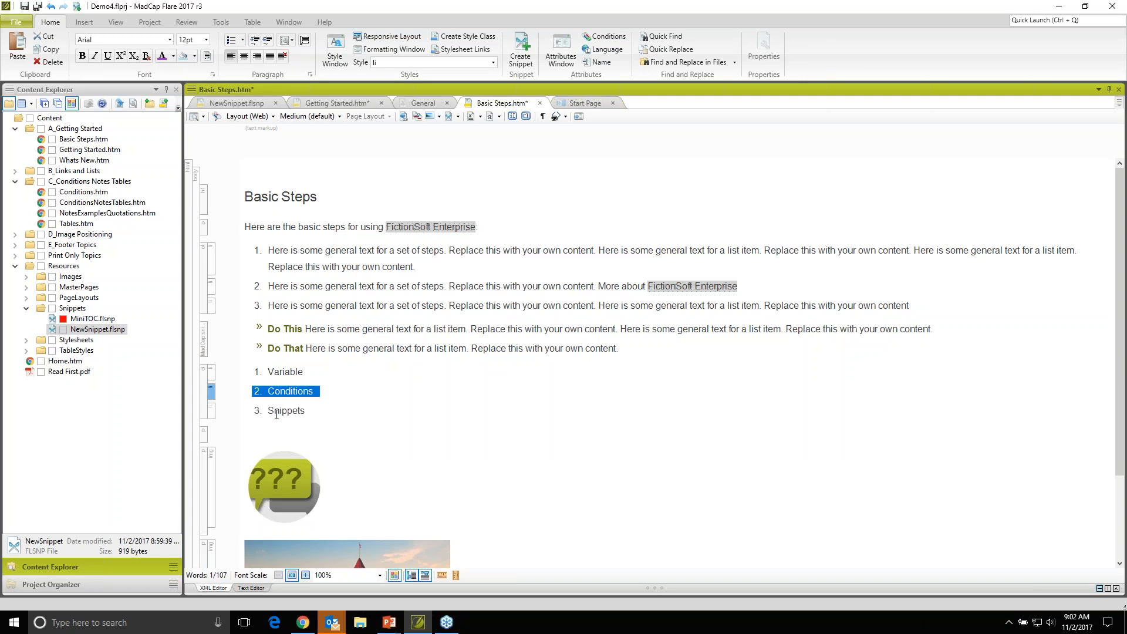
{"action": "left_click", "coordinate": [284, 391]}
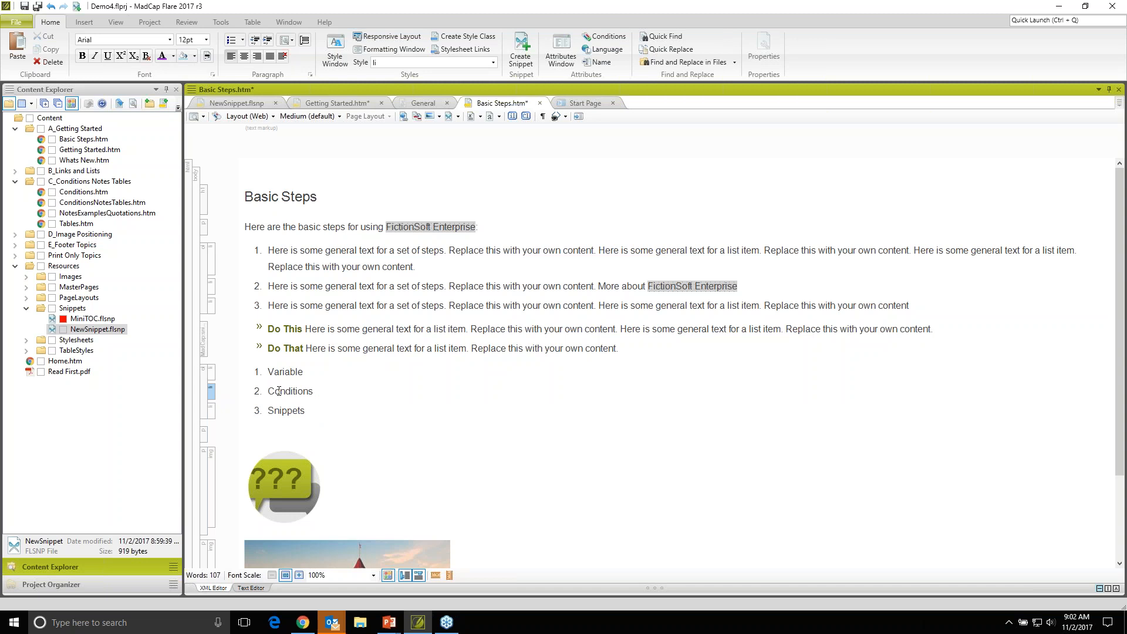
{"action": "key", "text": "ctrl+s"}
- Apply the PDF condition tag from the General set to the whole Conditions list item and save the topic
{"action": "left_click_drag", "start_coordinate": [268, 391], "coordinate": [321, 387]}
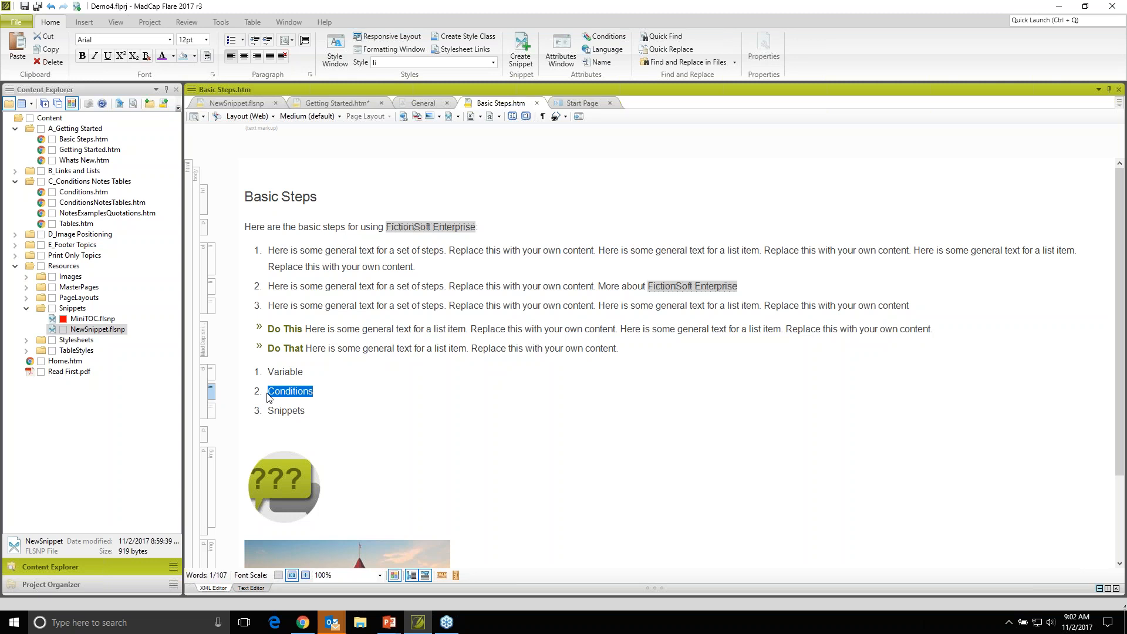
{"action": "right_click", "coordinate": [212, 399]}
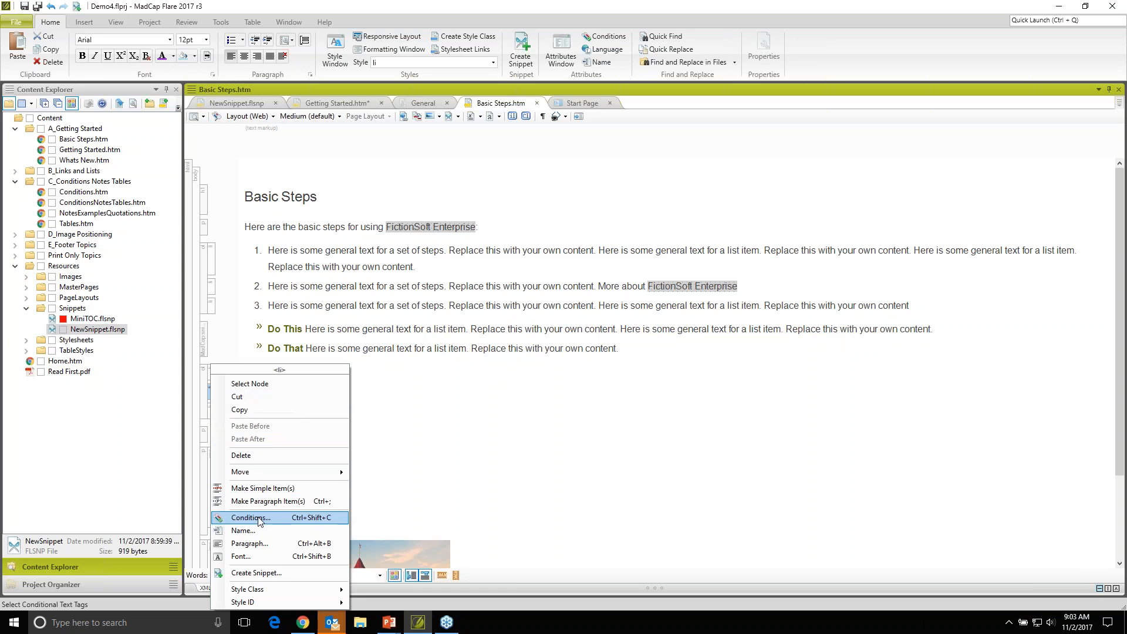
{"action": "left_click", "coordinate": [251, 516]}
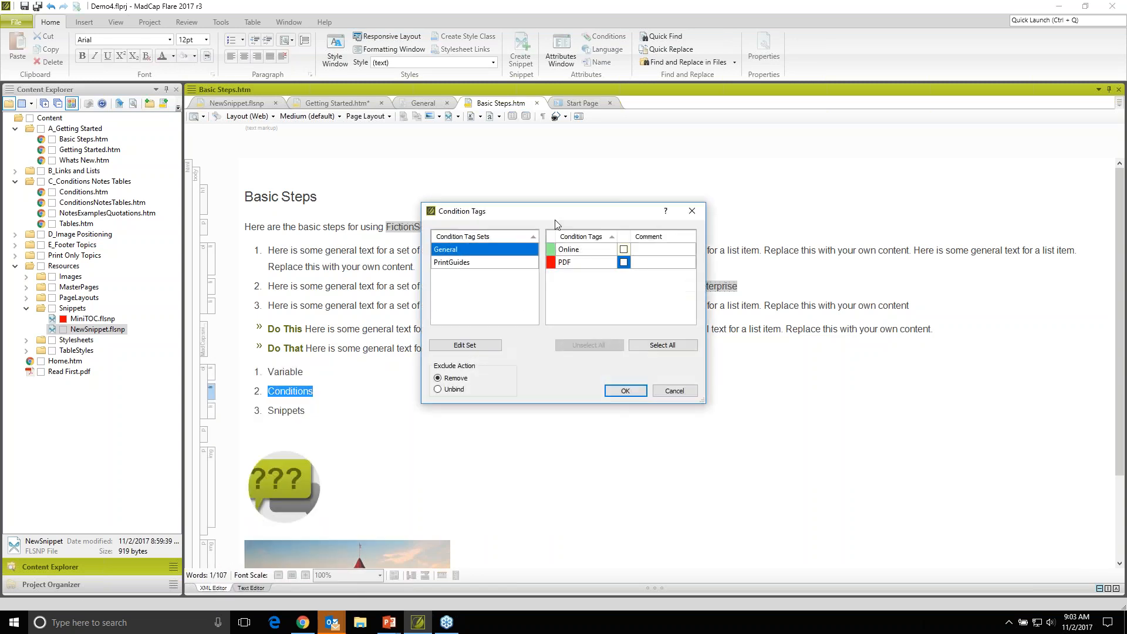
{"action": "left_click_drag", "start_coordinate": [556, 221], "coordinate": [563, 204]}
{"action": "left_click", "coordinate": [520, 245]}
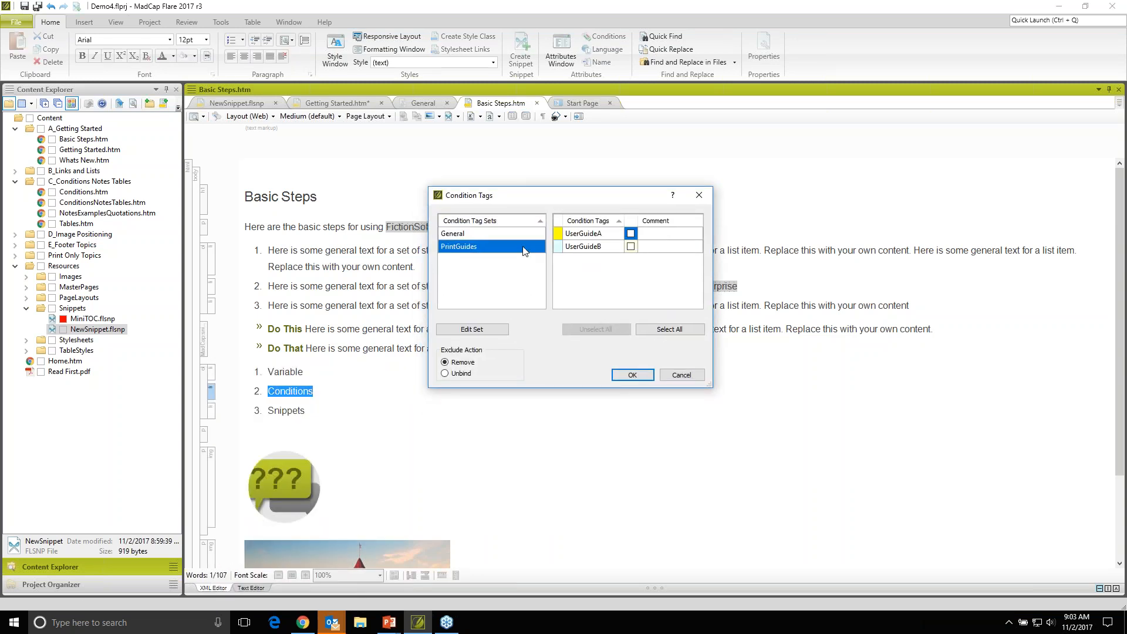
{"action": "left_click", "coordinate": [514, 233]}
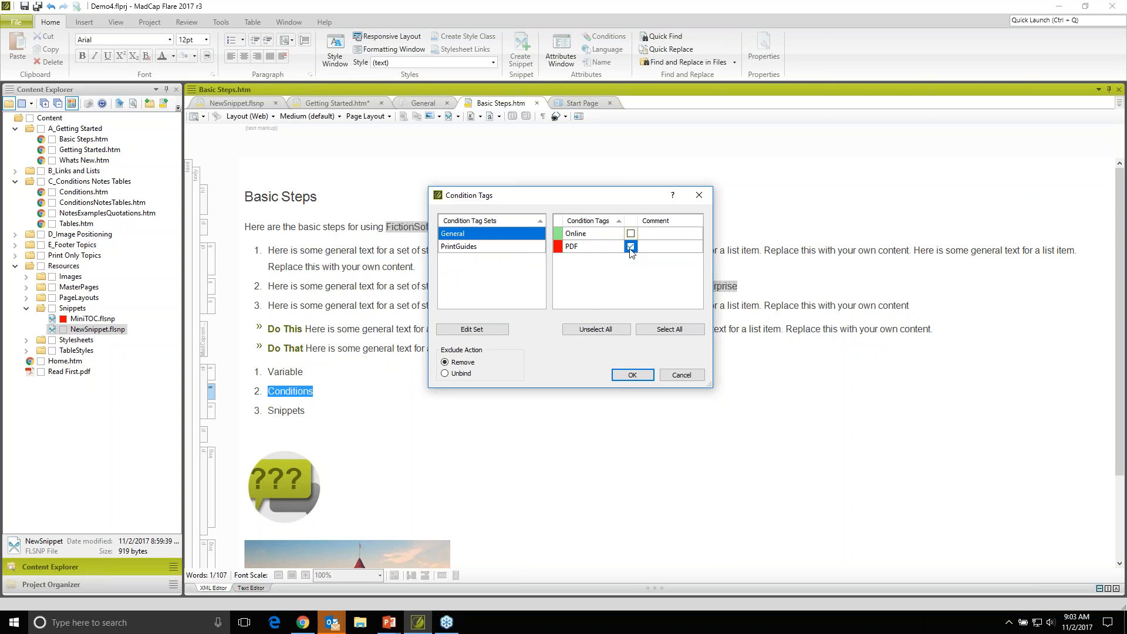
{"action": "left_click", "coordinate": [632, 374]}
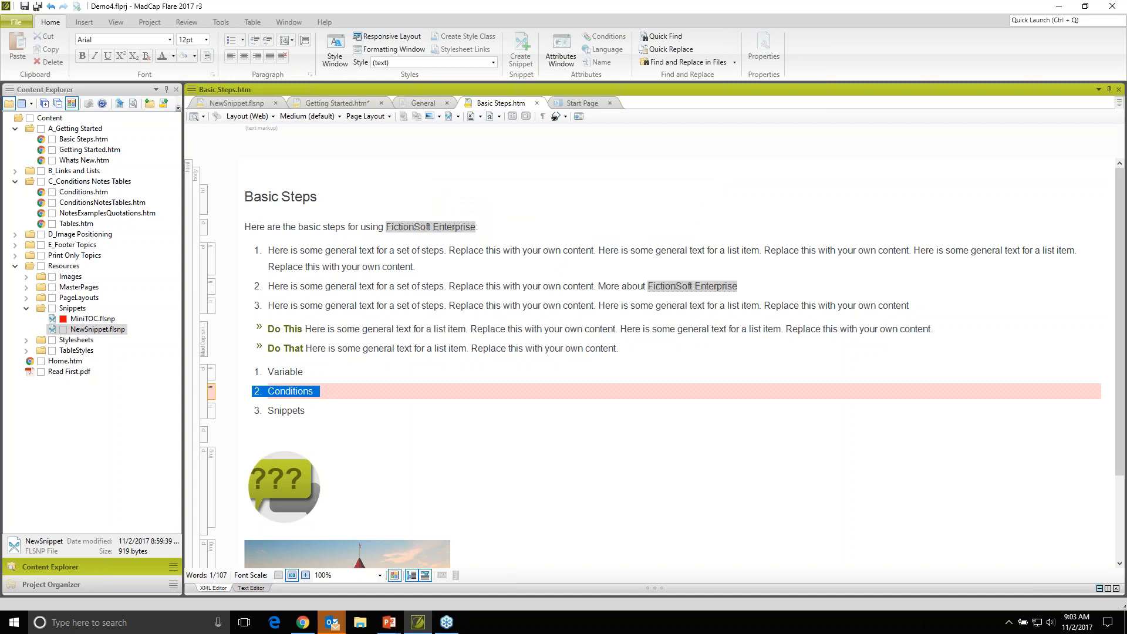
{"action": "left_click", "coordinate": [253, 403]}
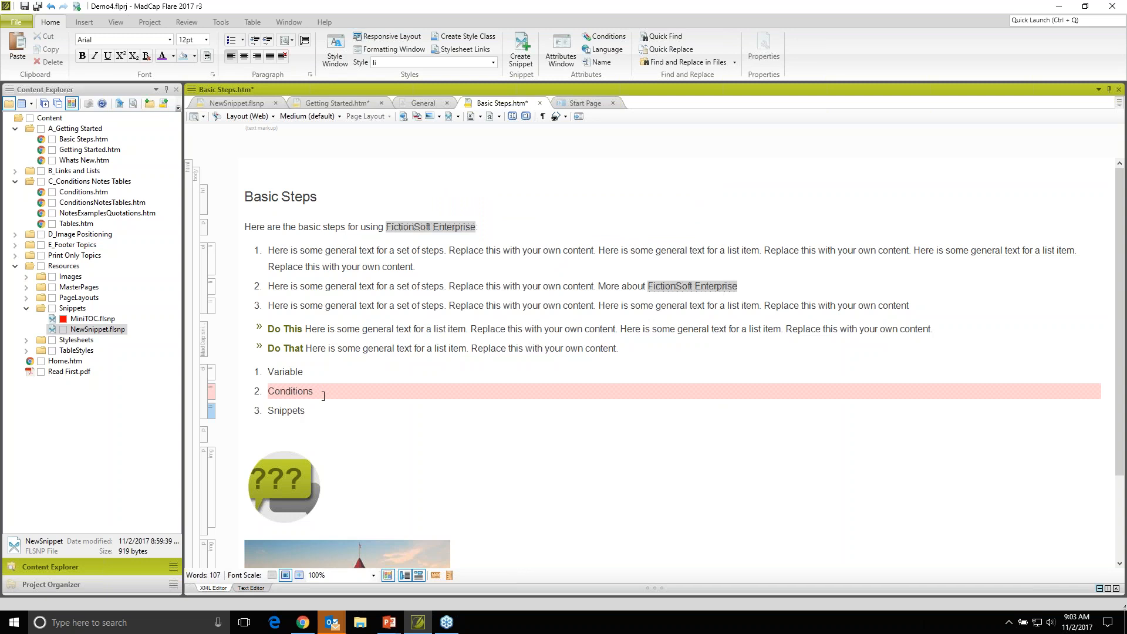
{"action": "key", "text": "ctrl+s"}
- Apply the General set's PDF condition tag to the hotel photo at the end of Basic Steps
{"action": "scroll", "coordinate": [305, 370], "scroll_direction": "down", "scroll_amount": 2}
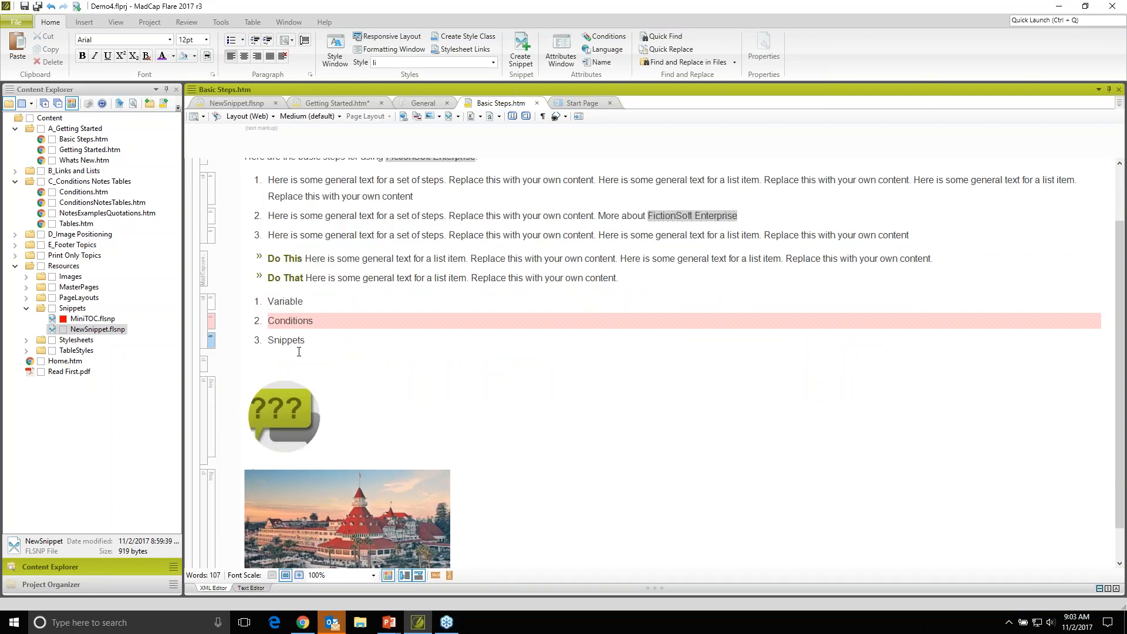
{"action": "scroll", "coordinate": [290, 444], "scroll_direction": "down", "scroll_amount": 1}
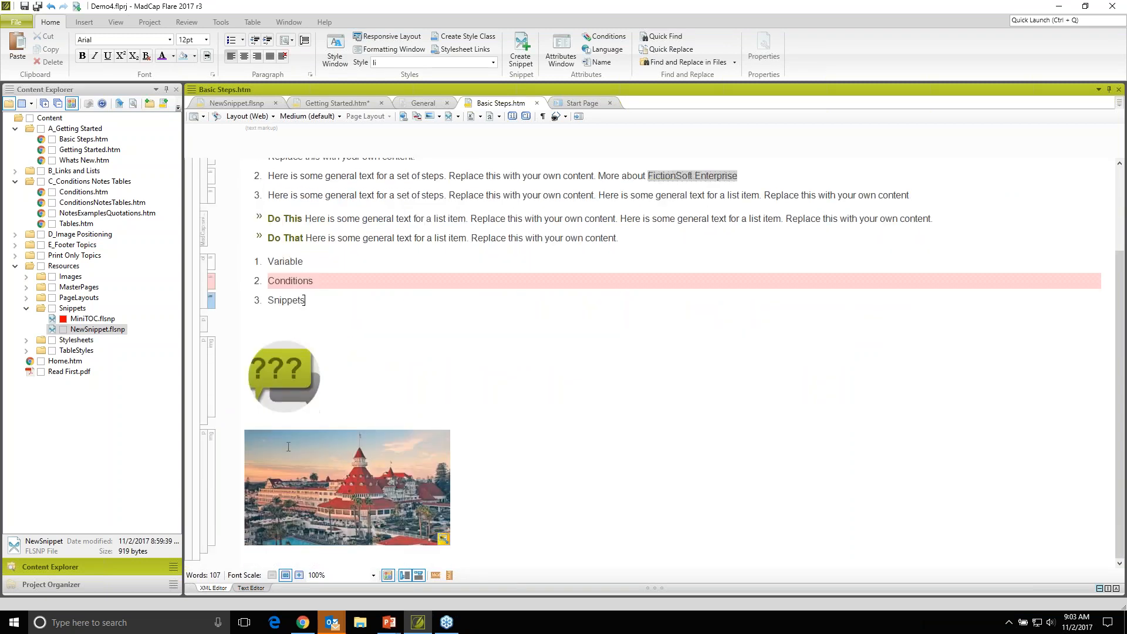
{"action": "right_click", "coordinate": [290, 444]}
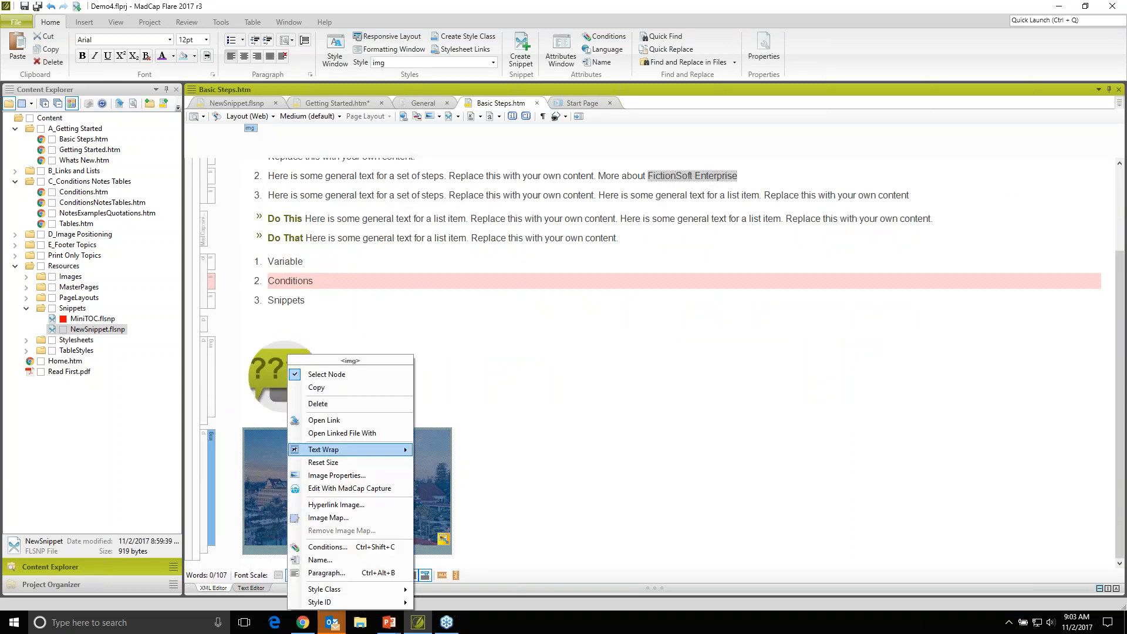
{"action": "left_click", "coordinate": [326, 547]}
{"action": "left_click", "coordinate": [623, 262]}
{"action": "left_click", "coordinate": [623, 391]}
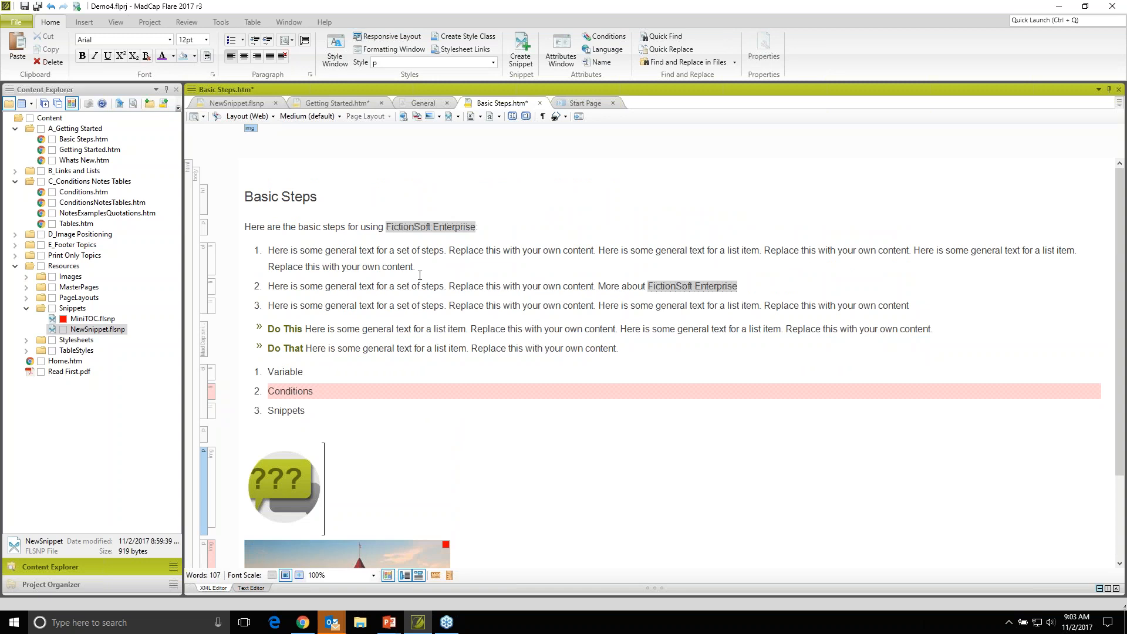
- Apply the General set's PDF condition tag to the word "basic" in the introductory paragraph of Basic Steps and save the topic
{"action": "double_click", "coordinate": [309, 228]}
{"action": "right_click", "coordinate": [309, 228]}
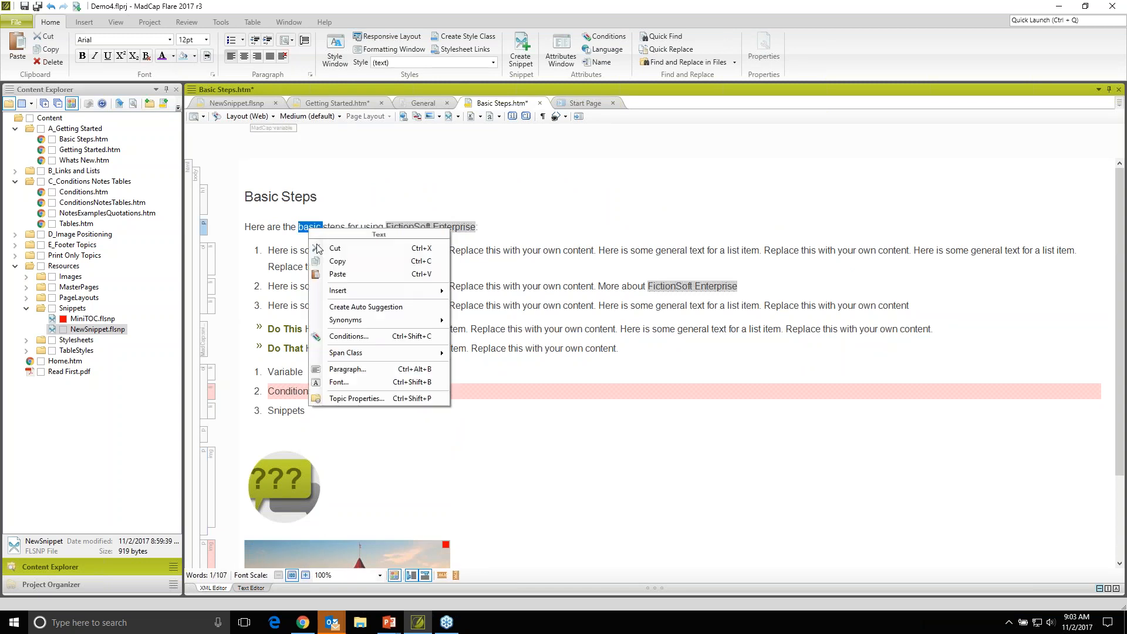
{"action": "left_click", "coordinate": [337, 338]}
{"action": "left_click", "coordinate": [623, 262]}
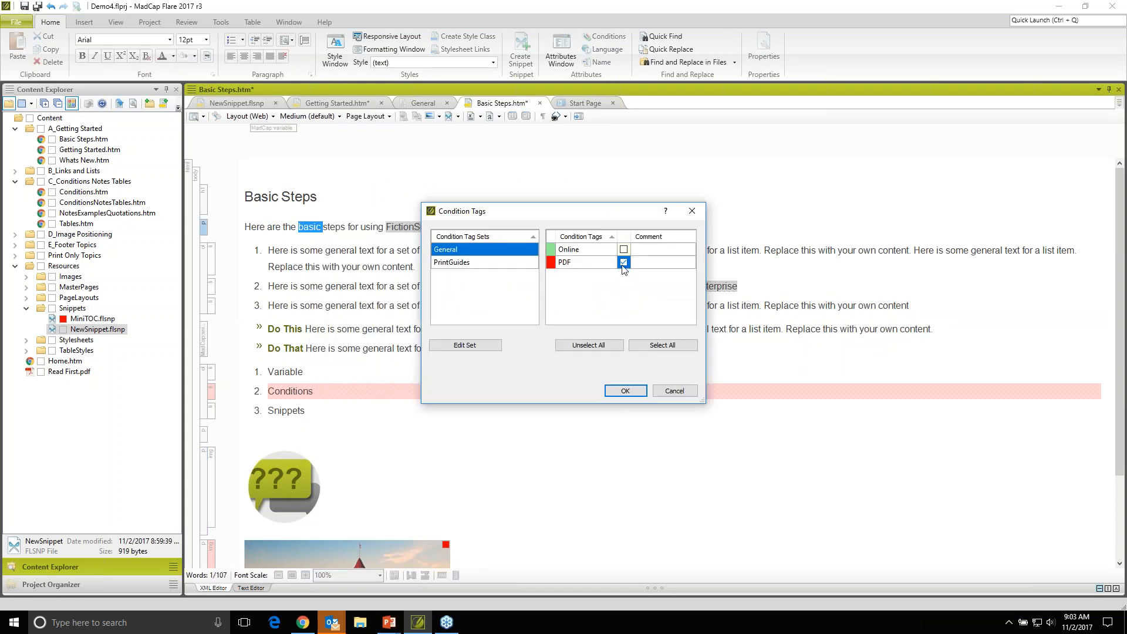
{"action": "left_click", "coordinate": [625, 391]}
{"action": "key", "text": "ctrl+s"}
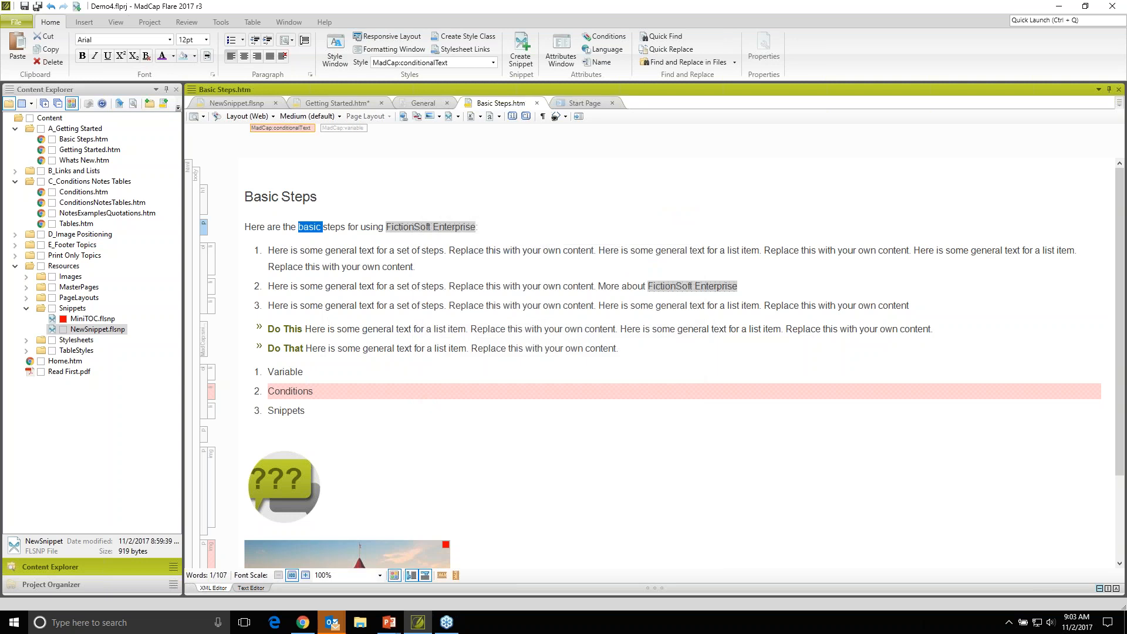
{"action": "left_click", "coordinate": [433, 315]}
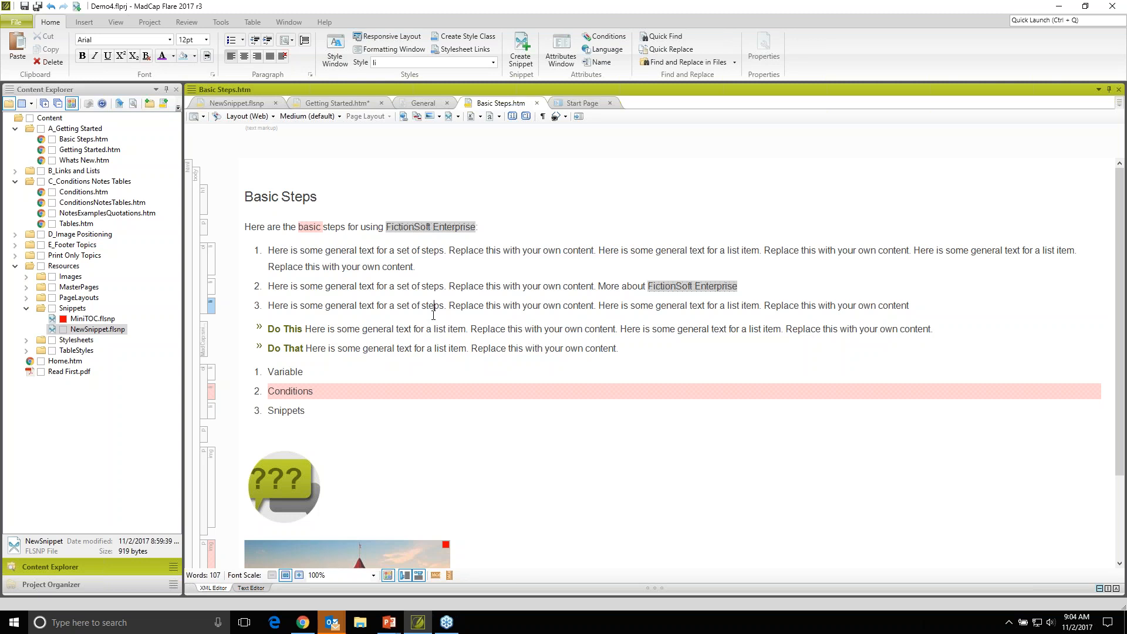
{"action": "left_click", "coordinate": [433, 314]}
- Preview the Basic Steps topic as Online Output/HTML5 - Top Navigation and compare its conditioned content with the source
{"action": "left_click", "coordinate": [203, 116]}
{"action": "left_click", "coordinate": [204, 117]}
{"action": "left_click", "coordinate": [204, 117]}
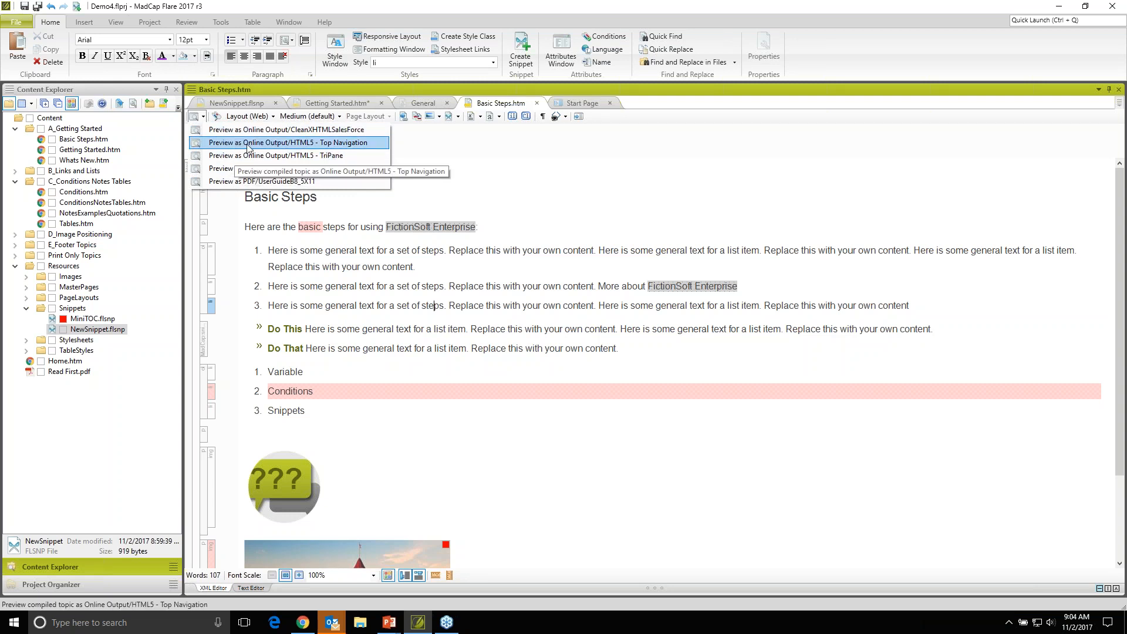
{"action": "left_click", "coordinate": [318, 144]}
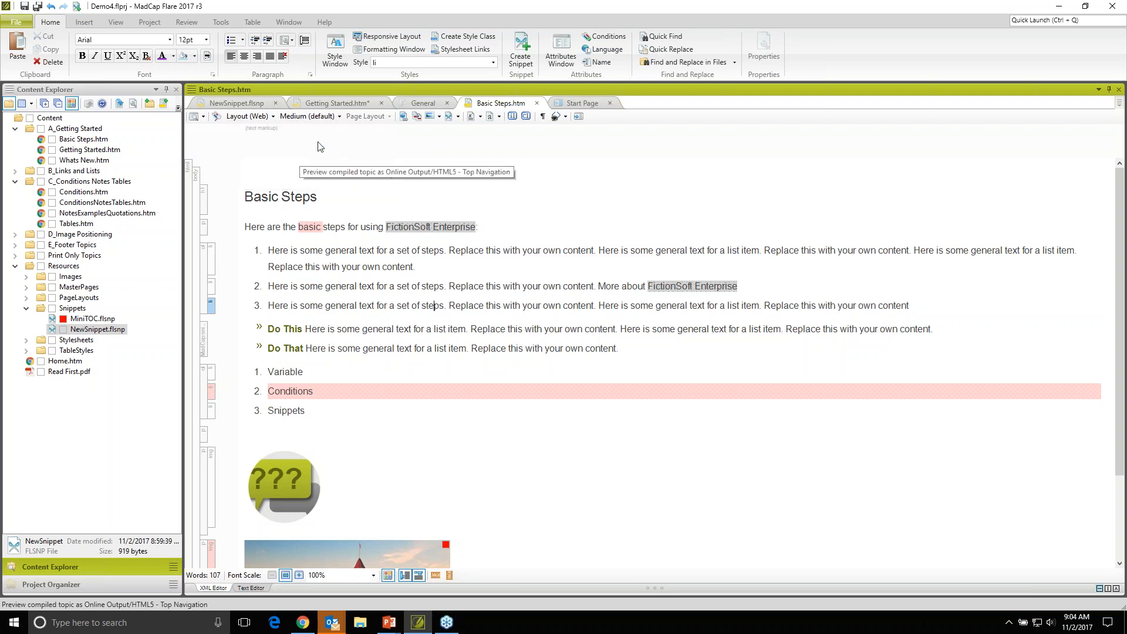
{"action": "left_click_drag", "start_coordinate": [524, 139], "coordinate": [680, 339]}
{"action": "left_click_drag", "start_coordinate": [656, 254], "coordinate": [738, 254]}
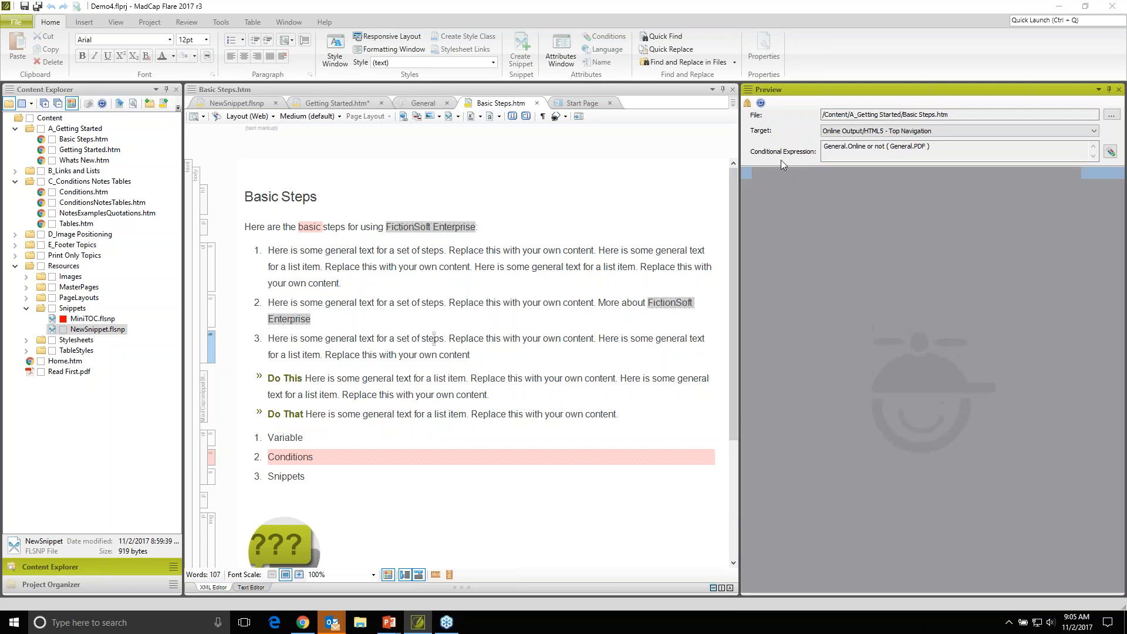
{"action": "scroll", "coordinate": [933, 376], "scroll_direction": "down", "scroll_amount": 3}
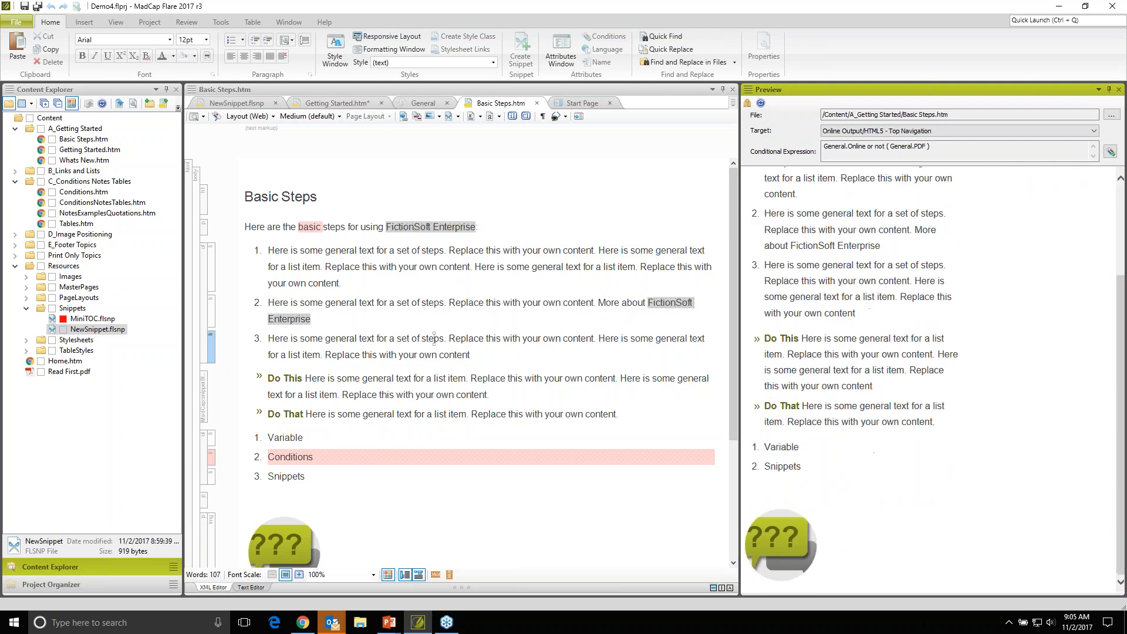
{"action": "scroll", "coordinate": [396, 509], "scroll_direction": "down", "scroll_amount": 3}
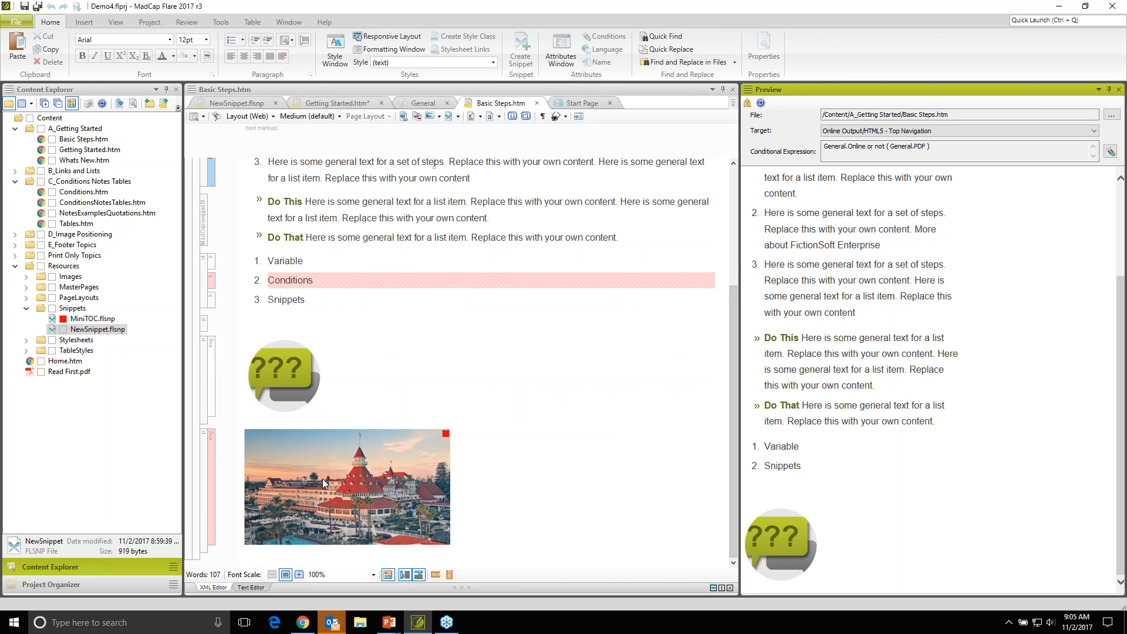
- Add a "More information" item after Snippets in the second numbered list, save the topic, and check the refreshed preview
{"action": "scroll", "coordinate": [322, 478], "scroll_direction": "up", "scroll_amount": 1}
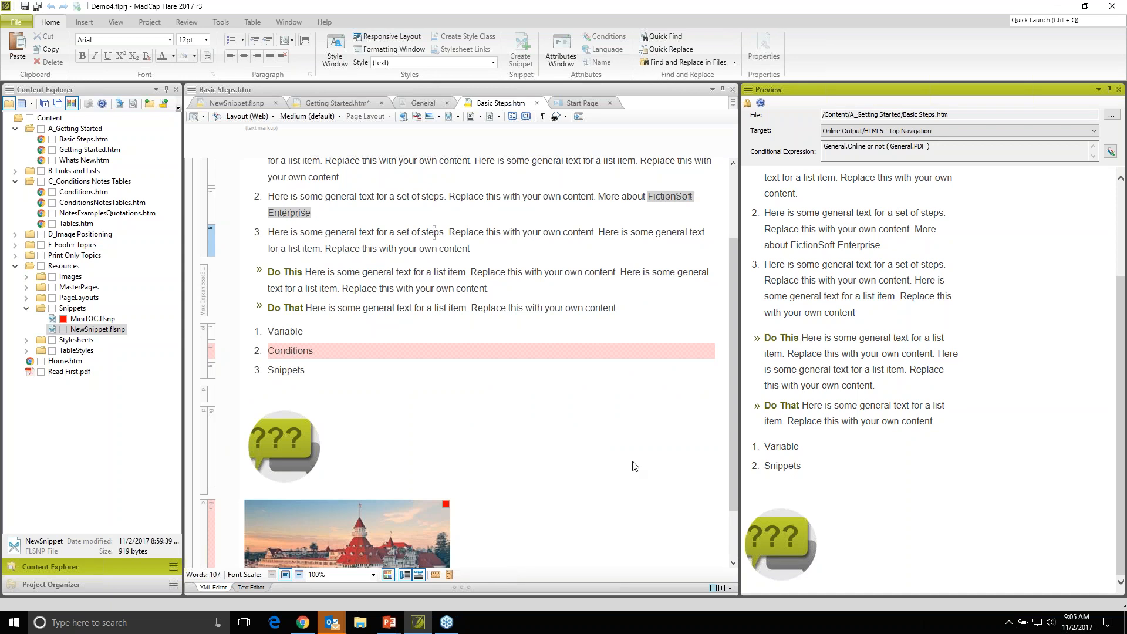
{"action": "left_click", "coordinate": [339, 370]}
{"action": "key", "text": "Return"}
{"action": "type", "text": "More information"}
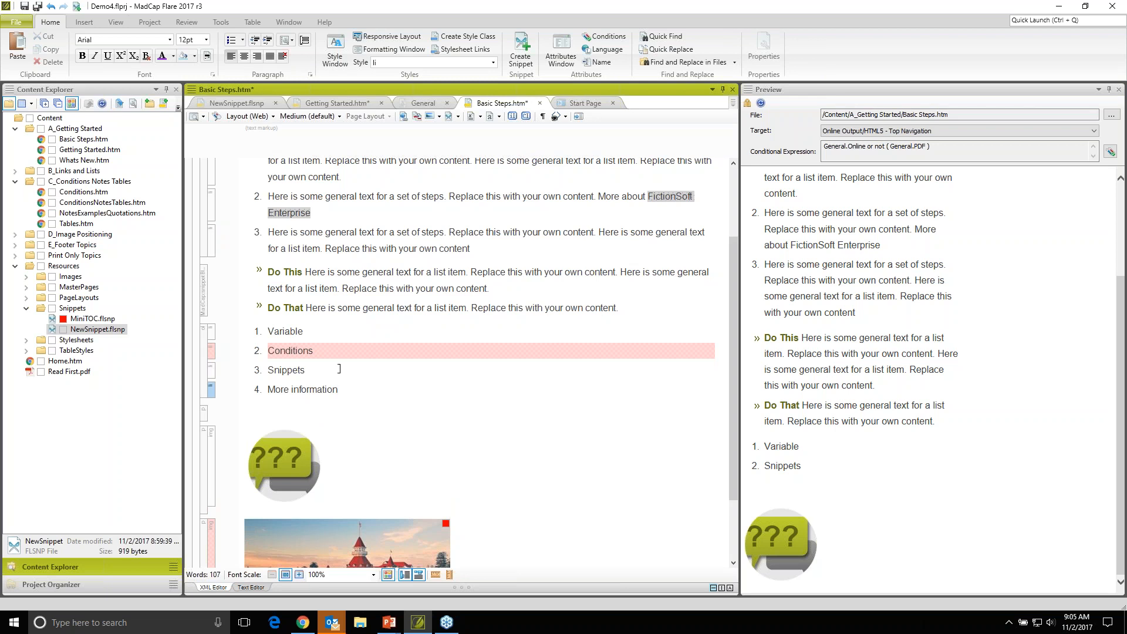
{"action": "key", "text": "ctrl+s"}
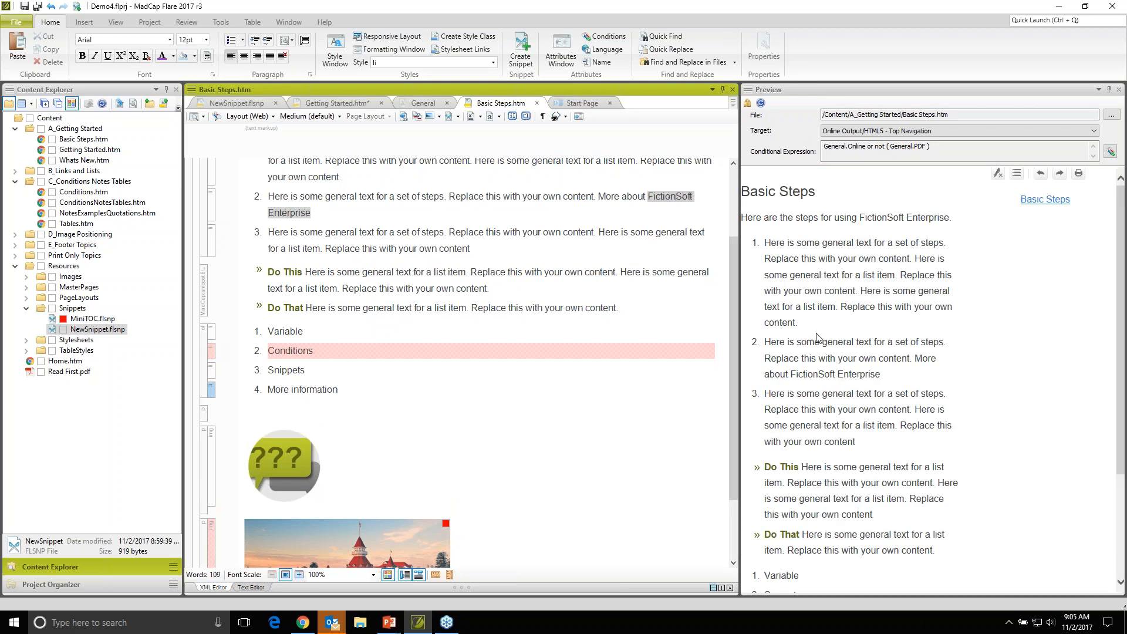
{"action": "scroll", "coordinate": [847, 425], "scroll_direction": "down", "scroll_amount": 3}
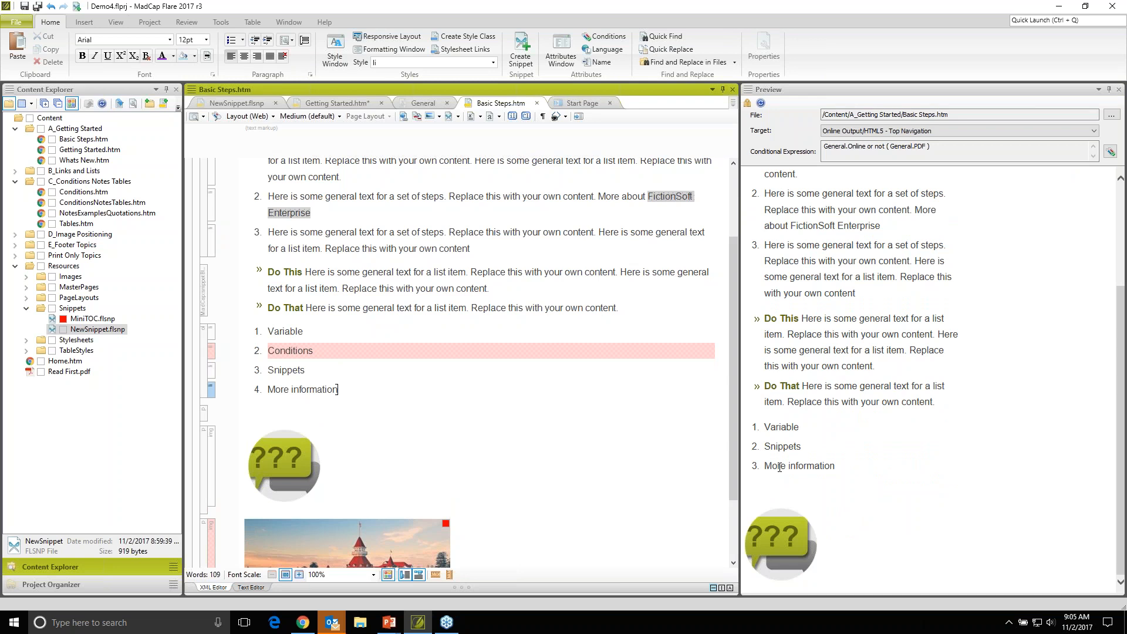
- Examine which output targets are available for the topic preview and close the preview
{"action": "left_click", "coordinate": [1094, 132]}
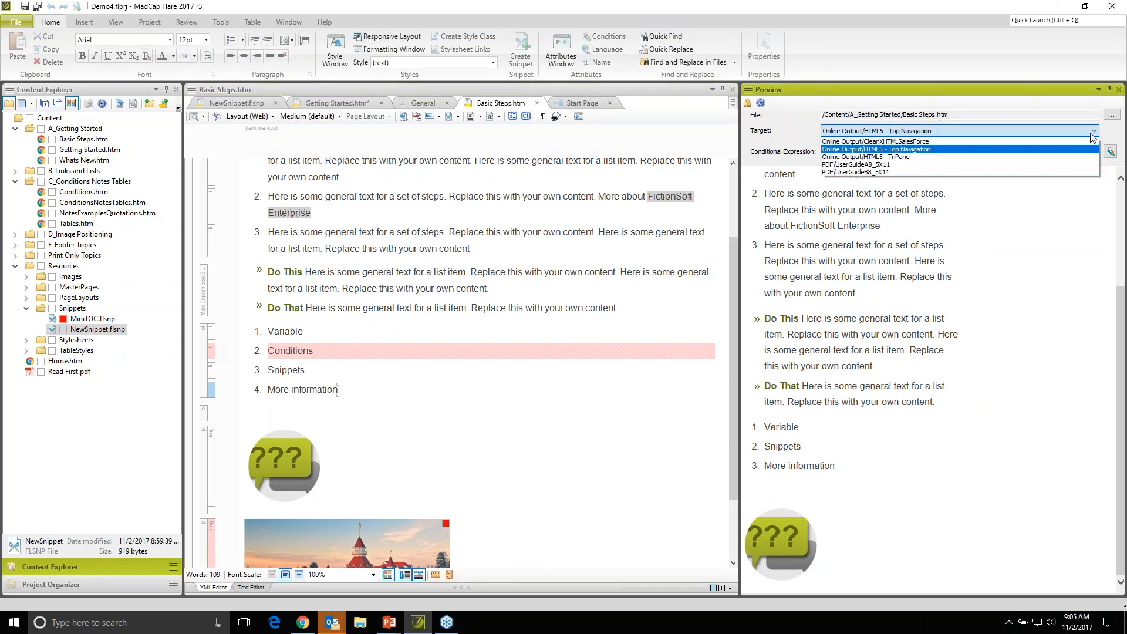
{"action": "left_click", "coordinate": [1093, 132]}
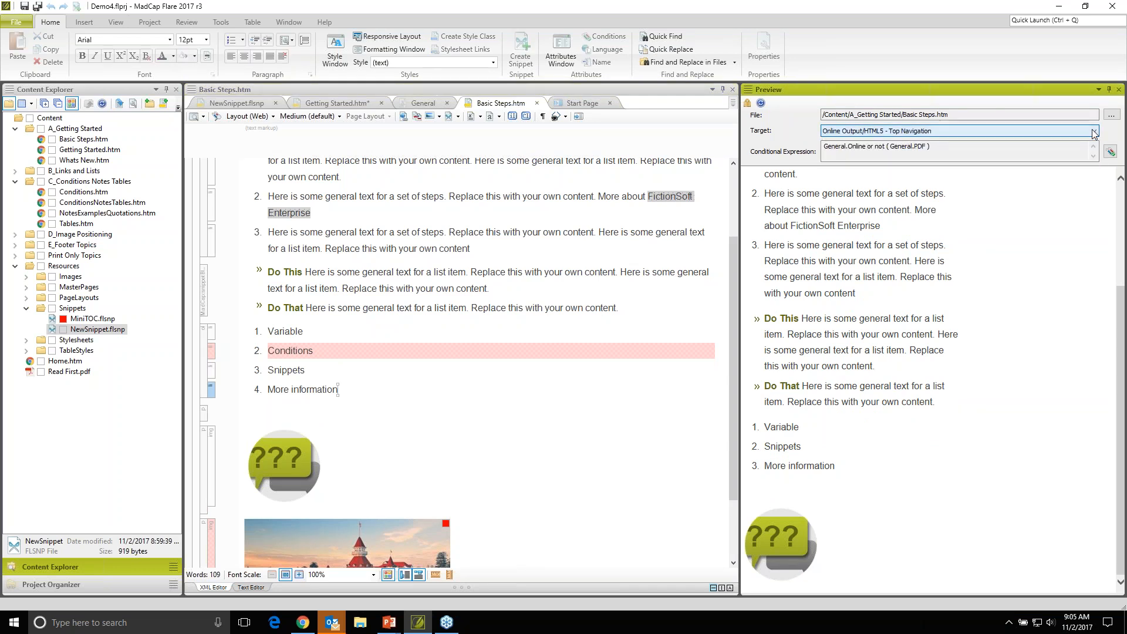
{"action": "left_click", "coordinate": [1119, 90]}
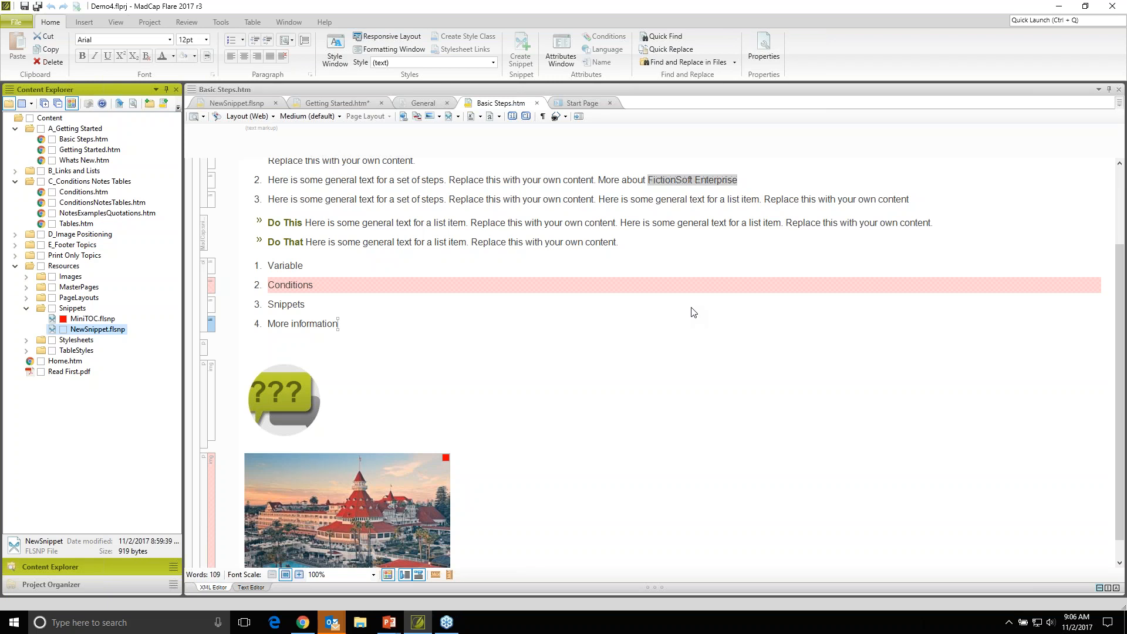
- Try purple as a local text color on the Basic Steps heading and undo the color change
{"action": "scroll", "coordinate": [692, 313], "scroll_direction": "up", "scroll_amount": 3}
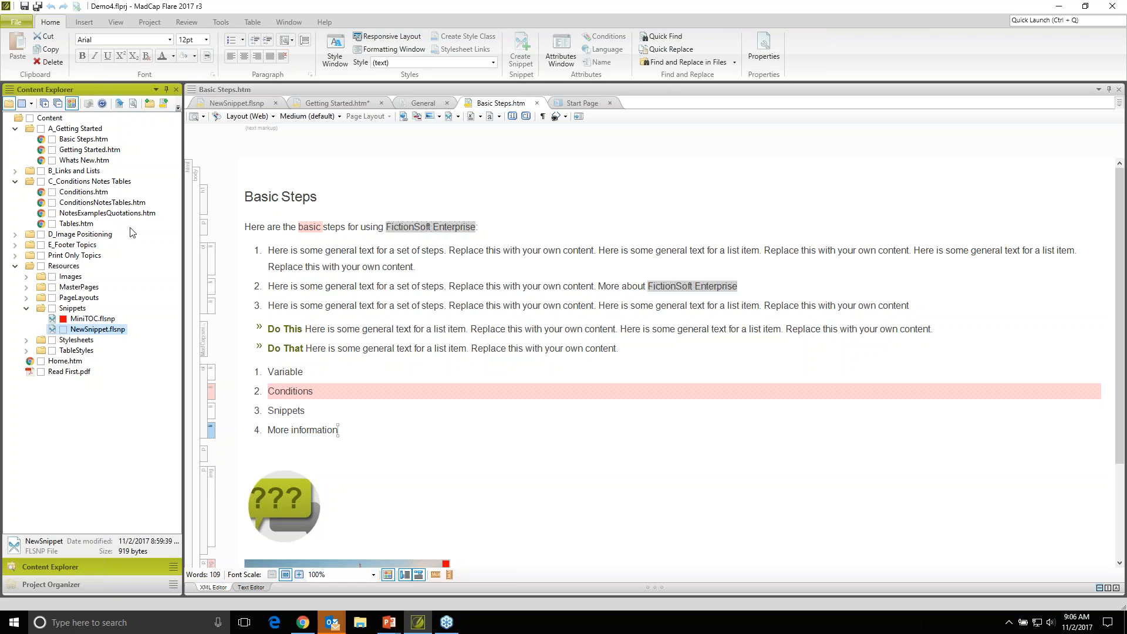
{"action": "left_click", "coordinate": [252, 201]}
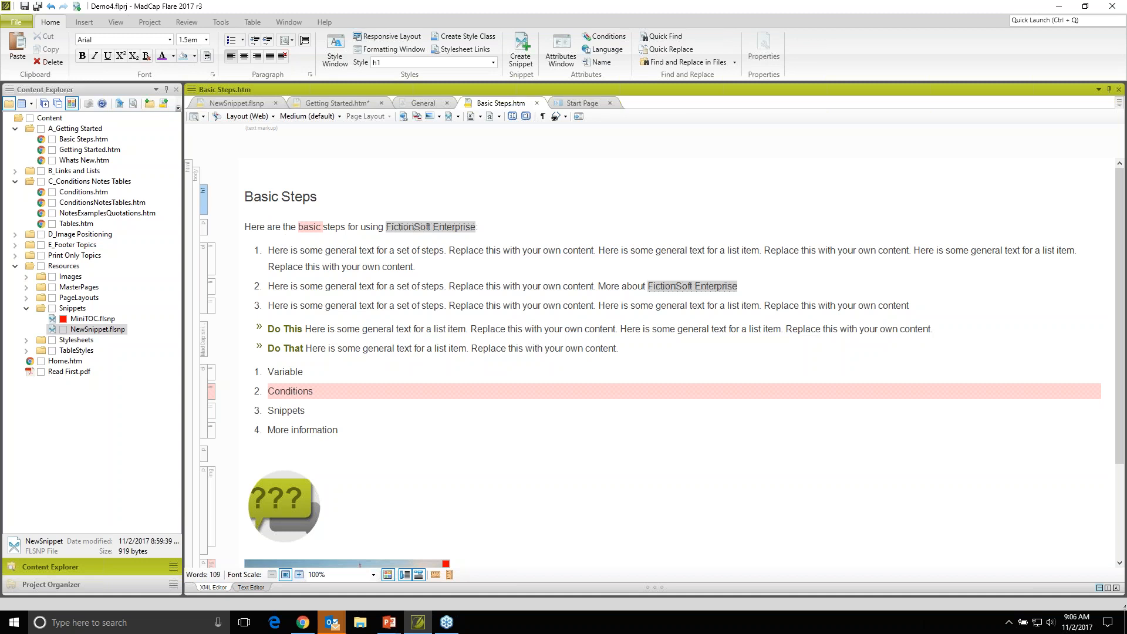
{"action": "left_click_drag", "start_coordinate": [245, 197], "coordinate": [326, 197]}
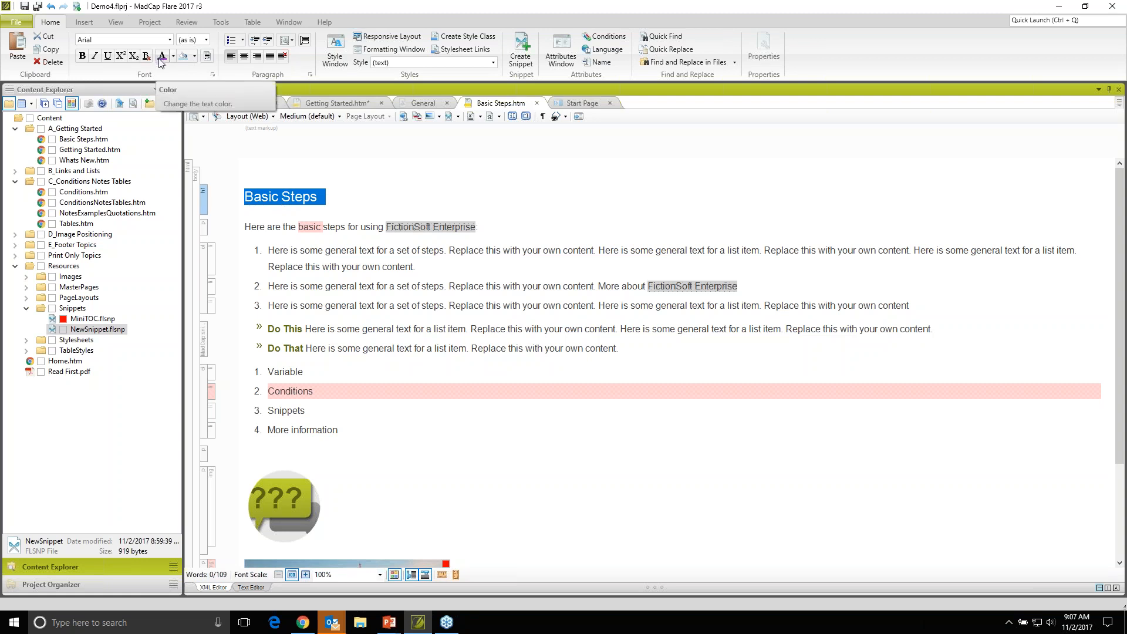
{"action": "left_click", "coordinate": [162, 56]}
{"action": "left_click", "coordinate": [264, 201]}
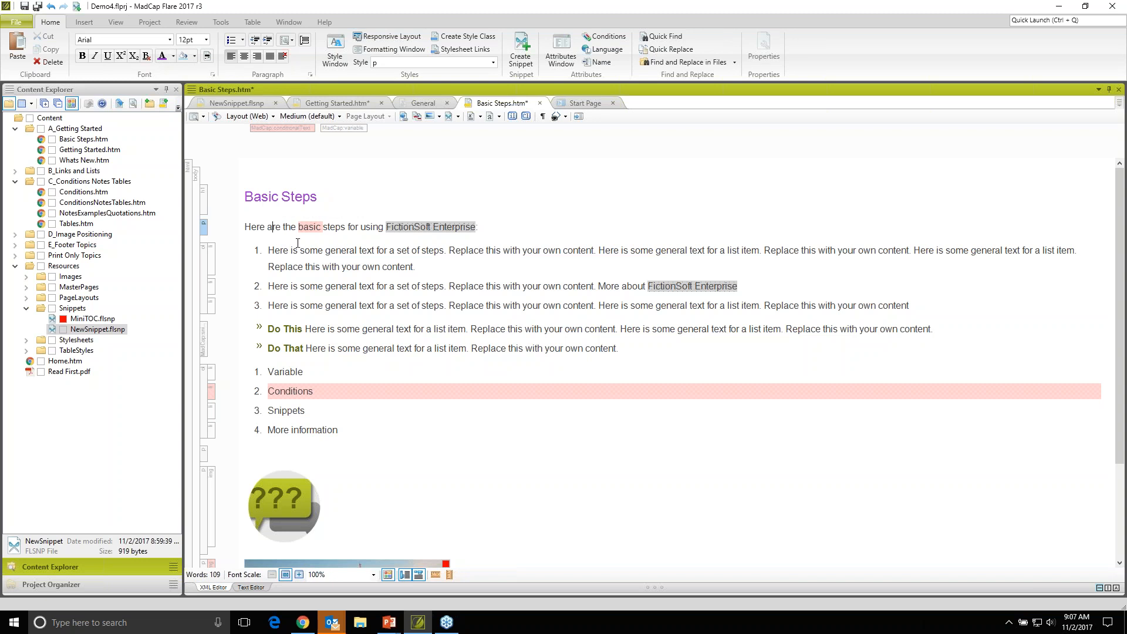
{"action": "key", "text": "ctrl+z"}
{"action": "left_click", "coordinate": [297, 242]}
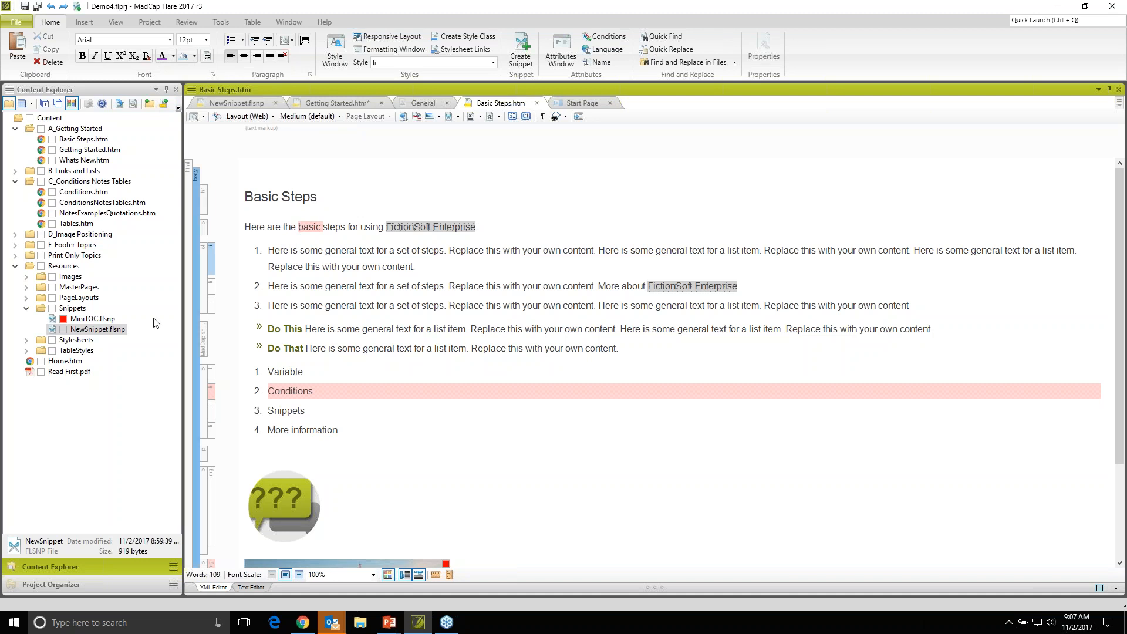
- Open the MainStyles.css stylesheet from the Stylesheets folder and view the Font properties of the h1 style
{"action": "left_click", "coordinate": [26, 340]}
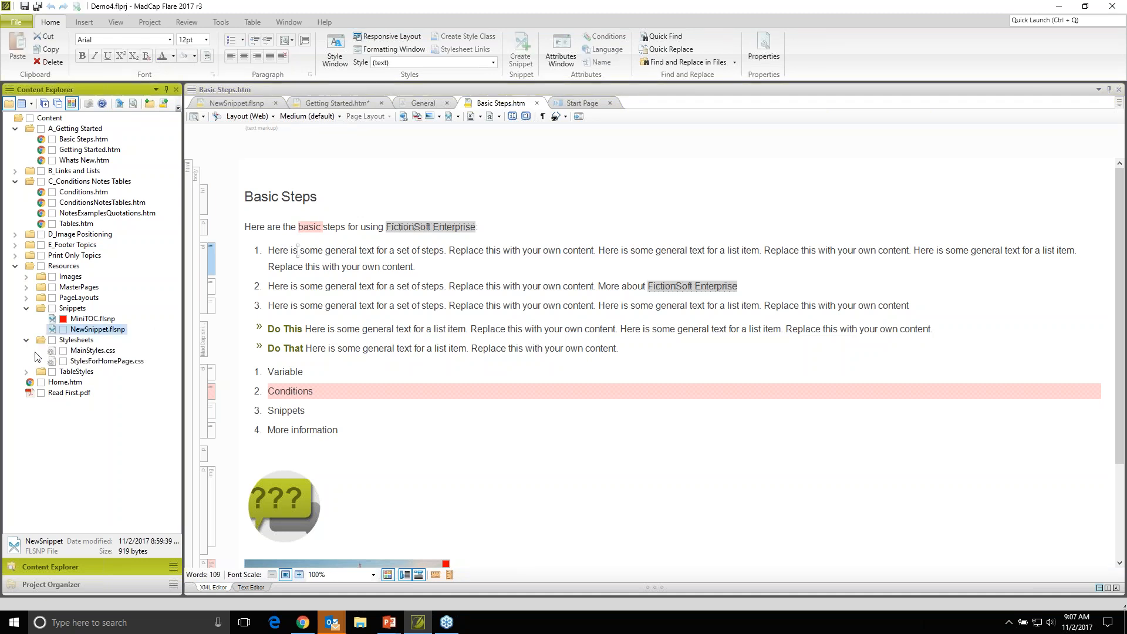
{"action": "left_click", "coordinate": [83, 354]}
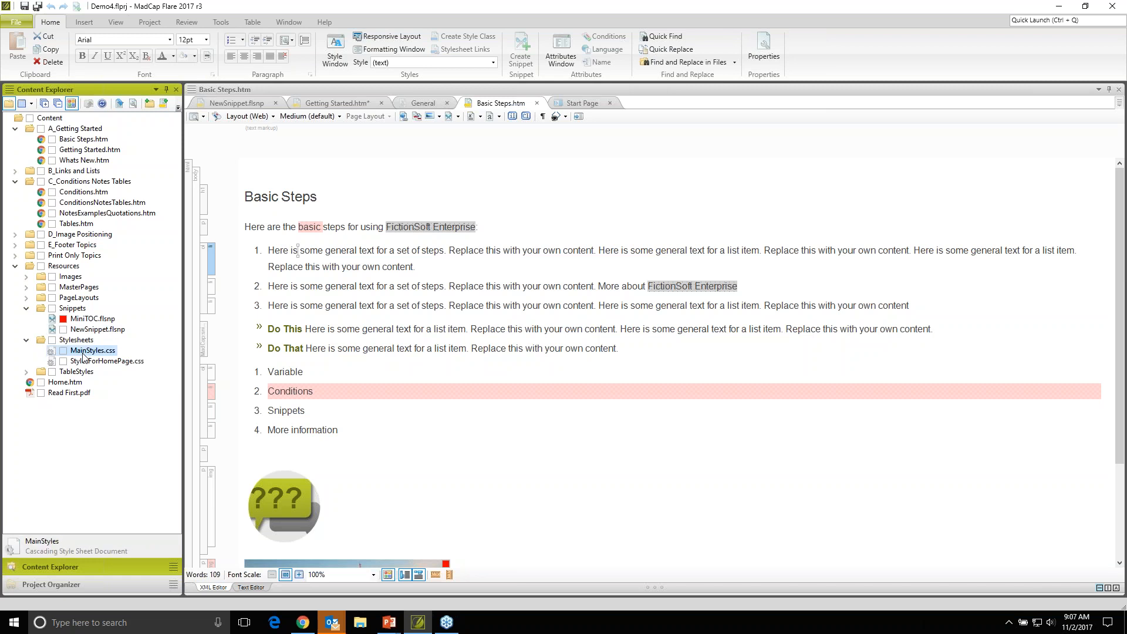
{"action": "double_click", "coordinate": [82, 354]}
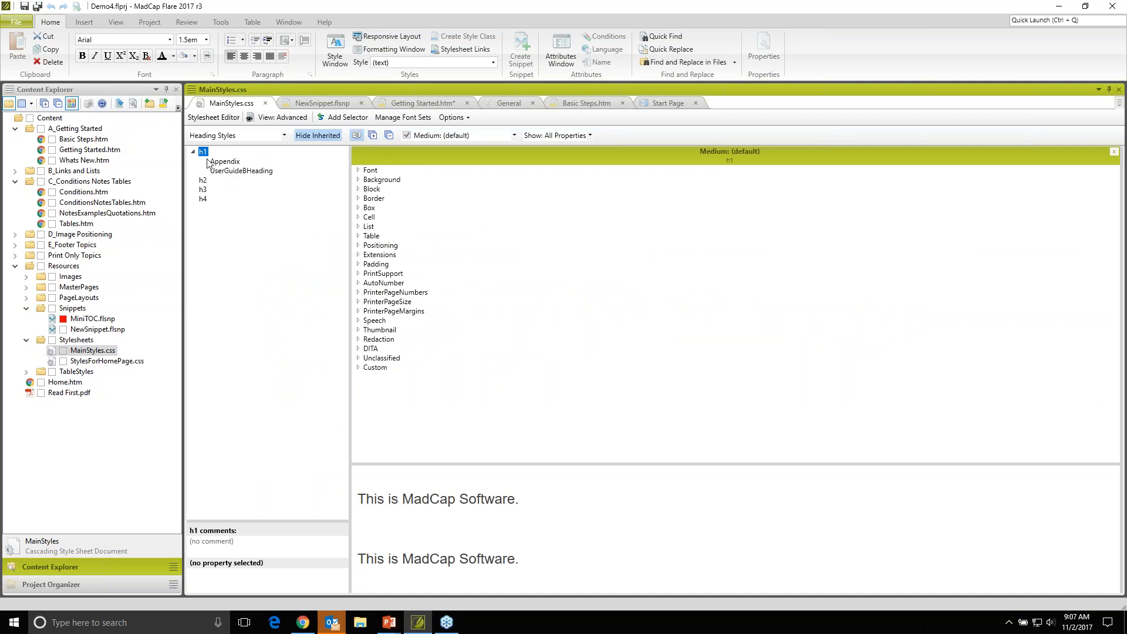
{"action": "left_click", "coordinate": [358, 170]}
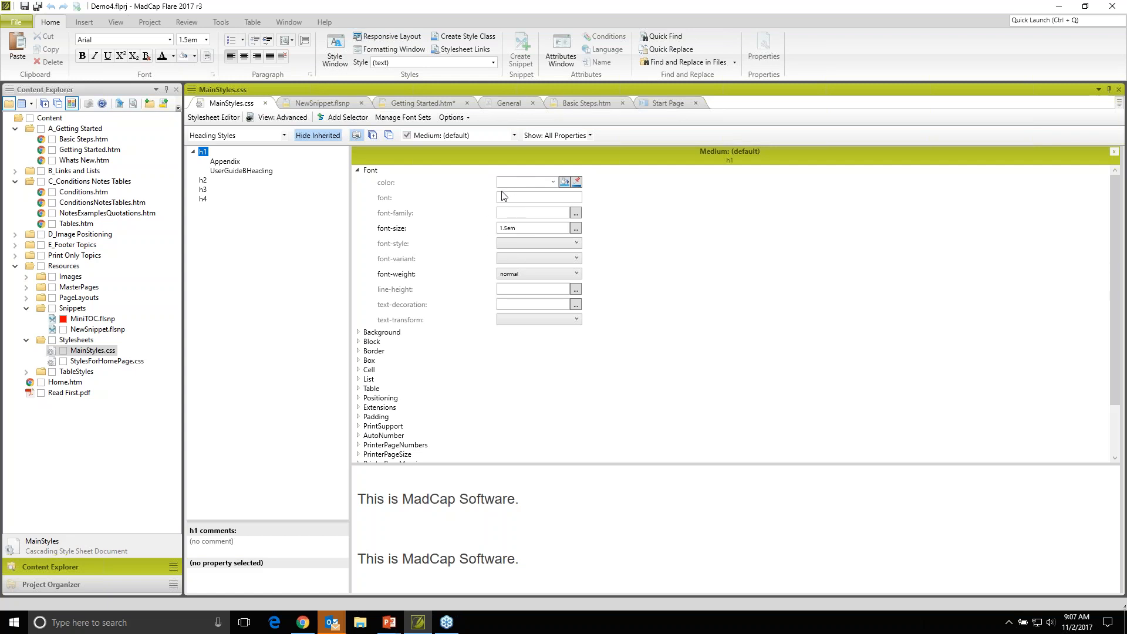
- Return to the Basic Steps topic and save all open files
{"action": "left_click", "coordinate": [389, 104]}
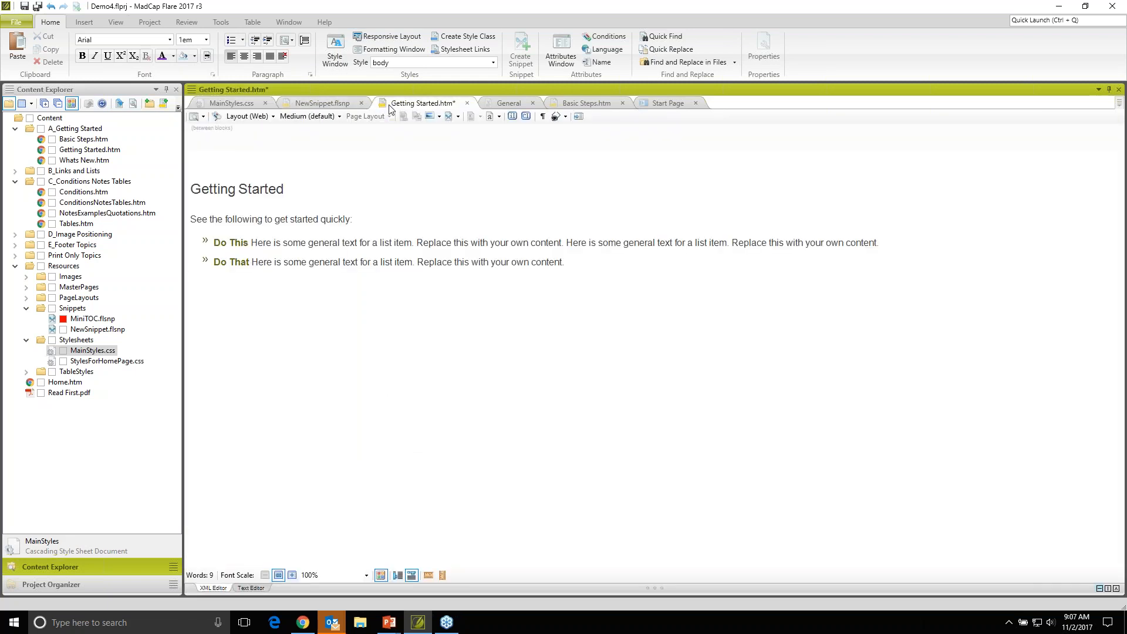
{"action": "left_click", "coordinate": [587, 104]}
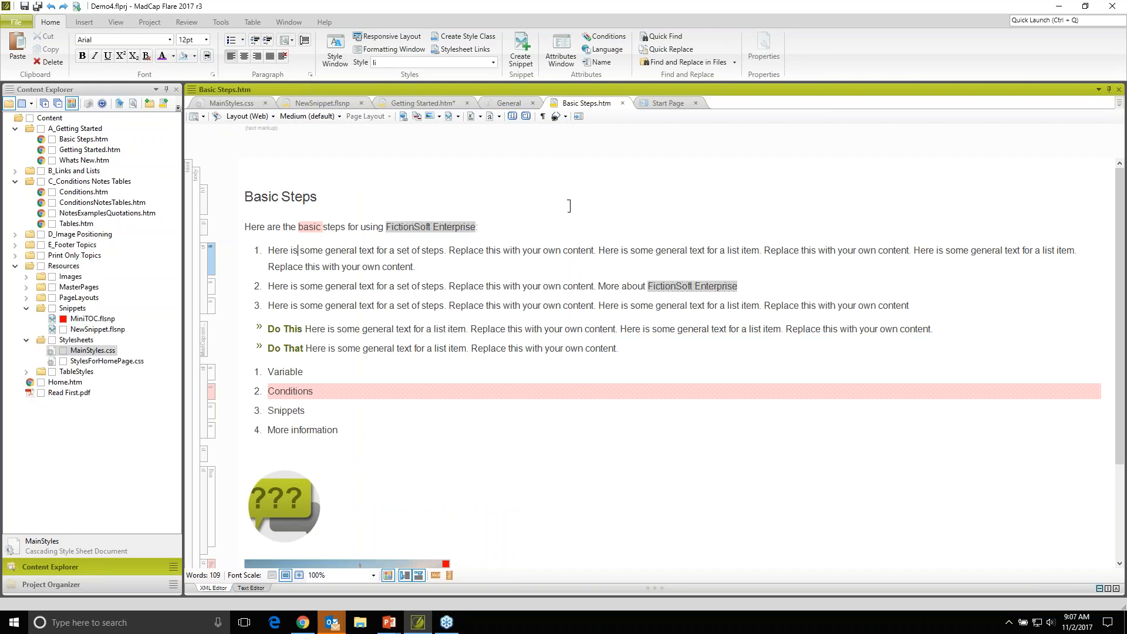
{"action": "left_click", "coordinate": [37, 7]}
- Open the Formatting window, widen it, and select the Basic Steps heading to inspect its h1 style
{"action": "left_click", "coordinate": [393, 50]}
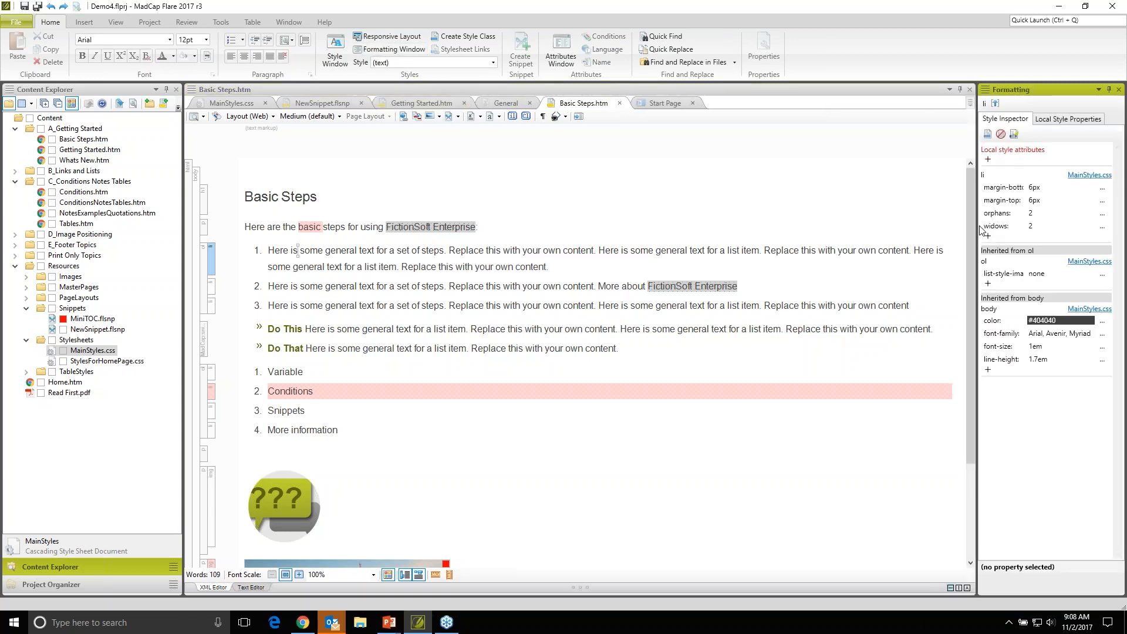
{"action": "left_click_drag", "start_coordinate": [976, 226], "coordinate": [901, 225]}
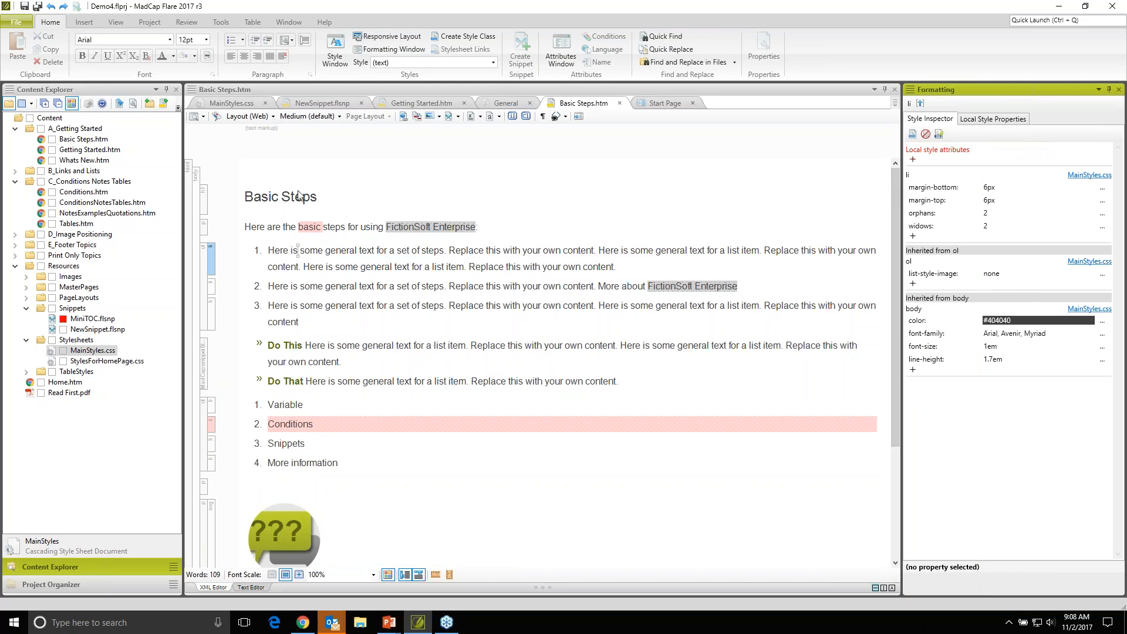
{"action": "left_click", "coordinate": [242, 201]}
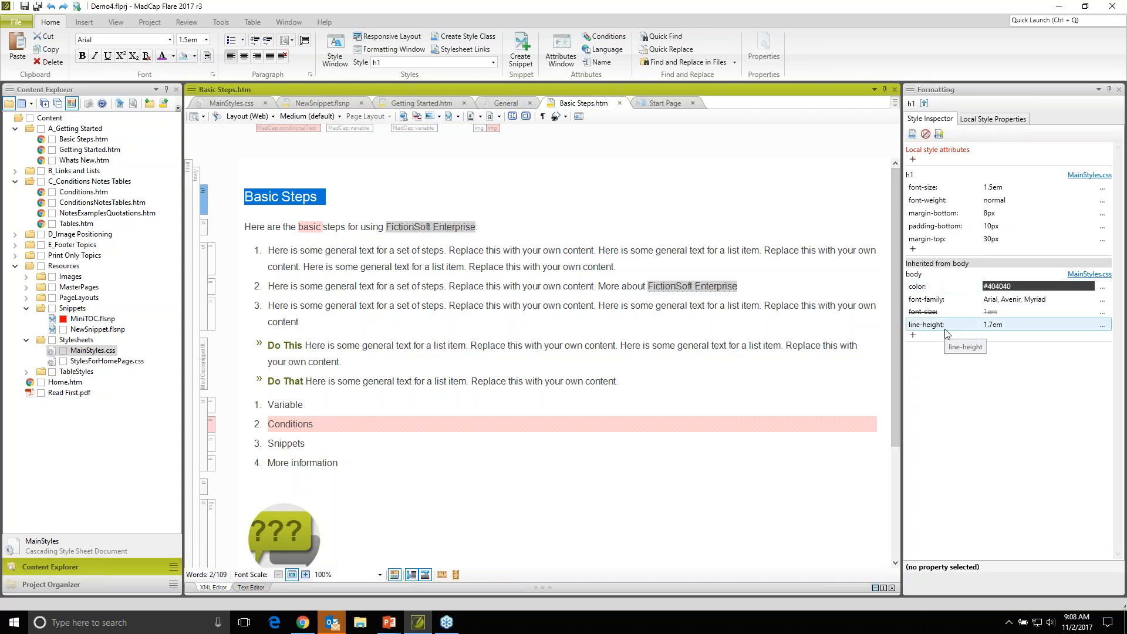
- Add a color property to the h1 style in MainStyles.css through the Style Inspector and set it to purple #9932cc
{"action": "left_click", "coordinate": [912, 250]}
{"action": "left_click", "coordinate": [913, 250]}
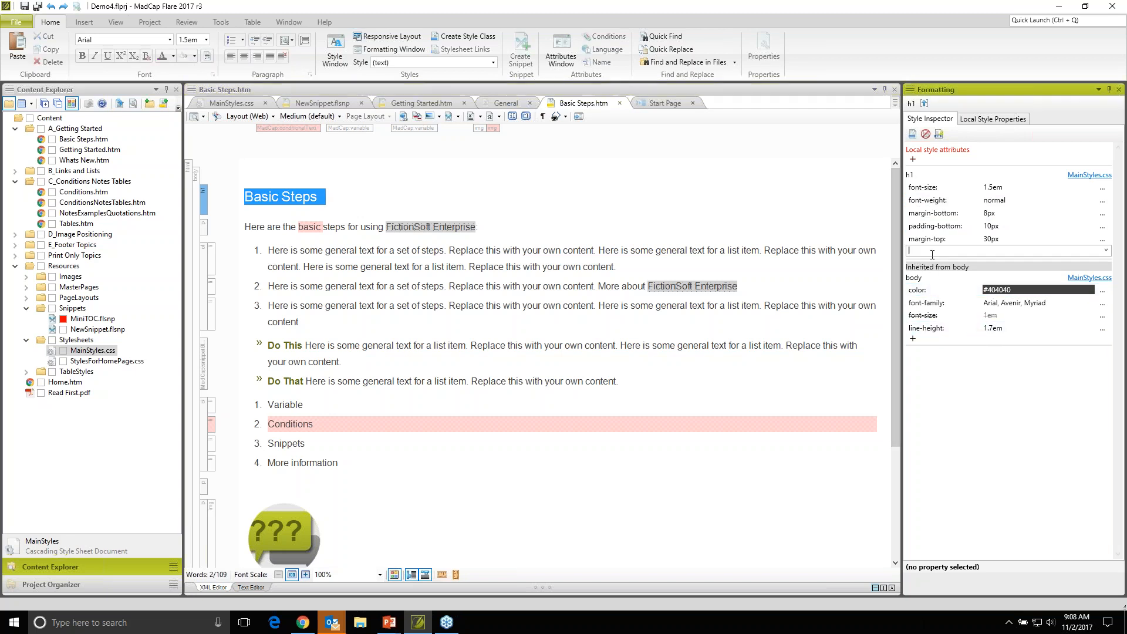
{"action": "type", "text": "color"}
{"action": "key", "text": "Return"}
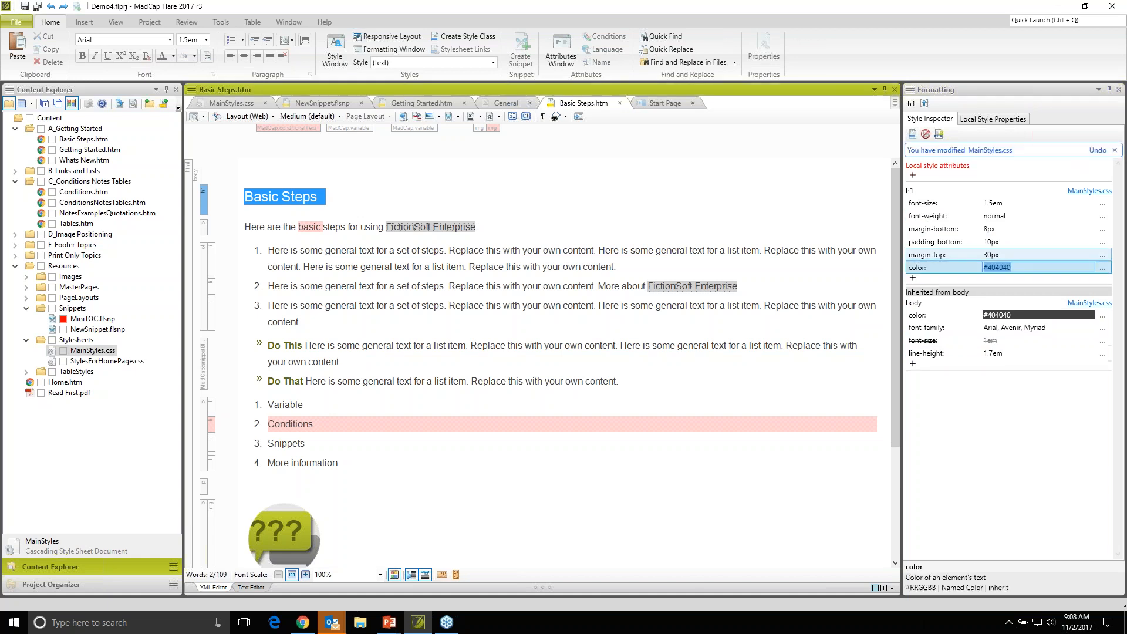
{"action": "left_click", "coordinate": [1103, 268]}
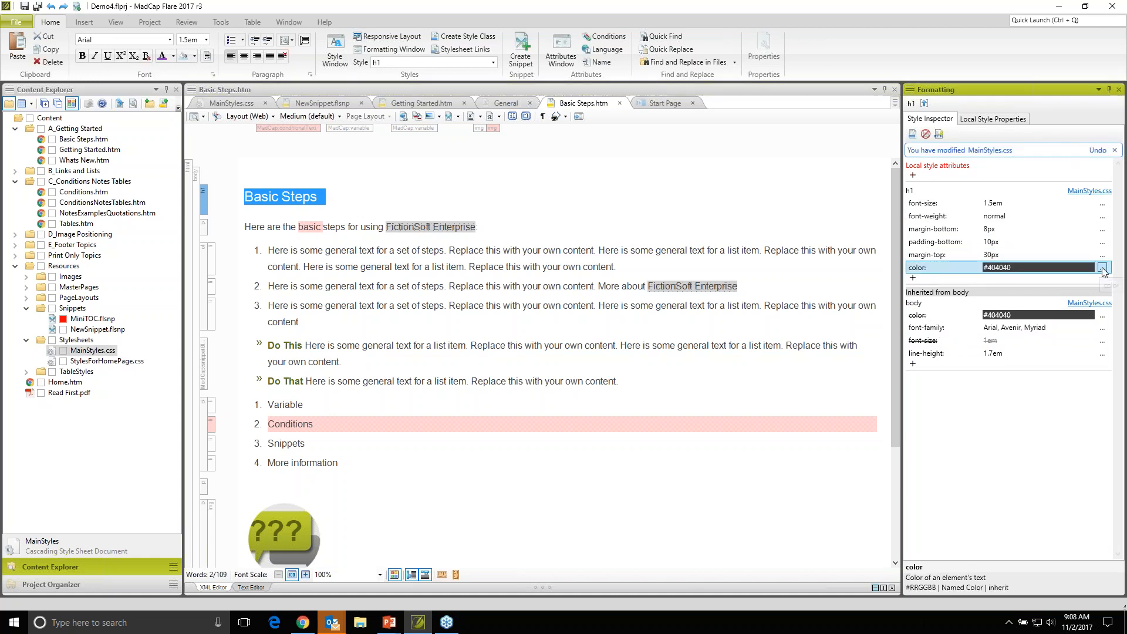
{"action": "left_click", "coordinate": [1095, 281]}
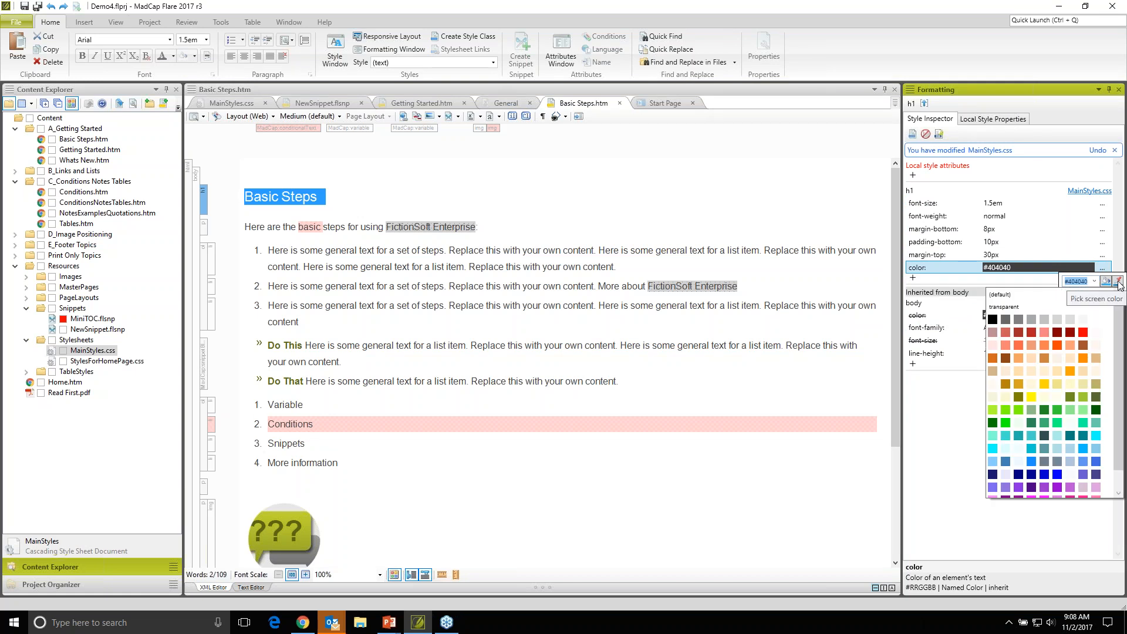
{"action": "left_click", "coordinate": [1044, 489]}
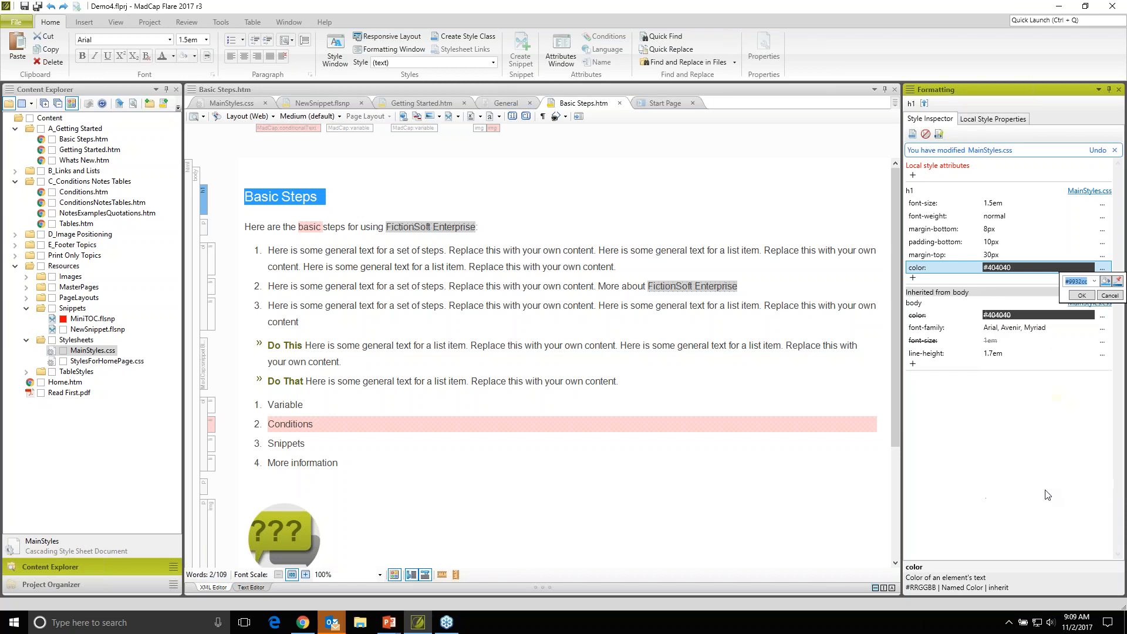
{"action": "left_click", "coordinate": [1082, 296]}
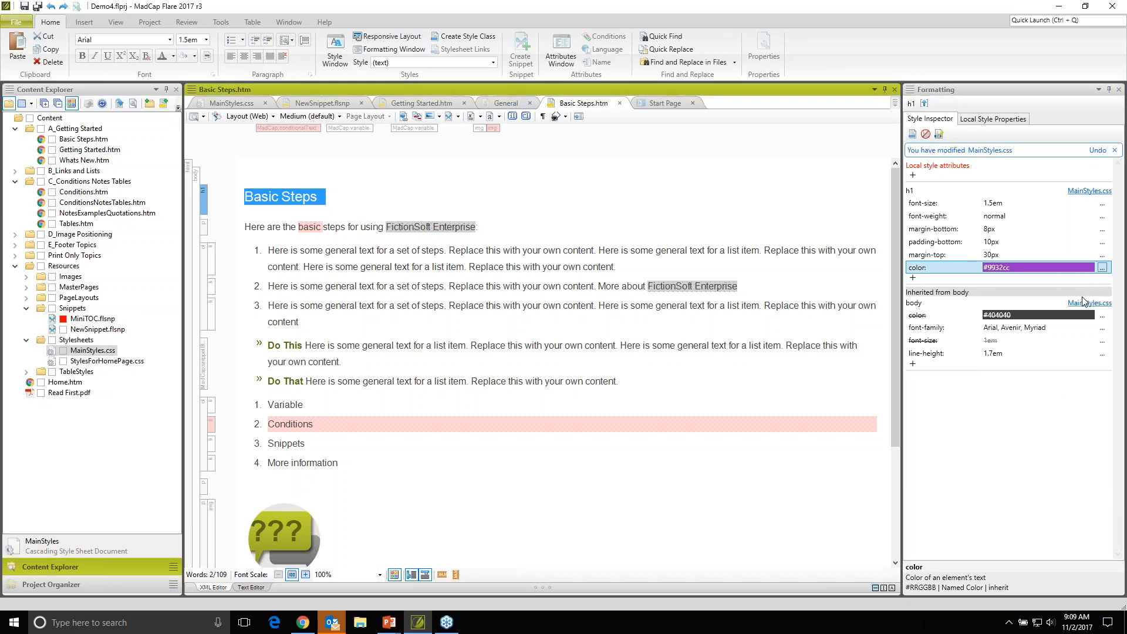
{"action": "left_click", "coordinate": [427, 288]}
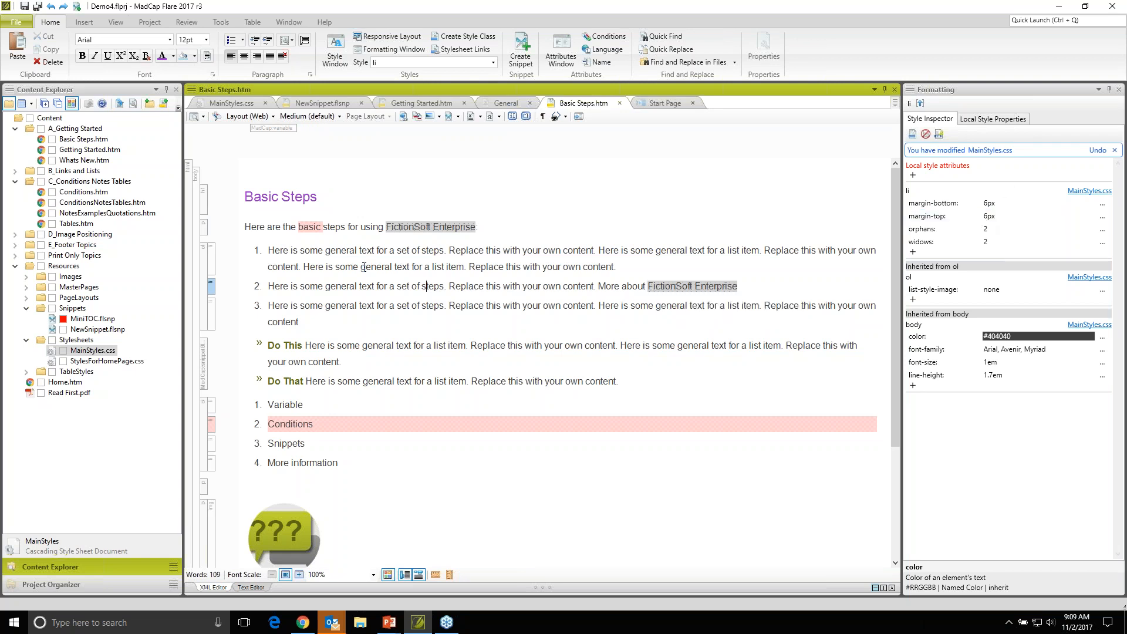
- Show the block structure bars in the Getting Started topic and review the h1 style properties in Basic Steps
{"action": "left_click", "coordinate": [409, 104]}
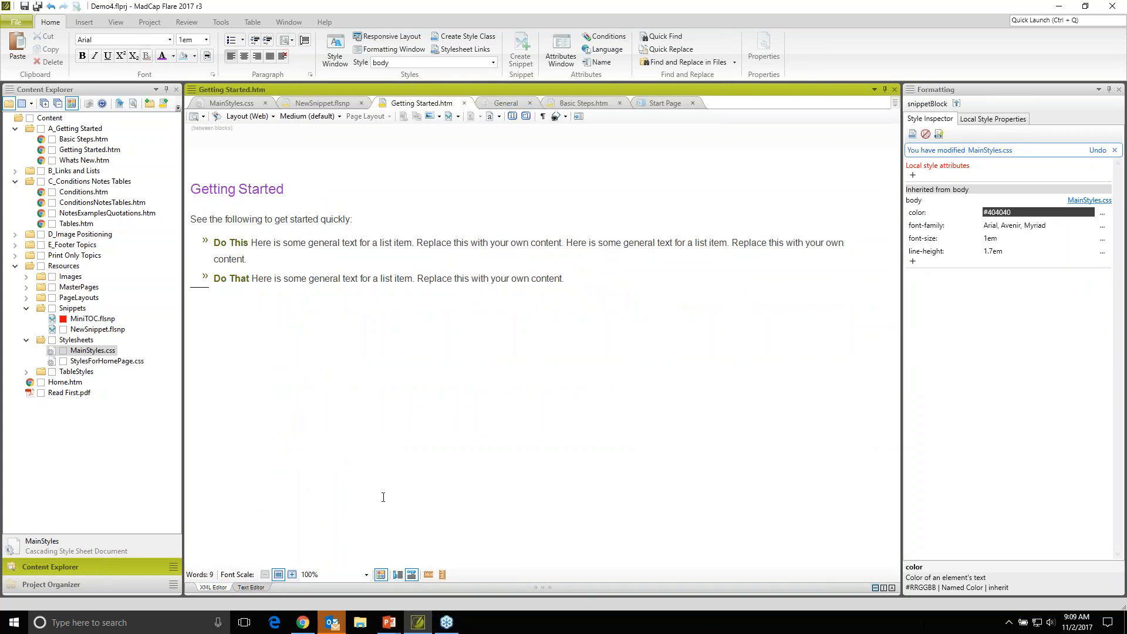
{"action": "left_click", "coordinate": [398, 574]}
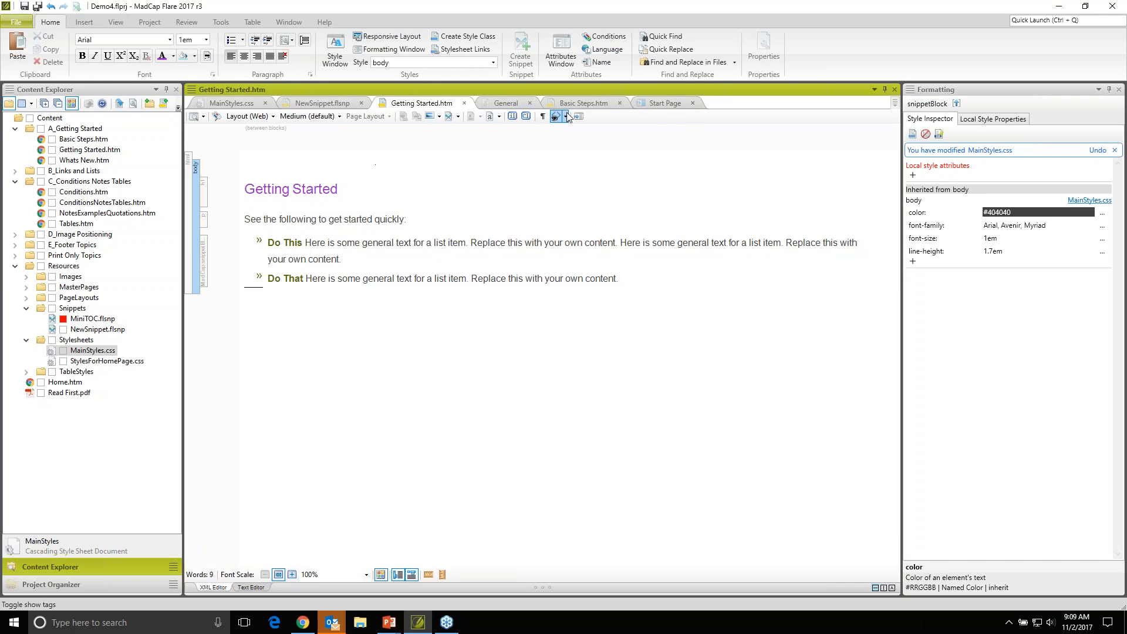
{"action": "left_click", "coordinate": [580, 103]}
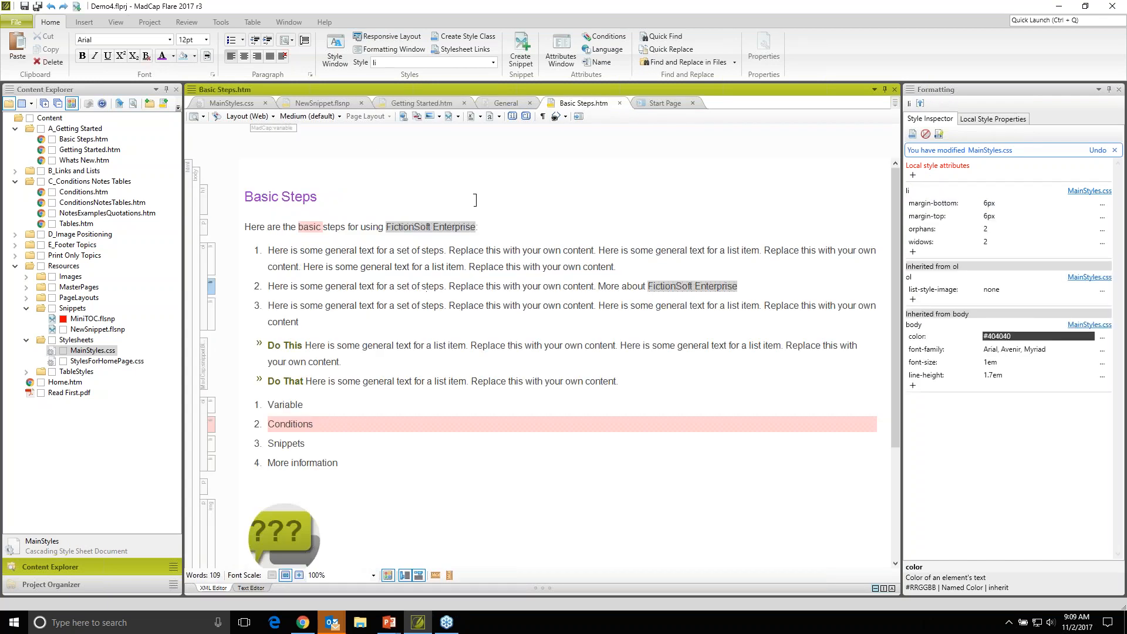
{"action": "left_click", "coordinate": [205, 213]}
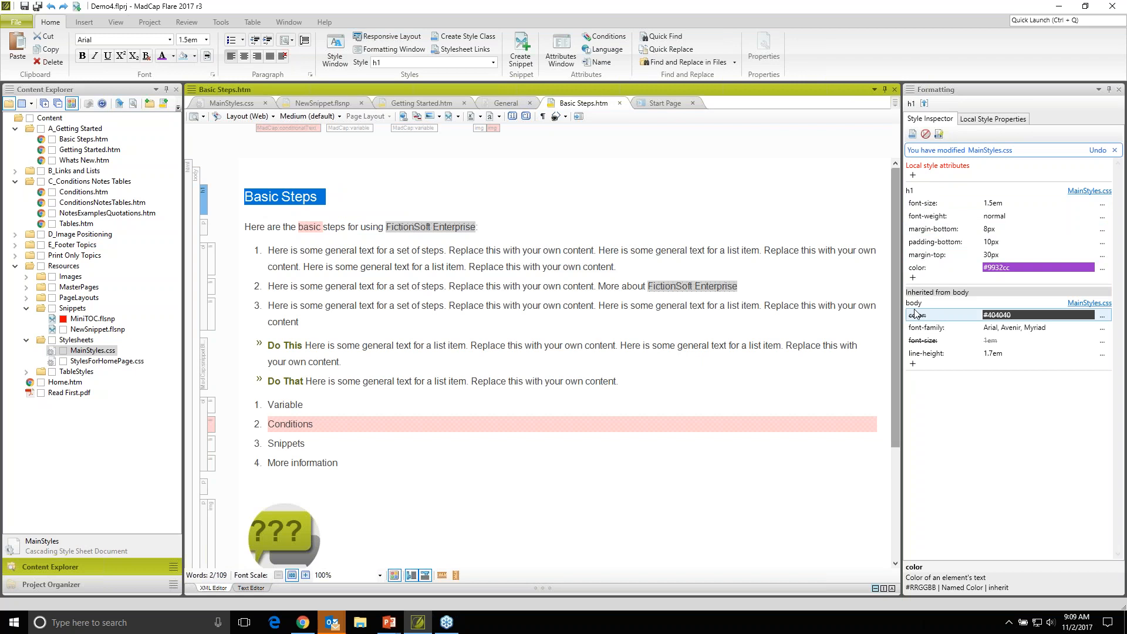
{"action": "left_click", "coordinate": [747, 348]}
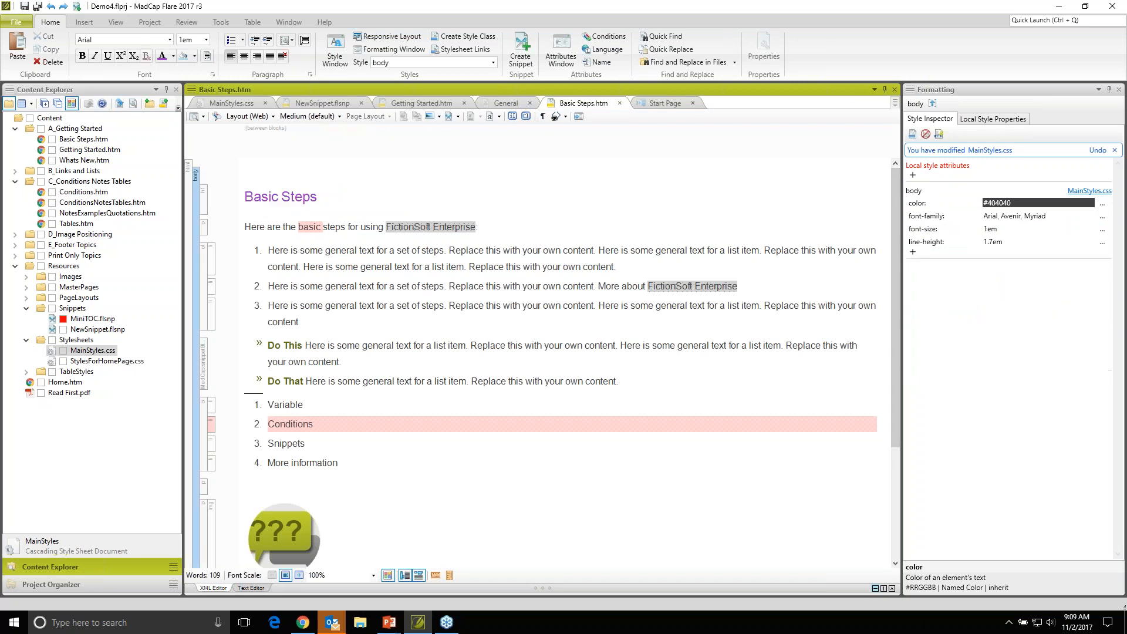
{"action": "left_click", "coordinate": [289, 201]}
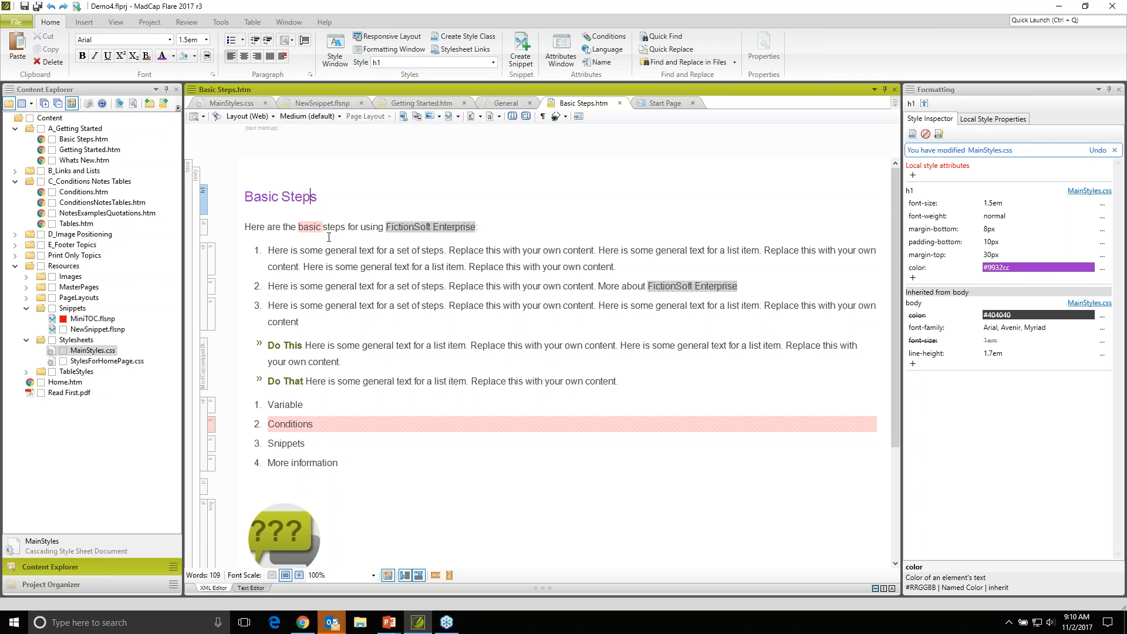
- Start a Microsoft Word document import into the current project
{"action": "left_click", "coordinate": [152, 26]}
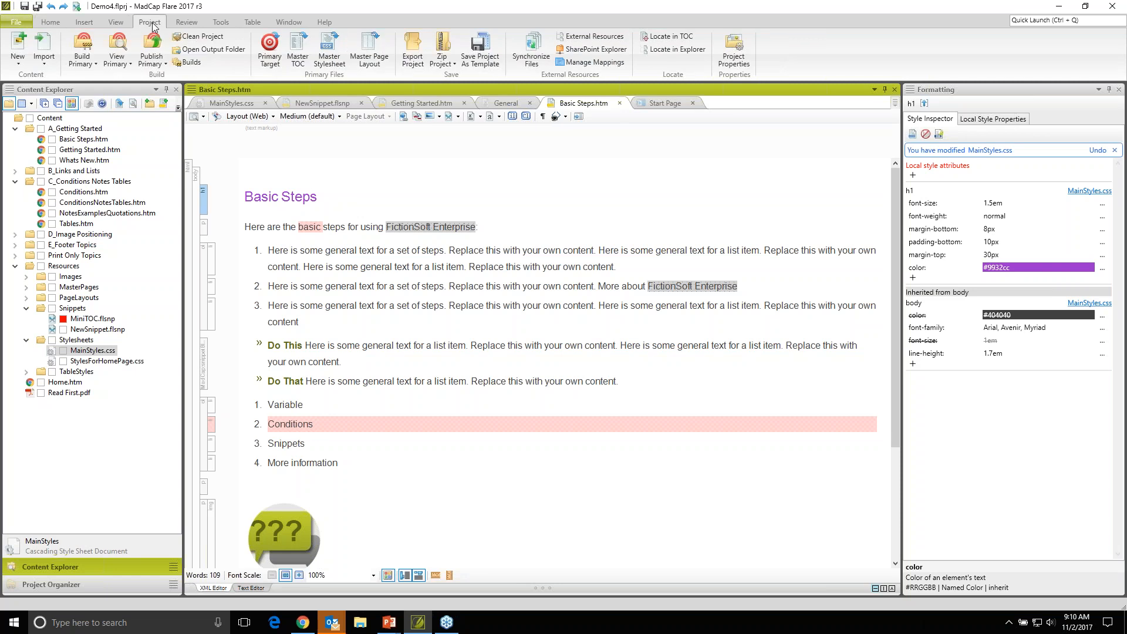
{"action": "left_click", "coordinate": [47, 70]}
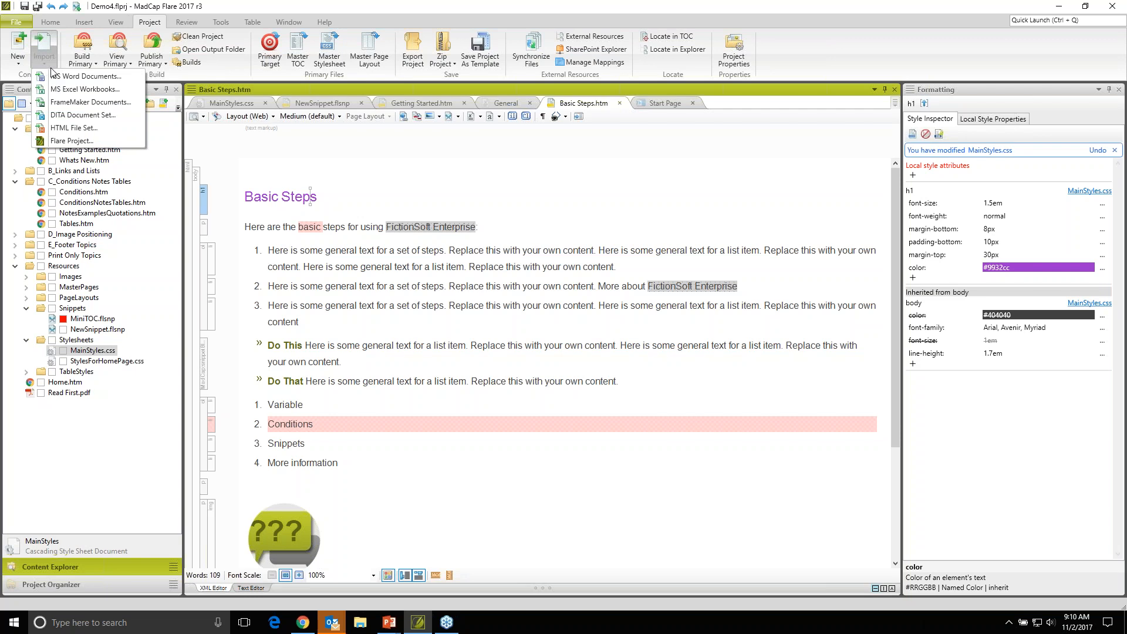
{"action": "left_click", "coordinate": [86, 78]}
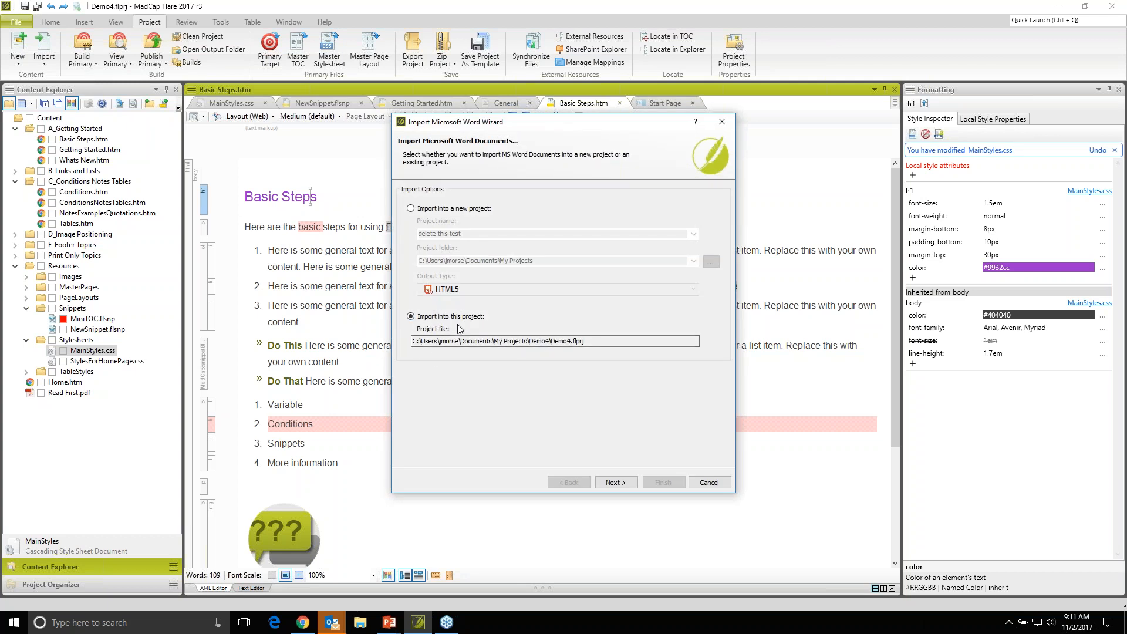
{"action": "left_click", "coordinate": [600, 478]}
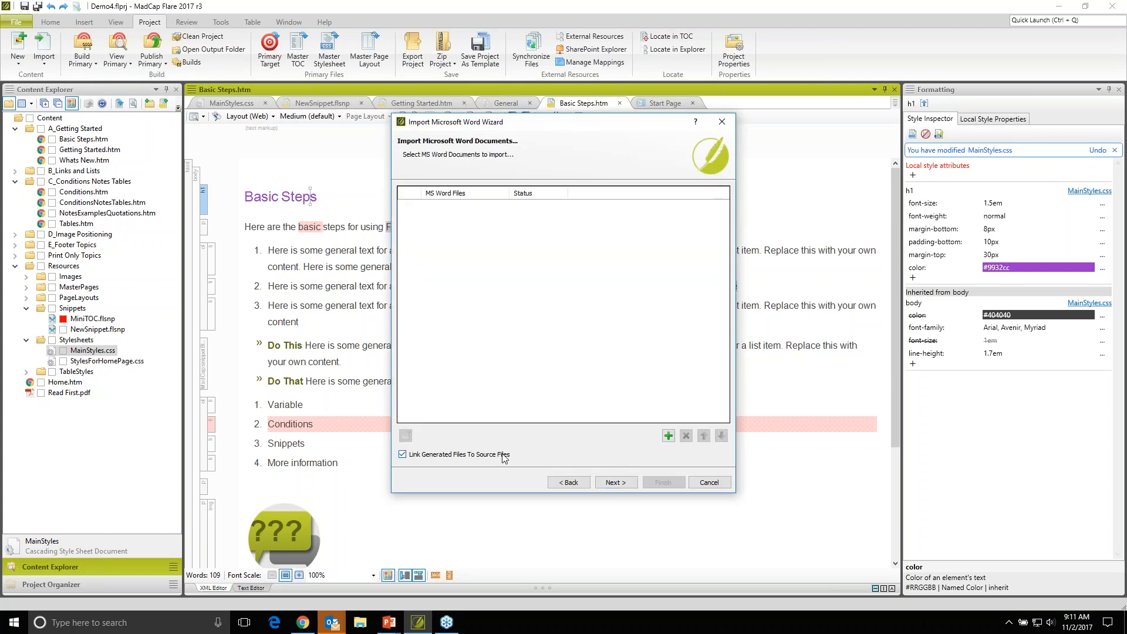
- Add about_firewalls.doc, browser_integration.doc, certificate_creation.doc and using_hotdrops.doc from the Word for import folder as the files to import
{"action": "left_click", "coordinate": [668, 437]}
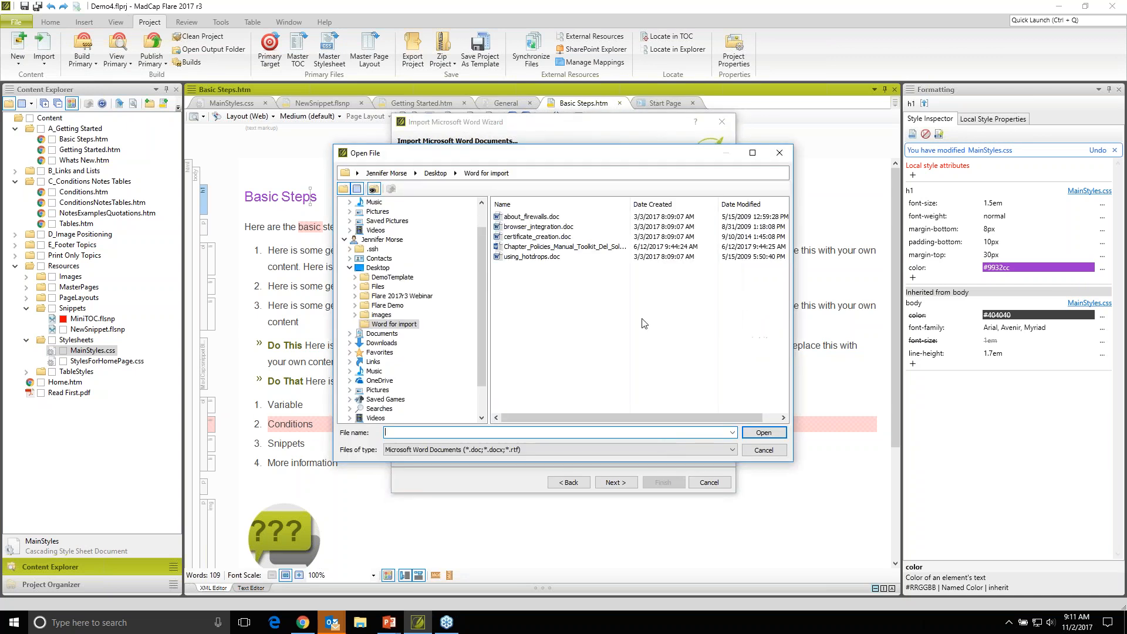
{"action": "left_click", "coordinate": [537, 217]}
{"action": "left_click", "coordinate": [546, 237], "text": "shift"}
{"action": "left_click", "coordinate": [551, 258], "text": "ctrl"}
{"action": "left_click", "coordinate": [551, 258], "text": "ctrl"}
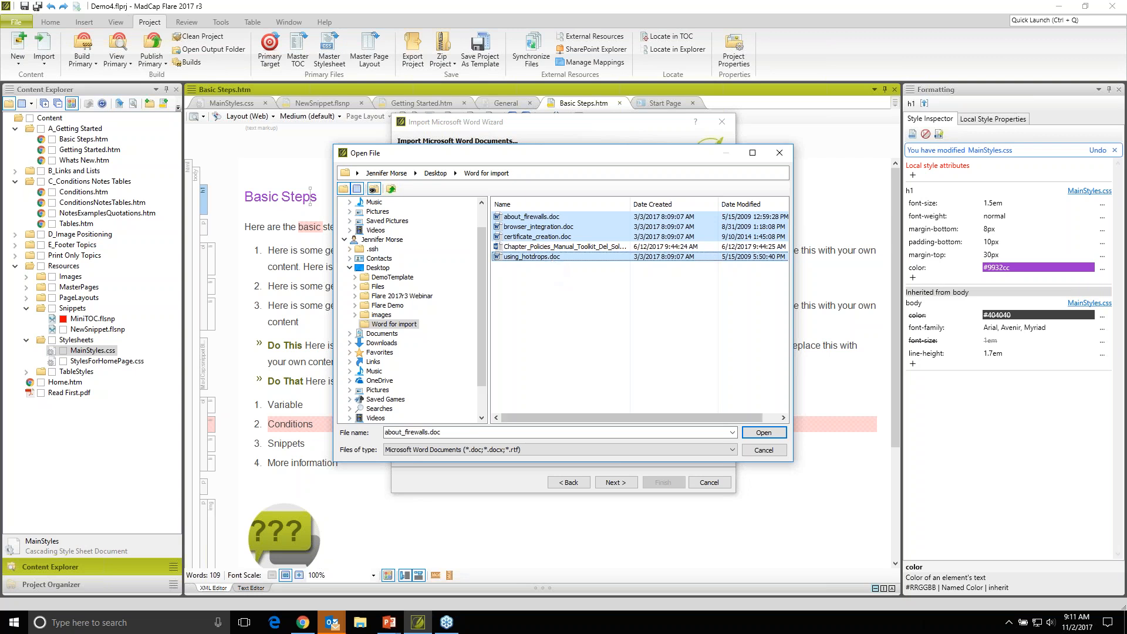
{"action": "left_click", "coordinate": [763, 433]}
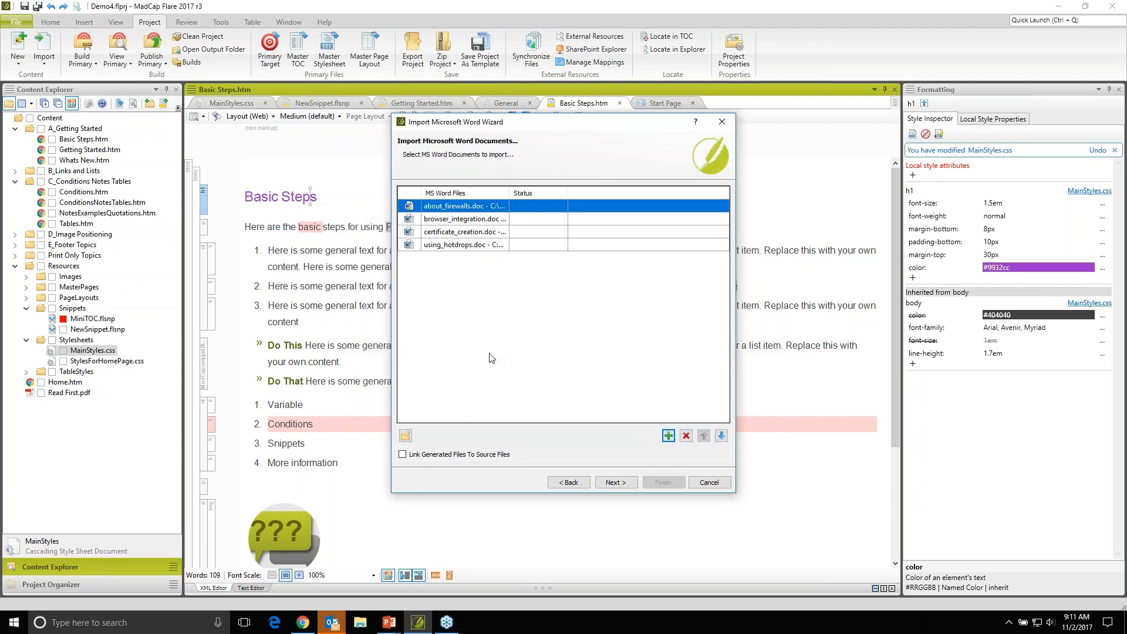
{"action": "left_click", "coordinate": [613, 482]}
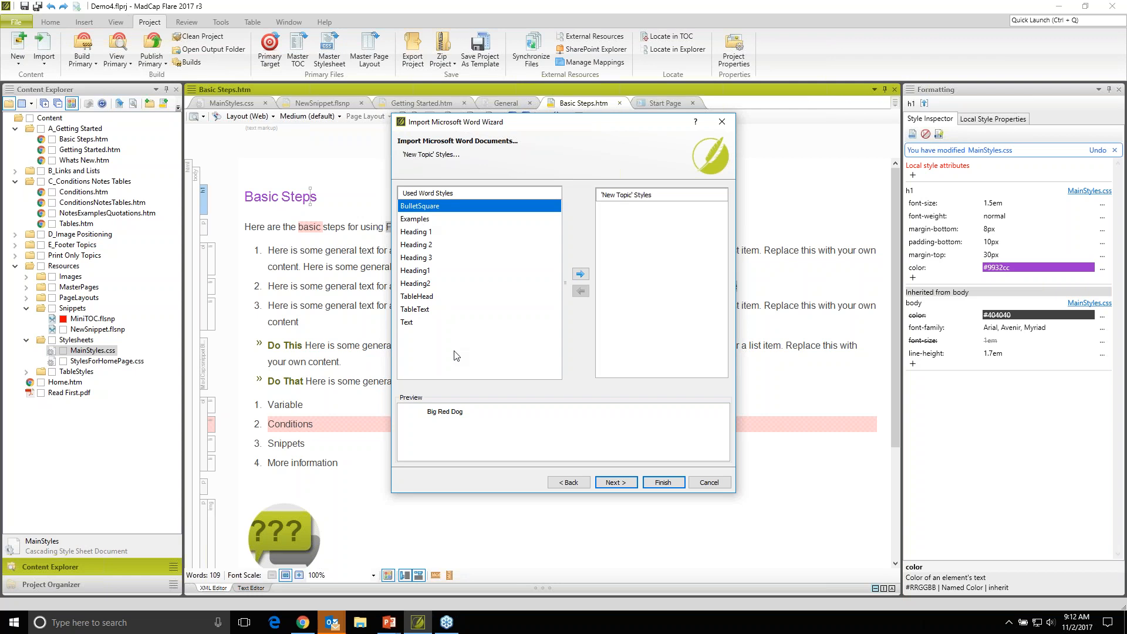
- Set Heading 1 as the style that starts a new topic and run the Word import
{"action": "left_click", "coordinate": [423, 234]}
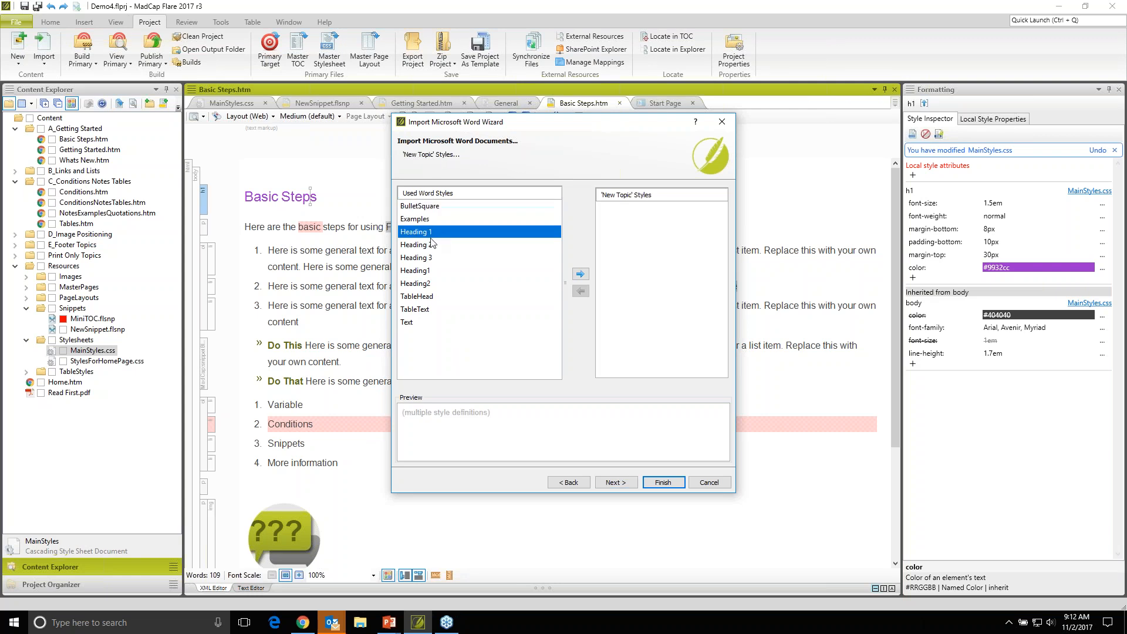
{"action": "left_click", "coordinate": [580, 273]}
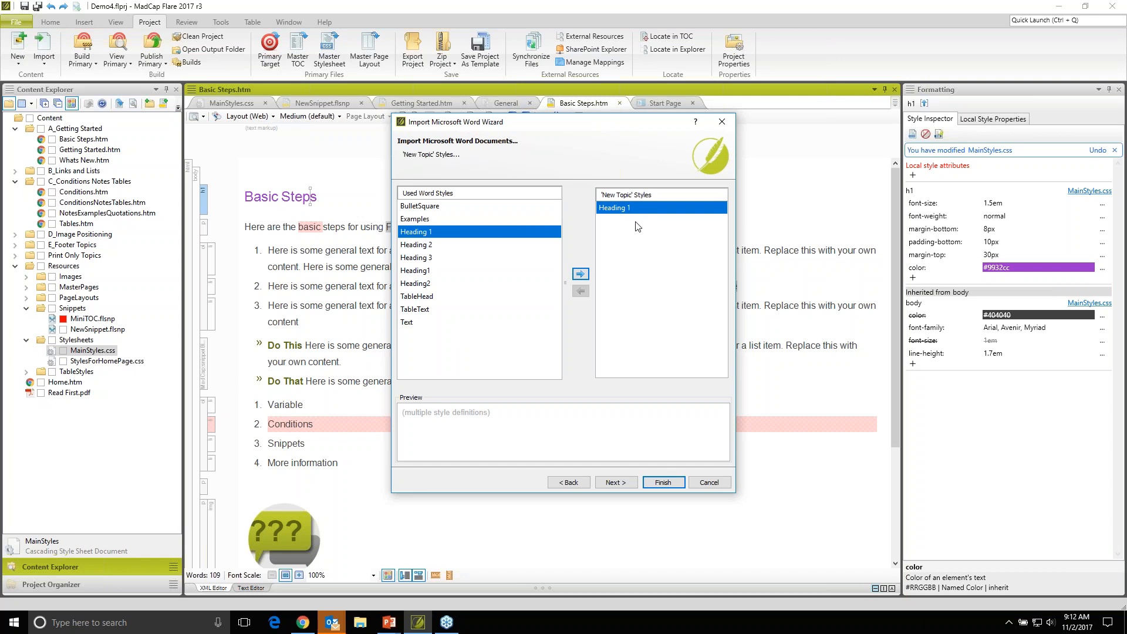
{"action": "left_click", "coordinate": [663, 482]}
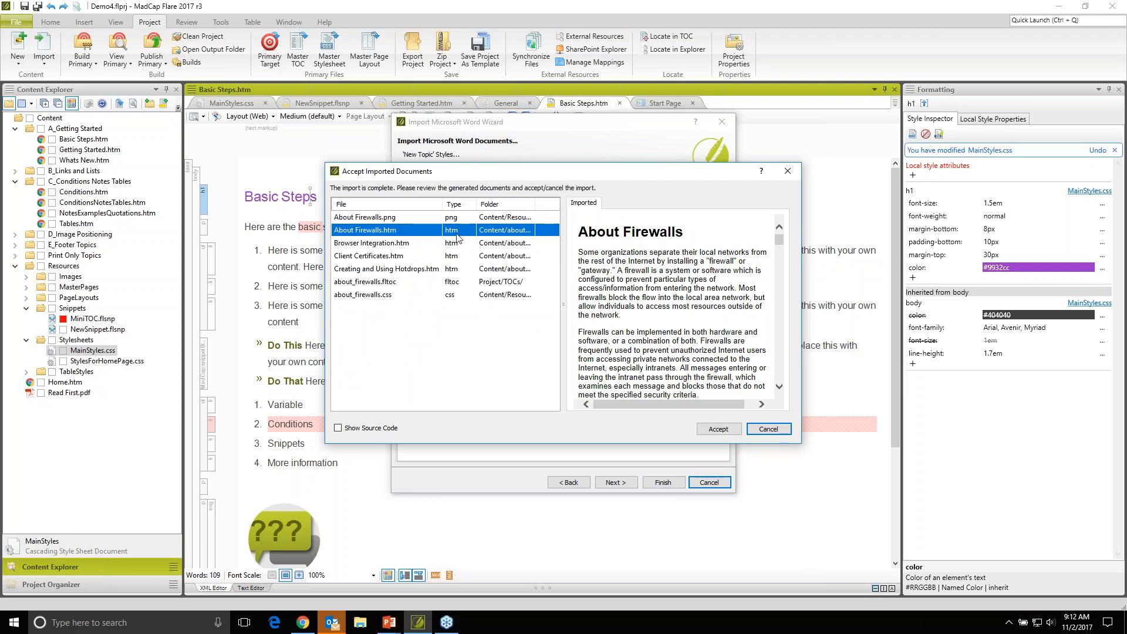
- Examine the imported topics before accepting, checking the headings, image and table in About Firewalls.htm
{"action": "left_click", "coordinate": [458, 256]}
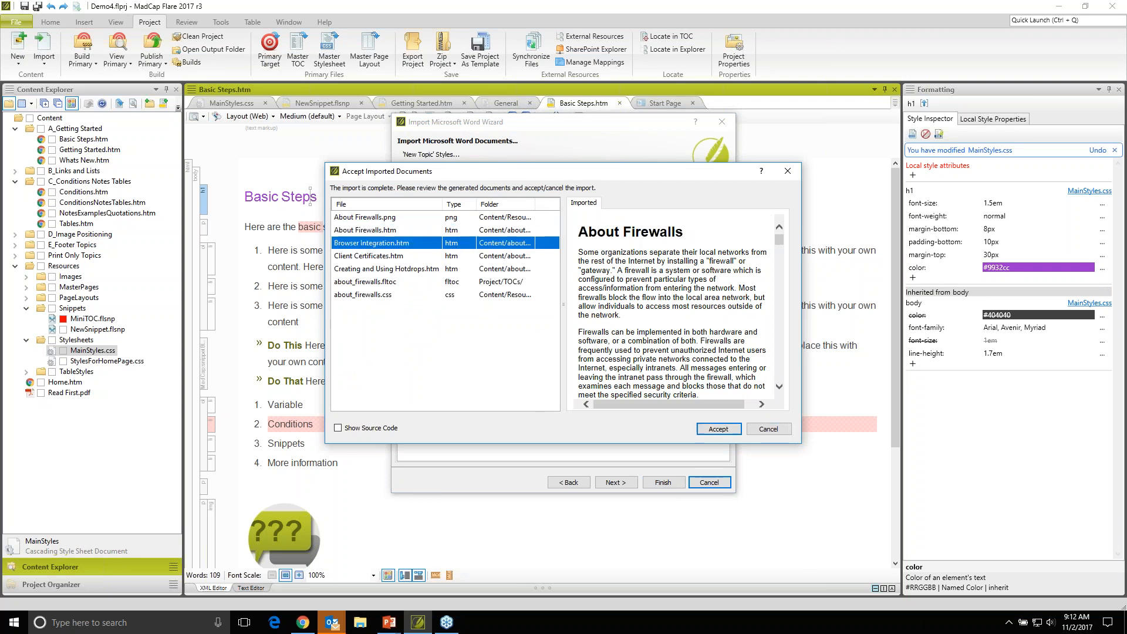
{"action": "left_click", "coordinate": [460, 269]}
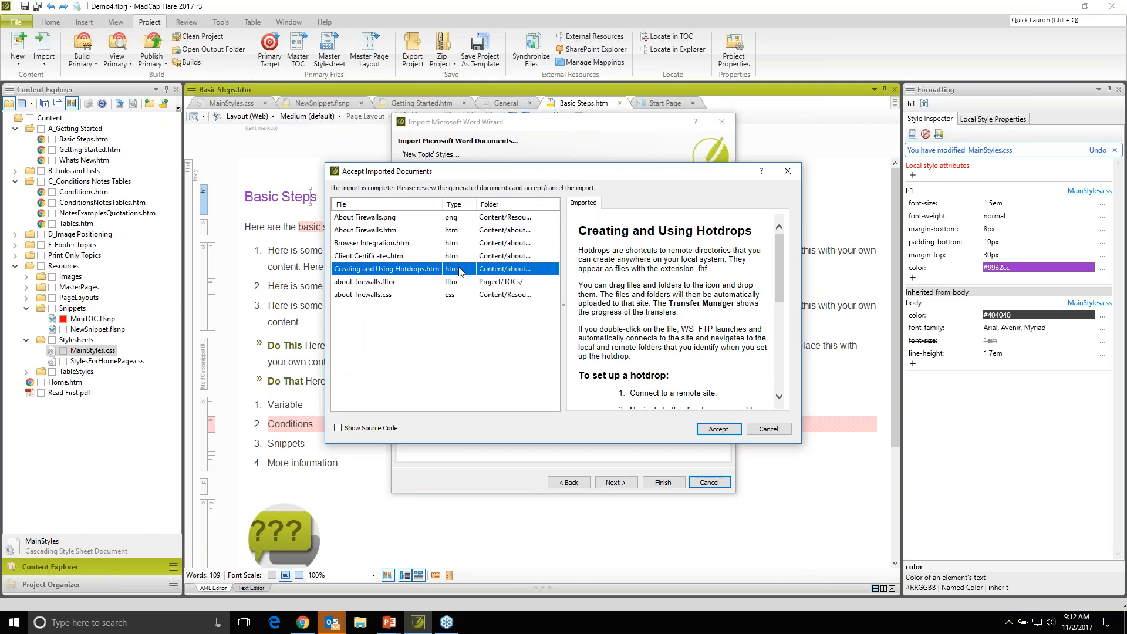
{"action": "left_click", "coordinate": [441, 230]}
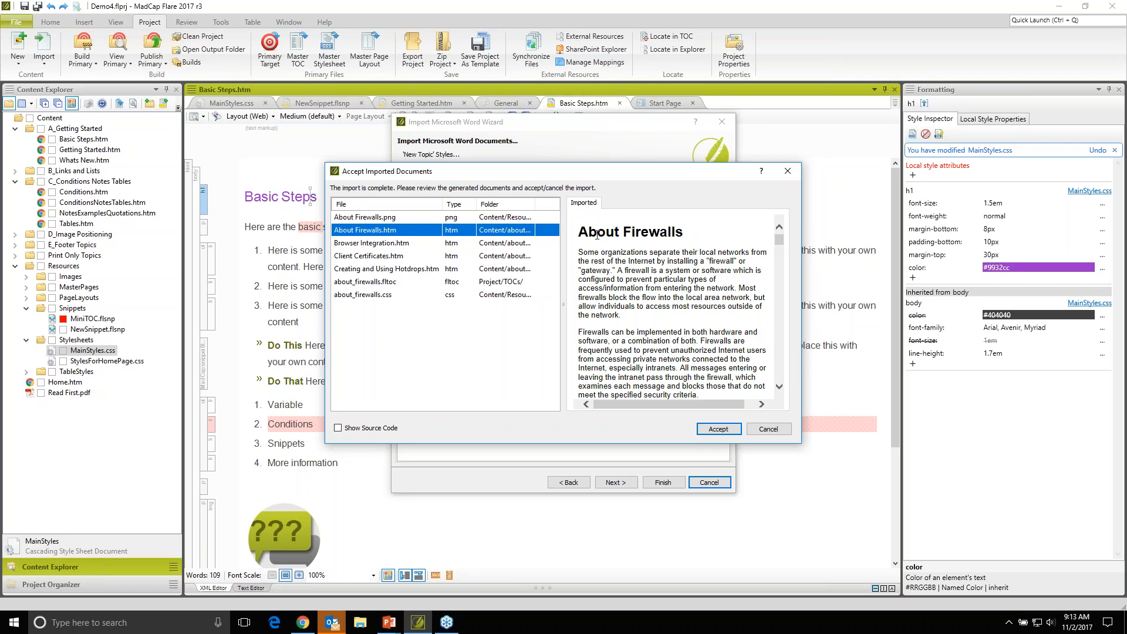
{"action": "left_click_drag", "start_coordinate": [578, 232], "coordinate": [689, 243]}
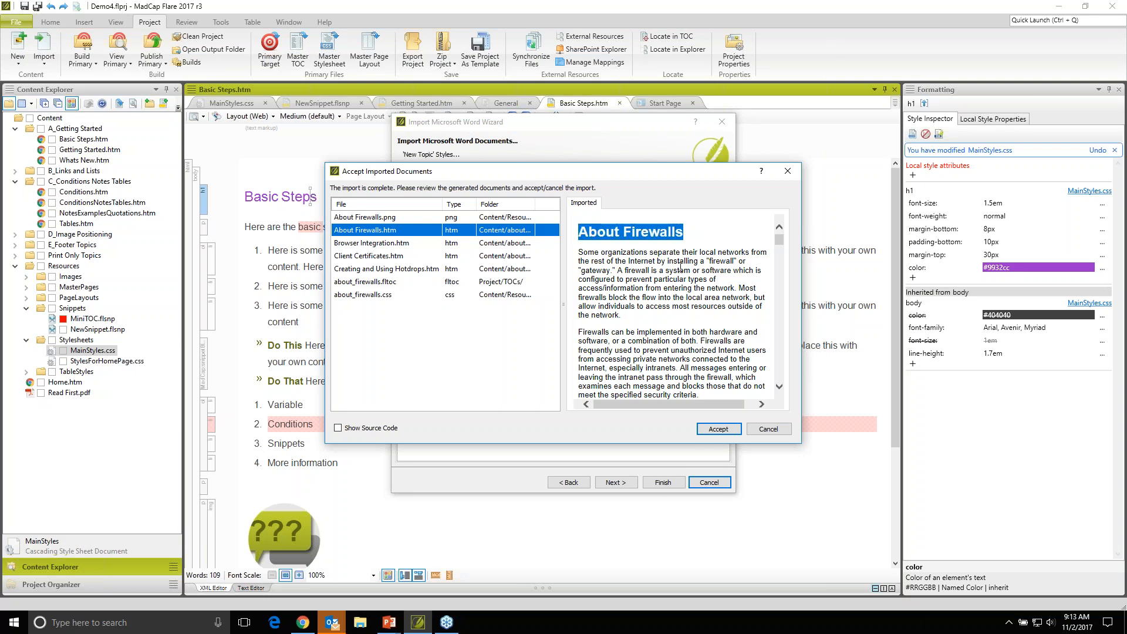
{"action": "scroll", "coordinate": [681, 267], "scroll_direction": "down", "scroll_amount": 3}
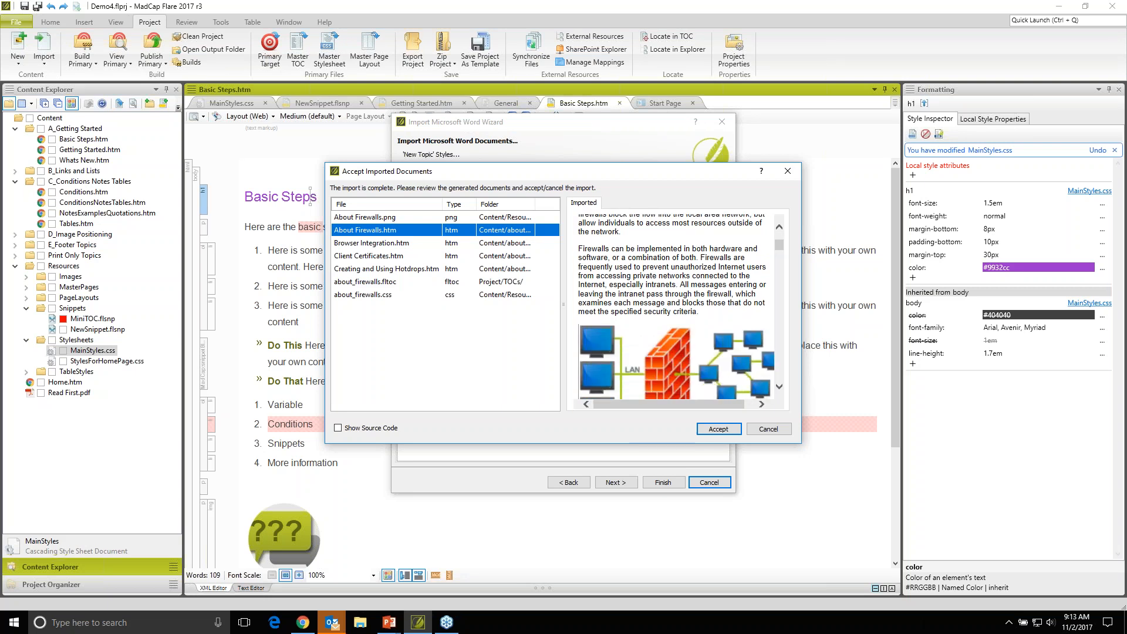
{"action": "scroll", "coordinate": [644, 266], "scroll_direction": "down", "scroll_amount": 8}
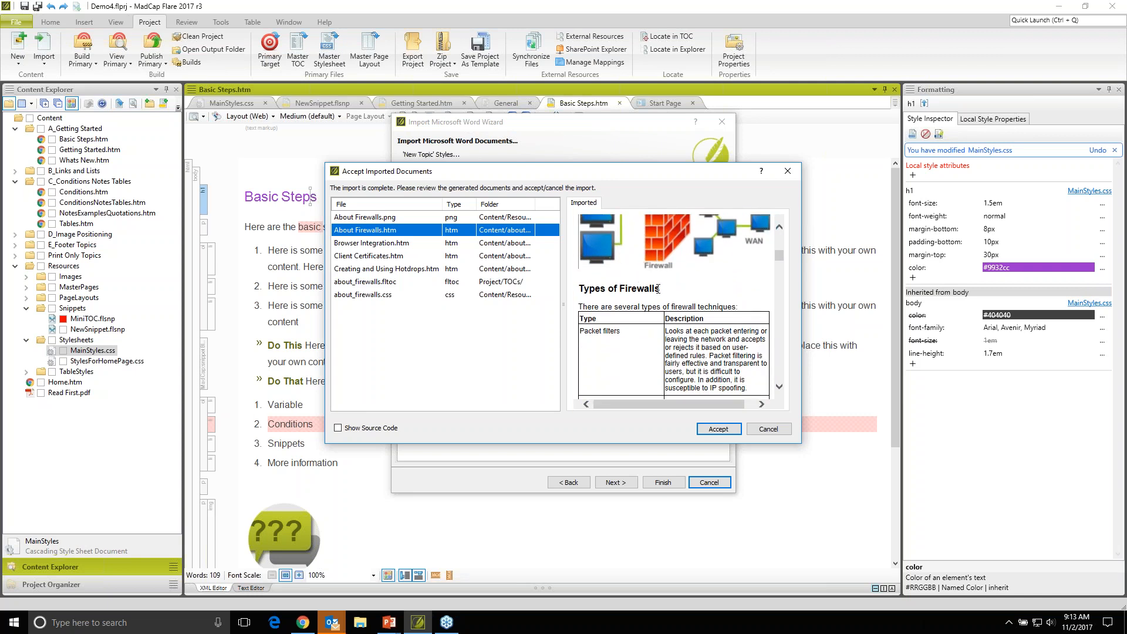
{"action": "scroll", "coordinate": [659, 287], "scroll_direction": "down", "scroll_amount": 2}
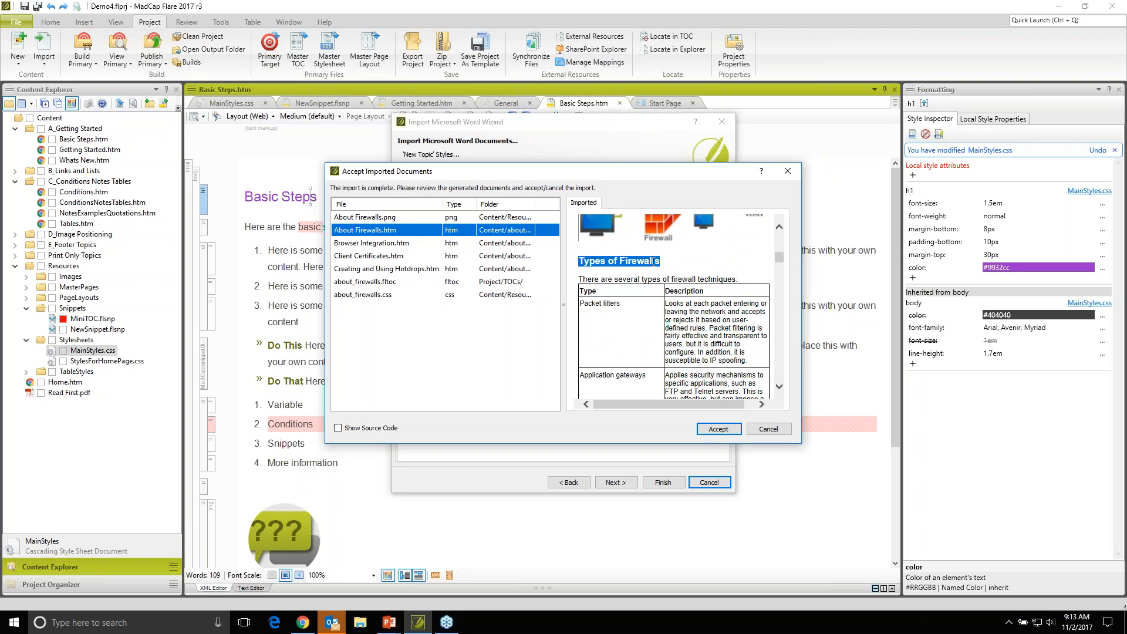
{"action": "scroll", "coordinate": [578, 261], "scroll_direction": "down", "scroll_amount": 4}
{"action": "scroll", "coordinate": [673, 305], "scroll_direction": "down", "scroll_amount": 3}
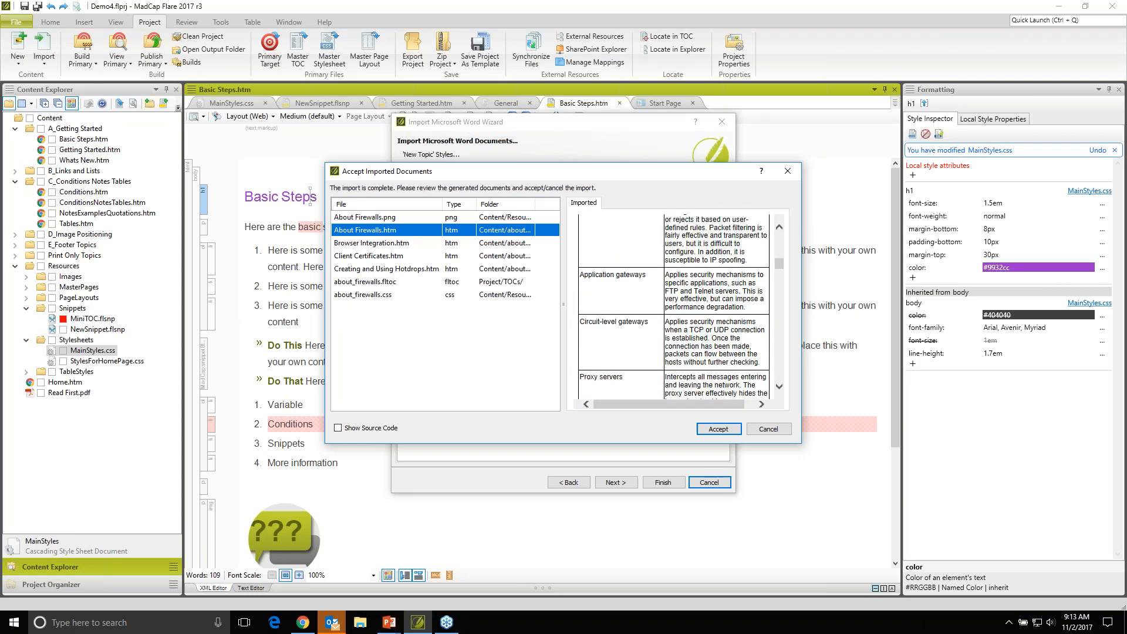
- Reject the generated documents and rerun the Word import with Heading 2, Heading1 and Heading2 added as styles that start new topics
{"action": "scroll", "coordinate": [687, 282], "scroll_direction": "down", "scroll_amount": 10}
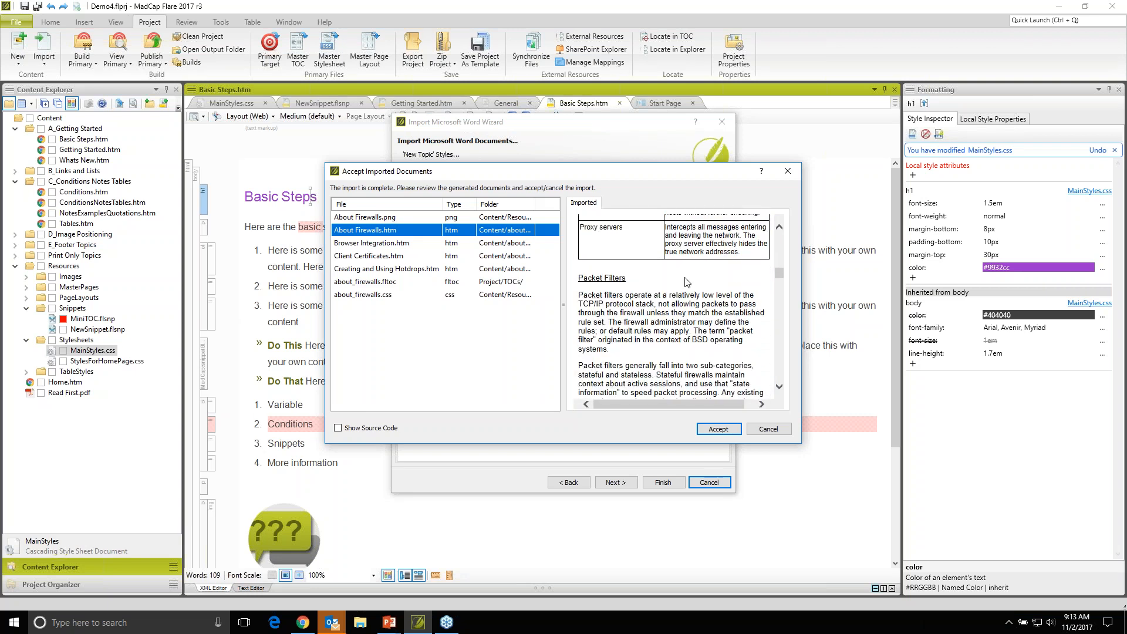
{"action": "left_click", "coordinate": [765, 430]}
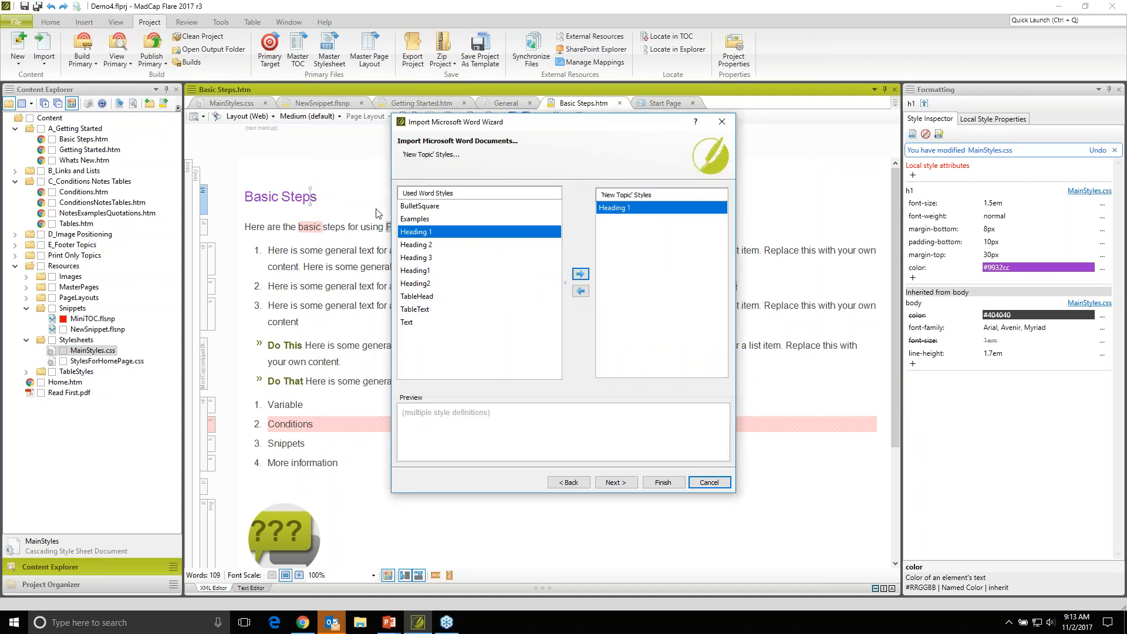
{"action": "left_click", "coordinate": [400, 247]}
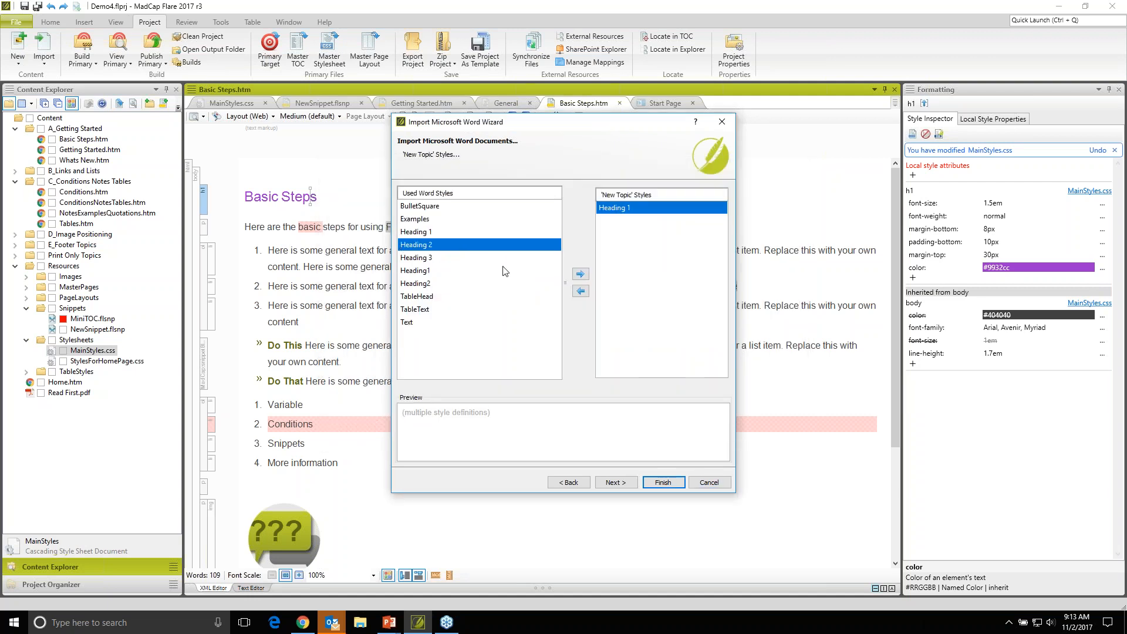
{"action": "left_click", "coordinate": [577, 274]}
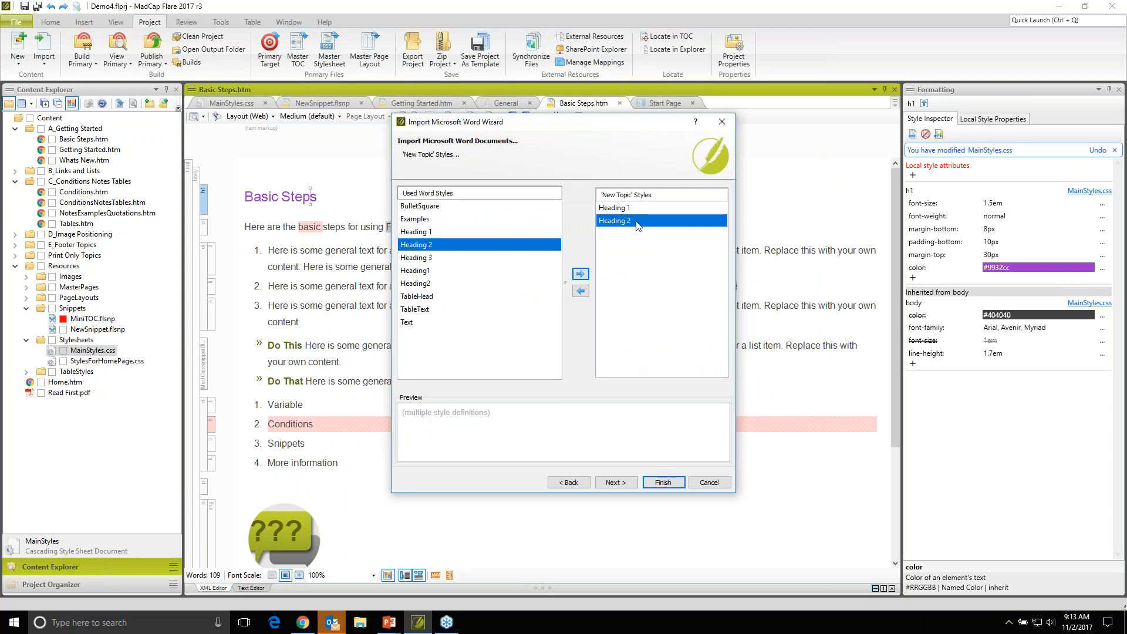
{"action": "left_click", "coordinate": [427, 272]}
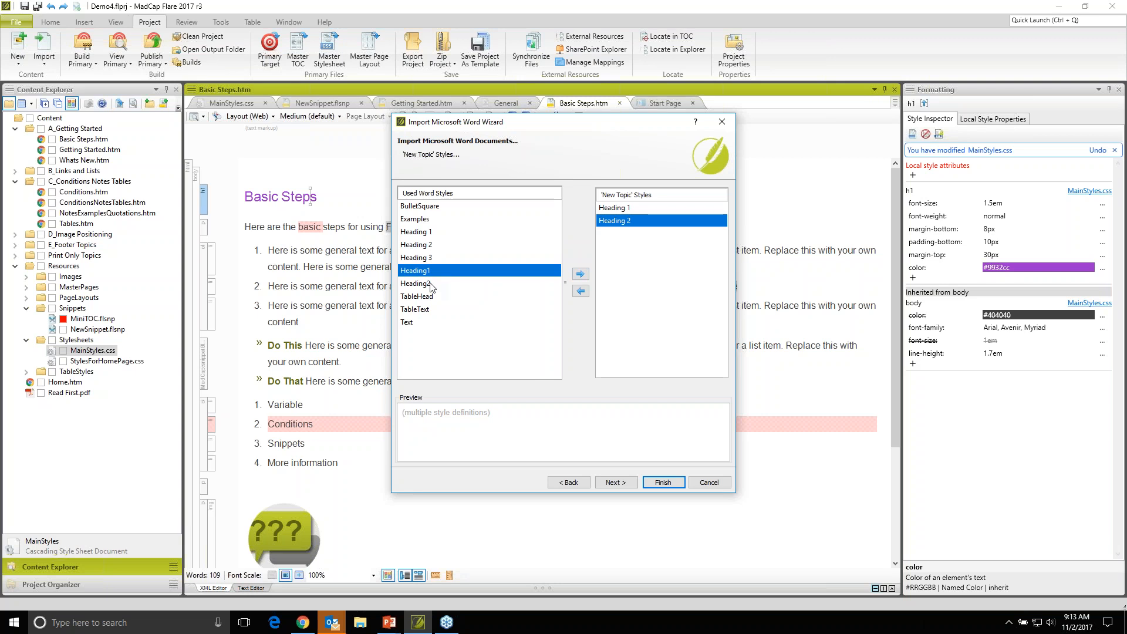
{"action": "left_click", "coordinate": [579, 276]}
{"action": "left_click", "coordinate": [517, 284]}
{"action": "left_click", "coordinate": [578, 276]}
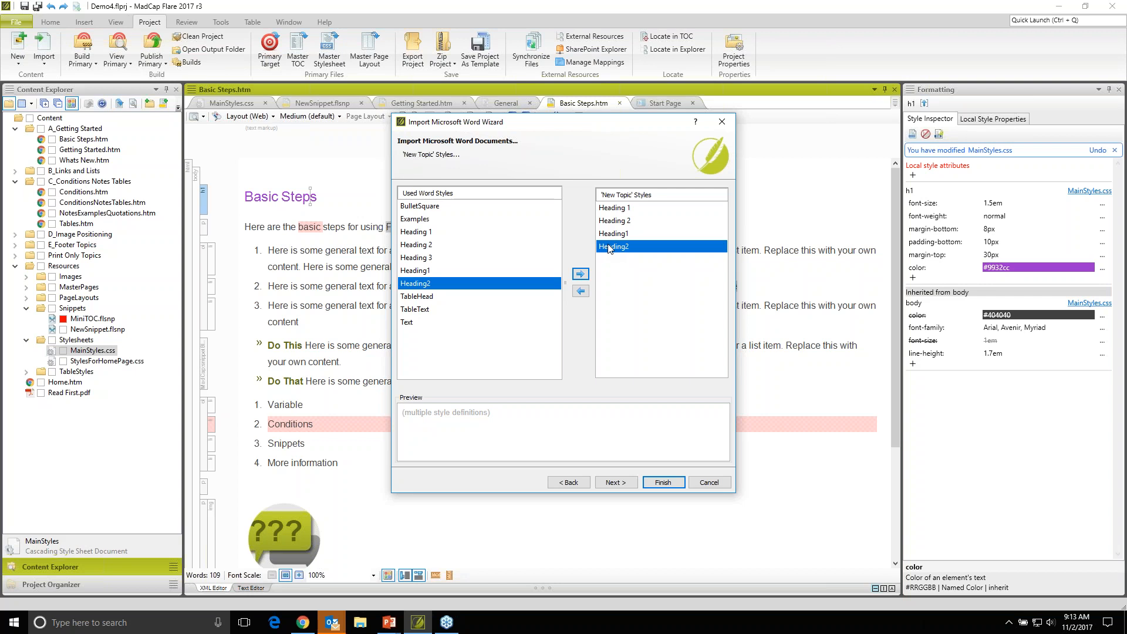
{"action": "left_click", "coordinate": [667, 483]}
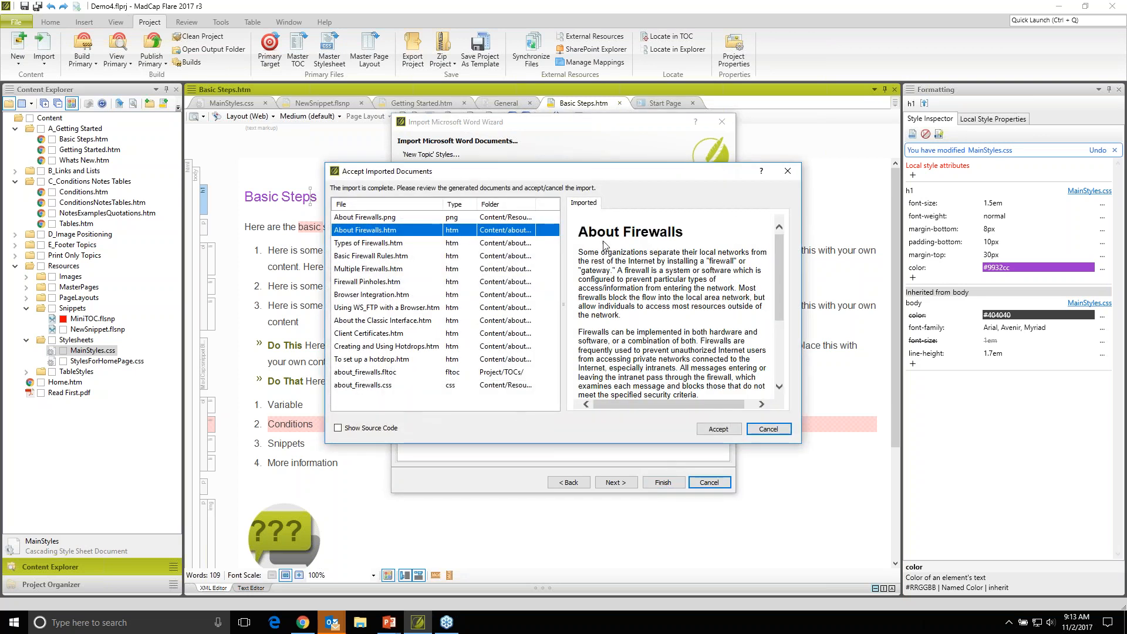
- Examine the regenerated About Firewalls.htm and Types of Firewalls.htm, checking where the topics split and how the Packet Filters heading is treated
{"action": "scroll", "coordinate": [673, 297], "scroll_direction": "down", "scroll_amount": 2}
{"action": "scroll", "coordinate": [674, 297], "scroll_direction": "down", "scroll_amount": 5}
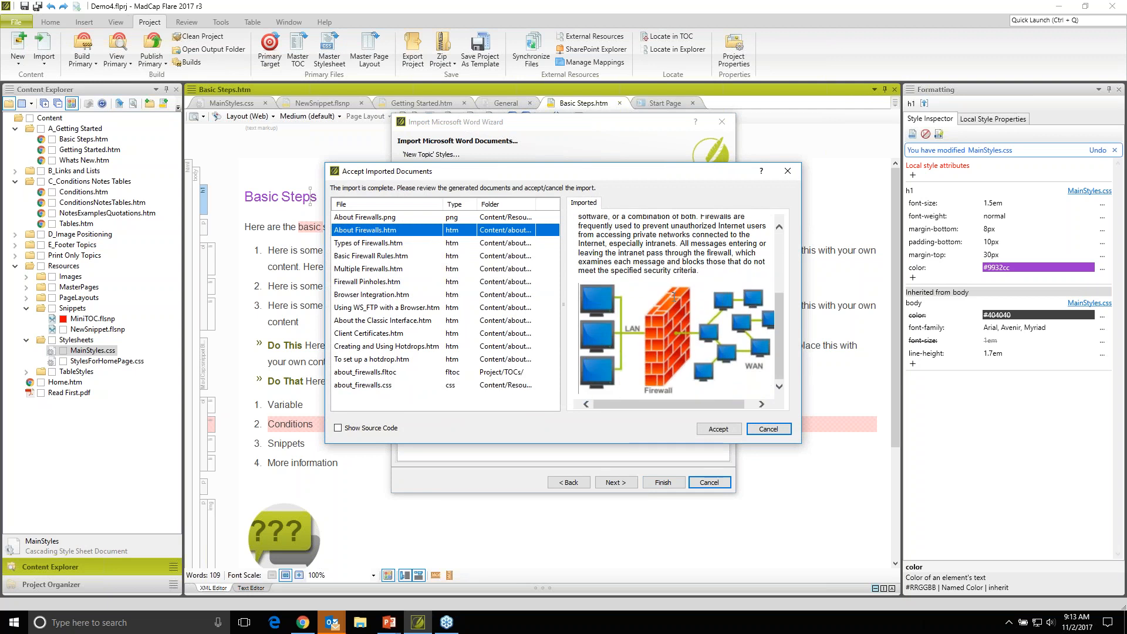
{"action": "left_click", "coordinate": [412, 247]}
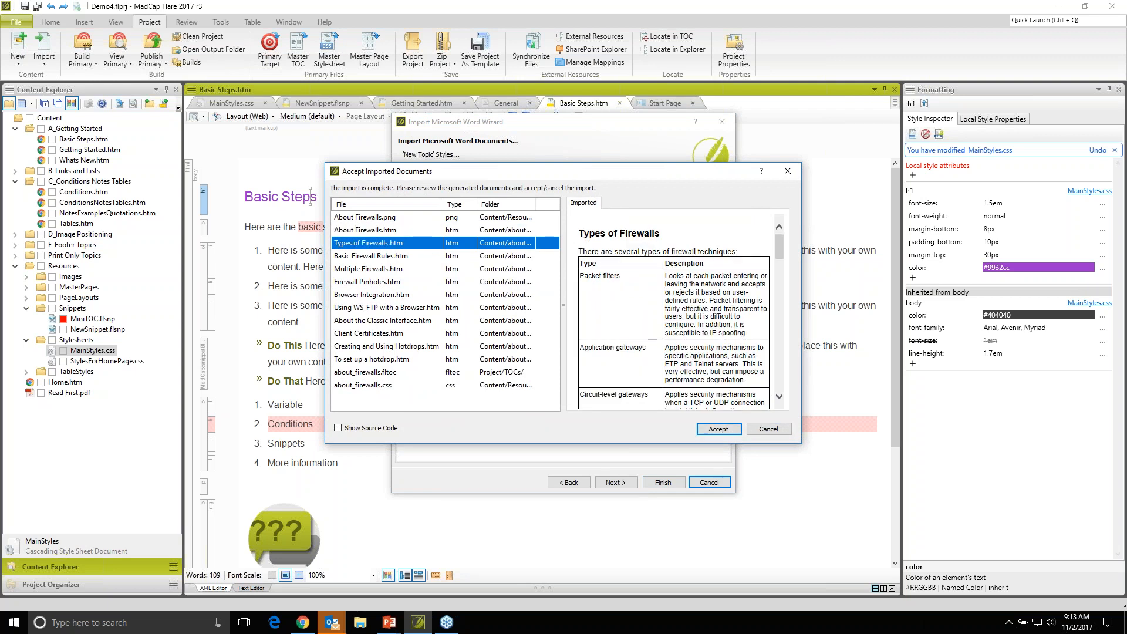
{"action": "left_click_drag", "start_coordinate": [589, 233], "coordinate": [671, 234]}
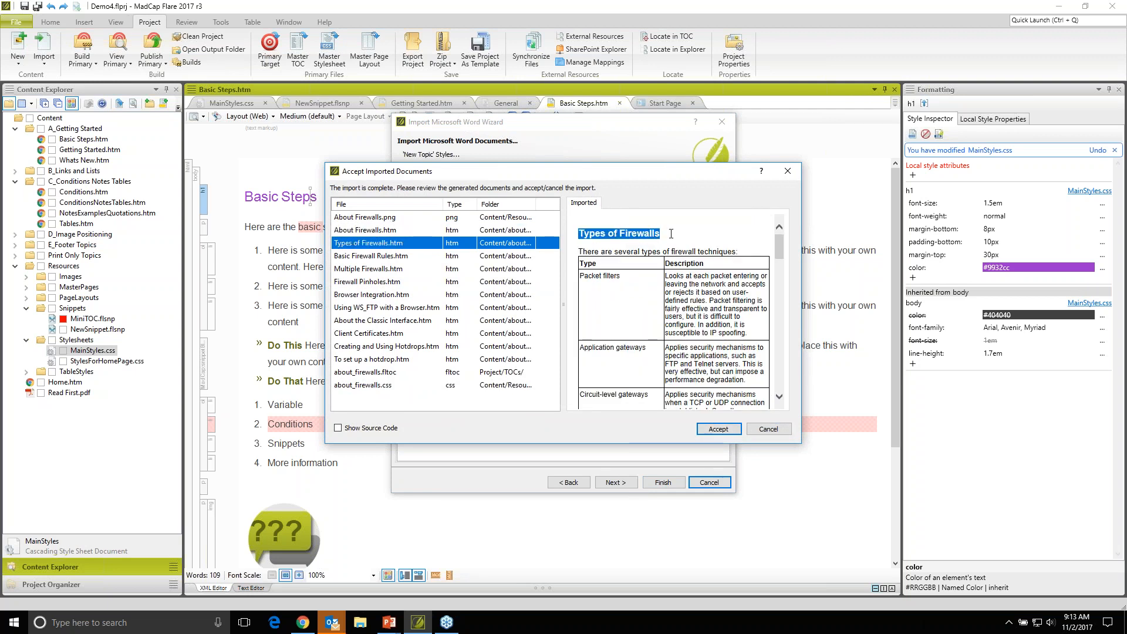
{"action": "scroll", "coordinate": [663, 293], "scroll_direction": "down", "scroll_amount": 8}
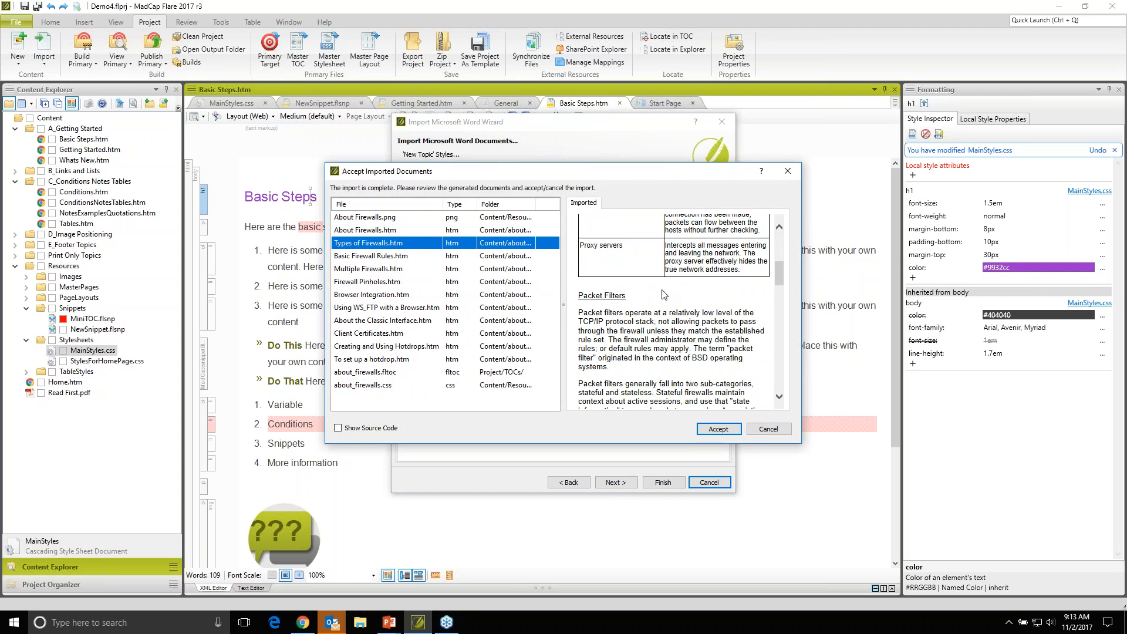
{"action": "scroll", "coordinate": [663, 293], "scroll_direction": "down", "scroll_amount": 3}
{"action": "scroll", "coordinate": [663, 294], "scroll_direction": "up", "scroll_amount": 4}
{"action": "left_click_drag", "start_coordinate": [631, 327], "coordinate": [585, 327]}
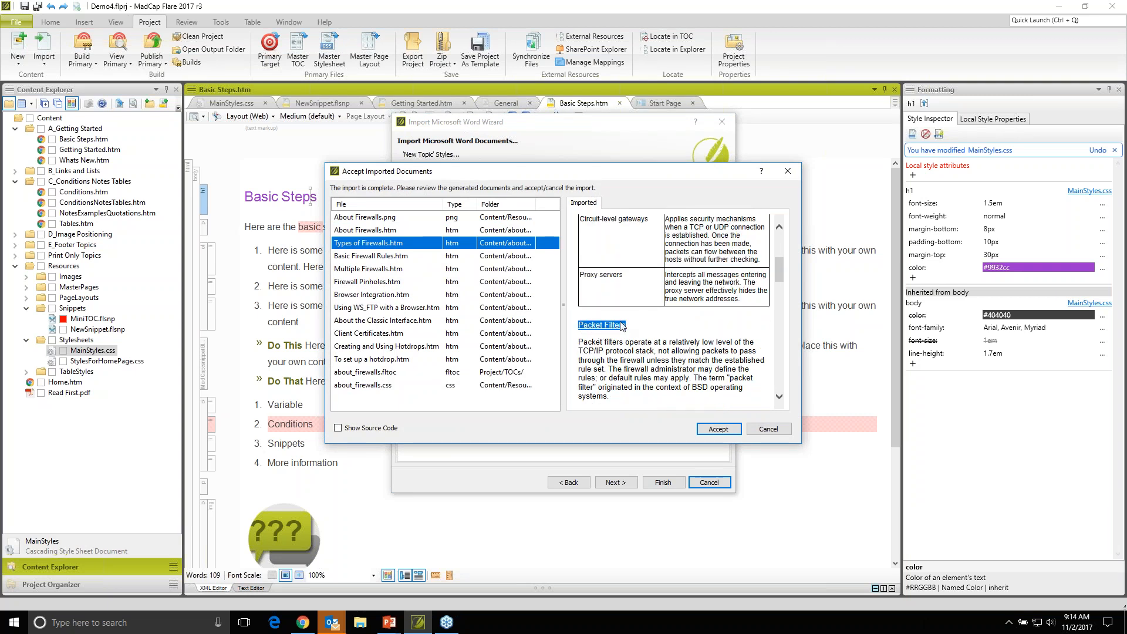
{"action": "left_click", "coordinate": [639, 335]}
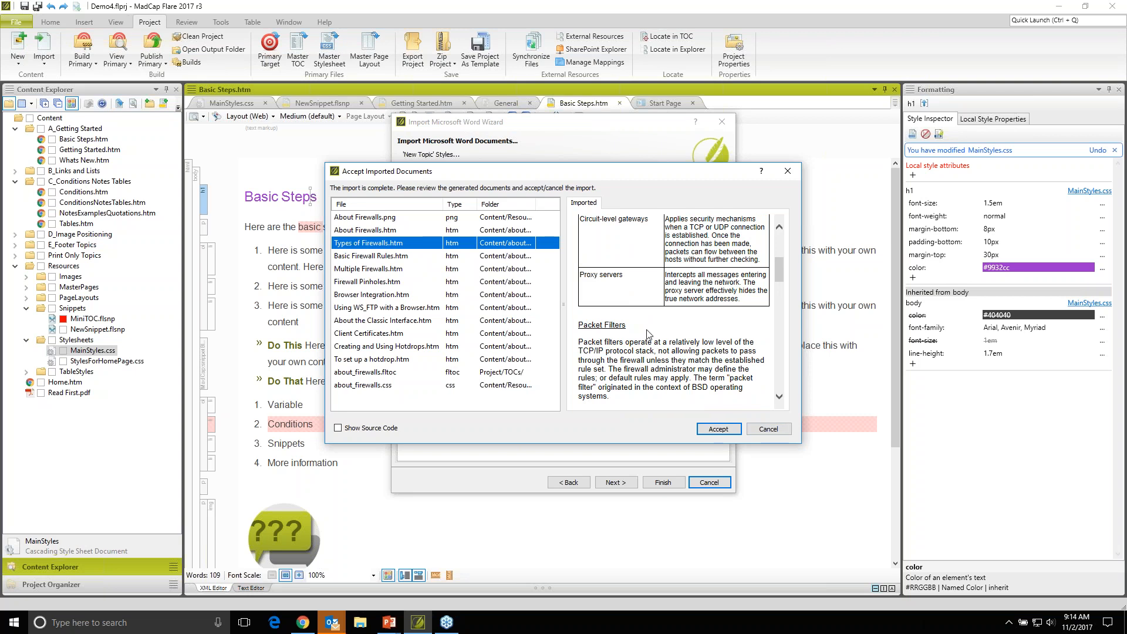
{"action": "scroll", "coordinate": [648, 333], "scroll_direction": "up", "scroll_amount": 3}
- Accept the imported documents and show the new topics in the about_firewalls content folder, selecting About Firewalls.htm
{"action": "left_click", "coordinate": [719, 428]}
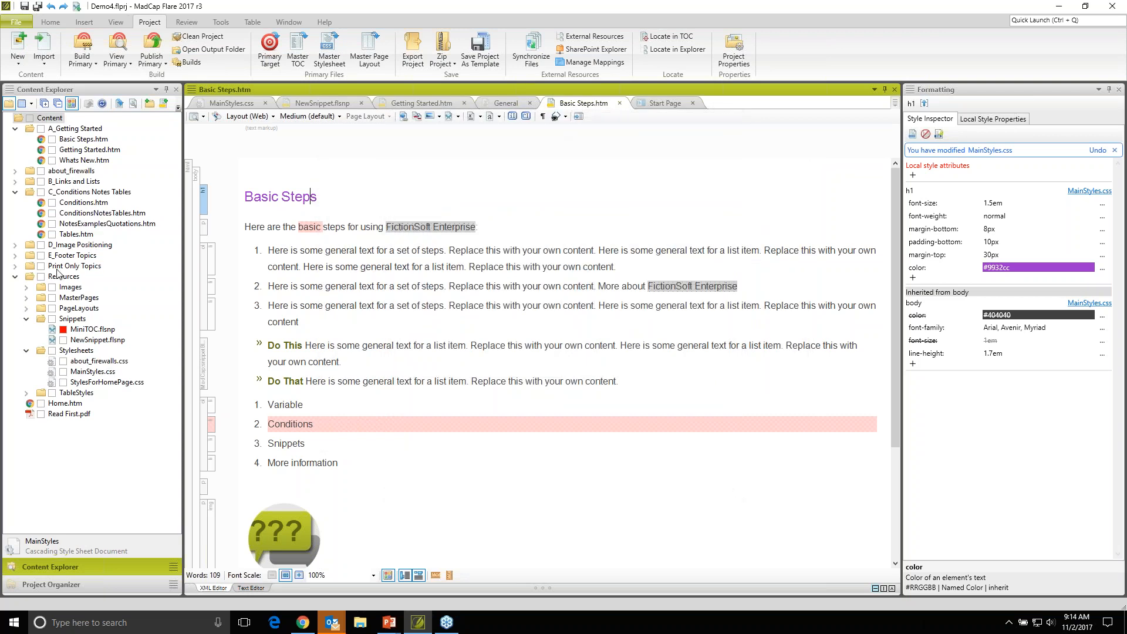
{"action": "left_click", "coordinate": [15, 193]}
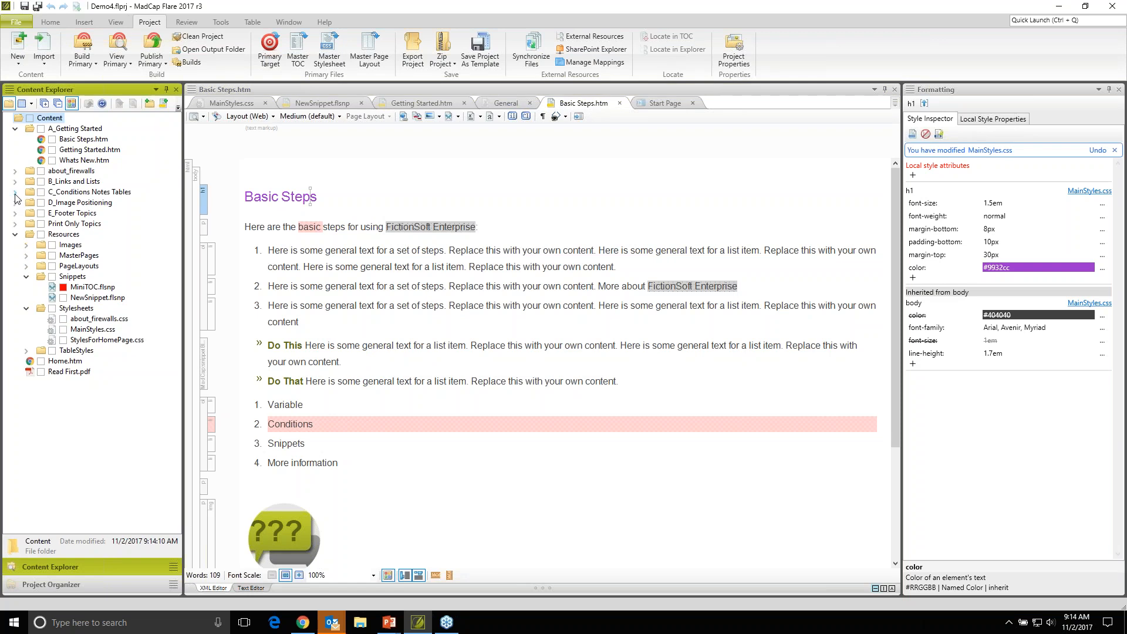
{"action": "left_click", "coordinate": [53, 175]}
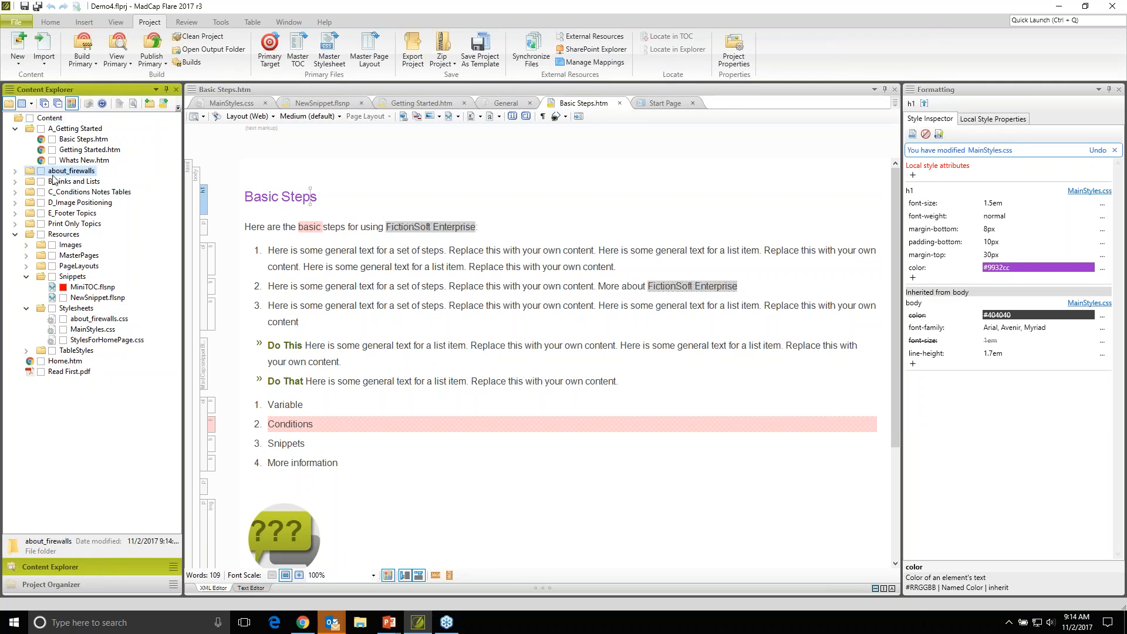
{"action": "left_click", "coordinate": [16, 174]}
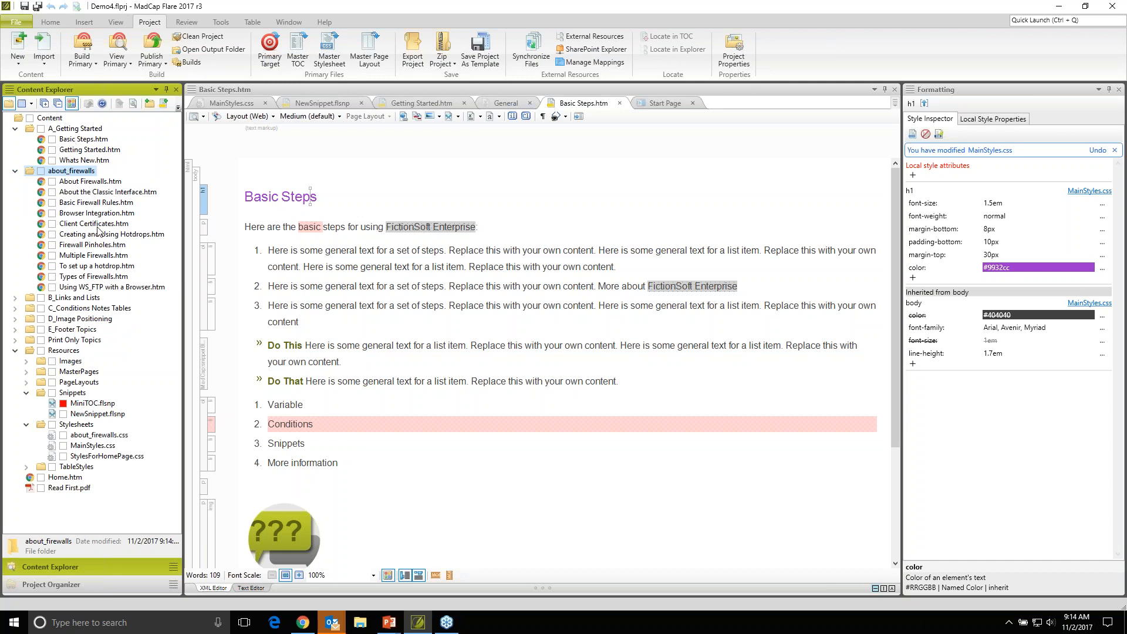
{"action": "left_click", "coordinate": [73, 183]}
{"action": "left_click", "coordinate": [74, 193]}
{"action": "left_click", "coordinate": [75, 203]}
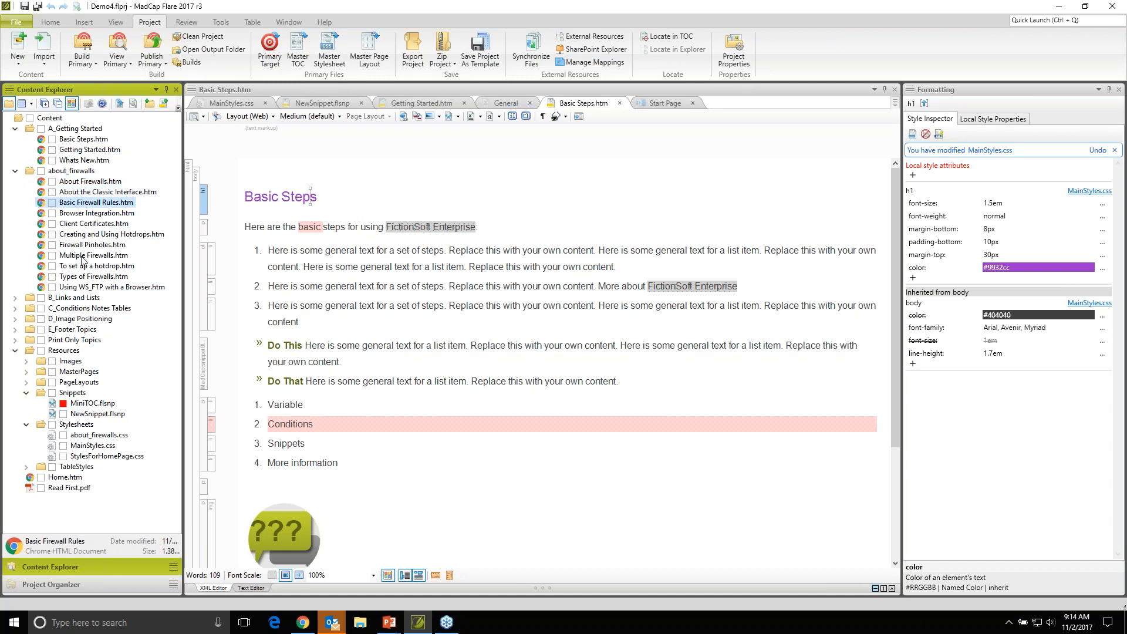
{"action": "left_click", "coordinate": [85, 182]}
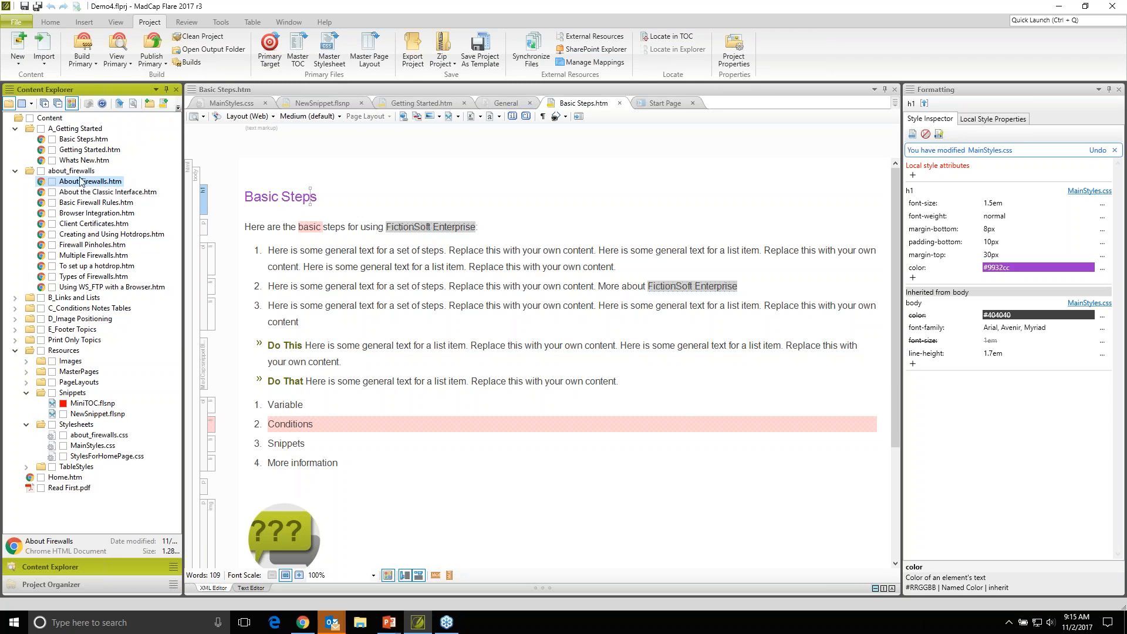
- Open the project's Online Output table of contents and expand its Getting Started, Links and Lists, Images, and Conditions, Notes, Tables books
{"action": "left_click", "coordinate": [58, 585]}
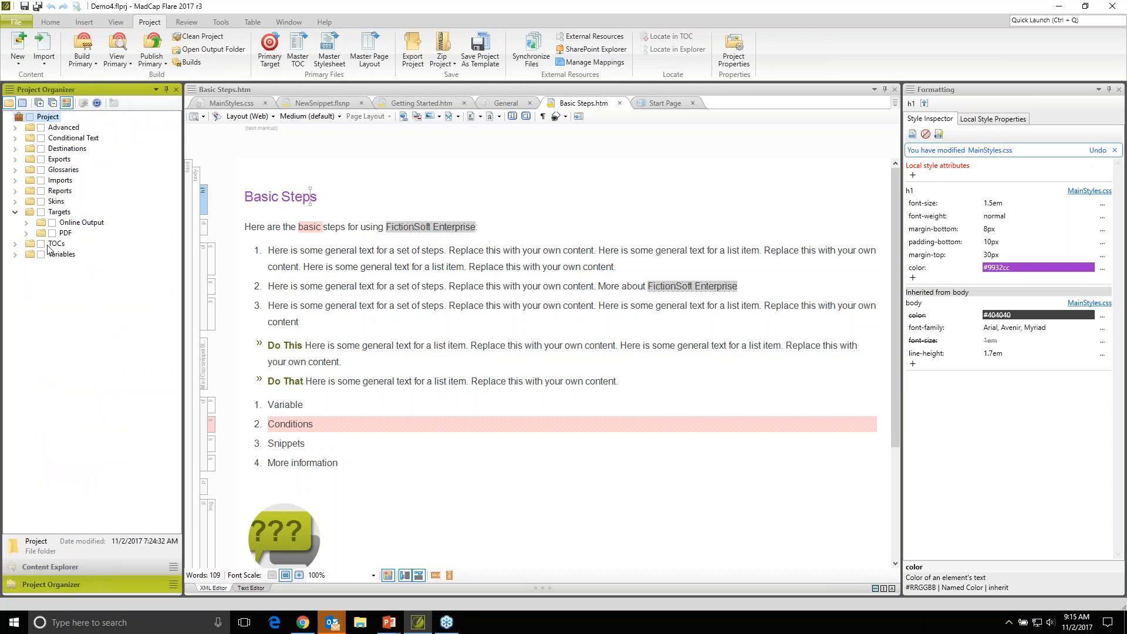
{"action": "left_click", "coordinate": [15, 245]}
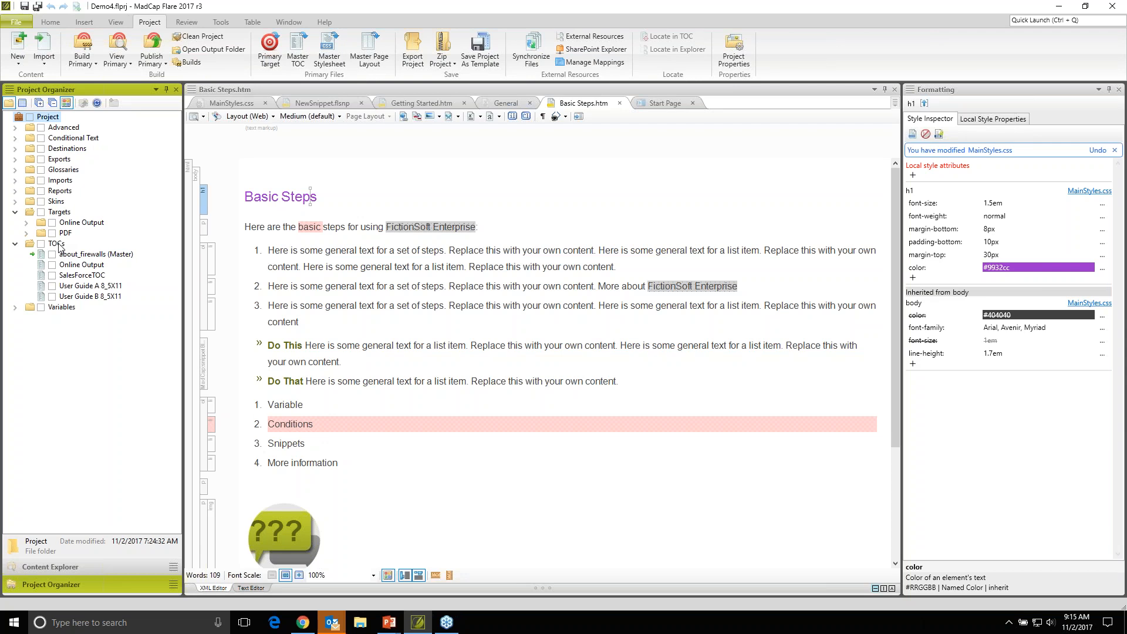
{"action": "left_click", "coordinate": [77, 268]}
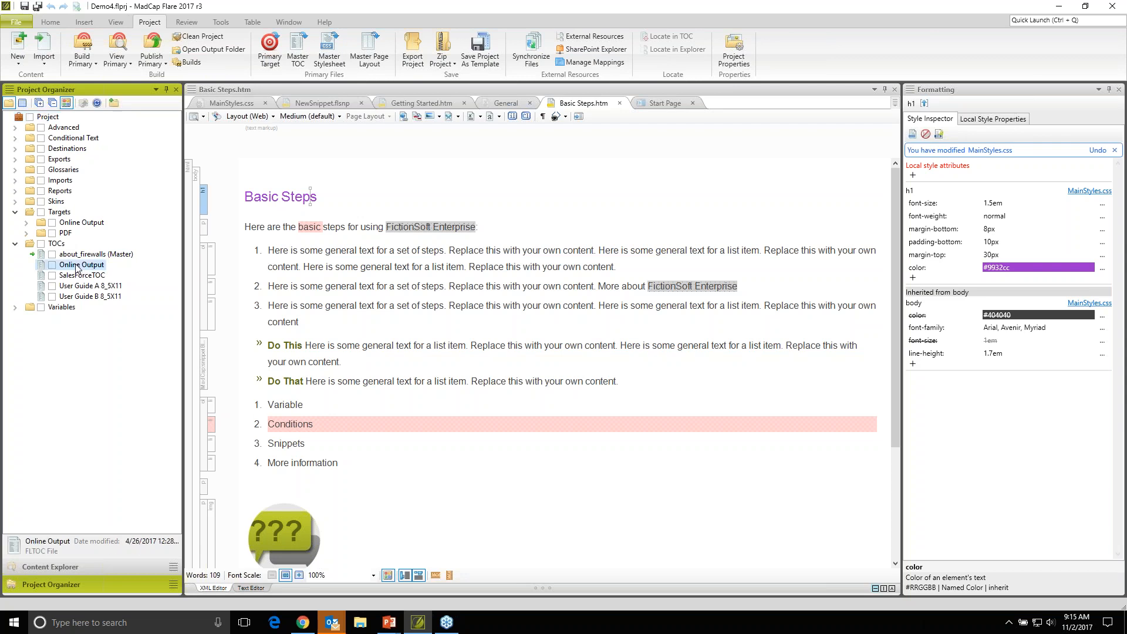
{"action": "double_click", "coordinate": [76, 267]}
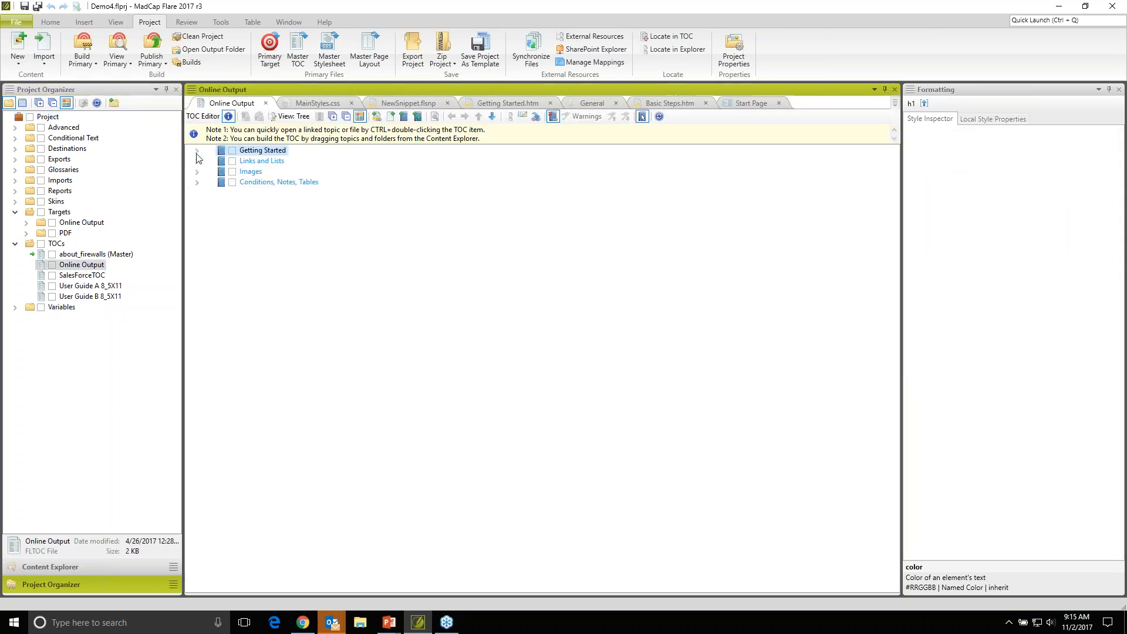
{"action": "left_click", "coordinate": [198, 151]}
{"action": "left_click", "coordinate": [198, 182]}
{"action": "left_click", "coordinate": [197, 214]}
{"action": "left_click", "coordinate": [197, 256]}
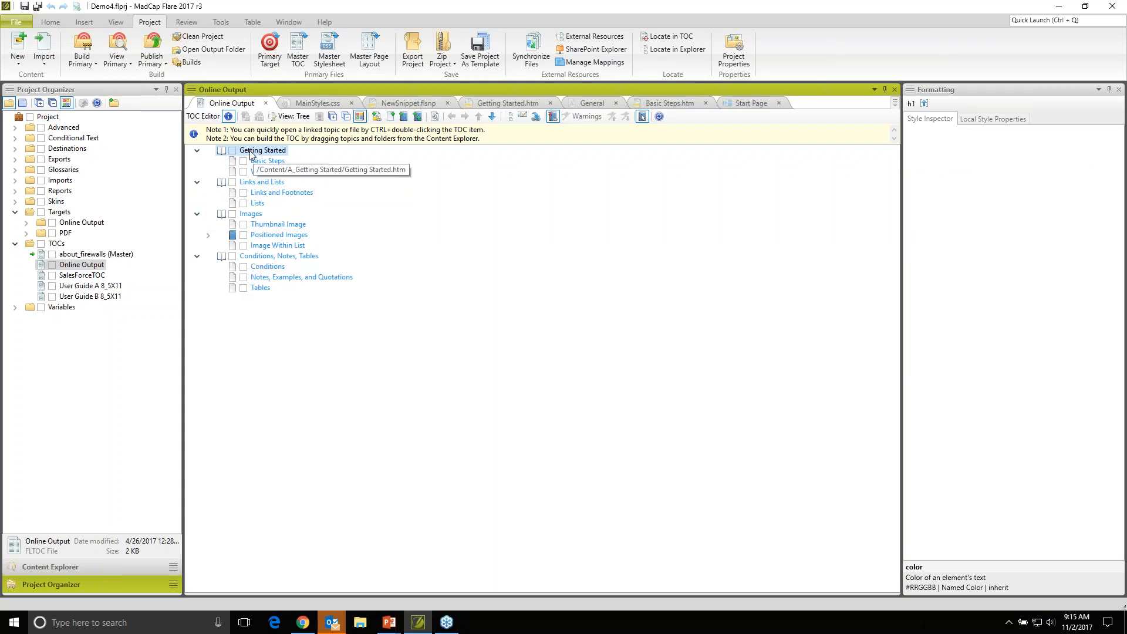
- Move the What's New entry above Basic Steps in the Getting Started book
{"action": "left_click", "coordinate": [264, 172]}
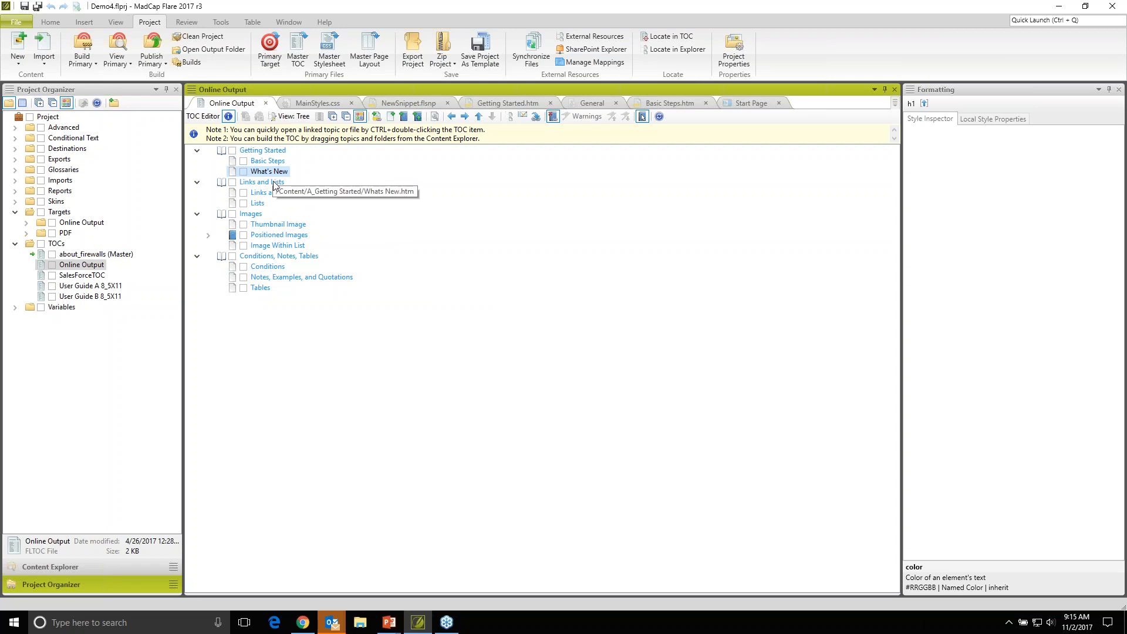
{"action": "left_click_drag", "start_coordinate": [276, 172], "coordinate": [271, 162]}
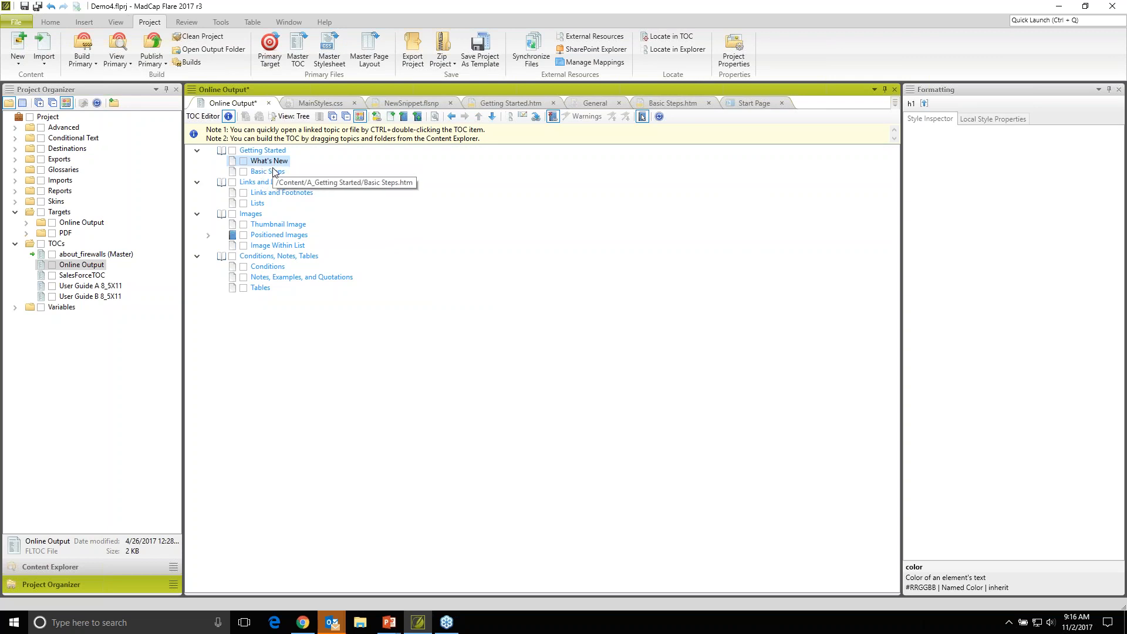
{"action": "left_click", "coordinate": [493, 118]}
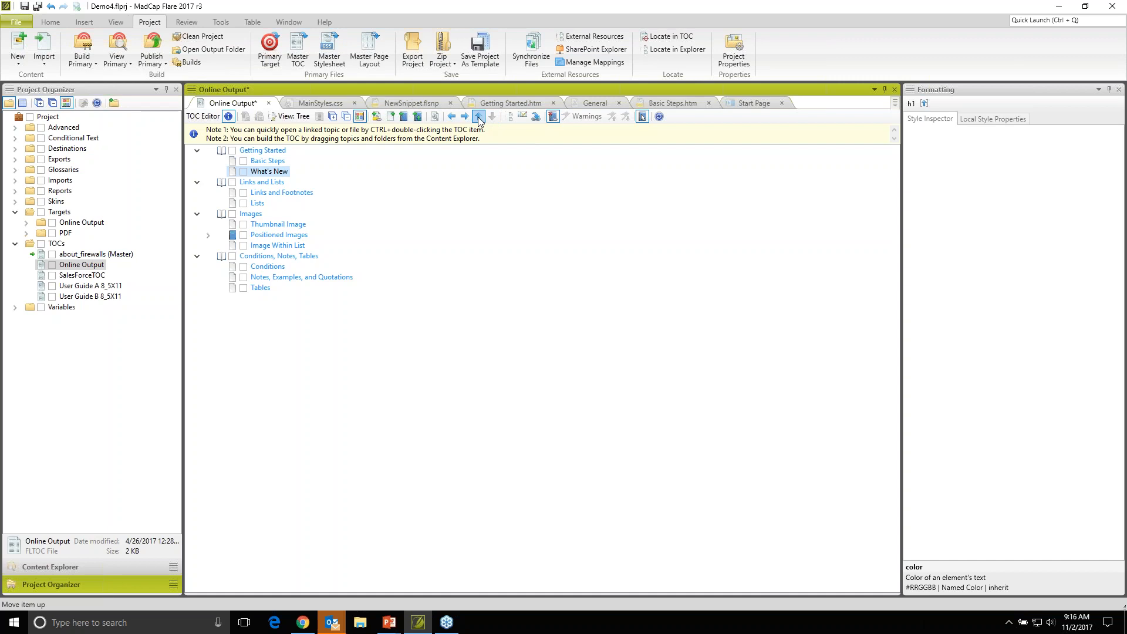
{"action": "left_click", "coordinate": [479, 118]}
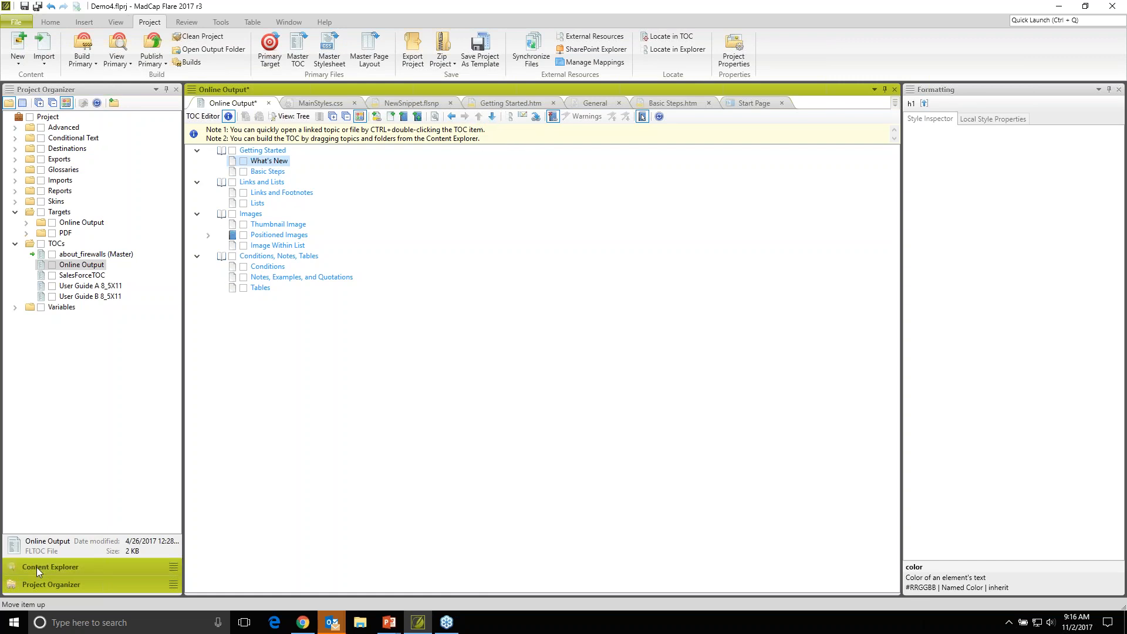
- Add the About Firewalls.htm topic after Basic Steps as a top-level table of contents entry and save the TOC
{"action": "left_click", "coordinate": [89, 566]}
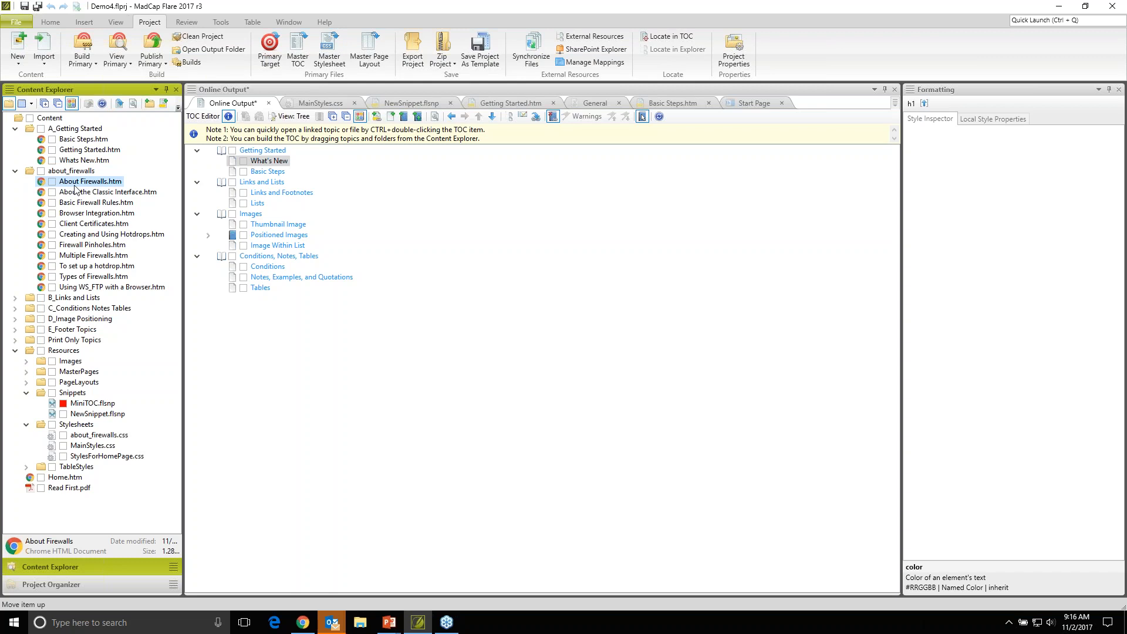
{"action": "left_click_drag", "start_coordinate": [67, 186], "coordinate": [252, 175]}
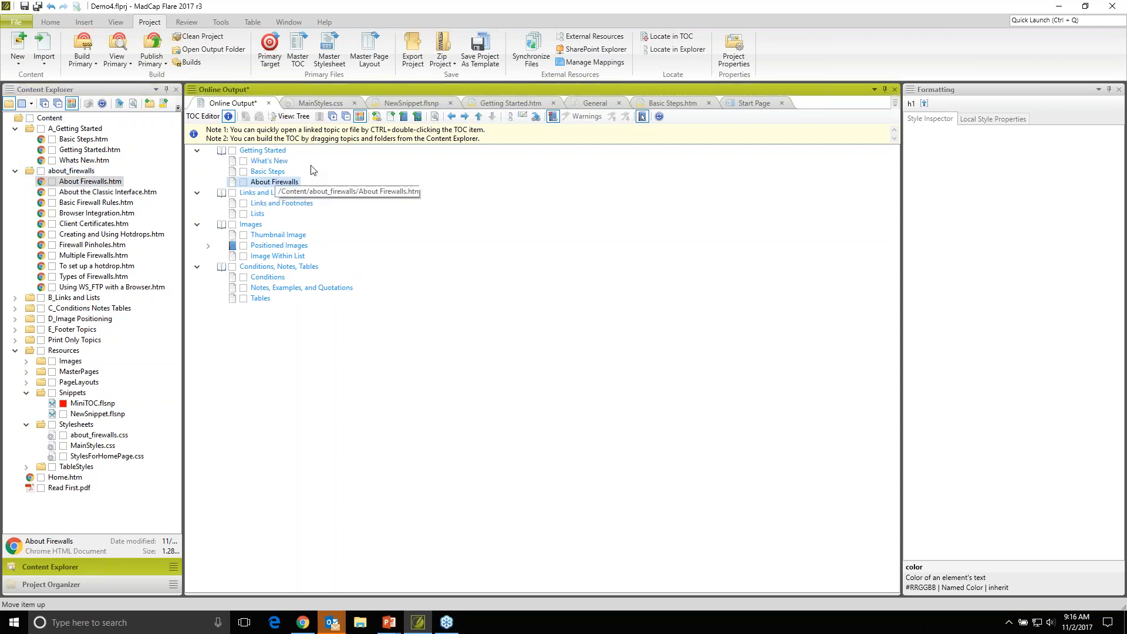
{"action": "left_click", "coordinate": [452, 116]}
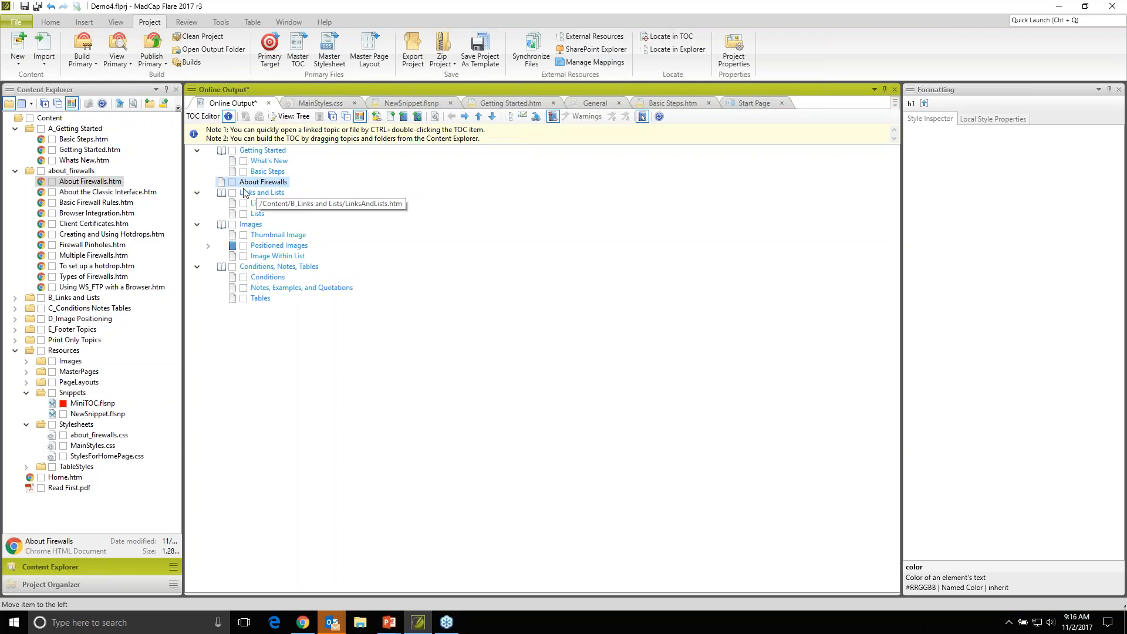
{"action": "key", "text": "ctrl+s"}
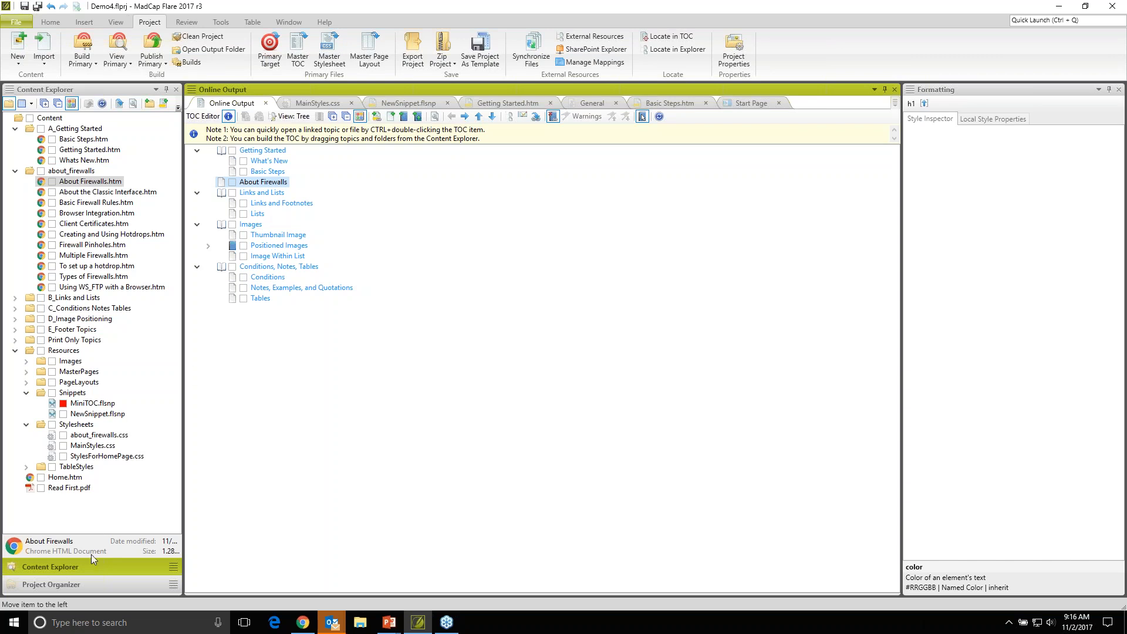
- Show the project's output targets in the Project Organizer, with the TOCs folder collapsed and the Online Output and PDF target folders expanded
{"action": "left_click", "coordinate": [90, 584]}
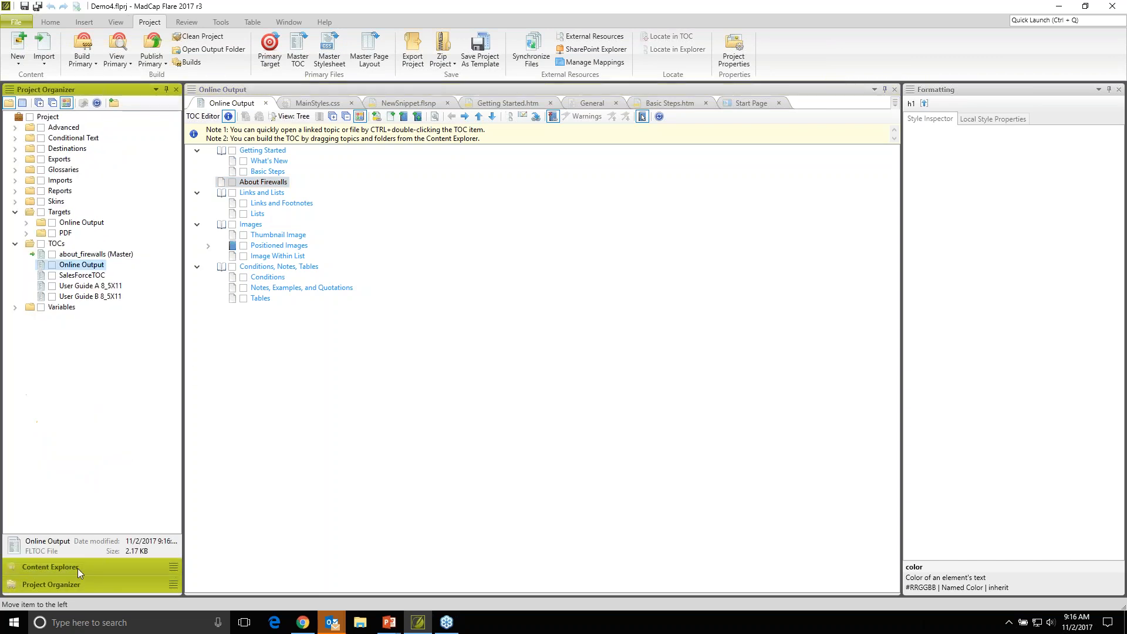
{"action": "left_click", "coordinate": [15, 247]}
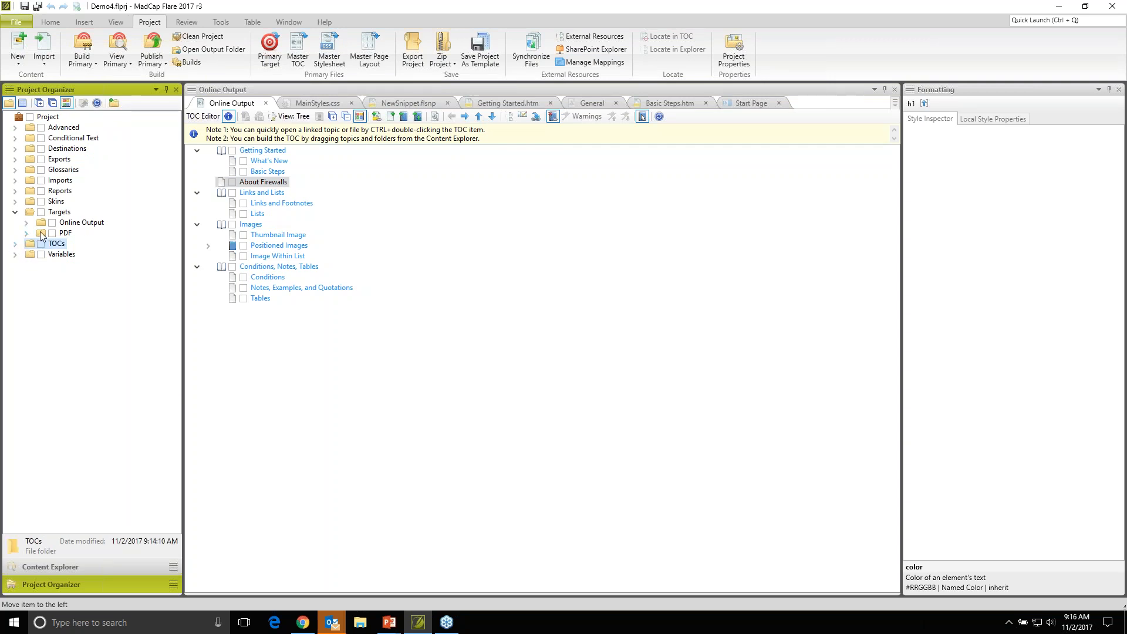
{"action": "left_click", "coordinate": [26, 224]}
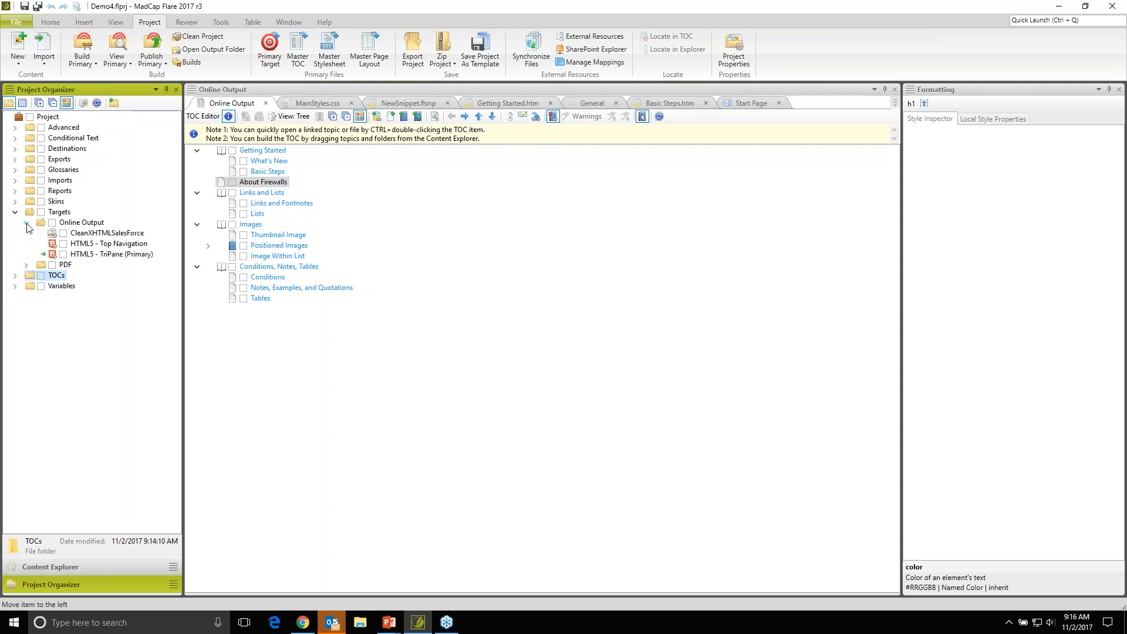
{"action": "left_click", "coordinate": [26, 265]}
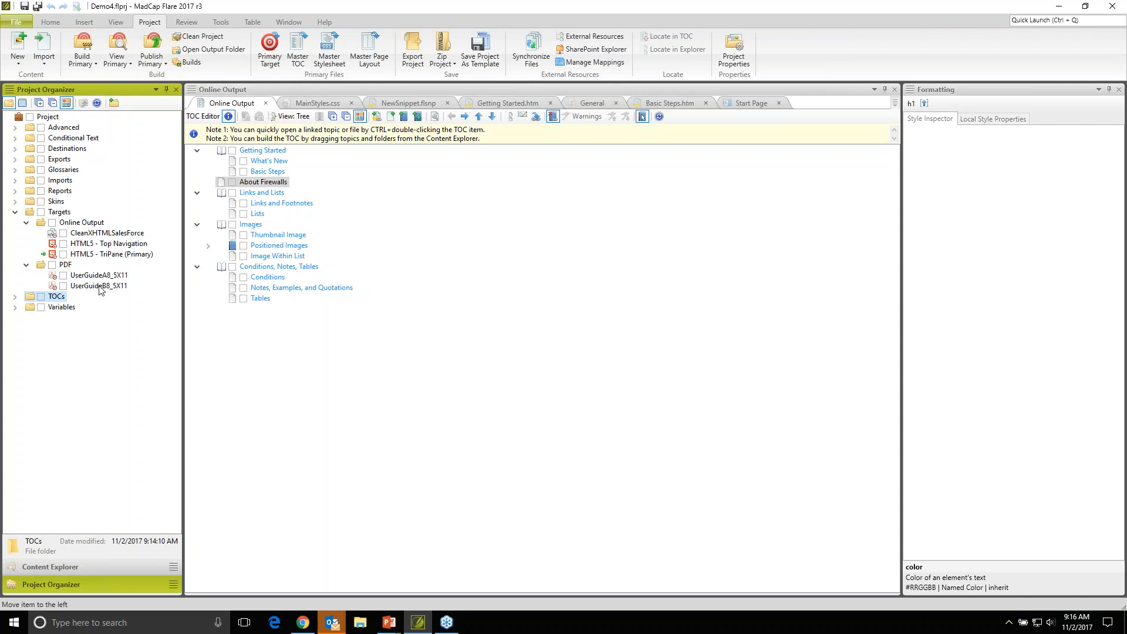
{"action": "right_click", "coordinate": [61, 220]}
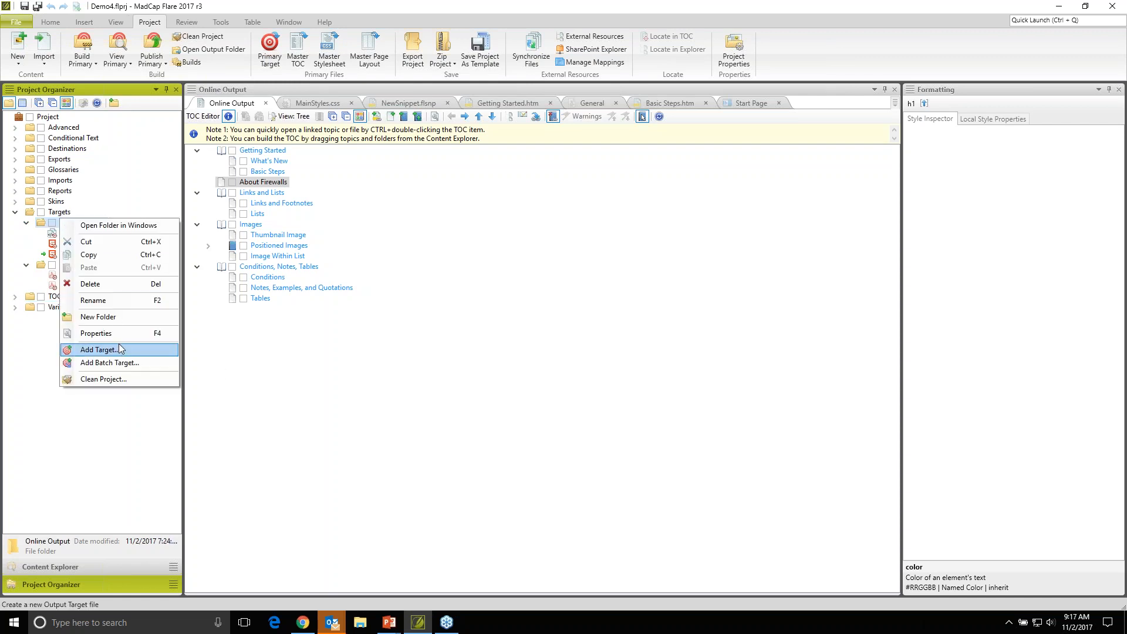
{"action": "left_click", "coordinate": [38, 346]}
{"action": "right_click", "coordinate": [85, 245]}
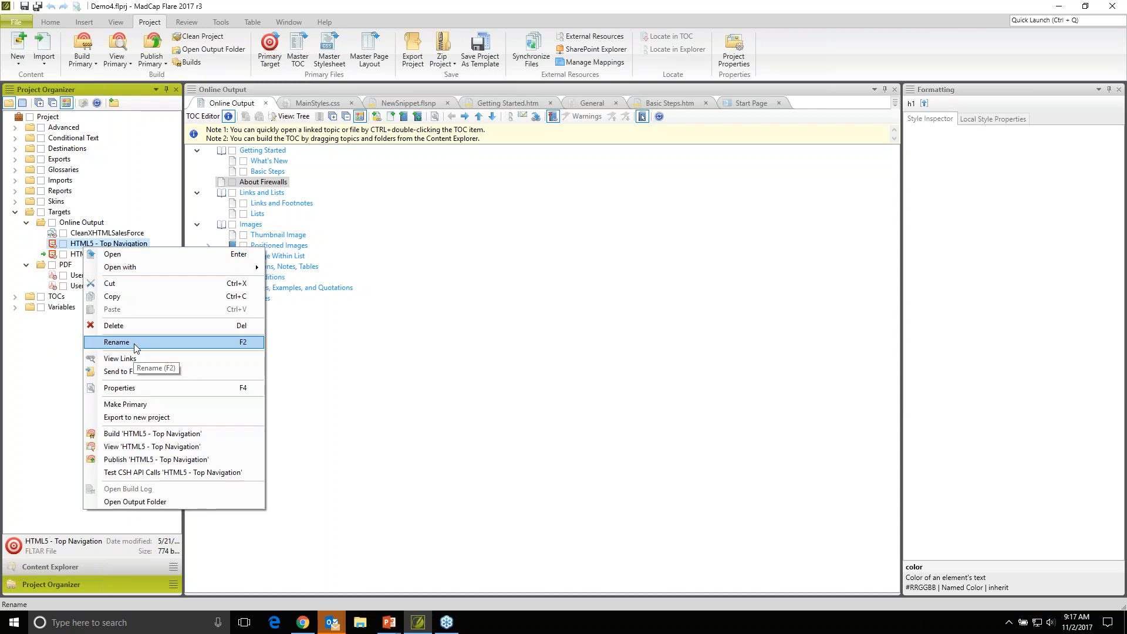
{"action": "left_click", "coordinate": [82, 247]}
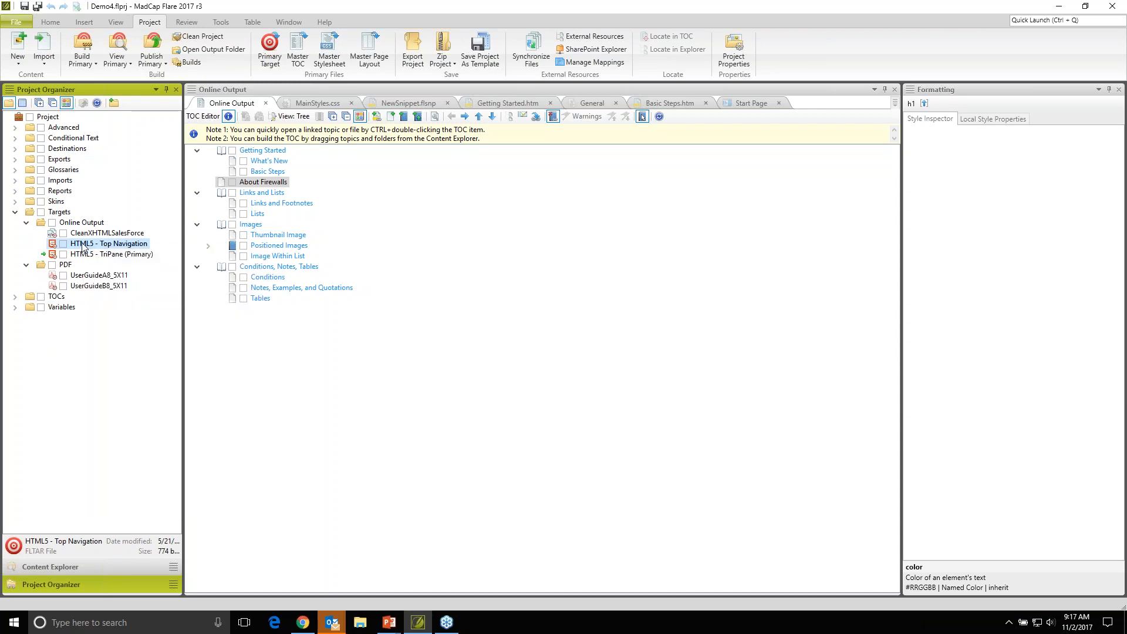
- Open the HTML5 - Top Navigation target and review the available output types, keeping HTML5
{"action": "double_click", "coordinate": [82, 246]}
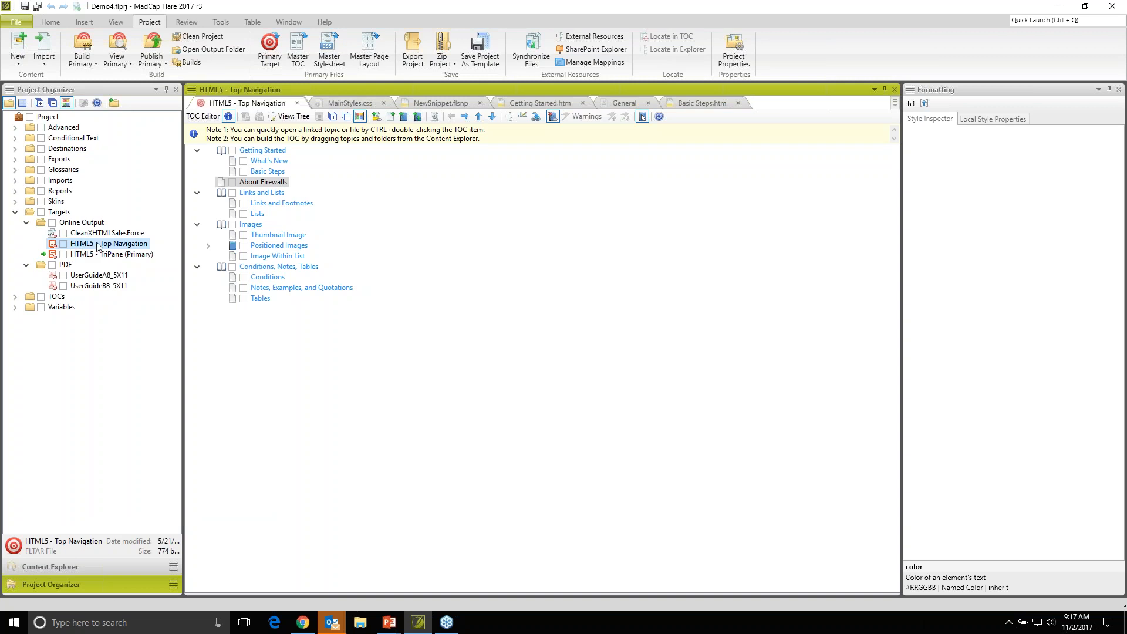
{"action": "left_click", "coordinate": [219, 153]}
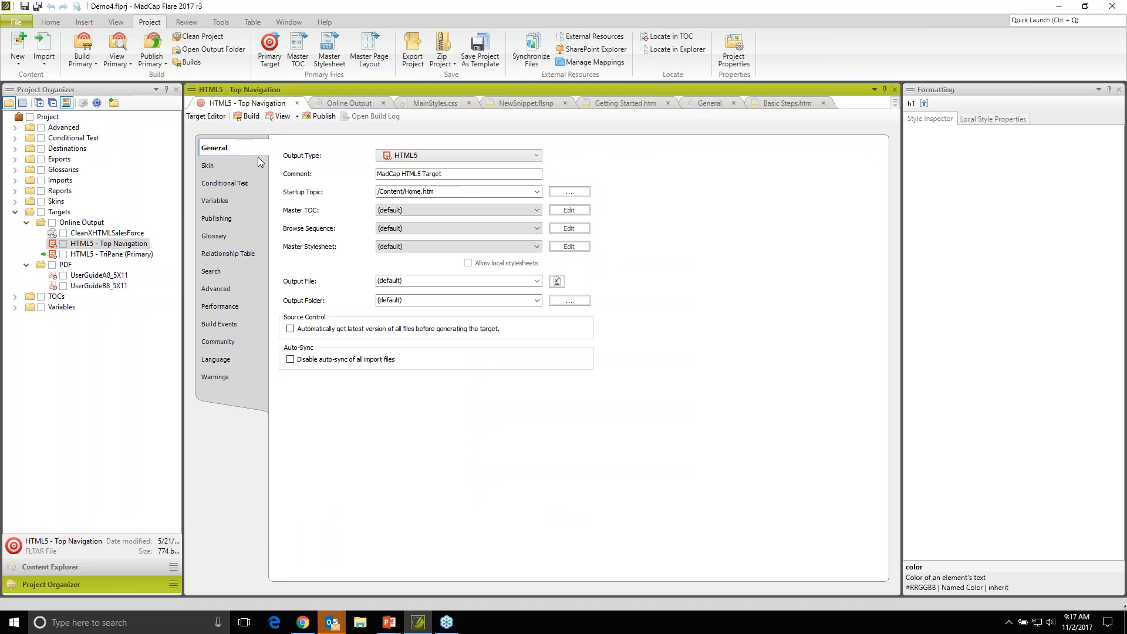
{"action": "left_click", "coordinate": [414, 157]}
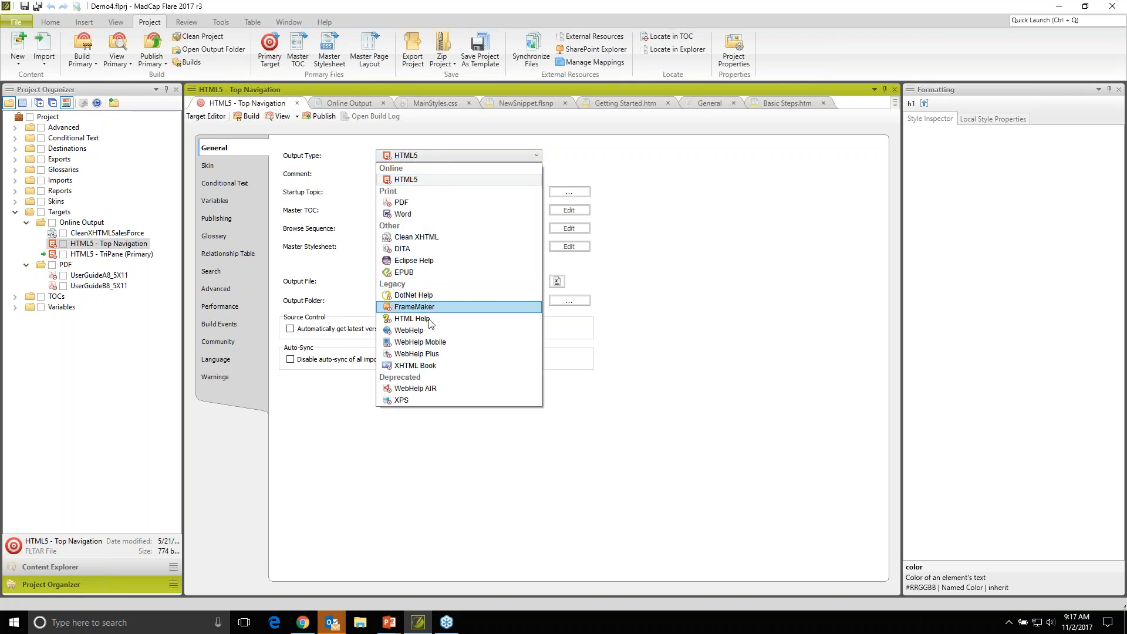
{"action": "left_click", "coordinate": [422, 179]}
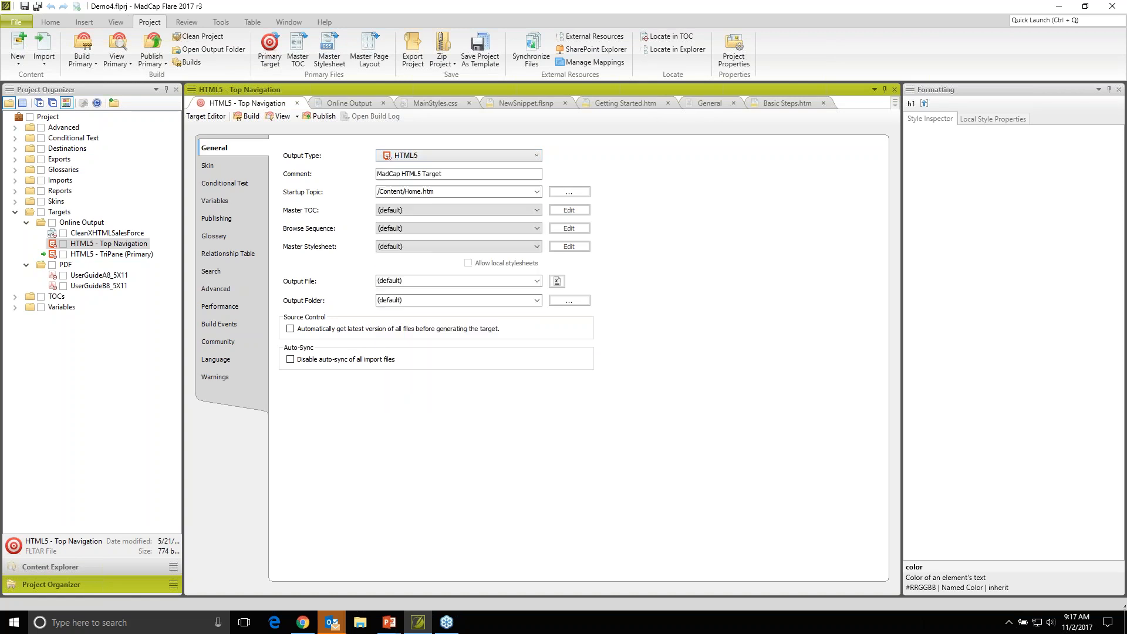
- Set the target's Master TOC to Online Output, then save the target after reviewing its conditional text settings
{"action": "left_click", "coordinate": [407, 209]}
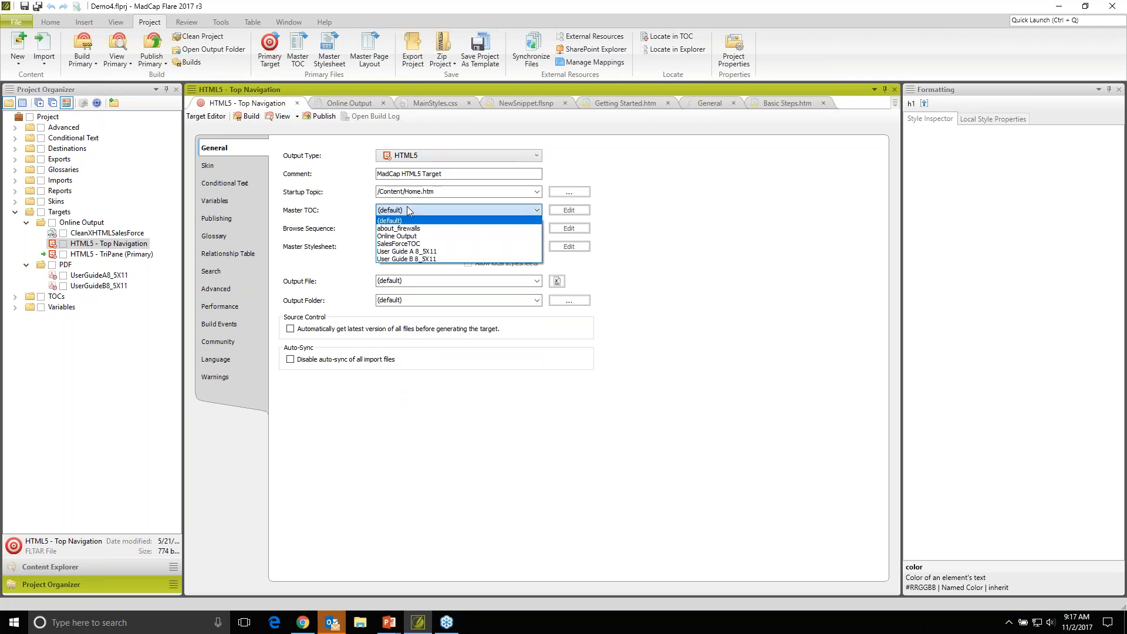
{"action": "left_click", "coordinate": [427, 237]}
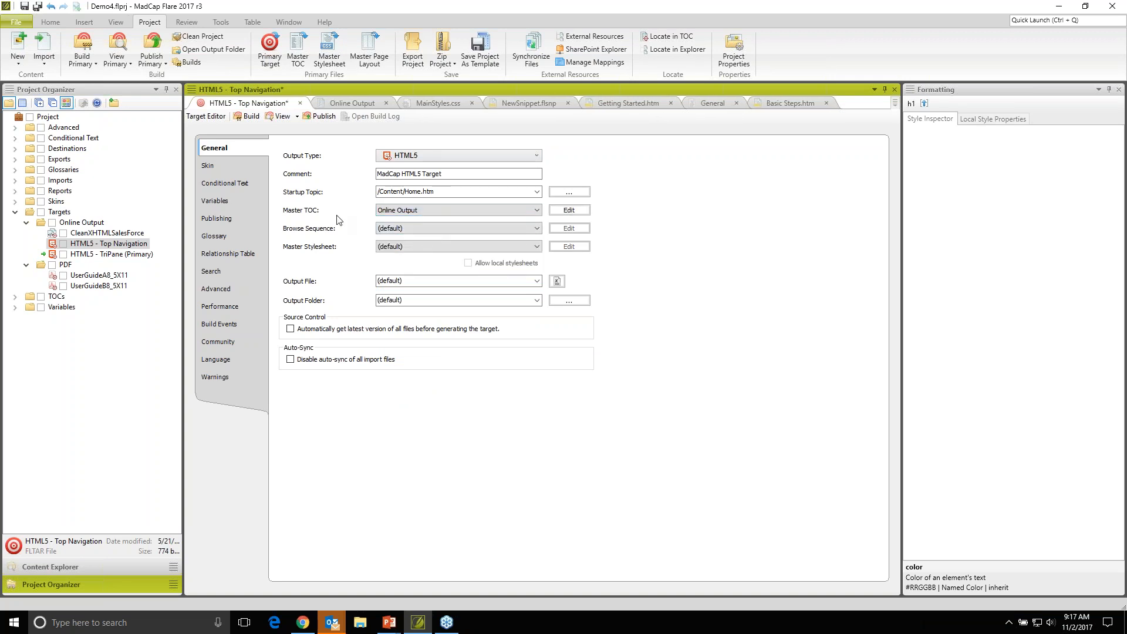
{"action": "left_click", "coordinate": [230, 186]}
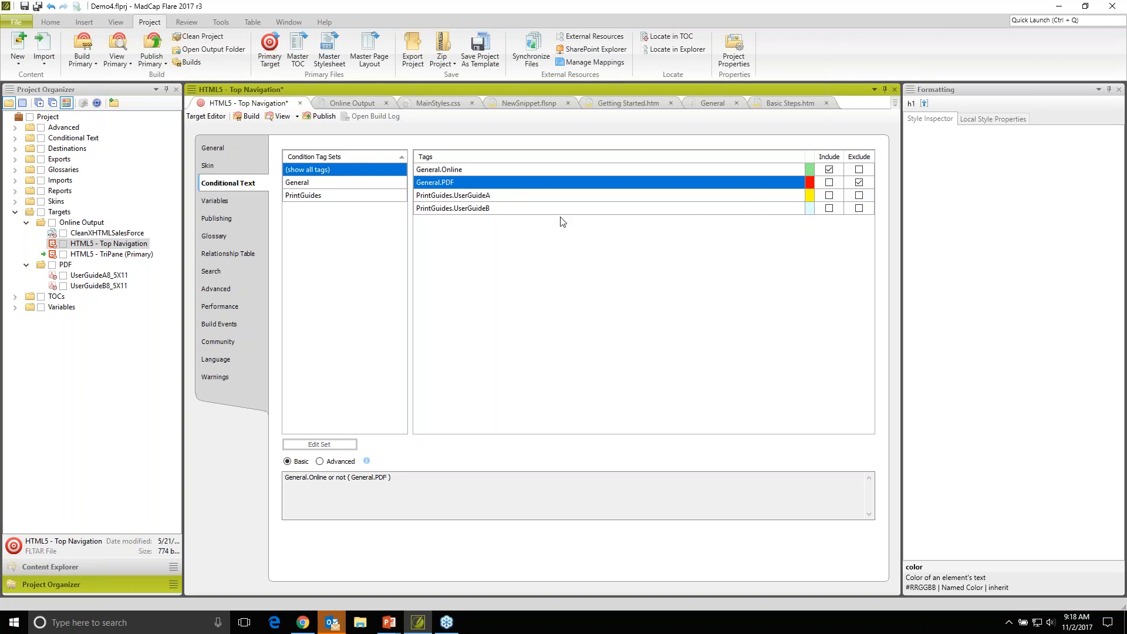
{"action": "key", "text": "ctrl+s"}
- Build the HTML5 - Top Navigation target and the UserGuideA8_5X11 PDF target
{"action": "left_click", "coordinate": [250, 116]}
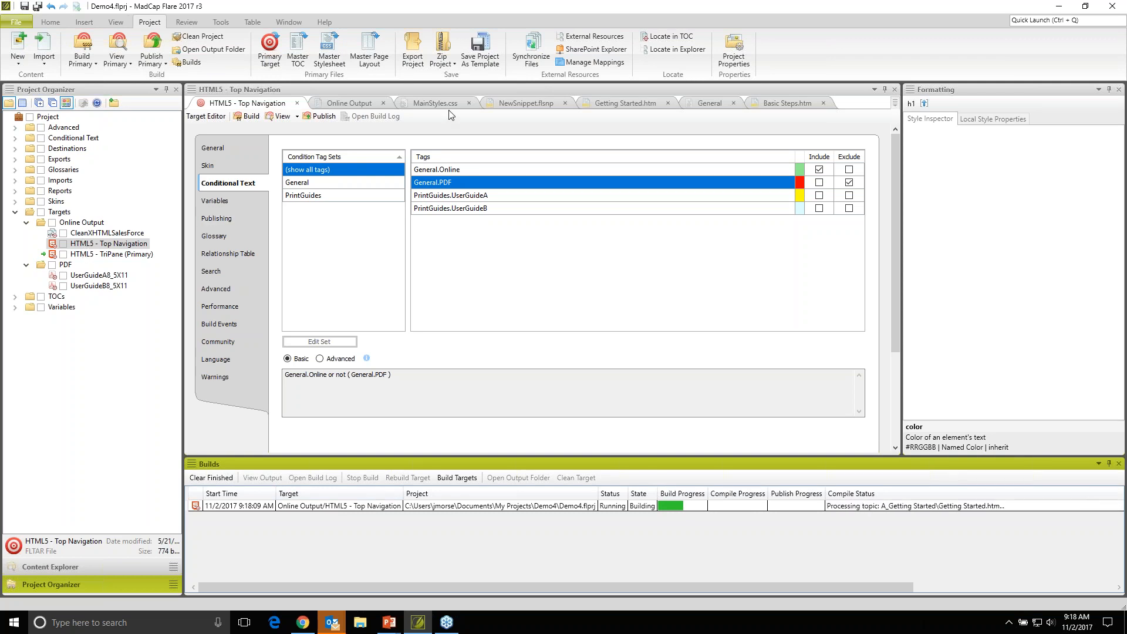
{"action": "right_click", "coordinate": [88, 277]}
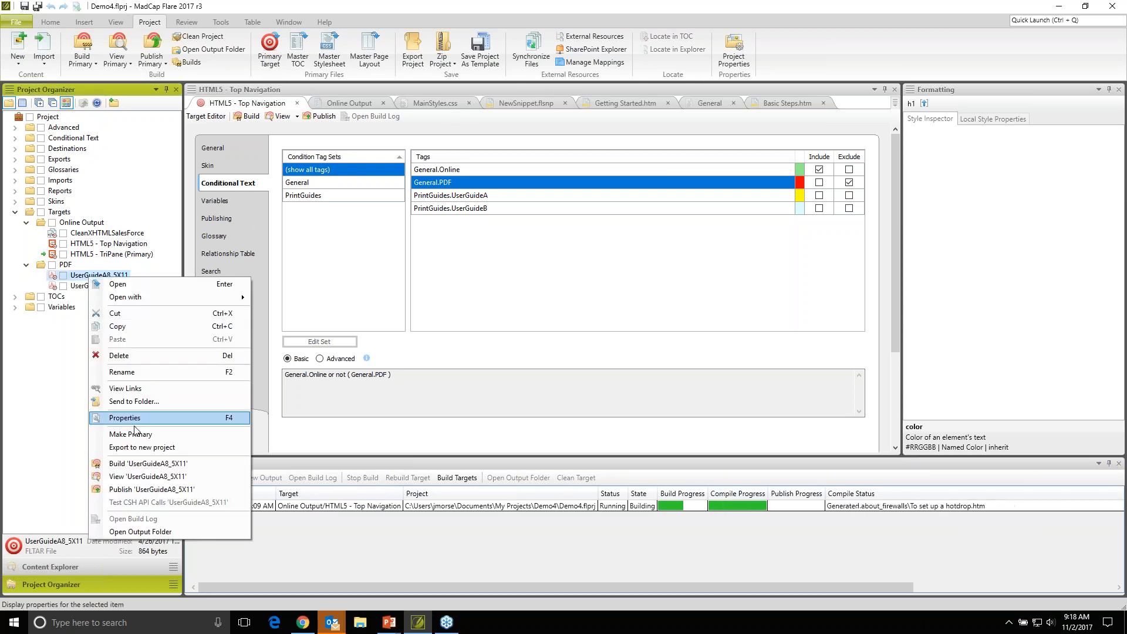
{"action": "left_click", "coordinate": [145, 465]}
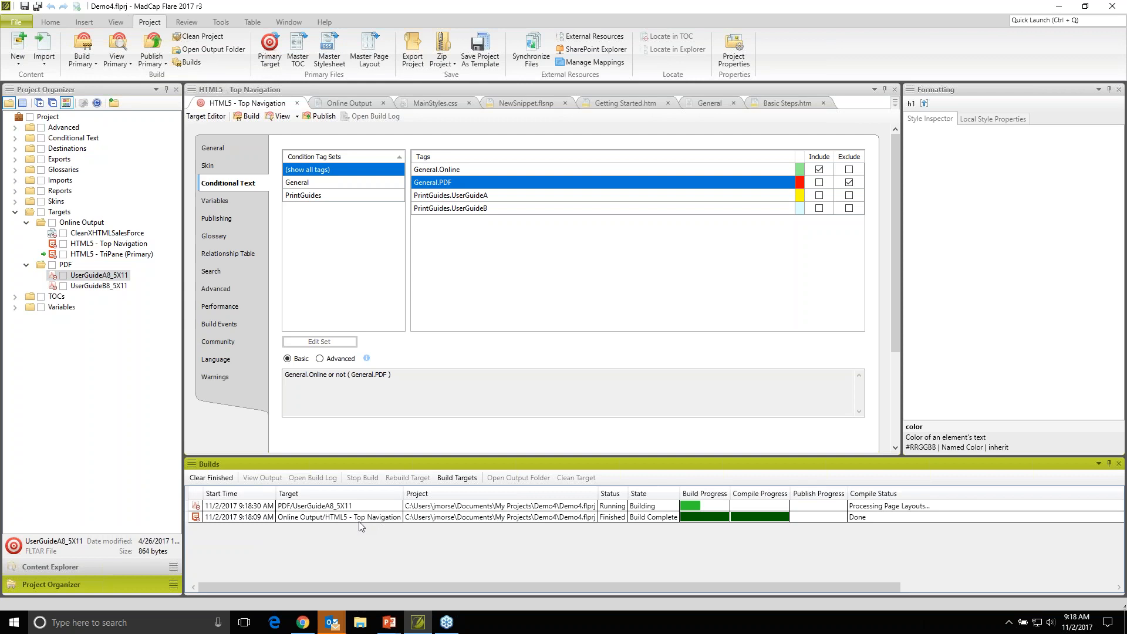
- Open the built HTML5 - Top Navigation output in the browser, maximize it, and examine the home page down to its footer
{"action": "left_click", "coordinate": [364, 518]}
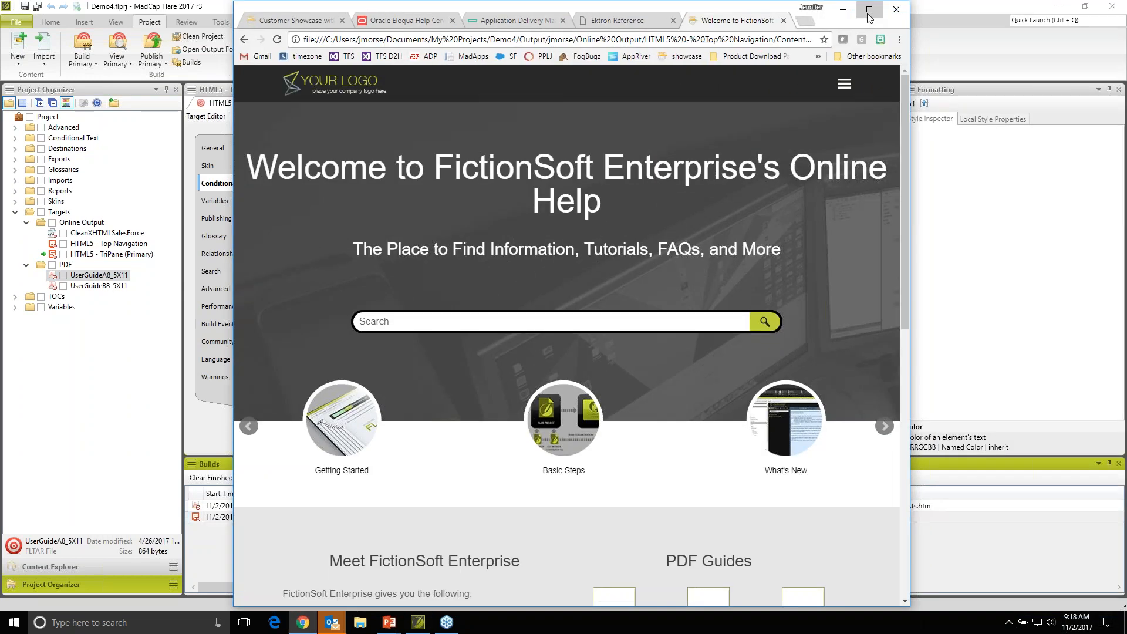
{"action": "left_click", "coordinate": [868, 10]}
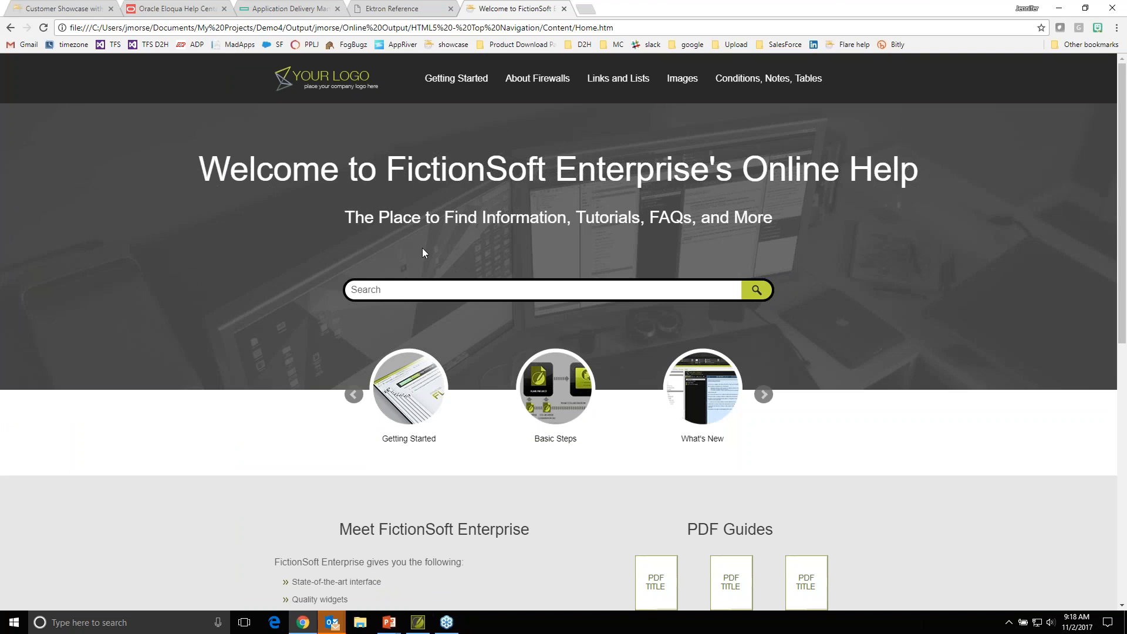
{"action": "scroll", "coordinate": [422, 251], "scroll_direction": "down", "scroll_amount": 7}
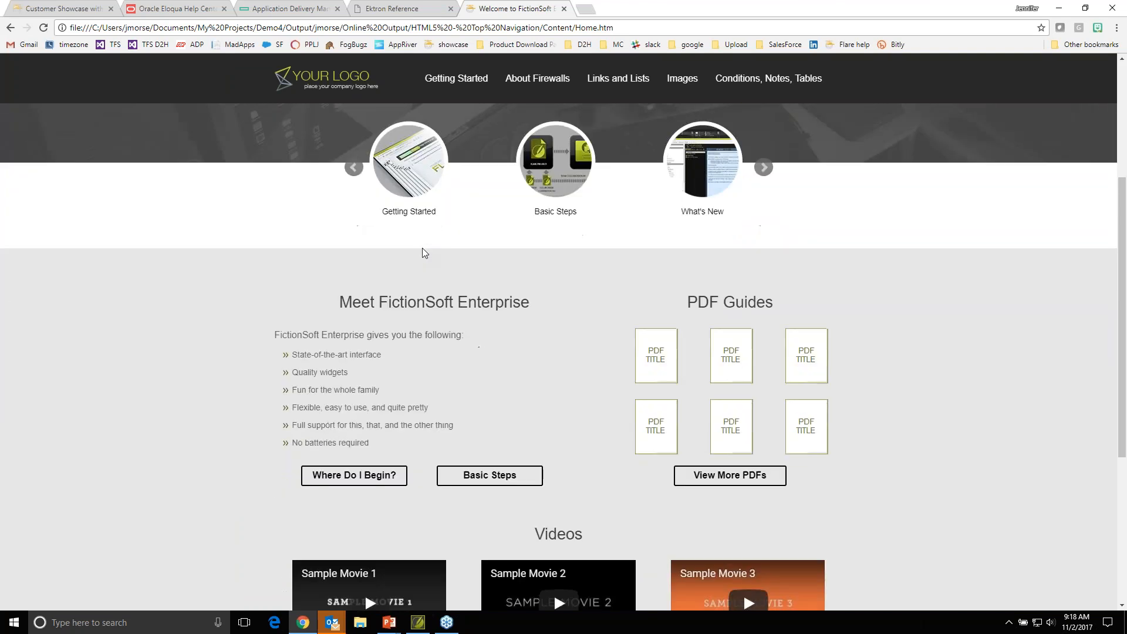
{"action": "scroll", "coordinate": [422, 248], "scroll_direction": "down", "scroll_amount": 1}
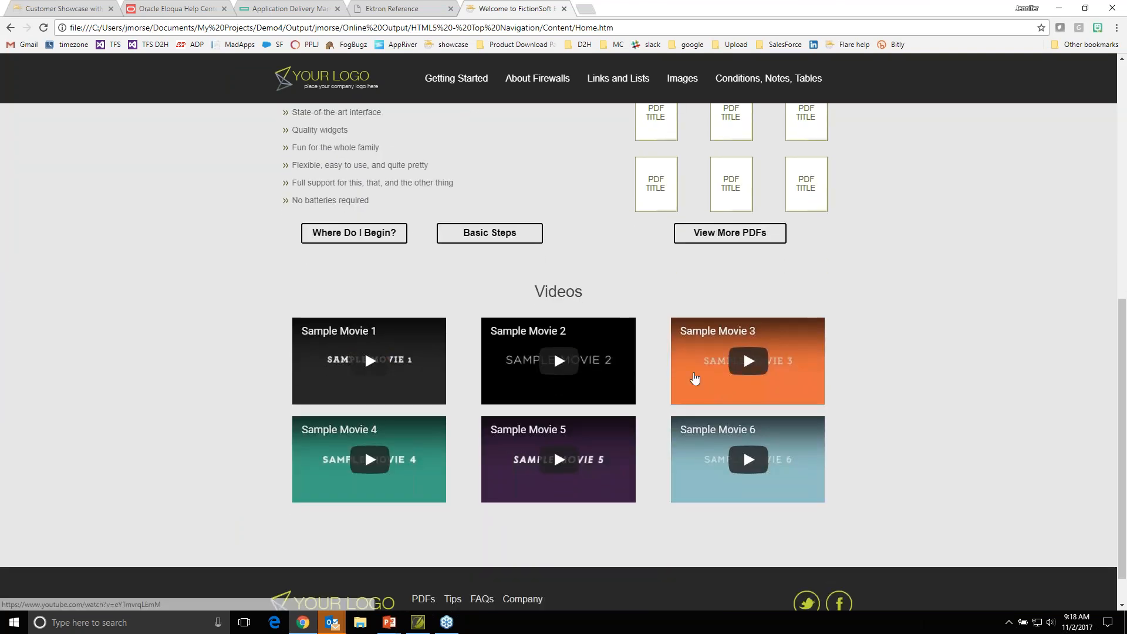
{"action": "scroll", "coordinate": [664, 478], "scroll_direction": "down", "scroll_amount": 1}
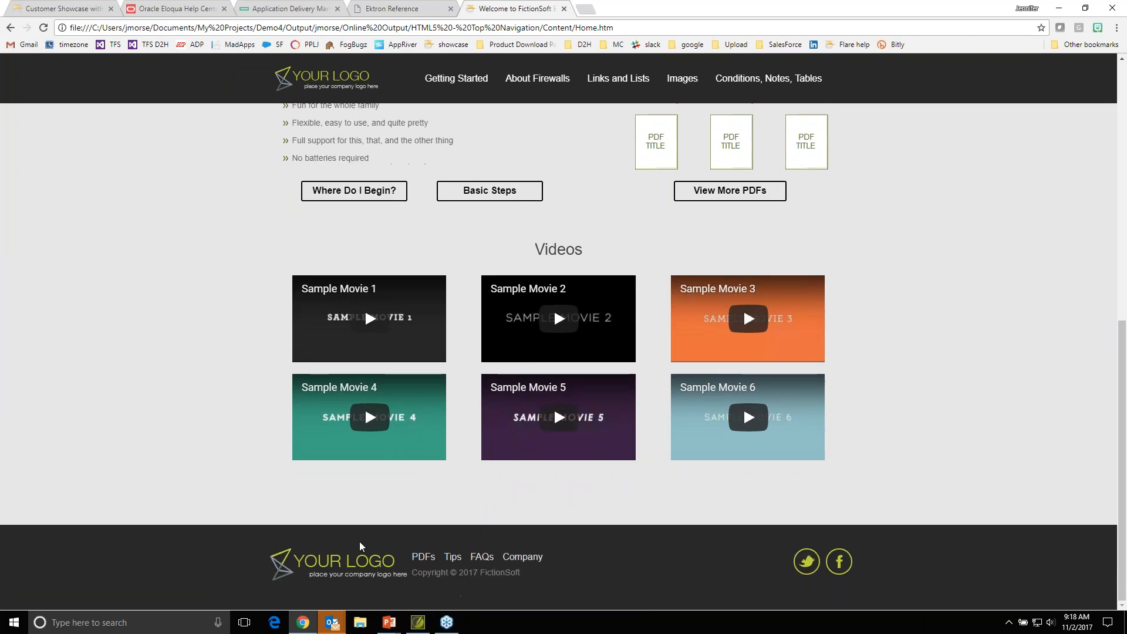
{"action": "scroll", "coordinate": [675, 411], "scroll_direction": "up", "scroll_amount": 7}
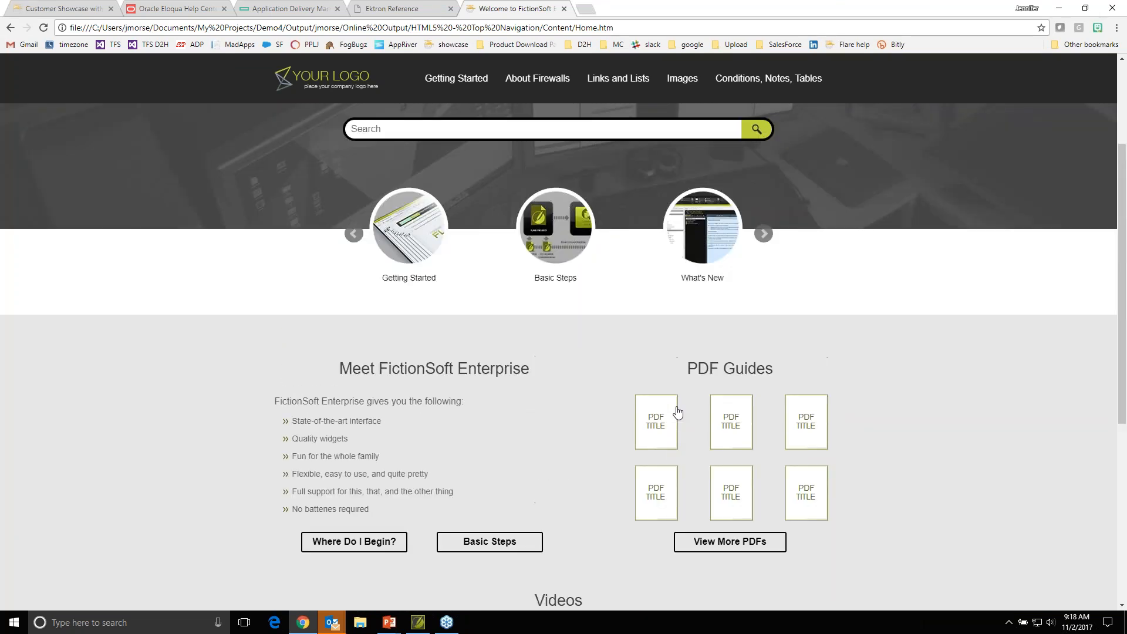
{"action": "scroll", "coordinate": [703, 381], "scroll_direction": "up", "scroll_amount": 2}
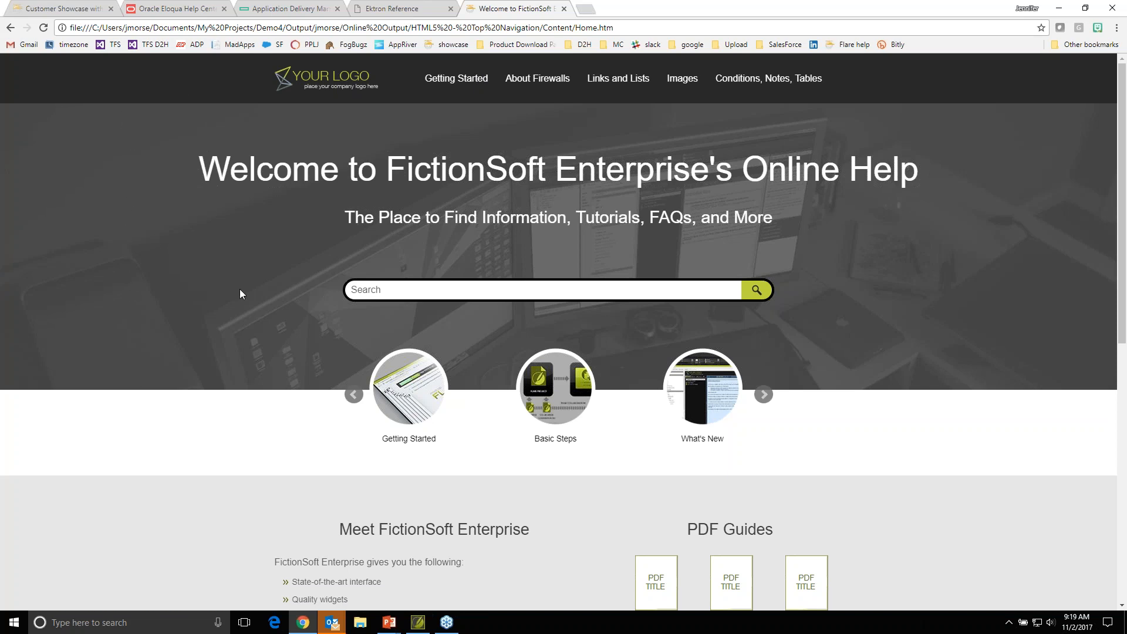
- Advance the home page's topic carousel to view its further entries
{"action": "mouse_move", "coordinate": [675, 80]}
{"action": "left_click", "coordinate": [762, 394]}
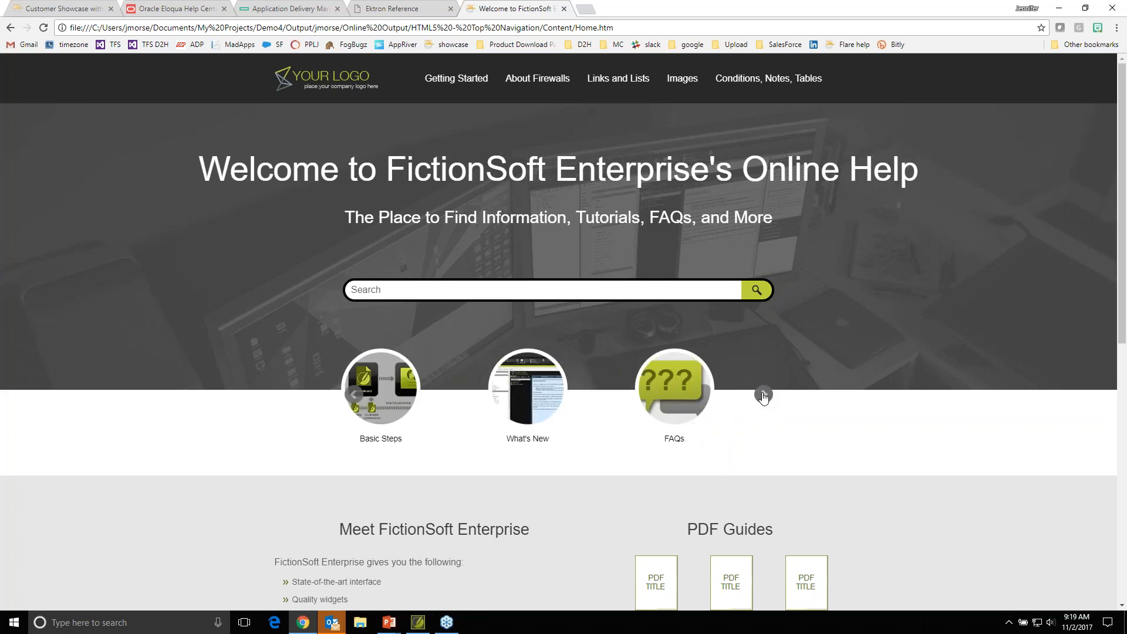
{"action": "left_click", "coordinate": [763, 394]}
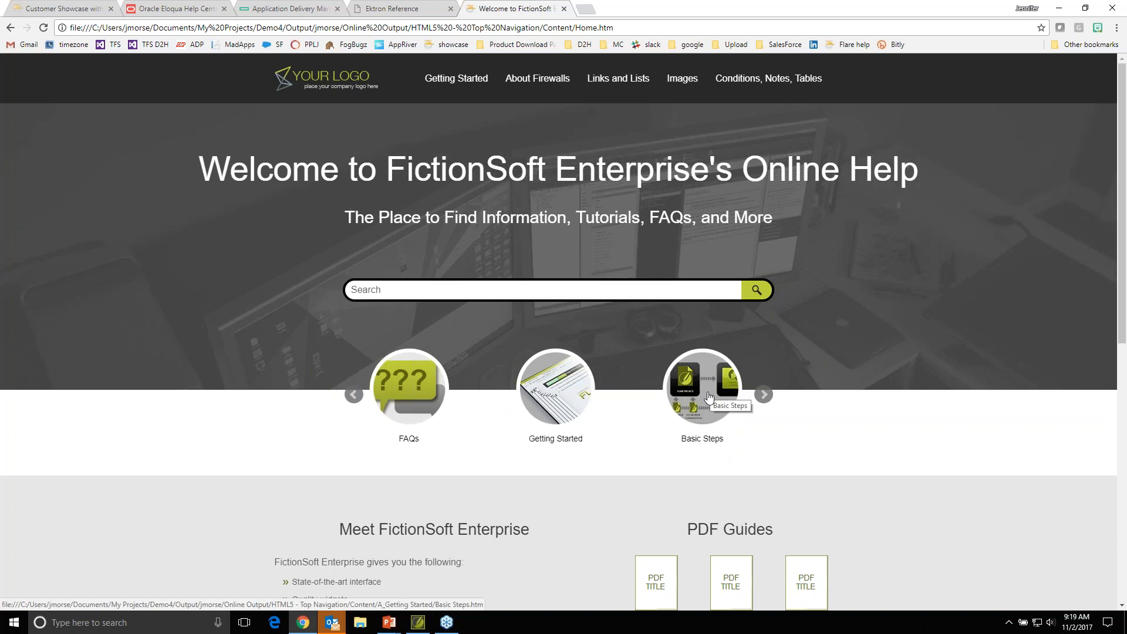
- View the About Firewalls topic in the help output, then the Conditions topic under Conditions, Notes, Tables
{"action": "left_click", "coordinate": [535, 85]}
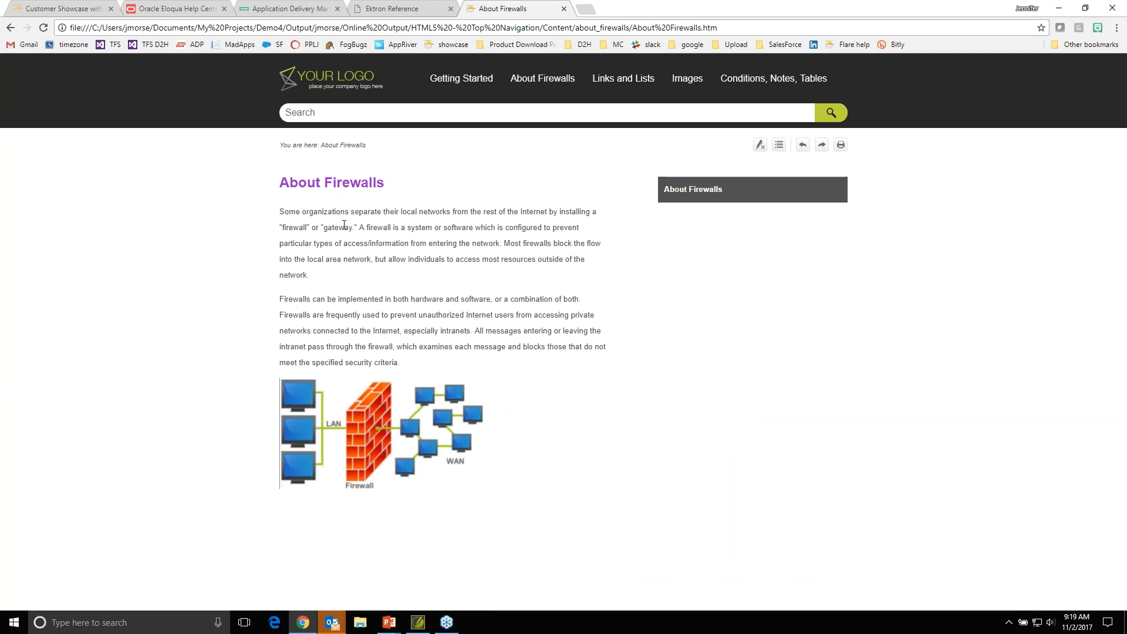
{"action": "double_click", "coordinate": [330, 183]}
{"action": "left_click", "coordinate": [368, 228]}
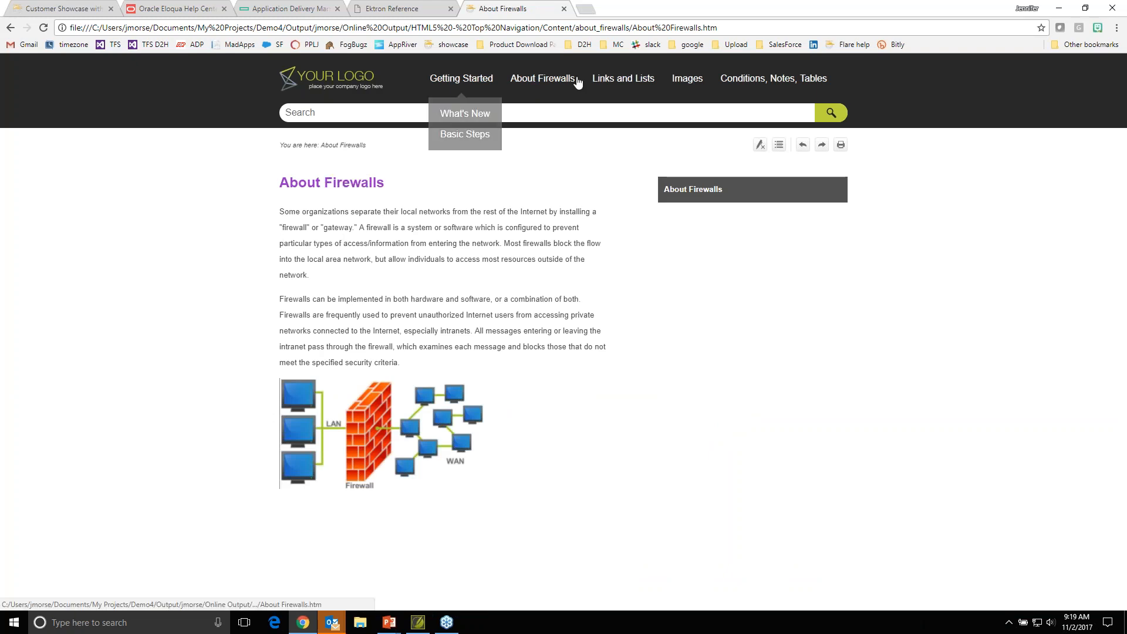
{"action": "mouse_move", "coordinate": [727, 75]}
{"action": "left_click", "coordinate": [713, 114]}
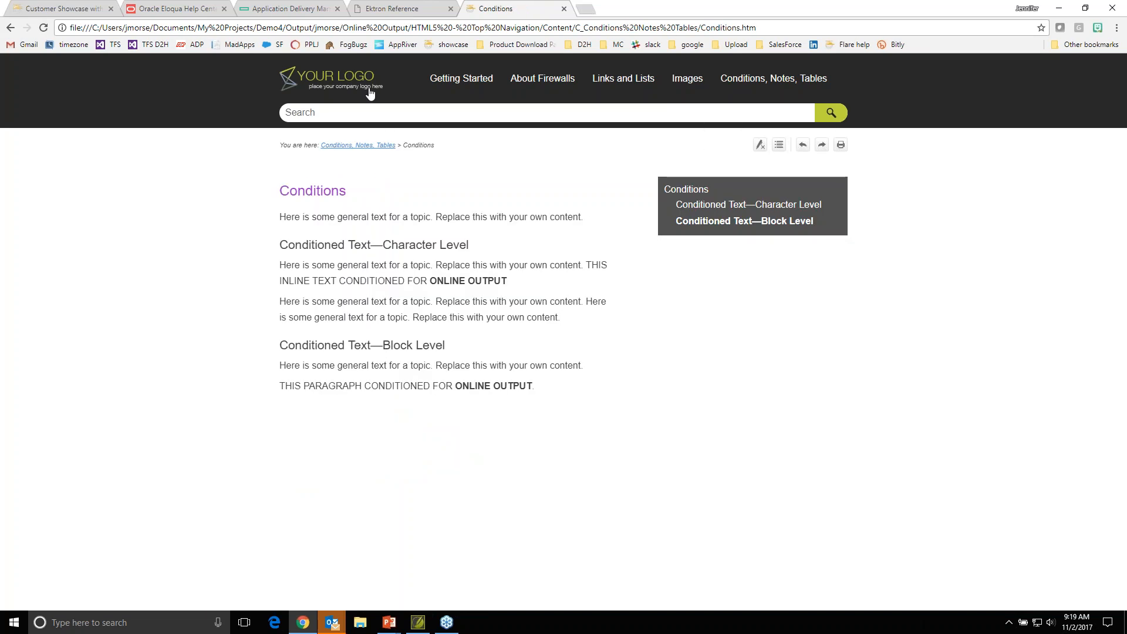
- Search the online help output for "topic"
{"action": "left_click", "coordinate": [355, 110]}
{"action": "type", "text": "topic"}
{"action": "key", "text": "Return"}
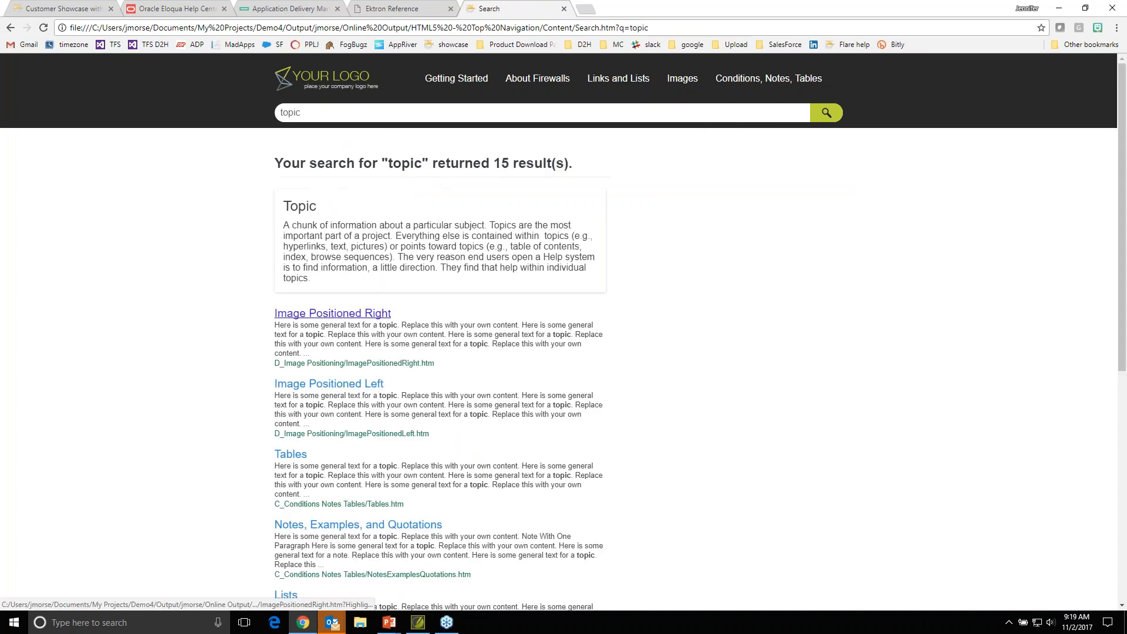
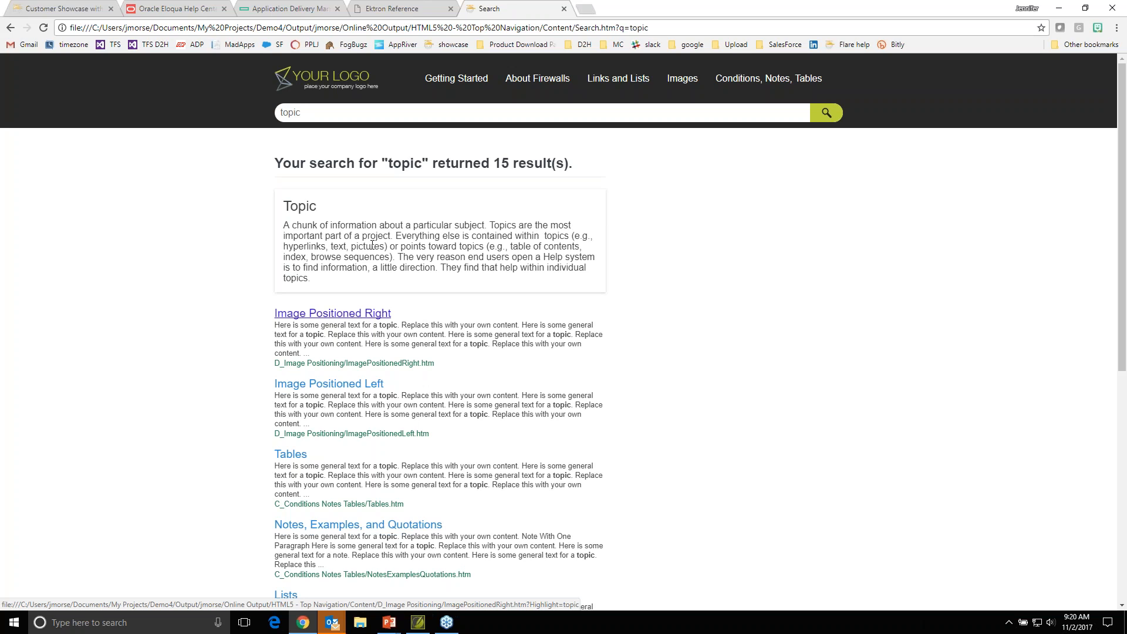
- Switch to MadCap Flare and view the Glossary settings of the HTML5 - Top Navigation target
{"action": "left_click", "coordinate": [418, 622]}
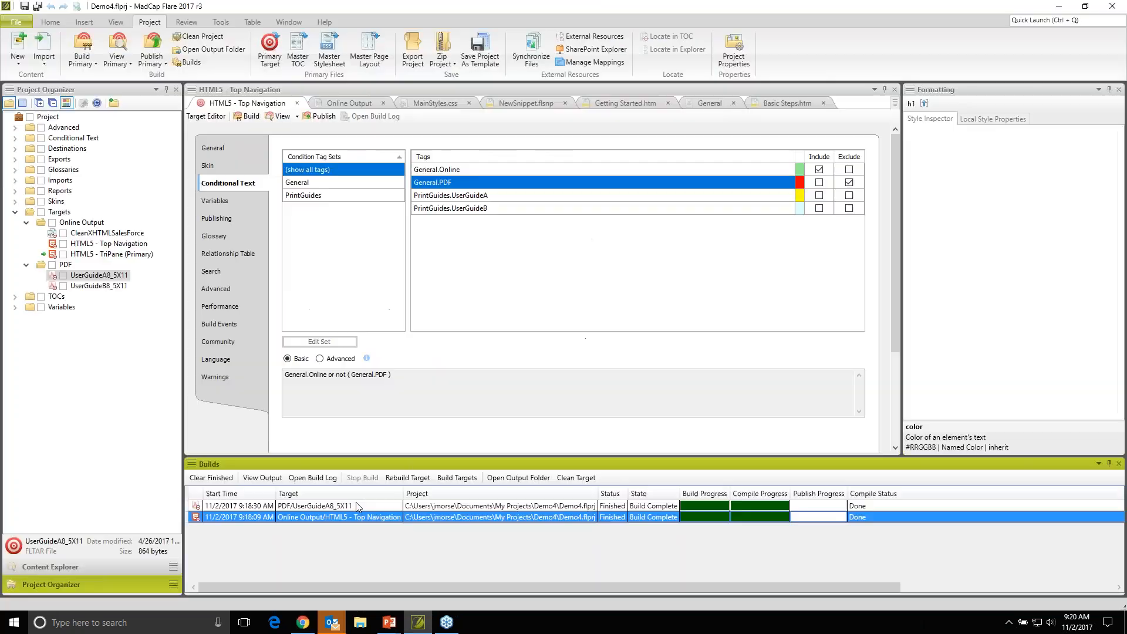
{"action": "left_click", "coordinate": [233, 235]}
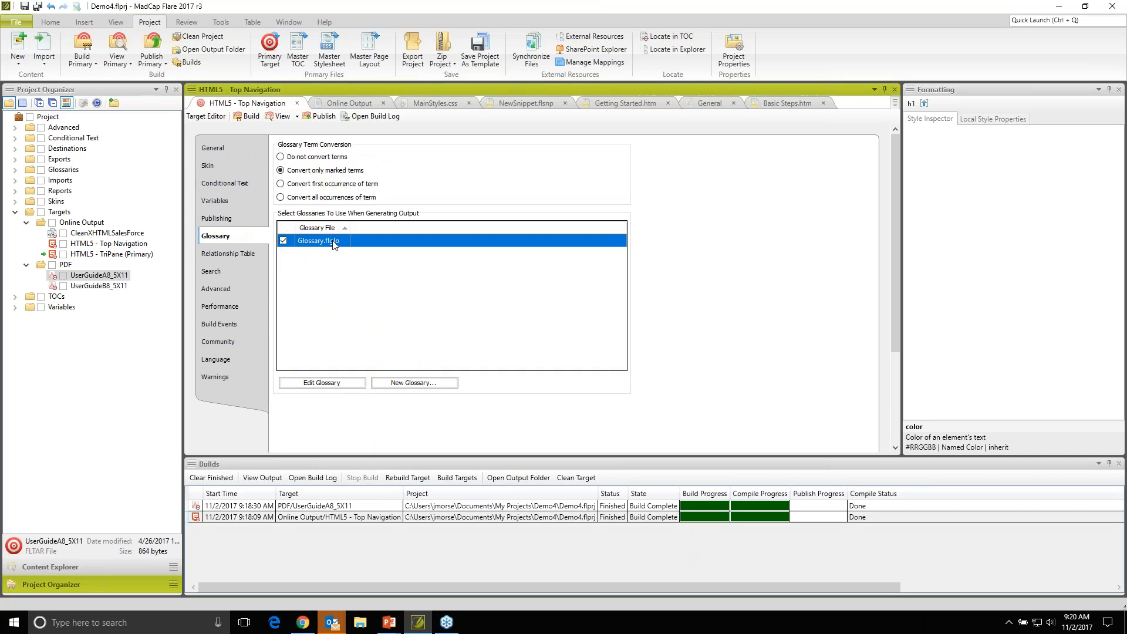
- Return to the browser, go back to the help output's home page, and look through it down to the Videos section
{"action": "left_click", "coordinate": [309, 627]}
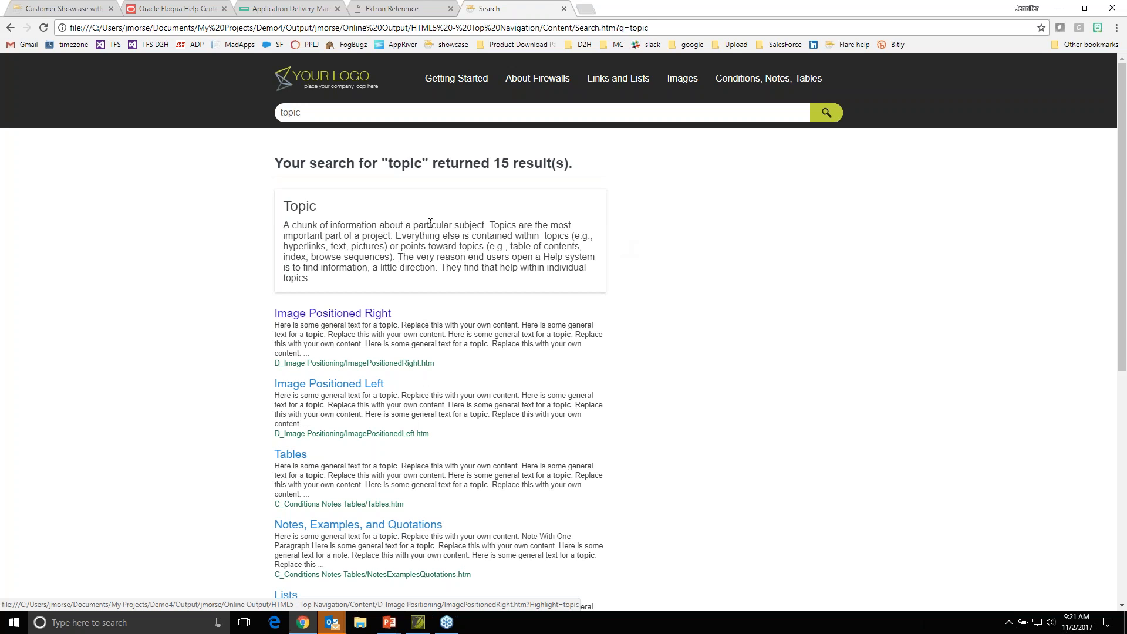
{"action": "left_click", "coordinate": [359, 90]}
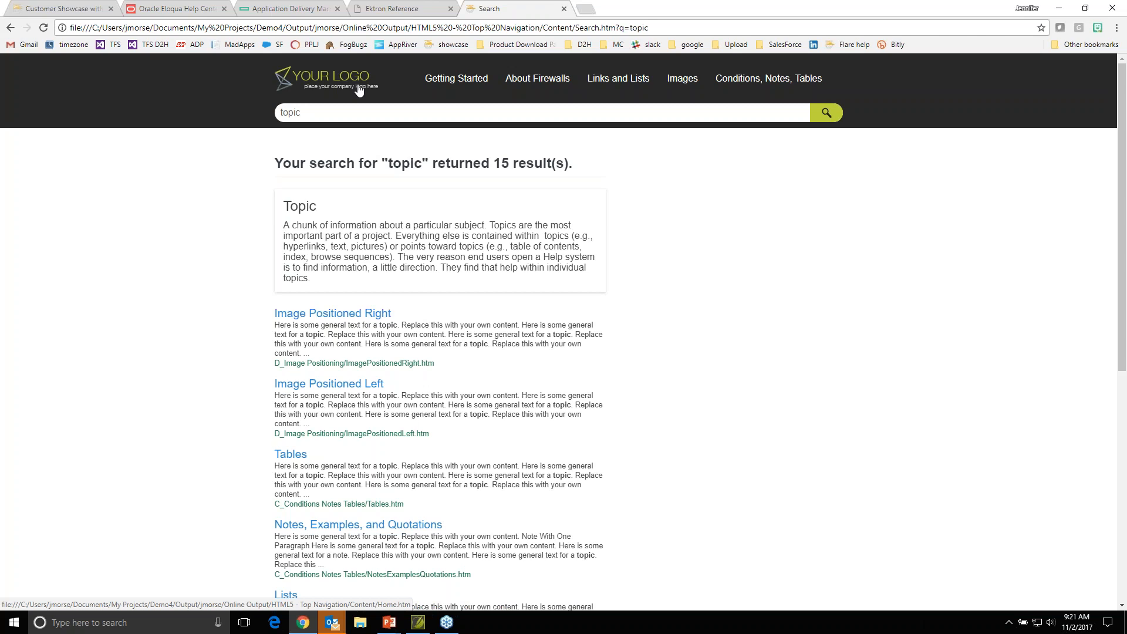
{"action": "scroll", "coordinate": [370, 317], "scroll_direction": "down", "scroll_amount": 8}
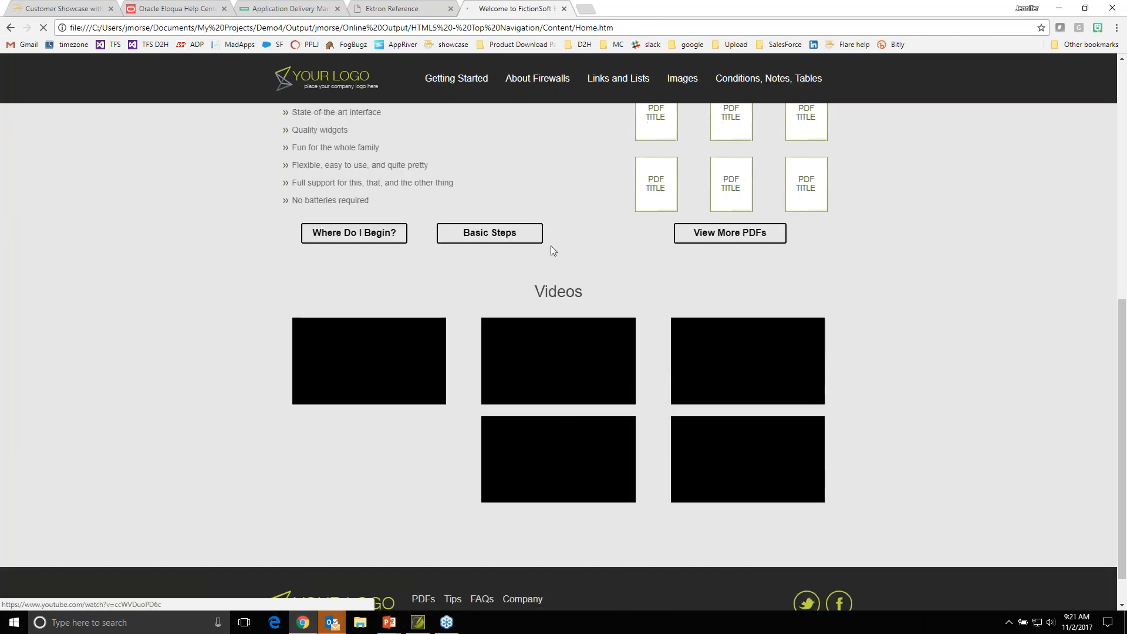
{"action": "scroll", "coordinate": [579, 262], "scroll_direction": "up", "scroll_amount": 3}
{"action": "scroll", "coordinate": [742, 526], "scroll_direction": "down", "scroll_amount": 3}
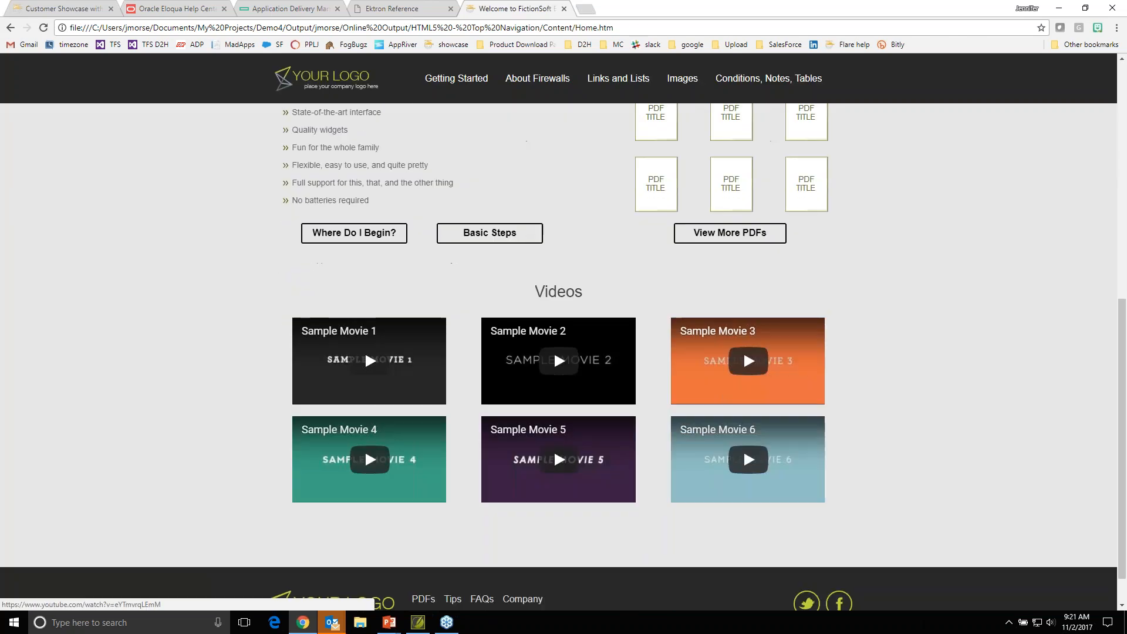
{"action": "scroll", "coordinate": [743, 525], "scroll_direction": "up", "scroll_amount": 5}
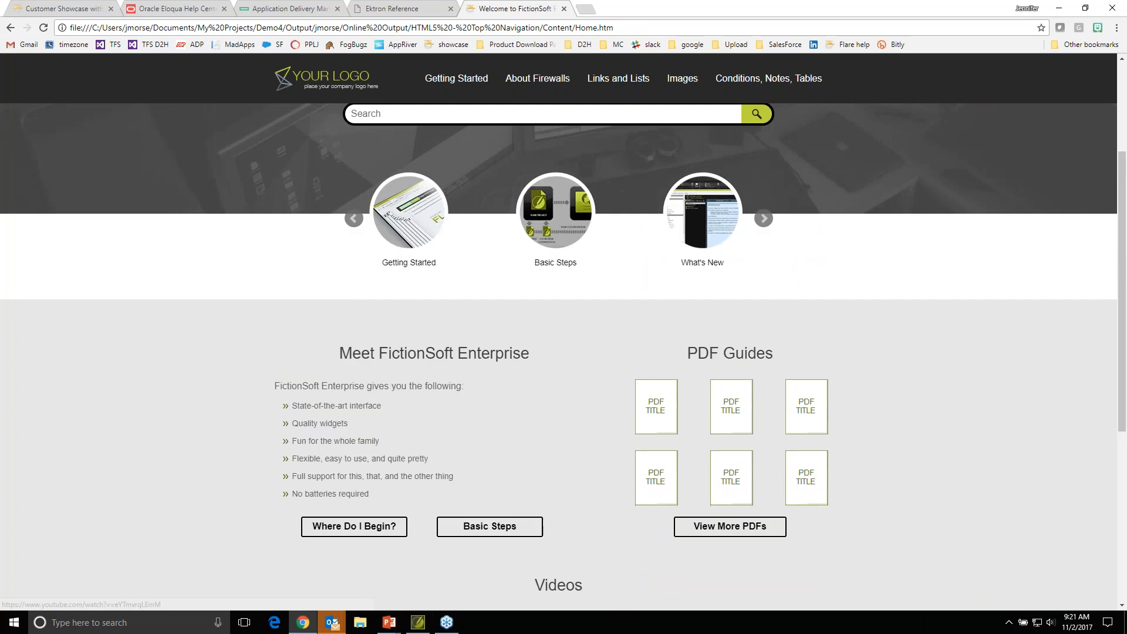
{"action": "scroll", "coordinate": [559, 350], "scroll_direction": "up", "scroll_amount": 3}
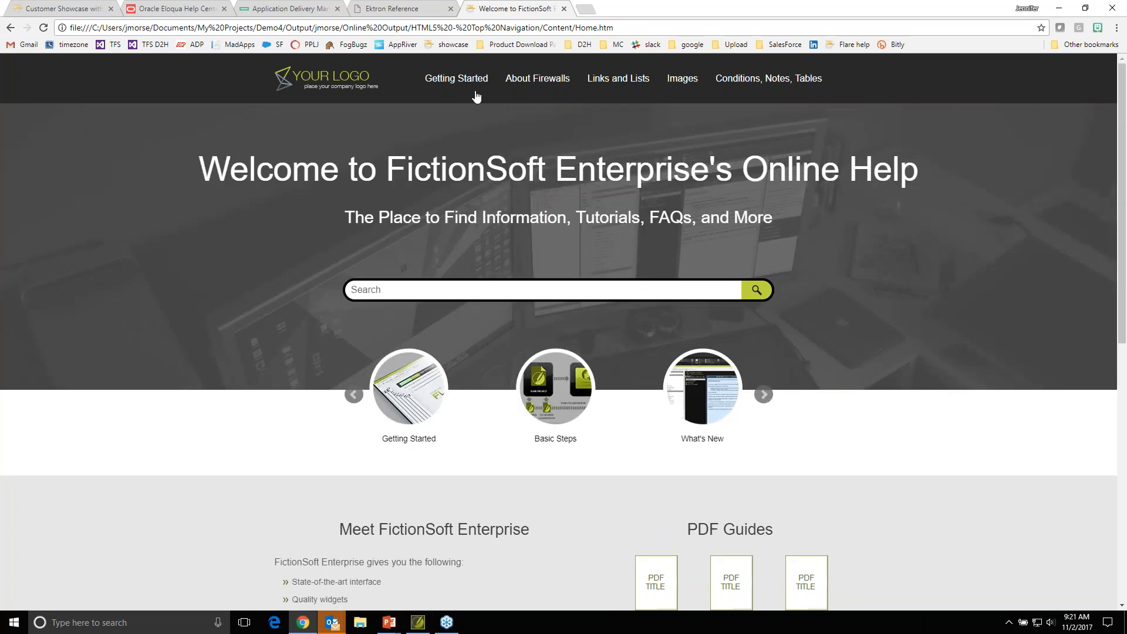
- Restore the browser window, narrow it to about phone width, and reposition it over Flare to preview the responsive layout
{"action": "left_click", "coordinate": [1086, 9]}
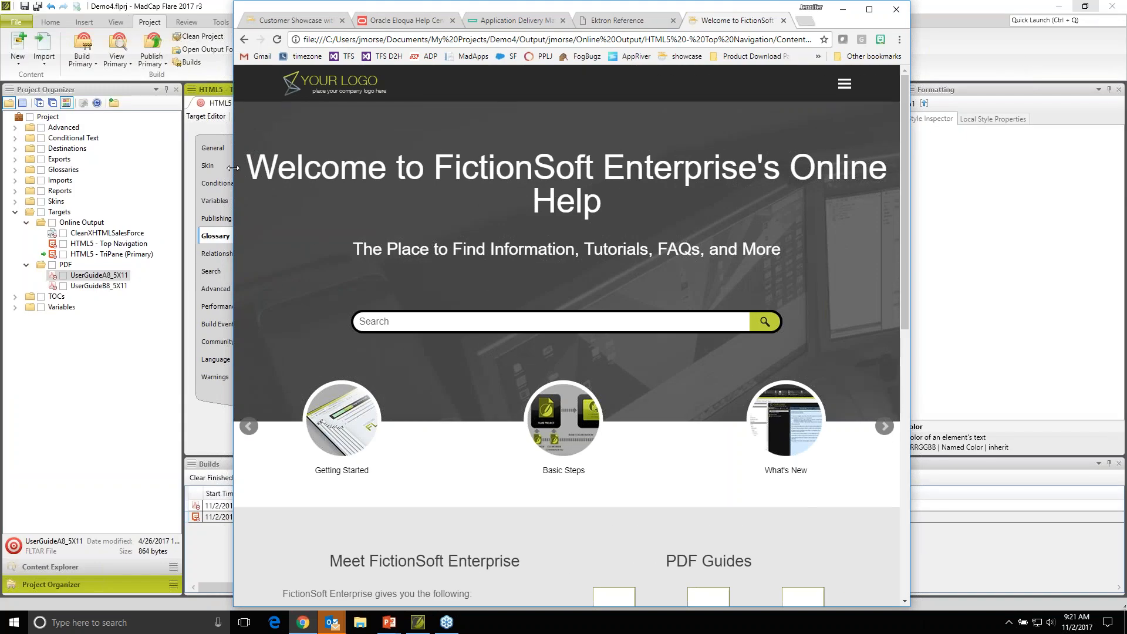
{"action": "left_click_drag", "start_coordinate": [235, 173], "coordinate": [647, 170]}
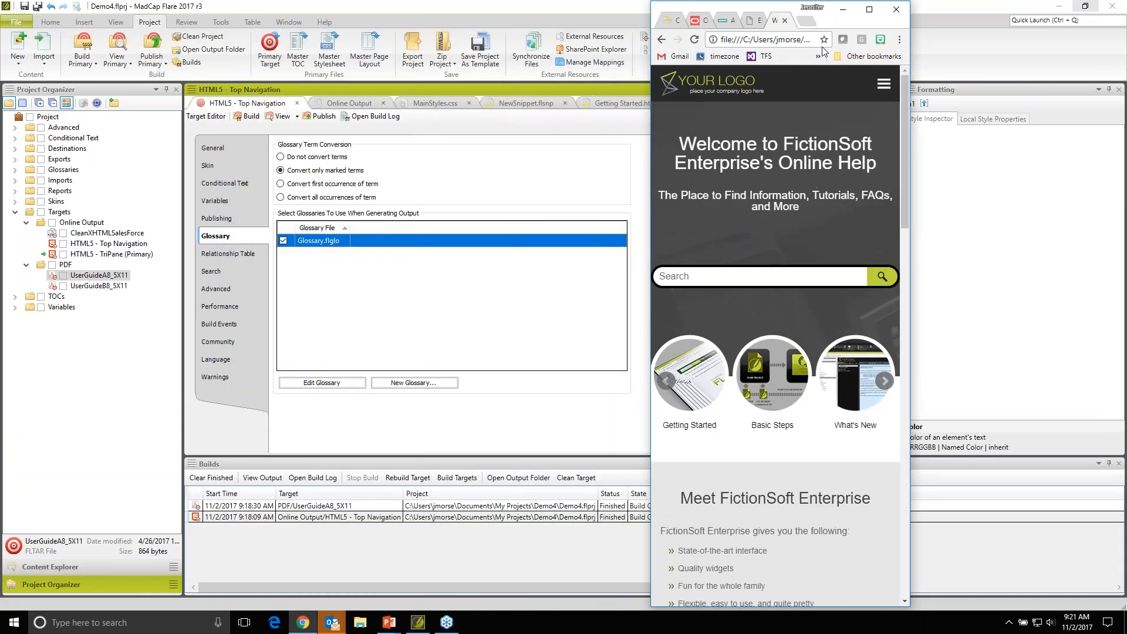
{"action": "left_click_drag", "start_coordinate": [843, 26], "coordinate": [747, 27]}
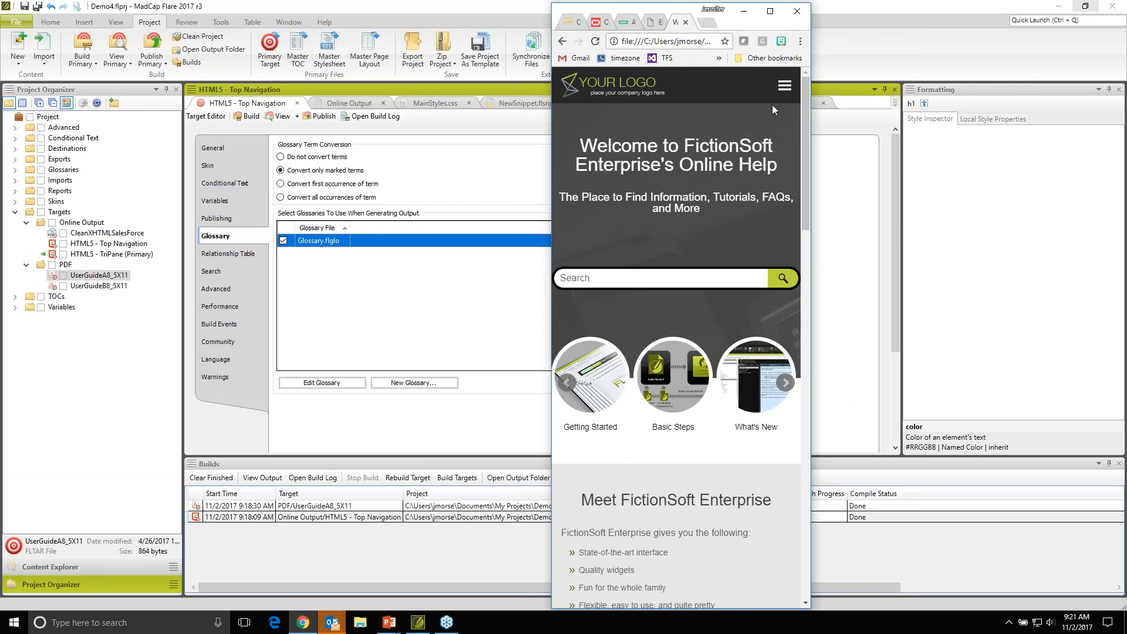
- Expand the collapsed navigation menu in the narrow layout and view the Links and Lists topic
{"action": "left_click", "coordinate": [785, 94]}
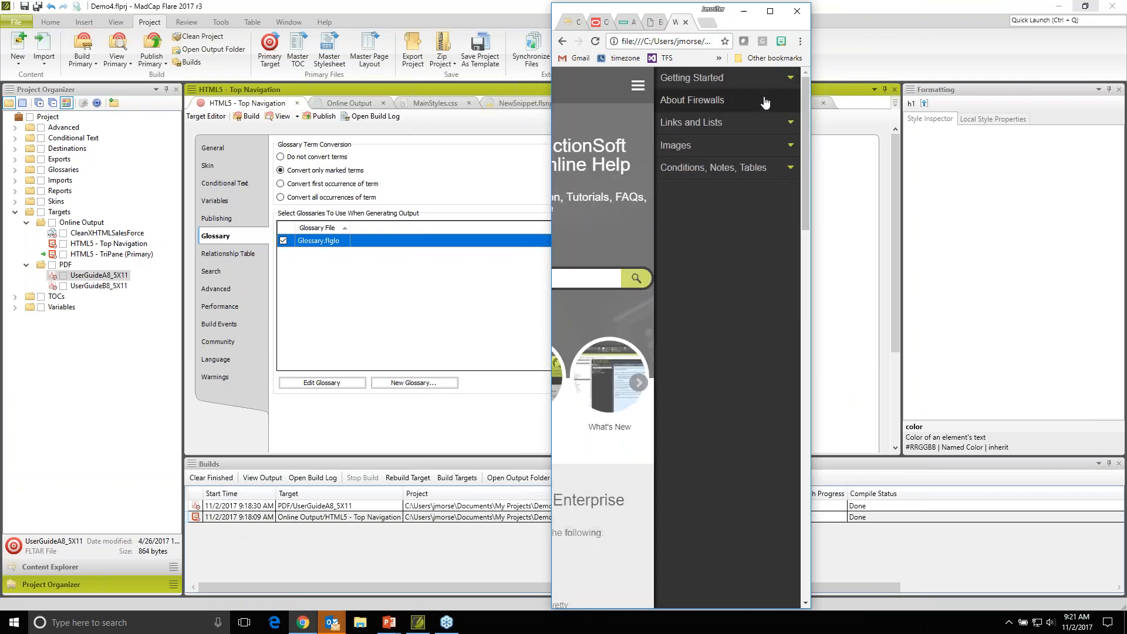
{"action": "left_click", "coordinate": [702, 126]}
{"action": "left_click", "coordinate": [701, 148]}
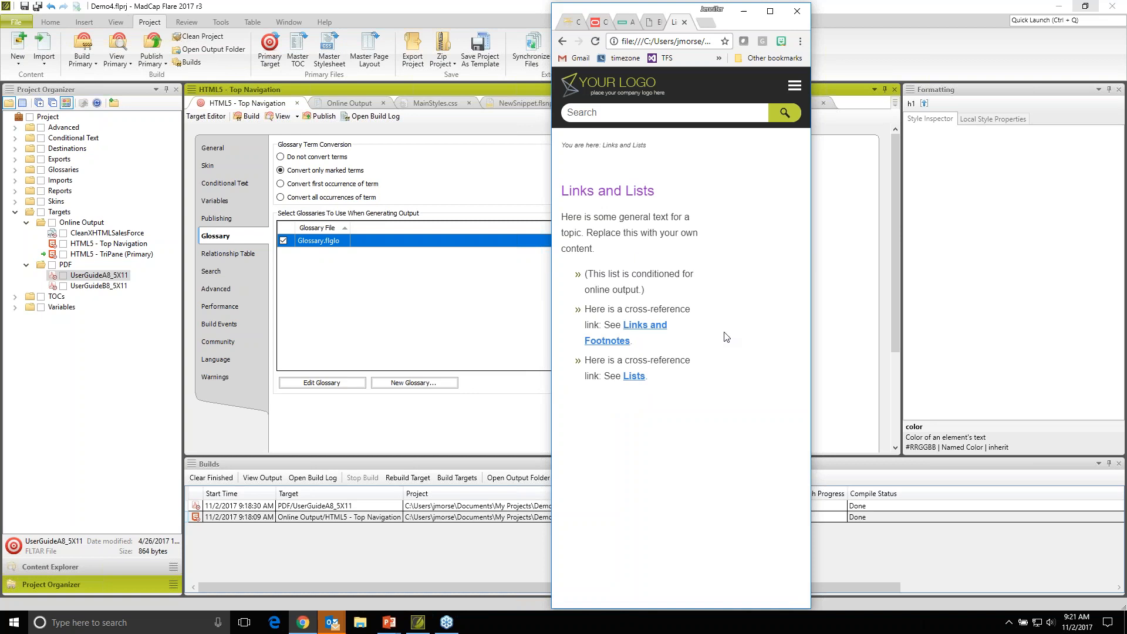
- Return to the help home page and examine its narrow layout from the PDF guides and videos down to the footer
{"action": "left_click", "coordinate": [639, 89]}
{"action": "scroll", "coordinate": [675, 352], "scroll_direction": "down", "scroll_amount": 3}
{"action": "scroll", "coordinate": [782, 332], "scroll_direction": "down", "scroll_amount": 6}
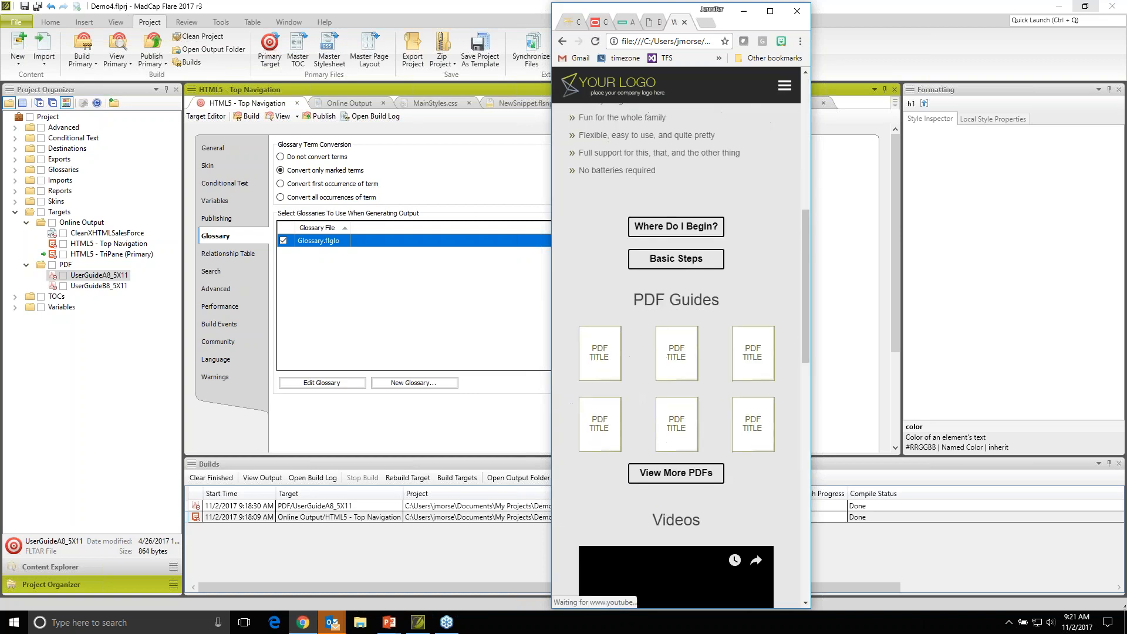
{"action": "scroll", "coordinate": [783, 332], "scroll_direction": "down", "scroll_amount": 2}
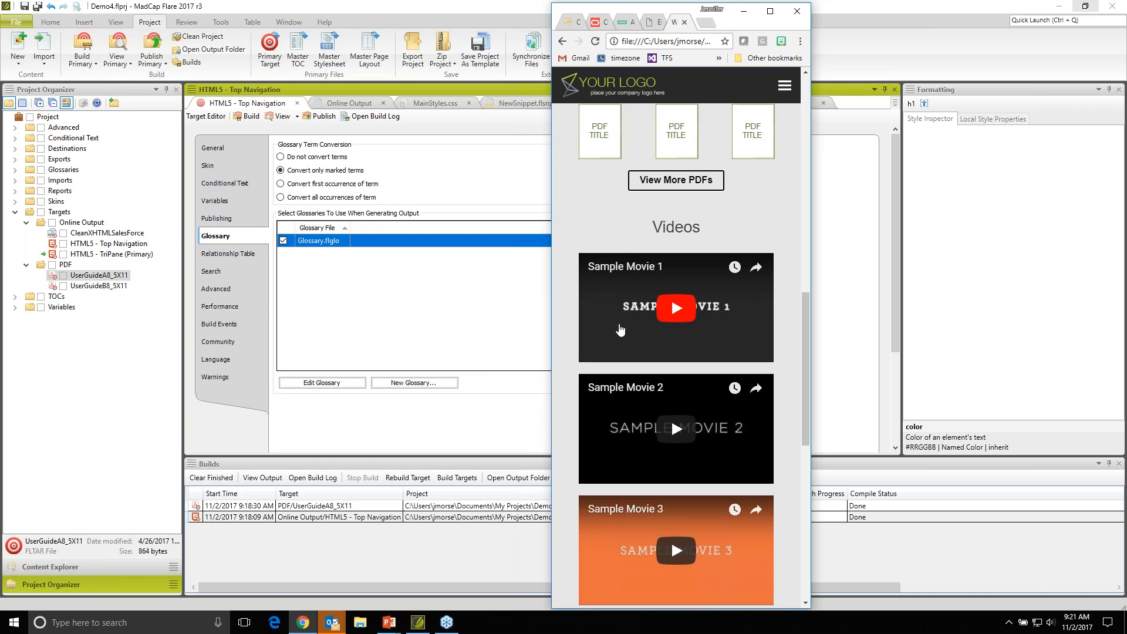
{"action": "scroll", "coordinate": [610, 328], "scroll_direction": "down", "scroll_amount": 4}
{"action": "scroll", "coordinate": [621, 329], "scroll_direction": "down", "scroll_amount": 5}
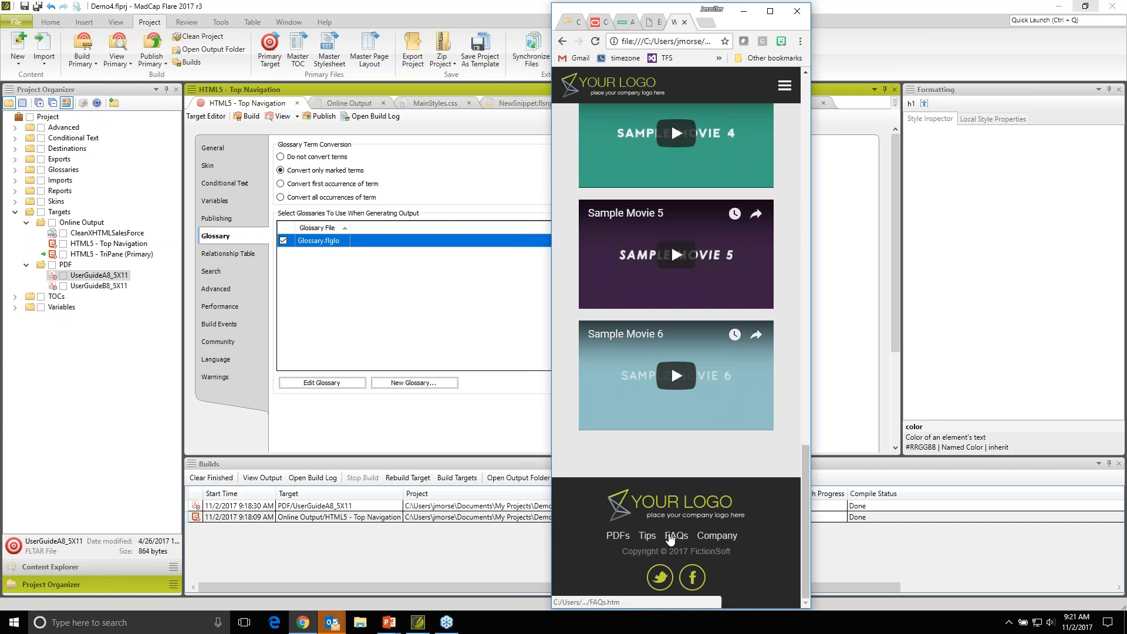
{"action": "scroll", "coordinate": [671, 537], "scroll_direction": "up", "scroll_amount": 10}
{"action": "scroll", "coordinate": [670, 537], "scroll_direction": "up", "scroll_amount": 5}
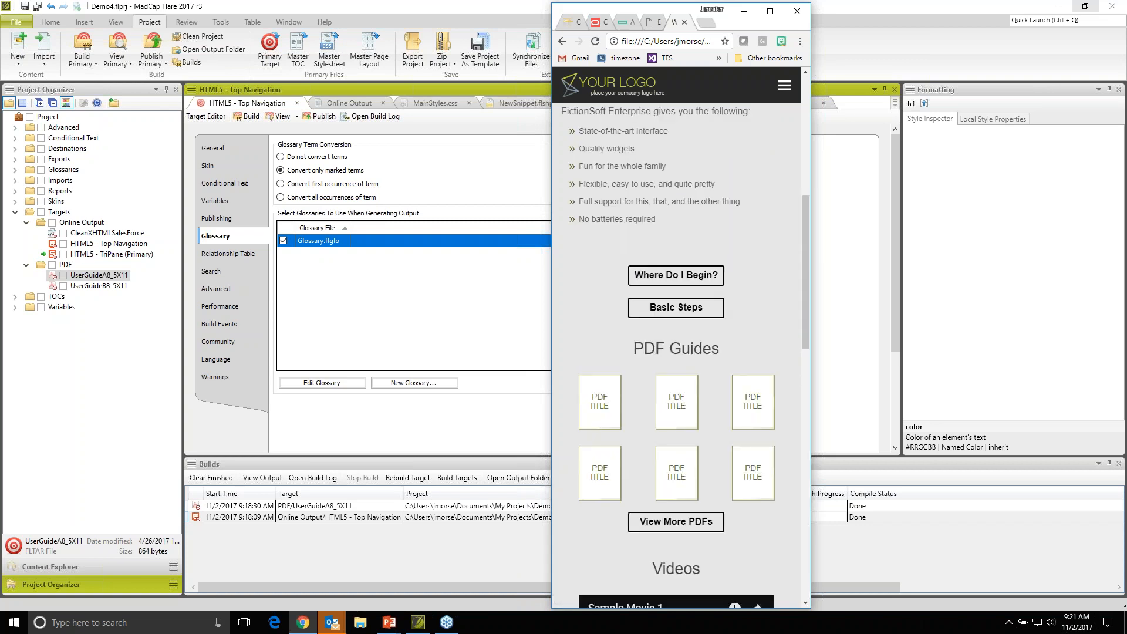
{"action": "scroll", "coordinate": [670, 538], "scroll_direction": "up", "scroll_amount": 8}
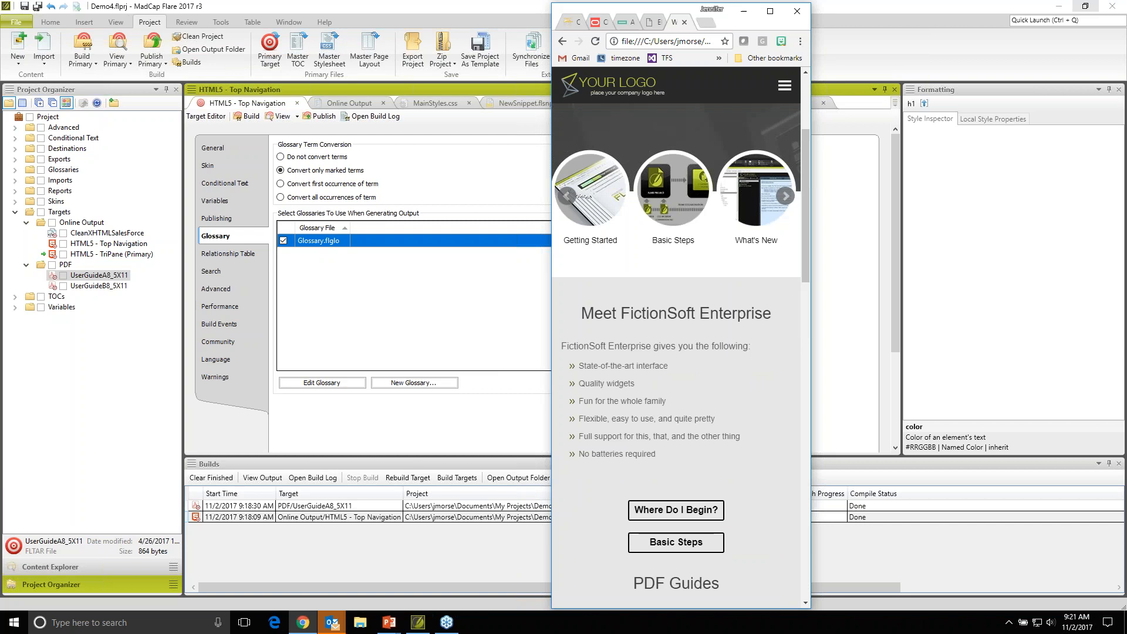
- Maximize the browser window to view the help home page in its full-width layout
{"action": "left_click", "coordinate": [769, 11]}
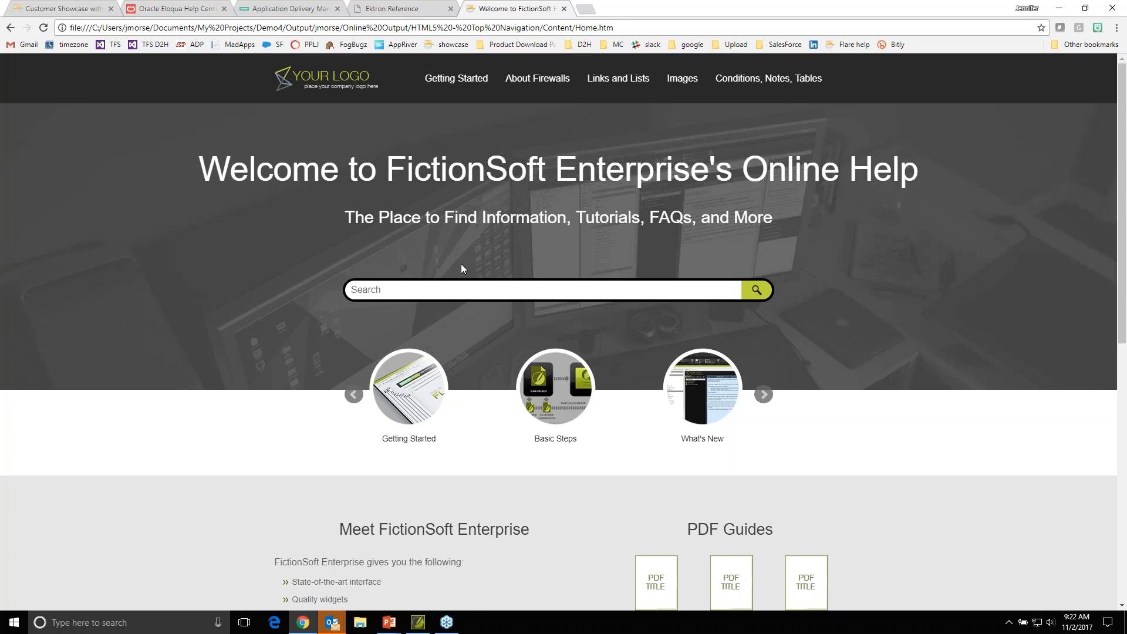
{"action": "scroll", "coordinate": [462, 268], "scroll_direction": "down", "scroll_amount": 3}
{"action": "scroll", "coordinate": [462, 268], "scroll_direction": "up", "scroll_amount": 3}
- Switch to the MadCap Customer Showcase page and browse the customer samples up to the HTML5 Top Nav examples
{"action": "left_click", "coordinate": [64, 8]}
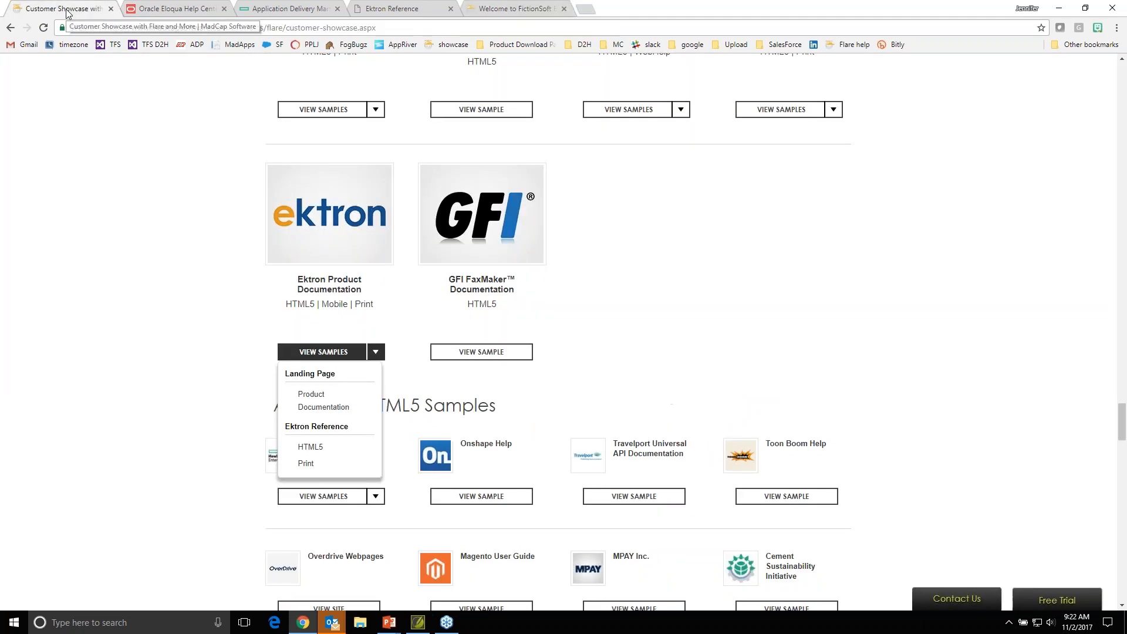
{"action": "scroll", "coordinate": [202, 212], "scroll_direction": "up", "scroll_amount": 10}
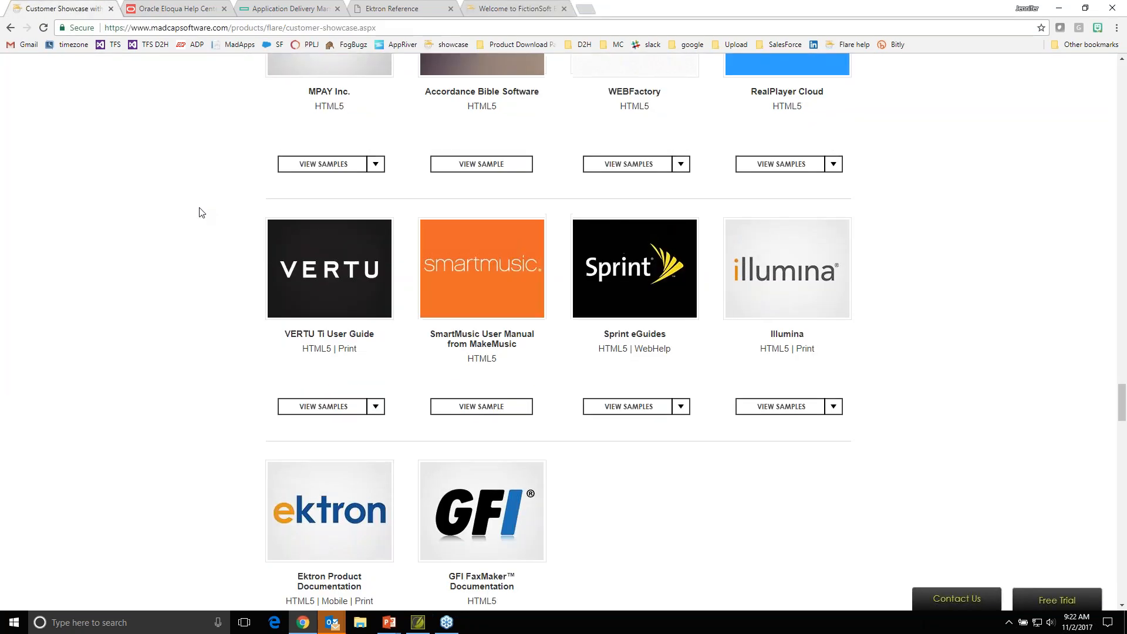
{"action": "scroll", "coordinate": [201, 212], "scroll_direction": "up", "scroll_amount": 3}
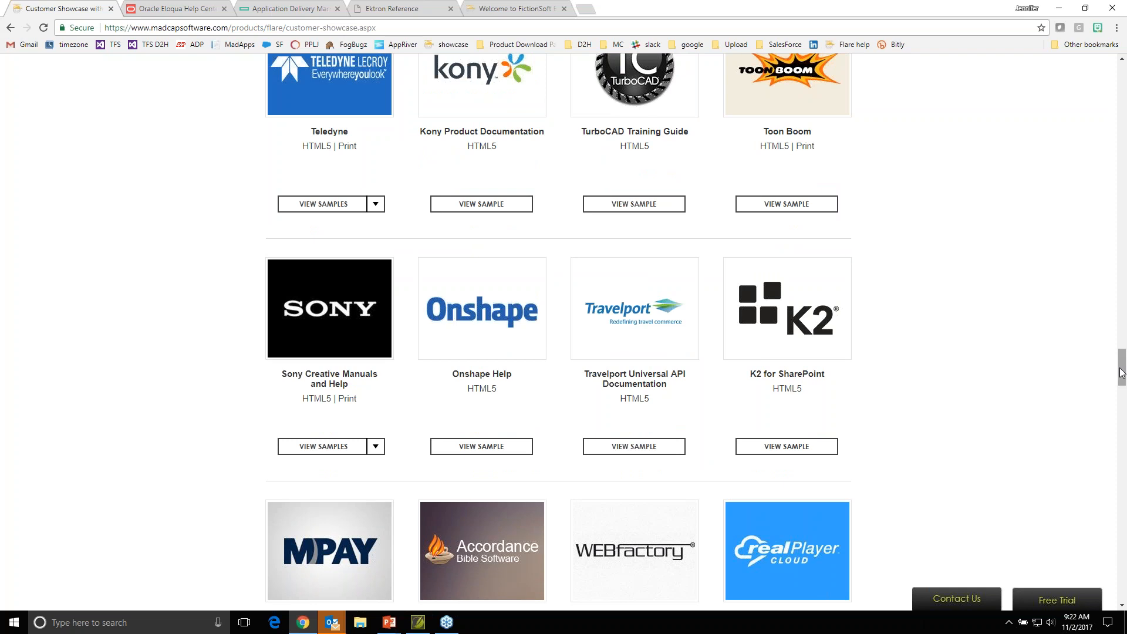
{"action": "left_click_drag", "start_coordinate": [1121, 372], "coordinate": [1122, 251]}
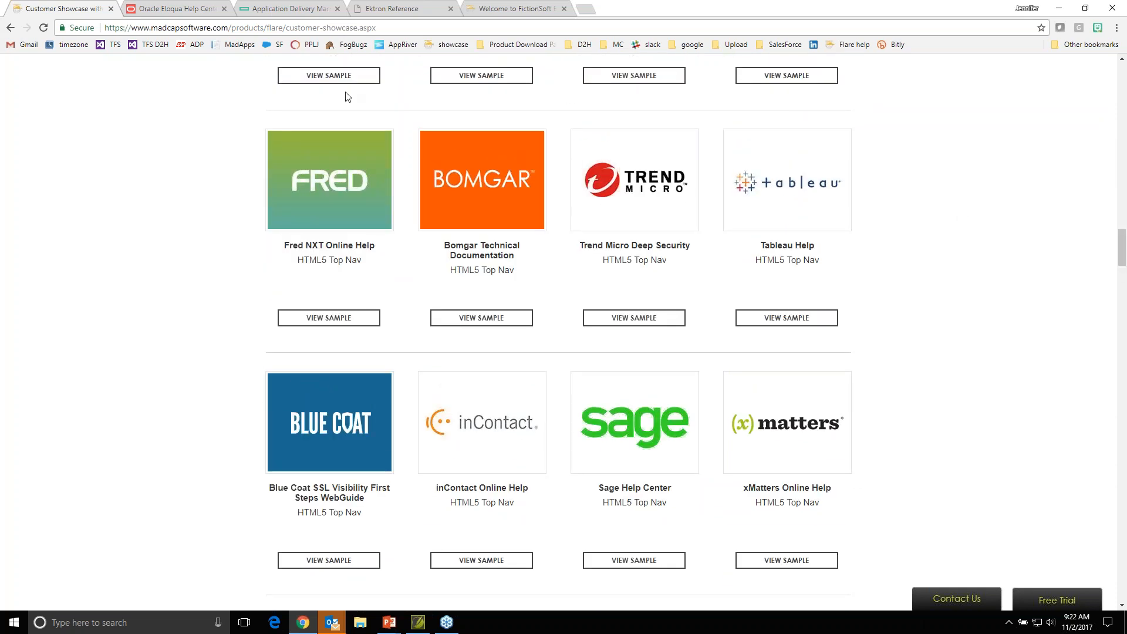
- Switch to the Application Delivery Management Help Center sample and look through its product tiles
{"action": "left_click", "coordinate": [276, 9]}
{"action": "scroll", "coordinate": [309, 187], "scroll_direction": "down", "scroll_amount": 3}
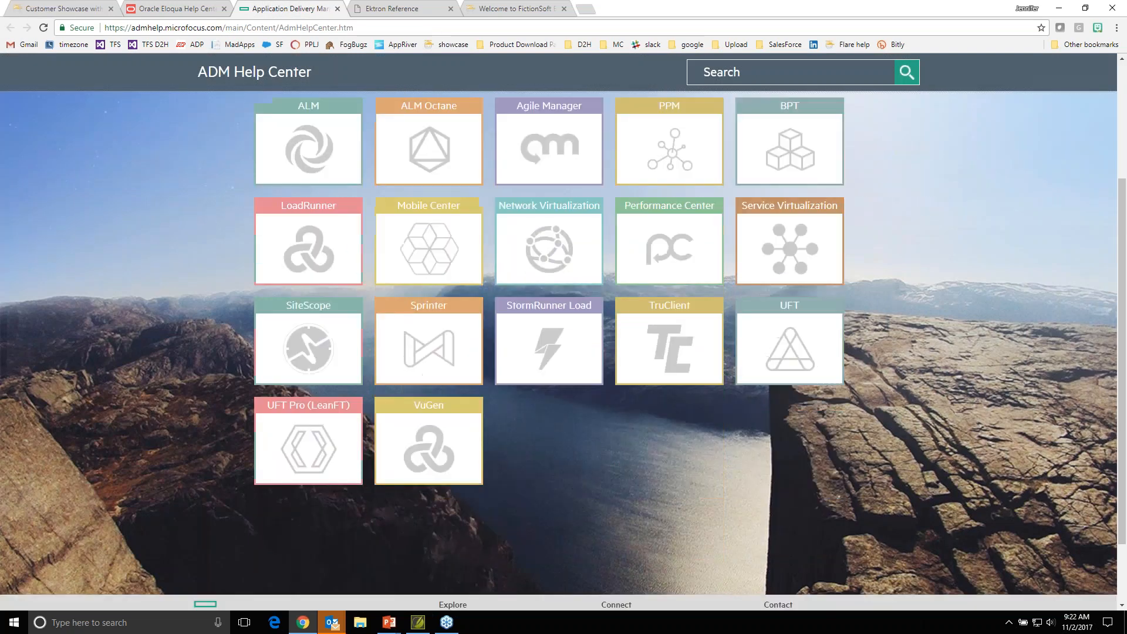
{"action": "scroll", "coordinate": [558, 350], "scroll_direction": "up", "scroll_amount": 3}
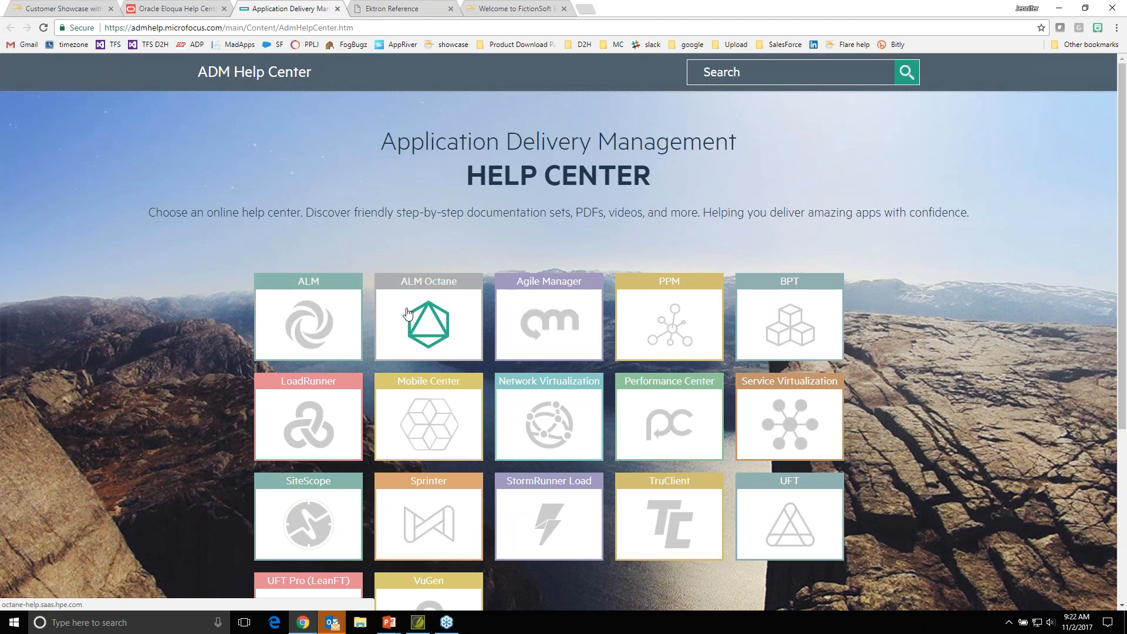
- Open the ALM Help Center from the product tiles and examine its top navigation menus
{"action": "left_click", "coordinate": [313, 315]}
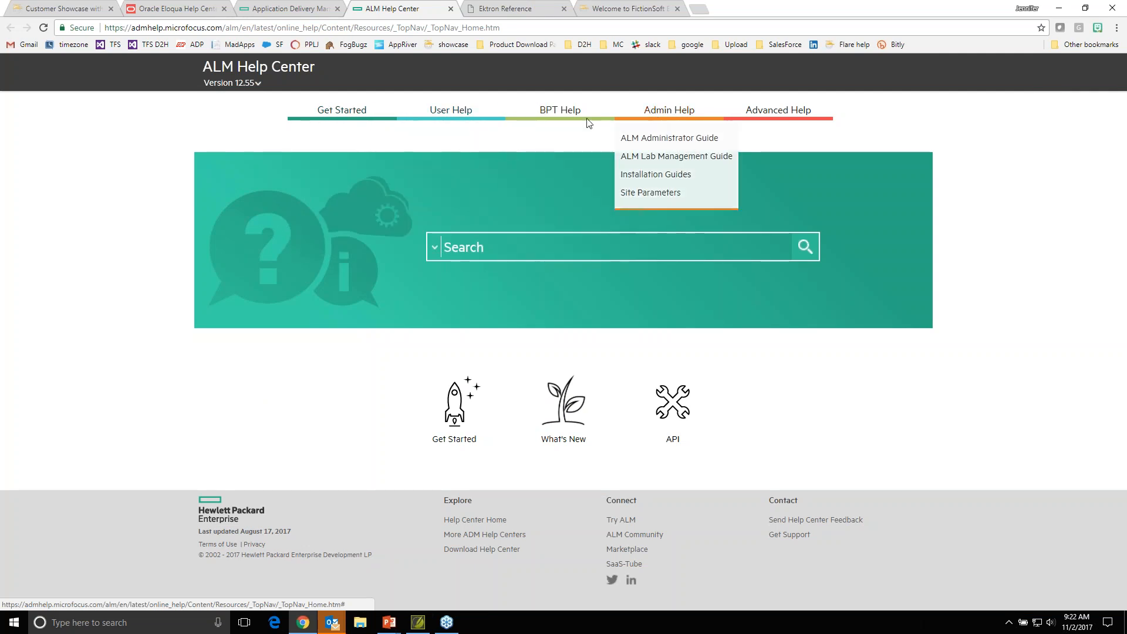
{"action": "mouse_move", "coordinate": [354, 123]}
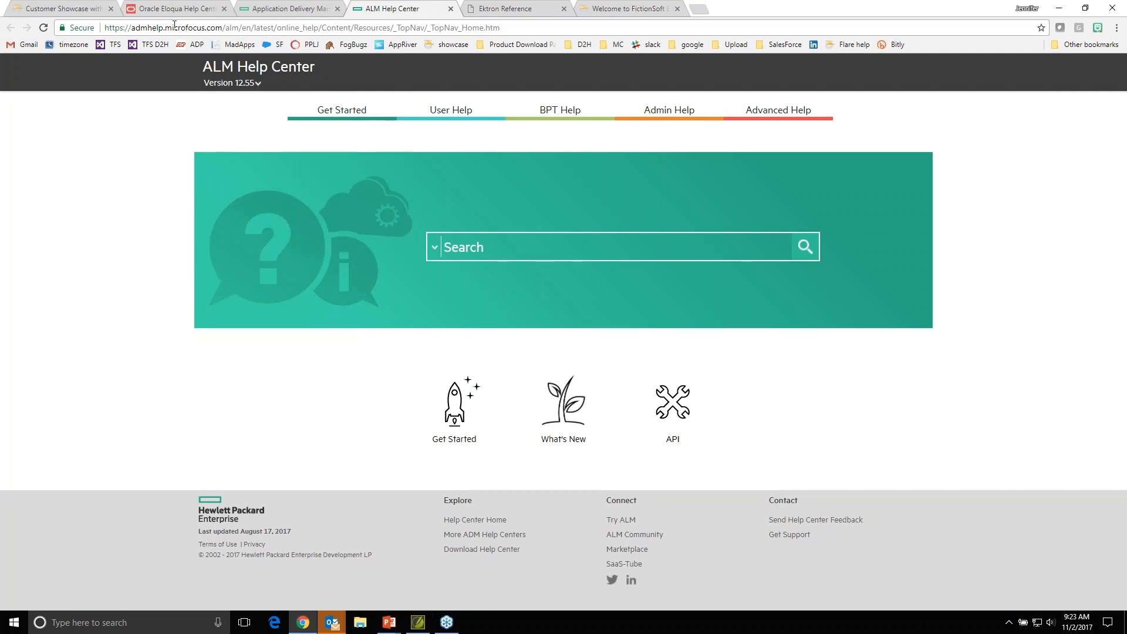
{"action": "mouse_move", "coordinate": [497, 123]}
- In the Oracle Eloqua Help Center, expand Getting Started and view its supported environments and product thresholds topics
{"action": "left_click", "coordinate": [199, 11]}
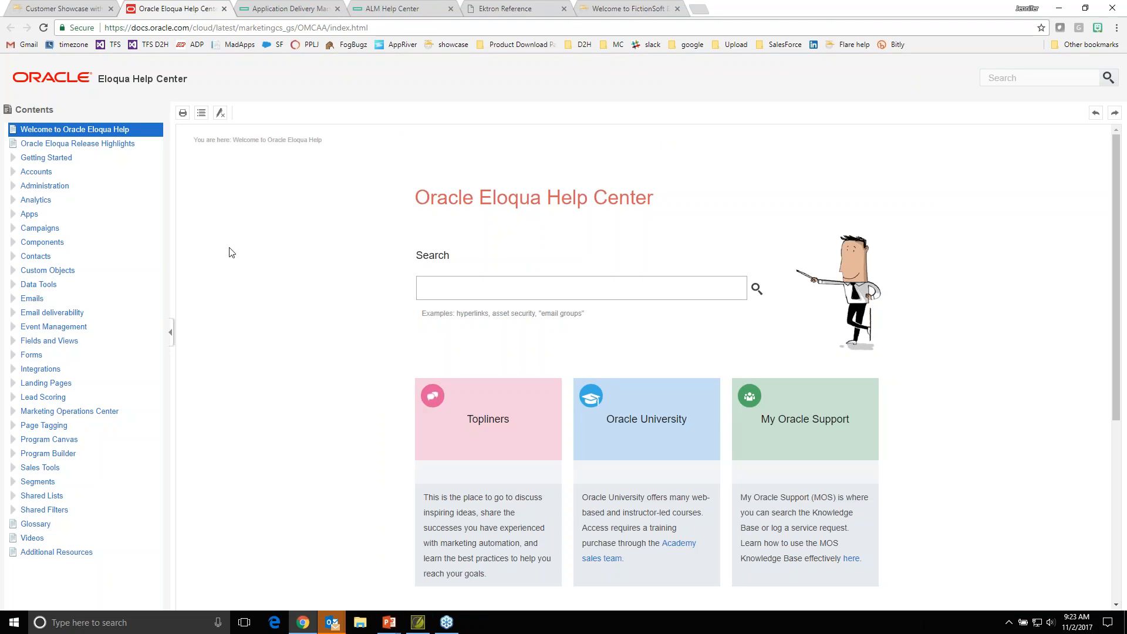
{"action": "left_click", "coordinate": [17, 159]}
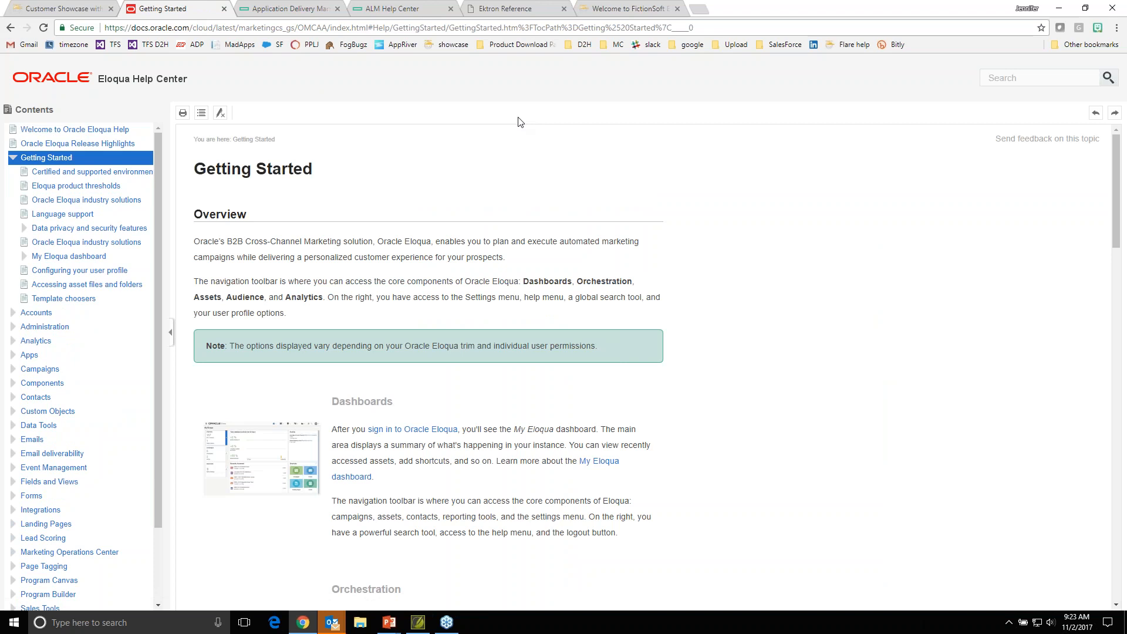
{"action": "left_click", "coordinate": [64, 171]}
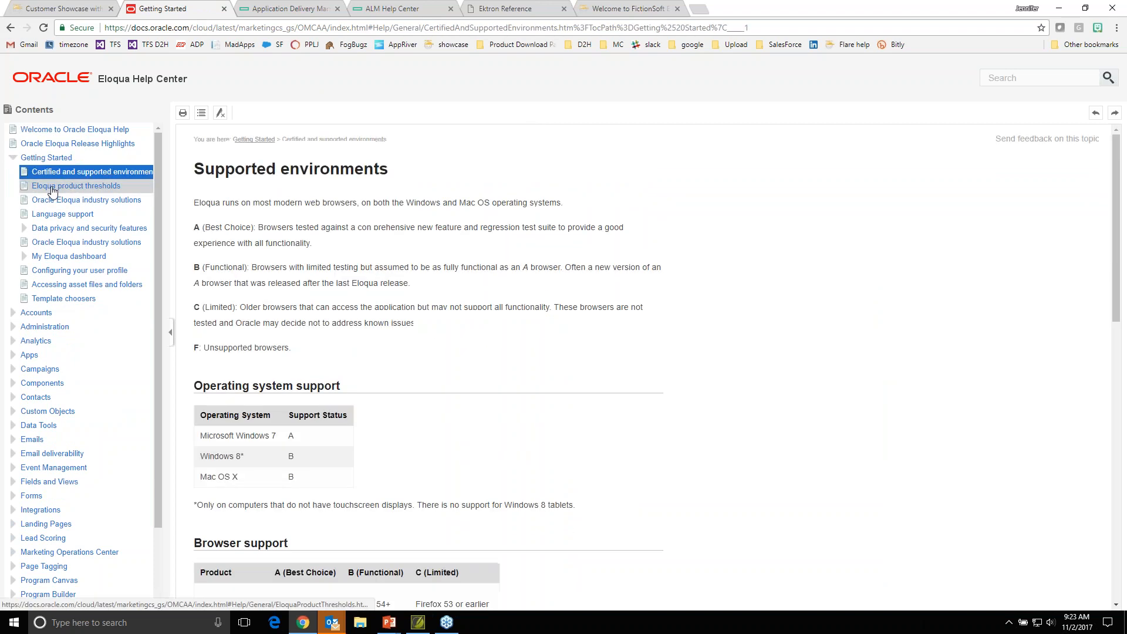
{"action": "left_click", "coordinate": [53, 187]}
- Look through the Oracle Eloqua industry solutions topic, and collapse the Getting Started section in the contents
{"action": "left_click", "coordinate": [50, 201]}
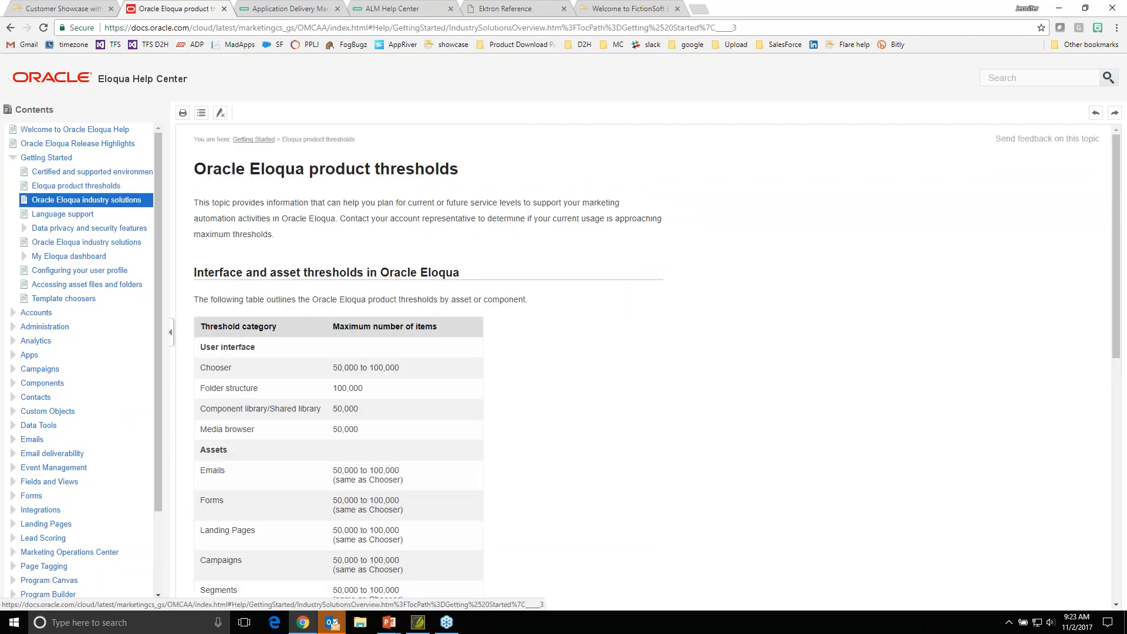
{"action": "scroll", "coordinate": [625, 316], "scroll_direction": "down", "scroll_amount": 2}
{"action": "scroll", "coordinate": [626, 319], "scroll_direction": "down", "scroll_amount": 5}
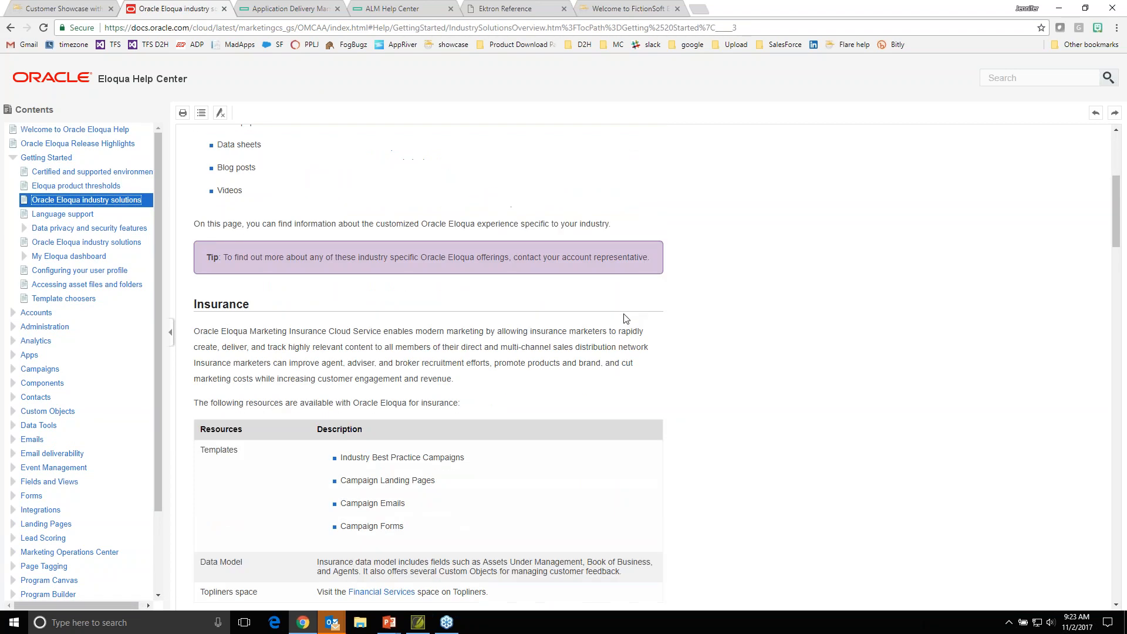
{"action": "scroll", "coordinate": [625, 319], "scroll_direction": "up", "scroll_amount": 6}
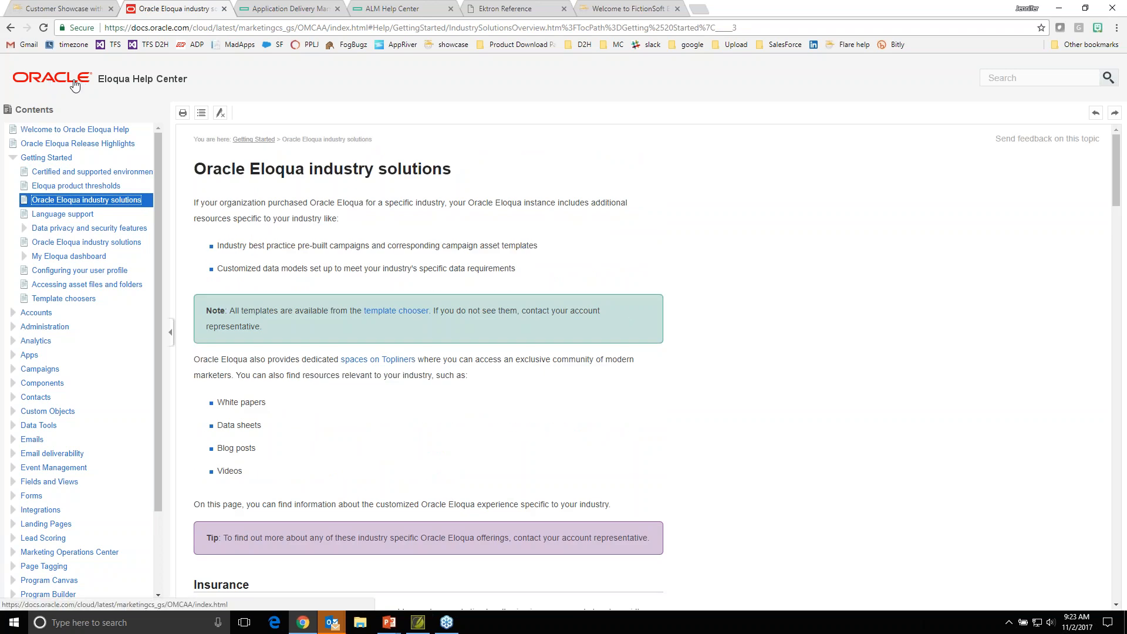
{"action": "left_click", "coordinate": [14, 159]}
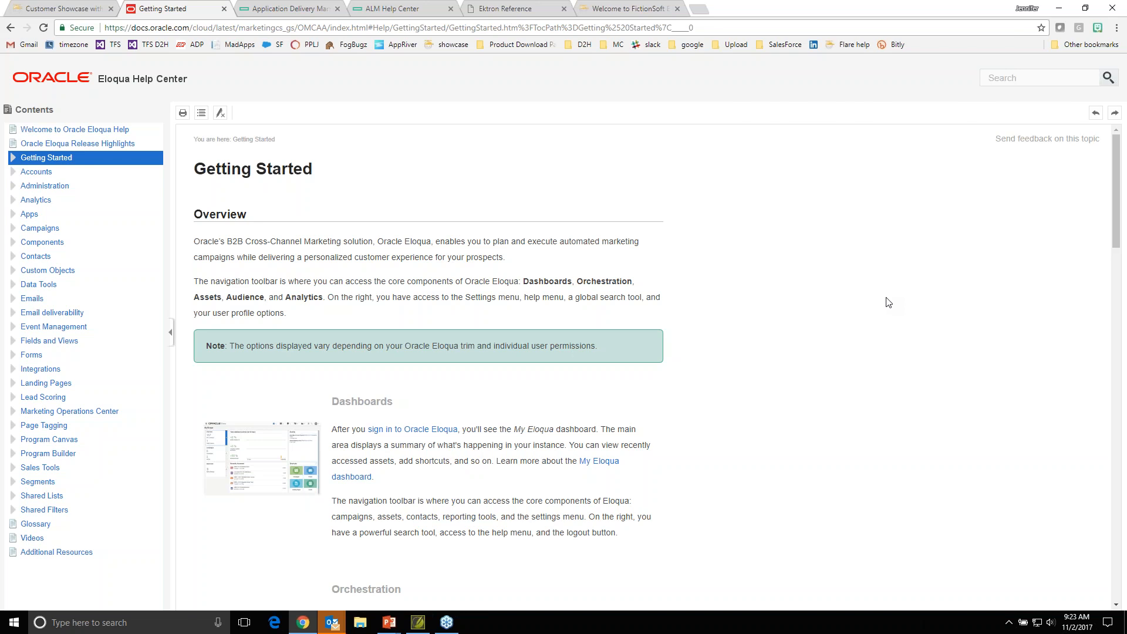
- Switch to the Ektron Reference PDF sample and view its cover page
{"action": "left_click", "coordinate": [516, 11]}
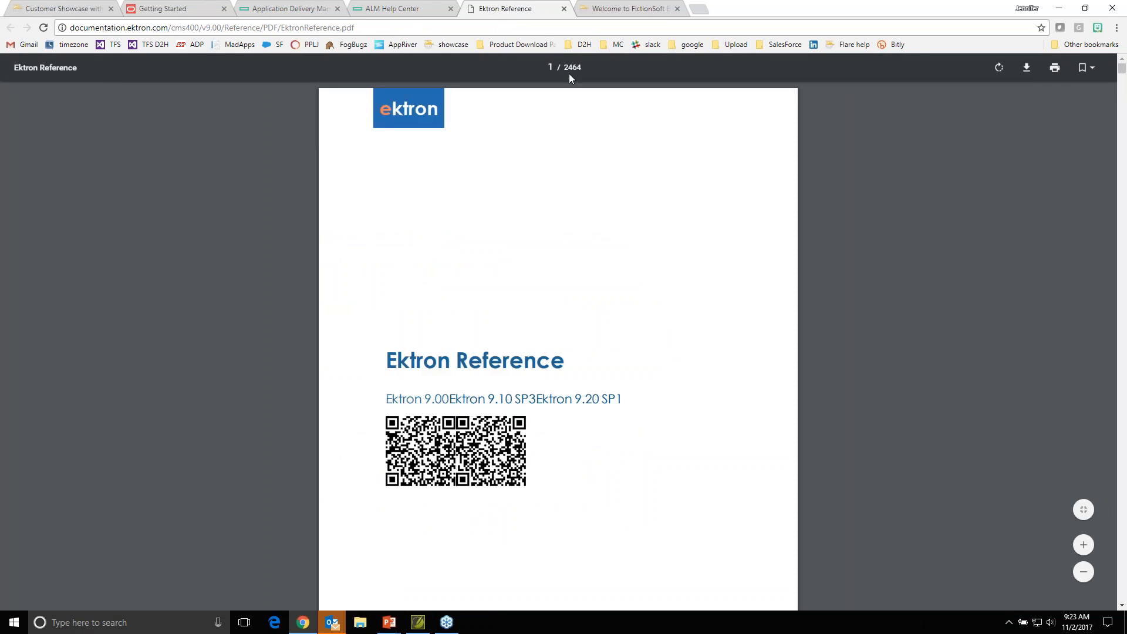
- Look through the Ektron Reference PDF's front matter, from the cover and copyright page to the Table of Contents
{"action": "scroll", "coordinate": [596, 292], "scroll_direction": "down", "scroll_amount": 4}
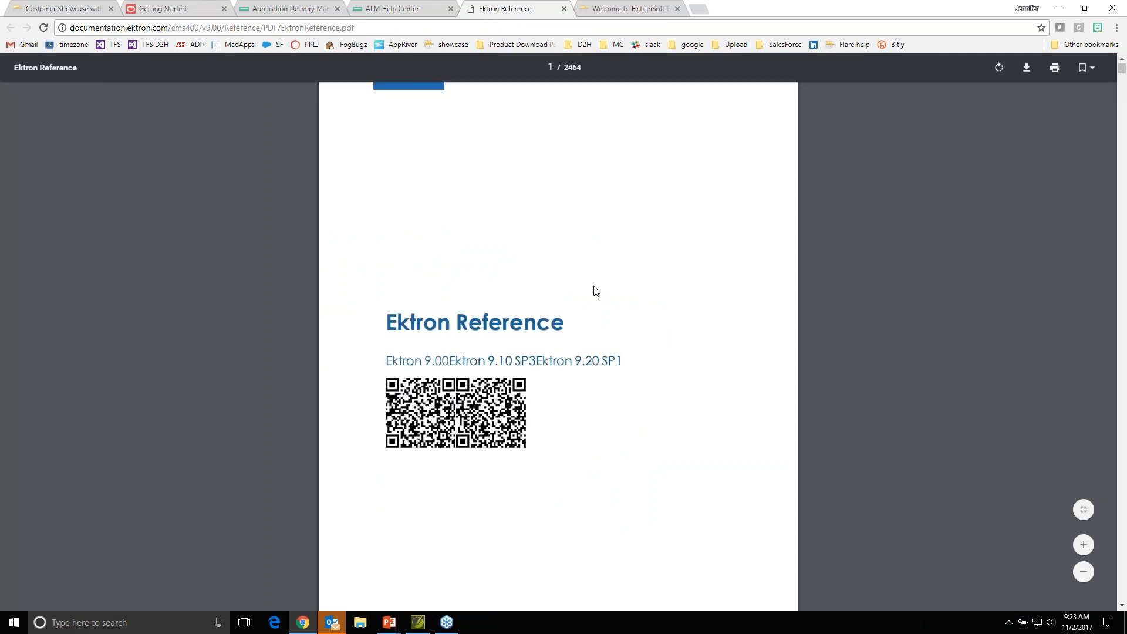
{"action": "scroll", "coordinate": [596, 292], "scroll_direction": "down", "scroll_amount": 2}
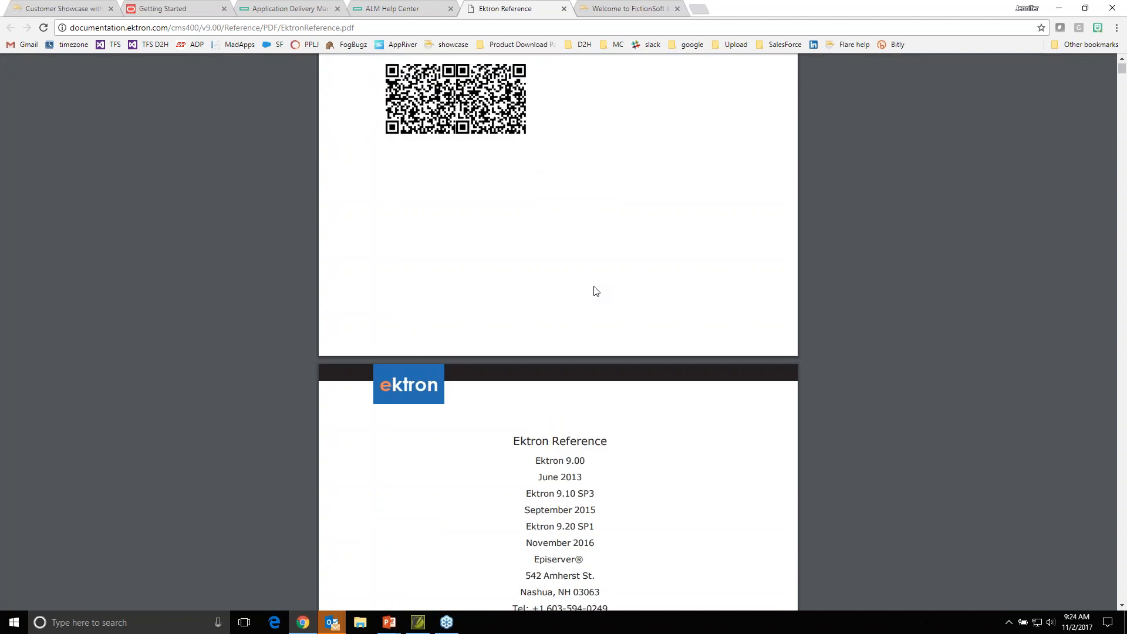
{"action": "scroll", "coordinate": [593, 292], "scroll_direction": "down", "scroll_amount": 2}
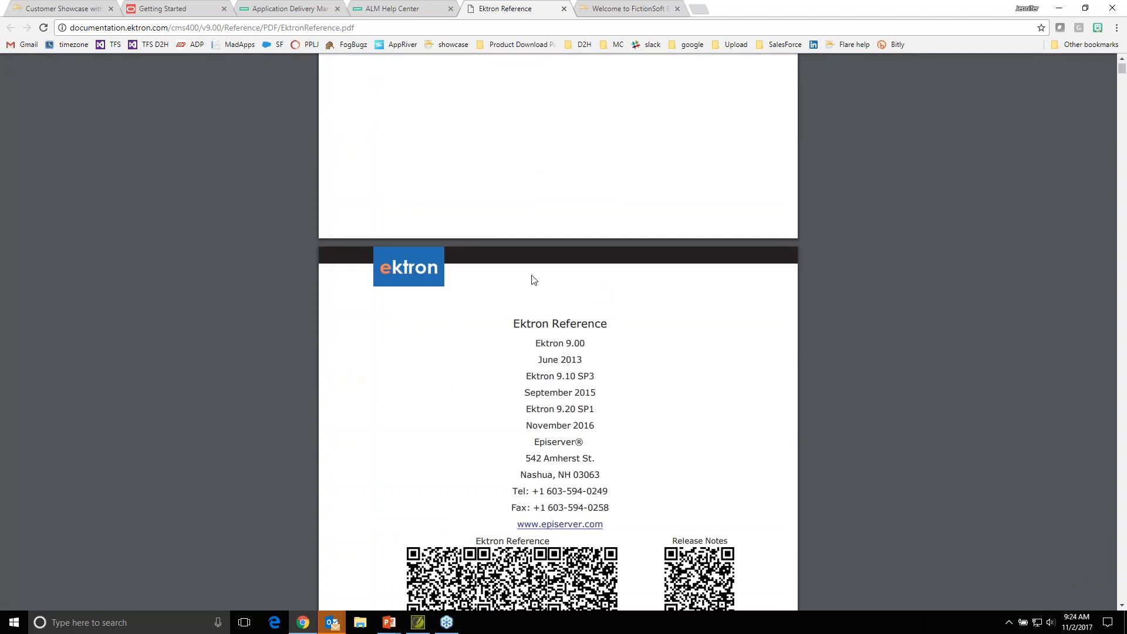
{"action": "scroll", "coordinate": [632, 342], "scroll_direction": "down", "scroll_amount": 8}
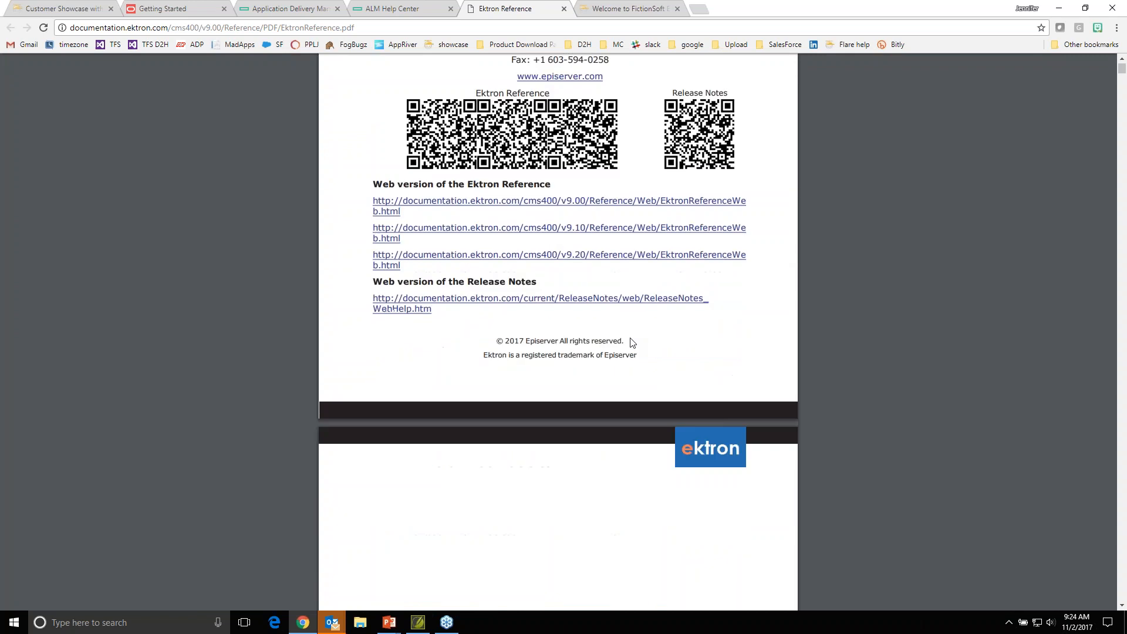
{"action": "scroll", "coordinate": [632, 342], "scroll_direction": "down", "scroll_amount": 1}
{"action": "scroll", "coordinate": [692, 356], "scroll_direction": "down", "scroll_amount": 10}
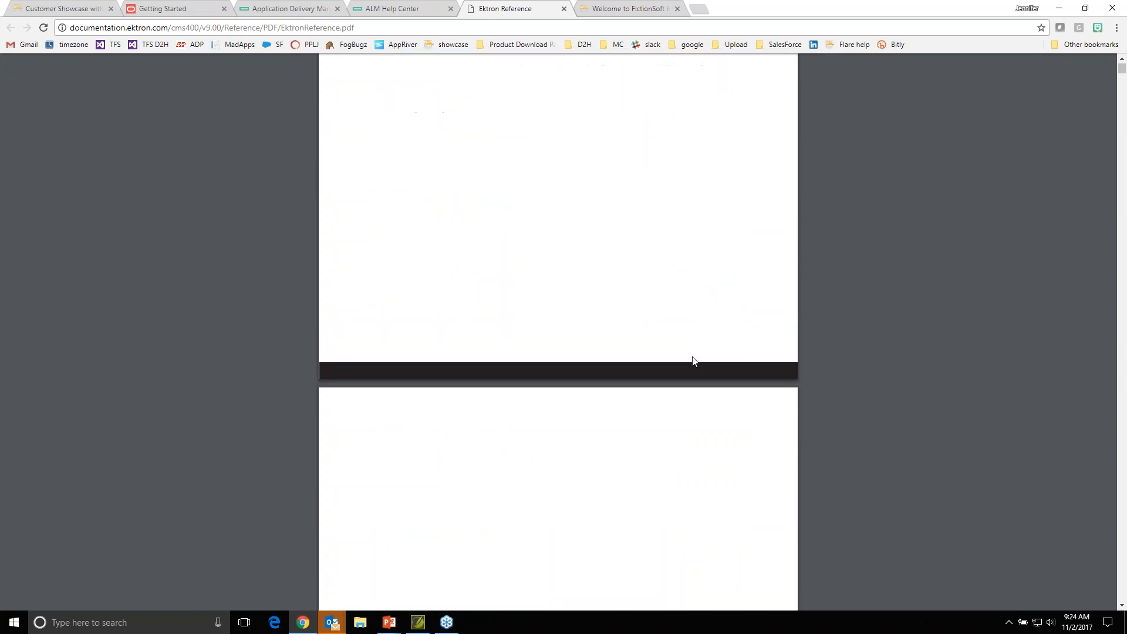
{"action": "scroll", "coordinate": [693, 361], "scroll_direction": "down", "scroll_amount": 6}
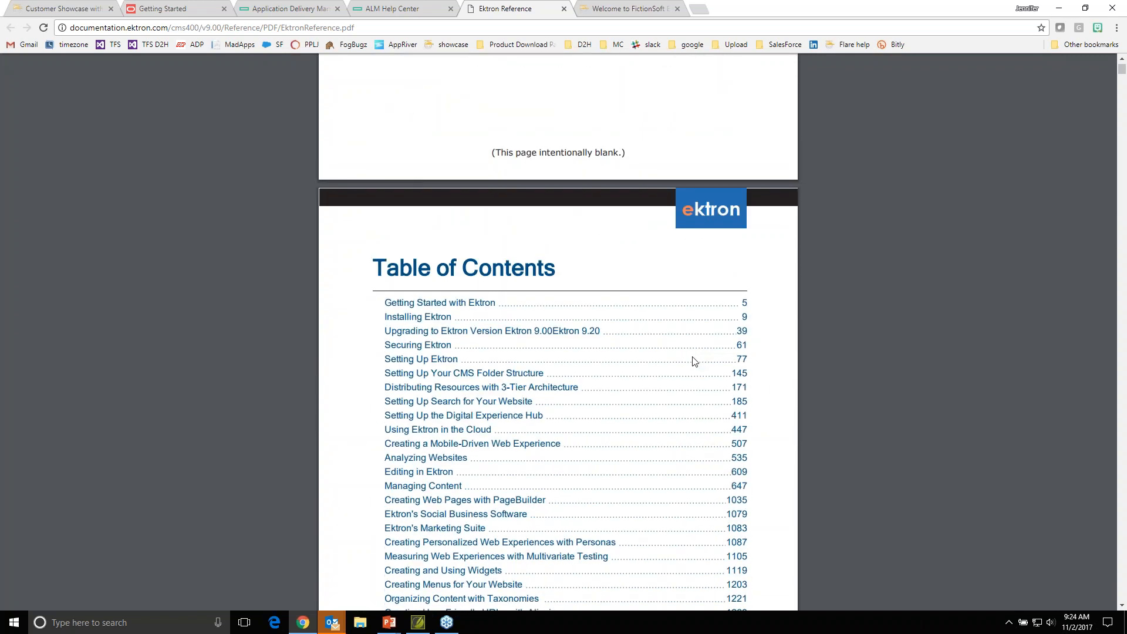
- Go to the Getting Started with Ektron chapter from the table of contents and view its title page and introductory text
{"action": "left_click", "coordinate": [413, 194]}
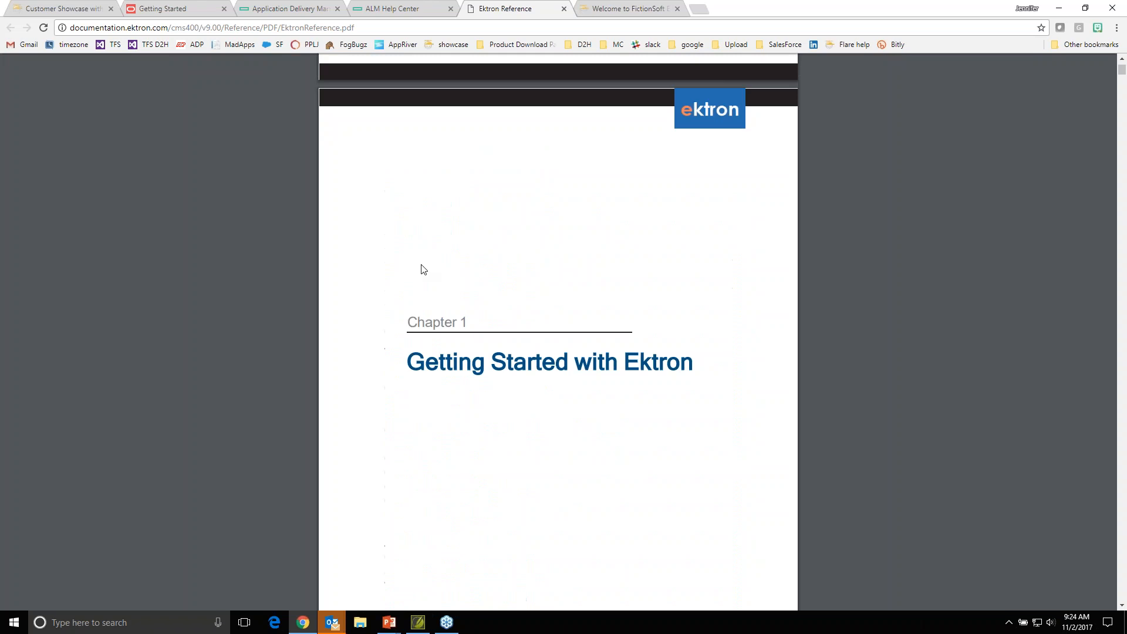
{"action": "scroll", "coordinate": [521, 349], "scroll_direction": "down", "scroll_amount": 4}
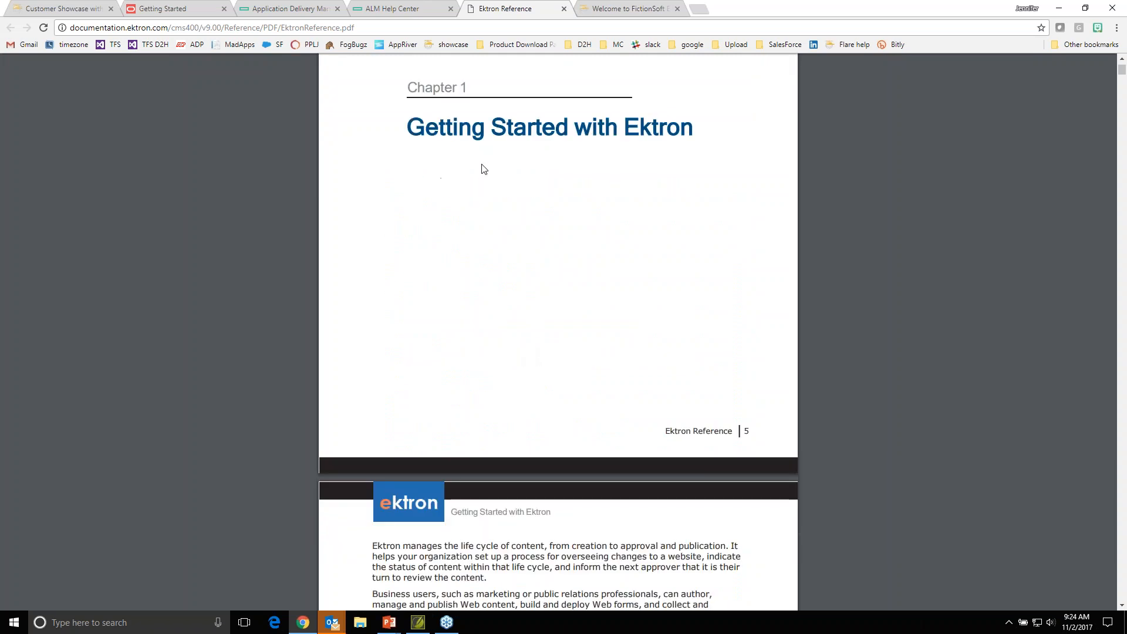
{"action": "scroll", "coordinate": [552, 306], "scroll_direction": "down", "scroll_amount": 2}
{"action": "scroll", "coordinate": [551, 307], "scroll_direction": "down", "scroll_amount": 3}
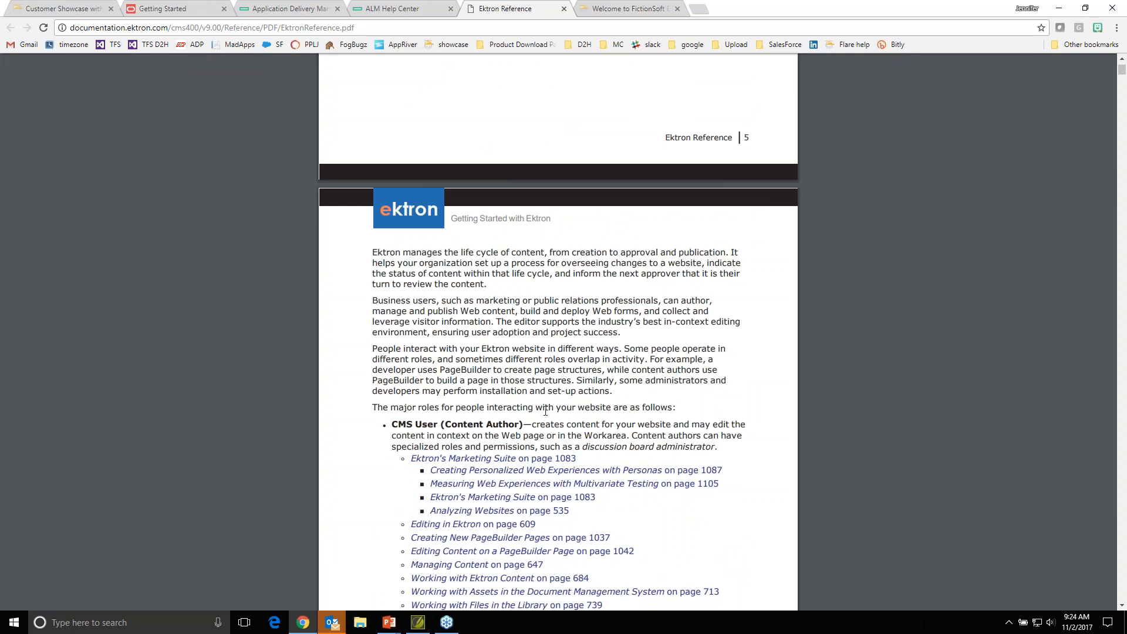
- Switch to the running PowerPoint slide show and advance from the MadCap Flare Workflow slide to the madskills certified training slide
{"action": "mouse_move", "coordinate": [387, 629]}
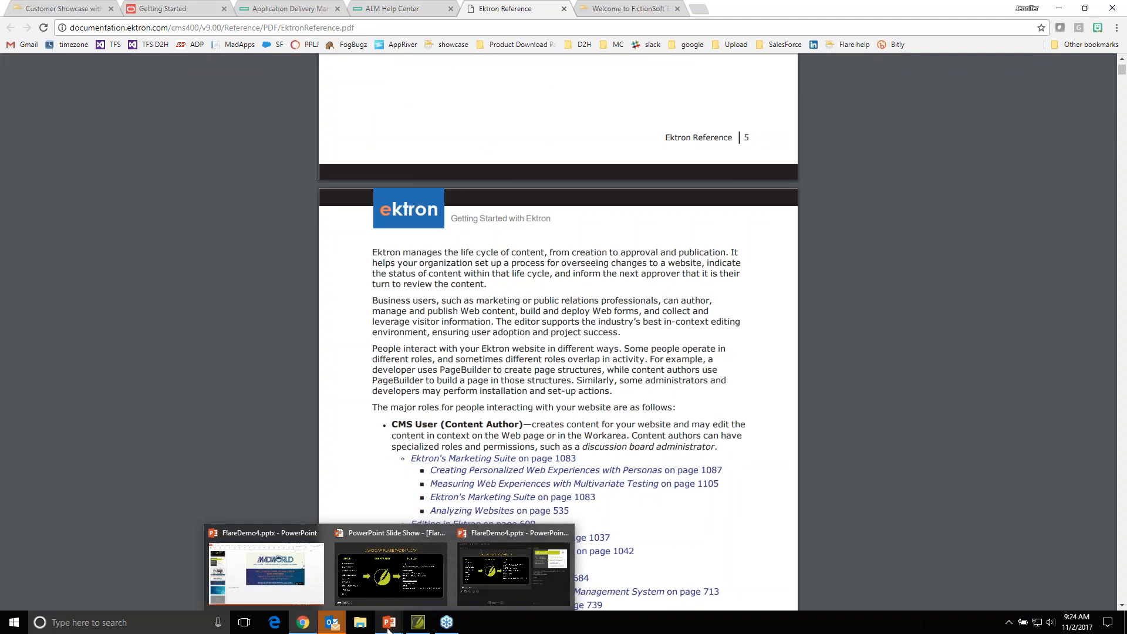
{"action": "left_click", "coordinate": [392, 598]}
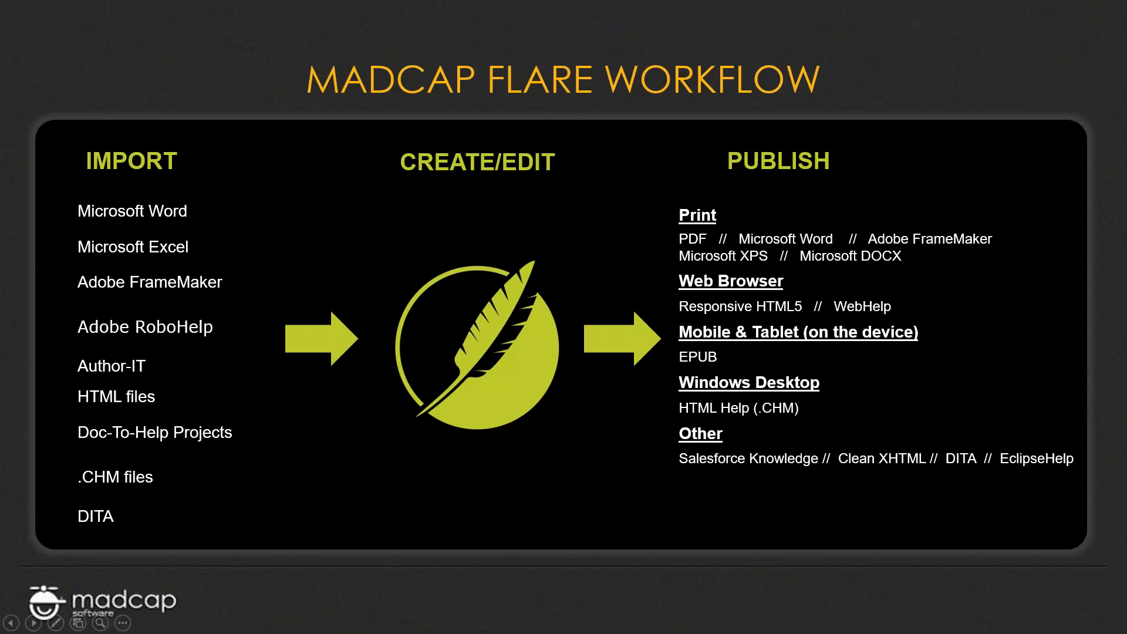
{"action": "key", "text": "Right"}
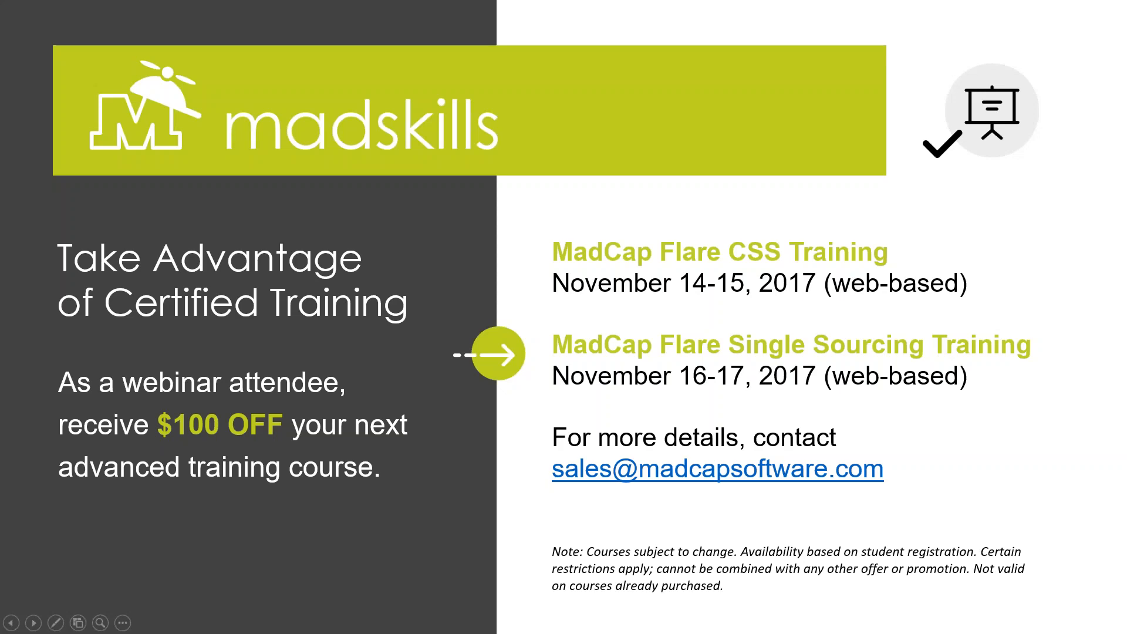
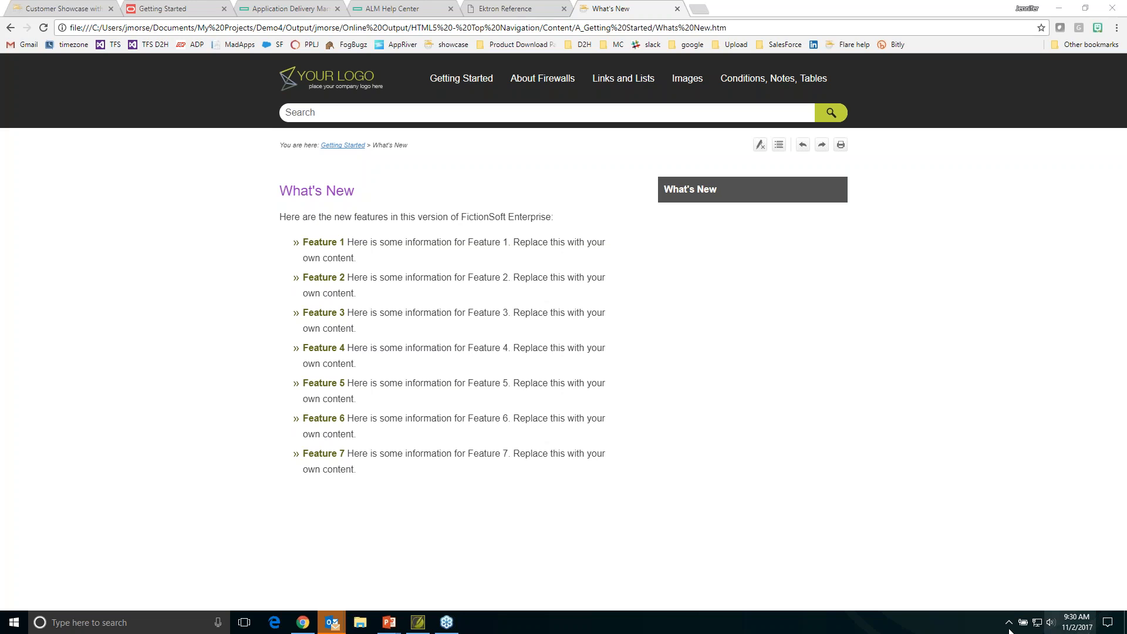
- Switch to MadCap Flare and add a batch target named NewBatchTarget to the Online Output targets folder, based on the MyBatchTarget template
{"action": "left_click", "coordinate": [417, 623]}
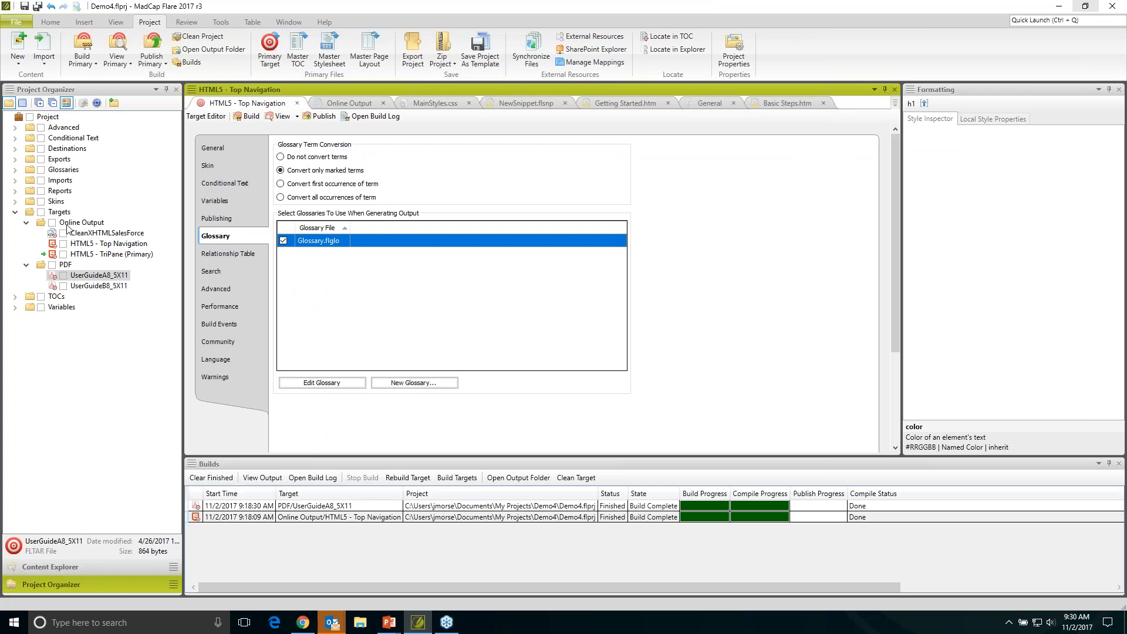
{"action": "right_click", "coordinate": [69, 226]}
{"action": "left_click", "coordinate": [112, 372]}
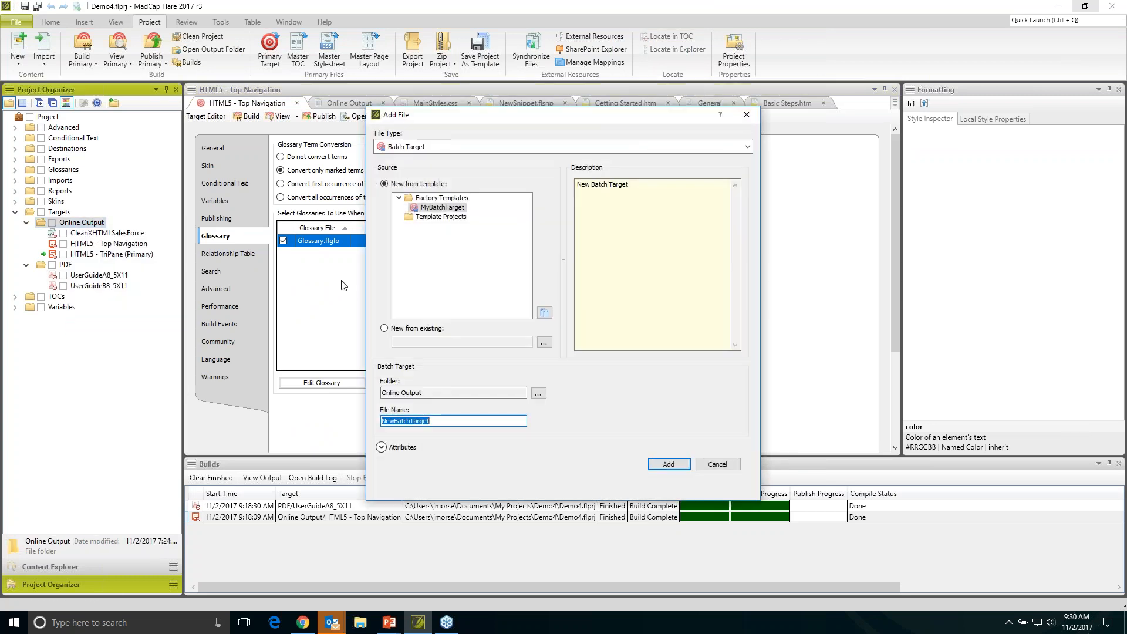
{"action": "left_click", "coordinate": [669, 465]}
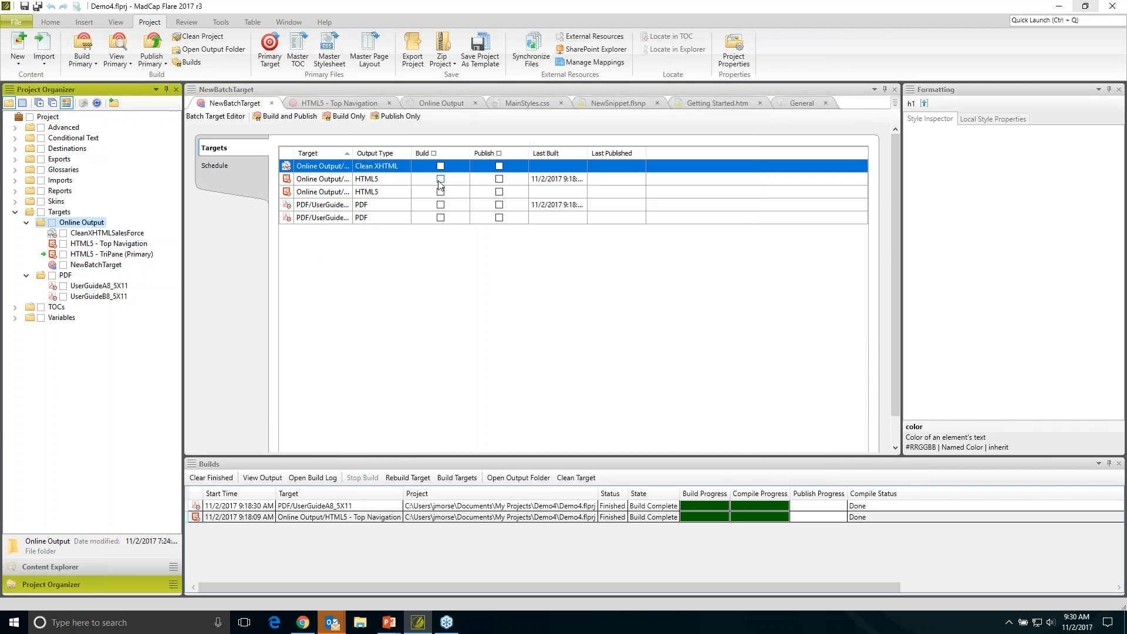
- Include the Clean XHTML target and both HTML5 targets in the batch build
{"action": "left_click", "coordinate": [441, 166]}
{"action": "left_click", "coordinate": [441, 179]}
{"action": "left_click", "coordinate": [442, 192]}
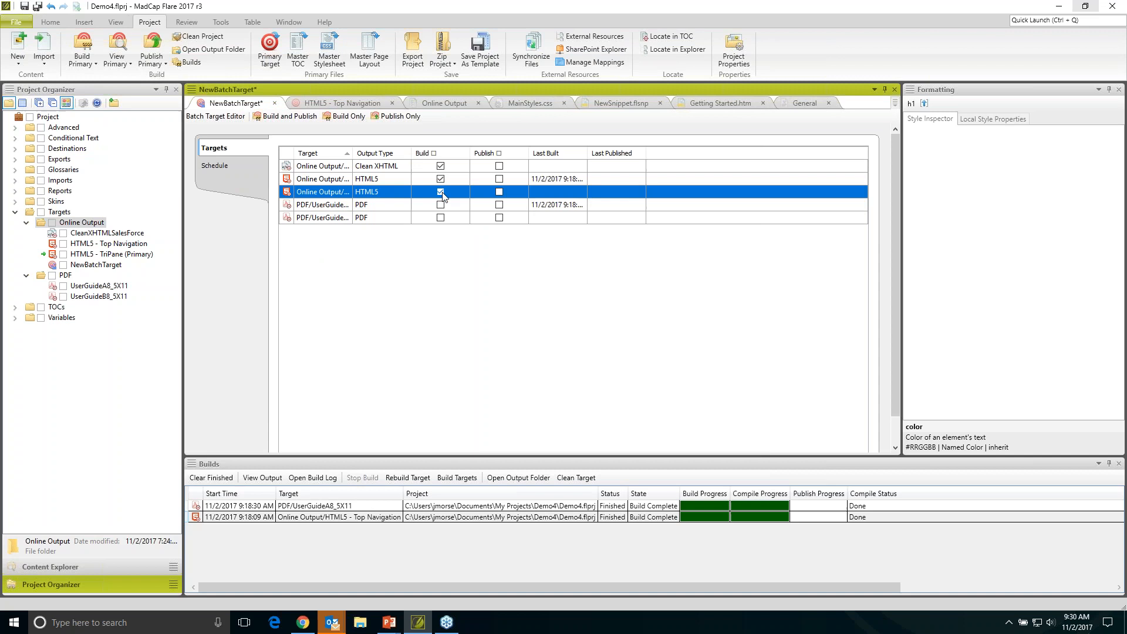
- Create a scheduled task for the batch target, keeping the unsaved editor changes instead of reloading the file
{"action": "left_click", "coordinate": [212, 167]}
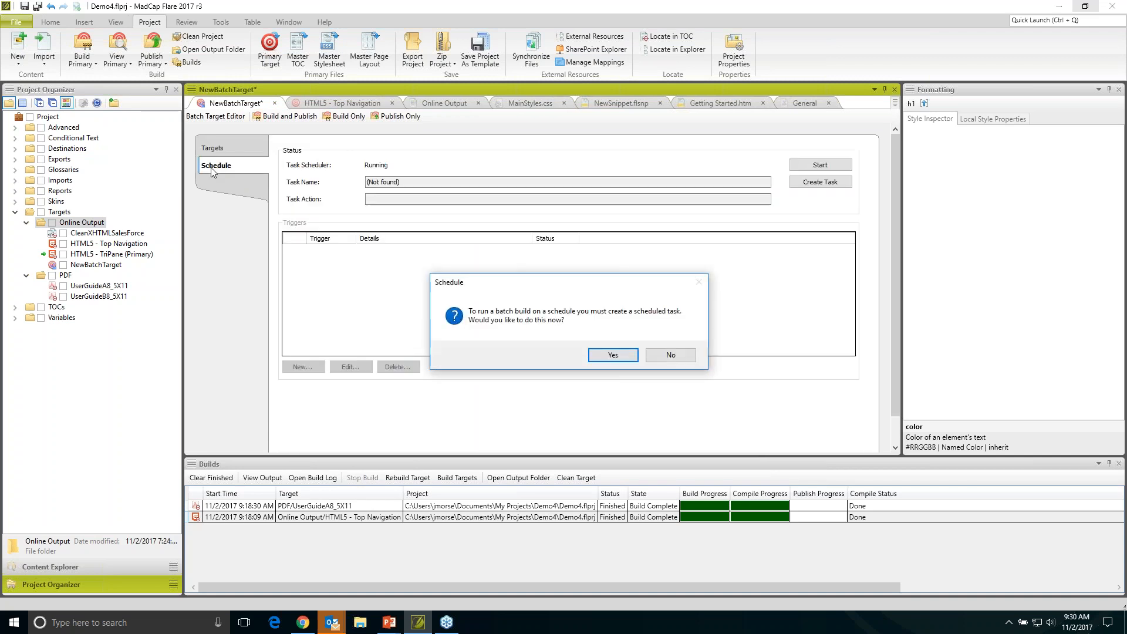
{"action": "left_click", "coordinate": [612, 355]}
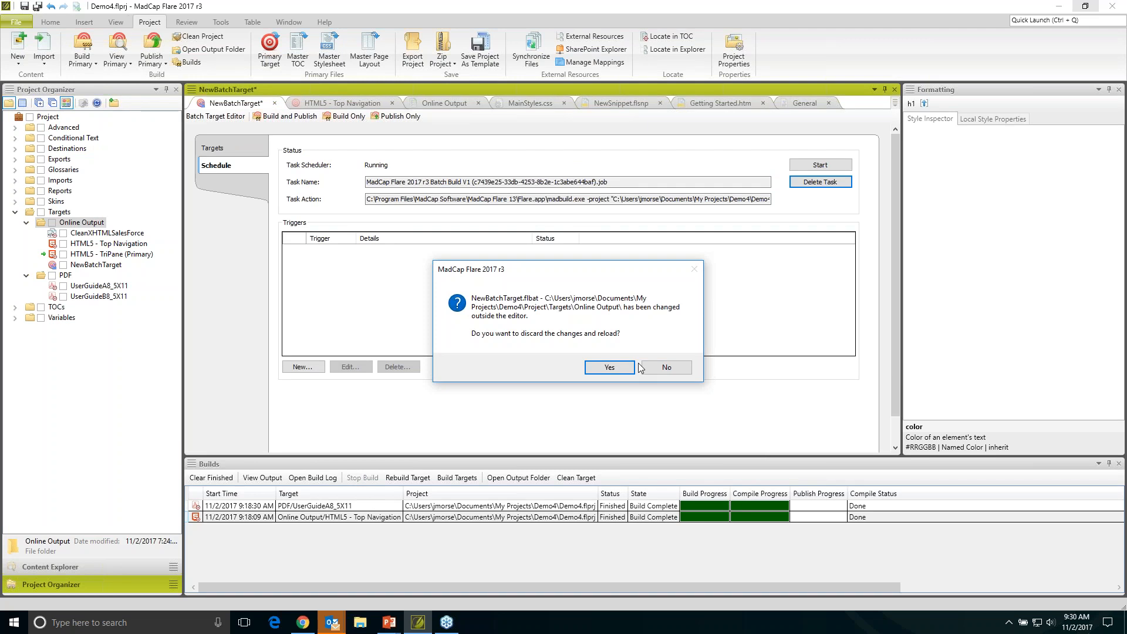
{"action": "left_click", "coordinate": [655, 367]}
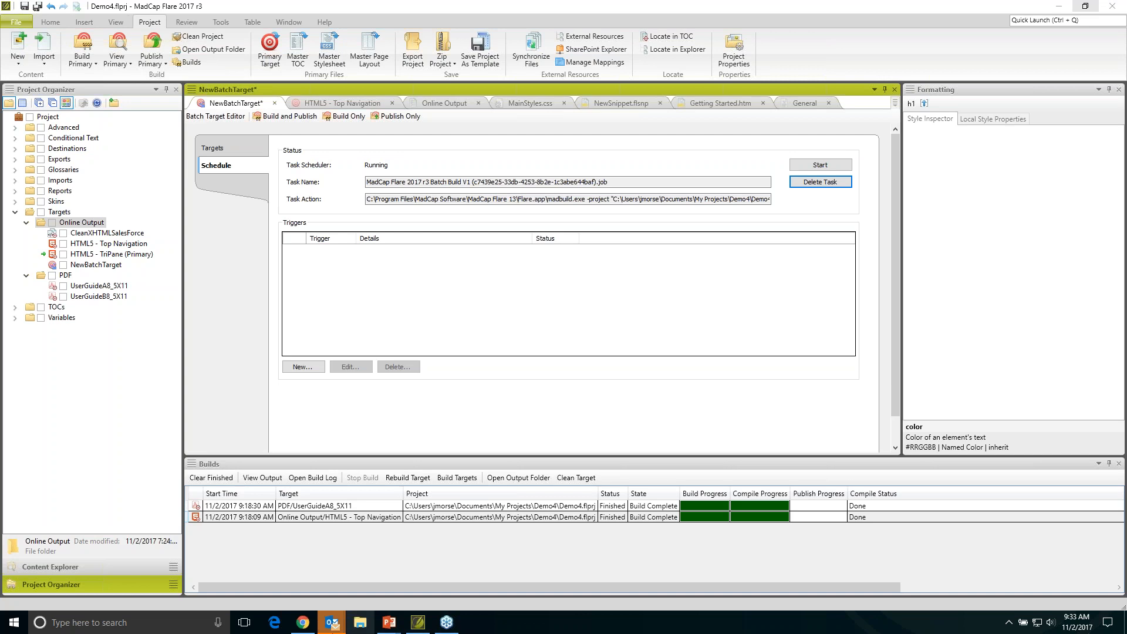
- Switch to Chrome and go to the Links and Footnotes topic in the HTML5 Top Navigation output
{"action": "left_click", "coordinate": [303, 626]}
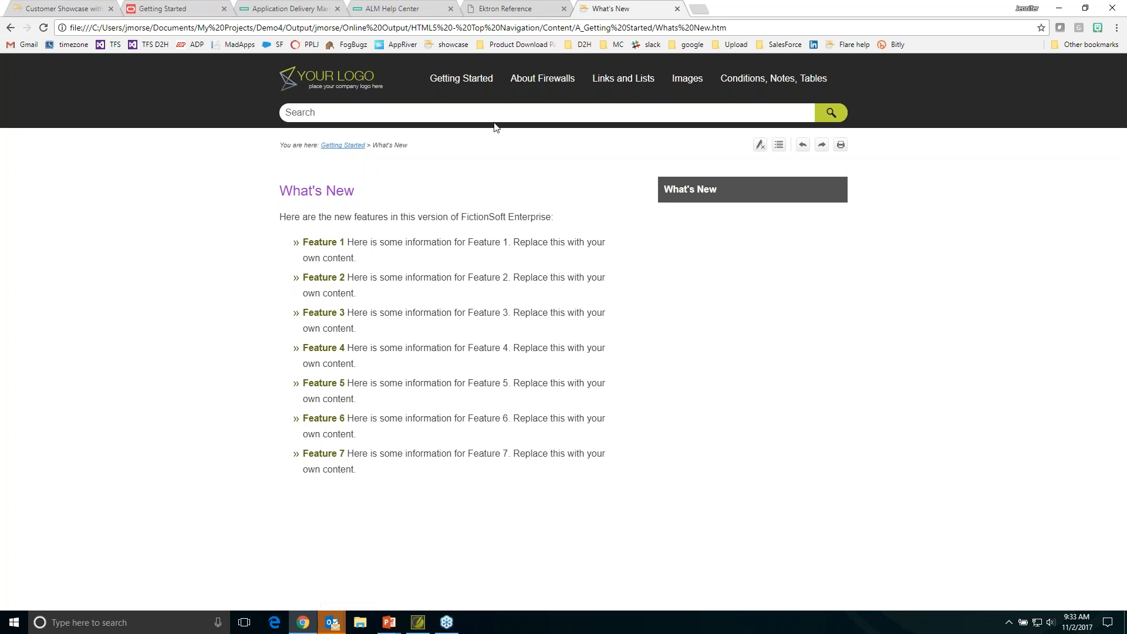
{"action": "mouse_move", "coordinate": [612, 87]}
{"action": "left_click", "coordinate": [613, 117]}
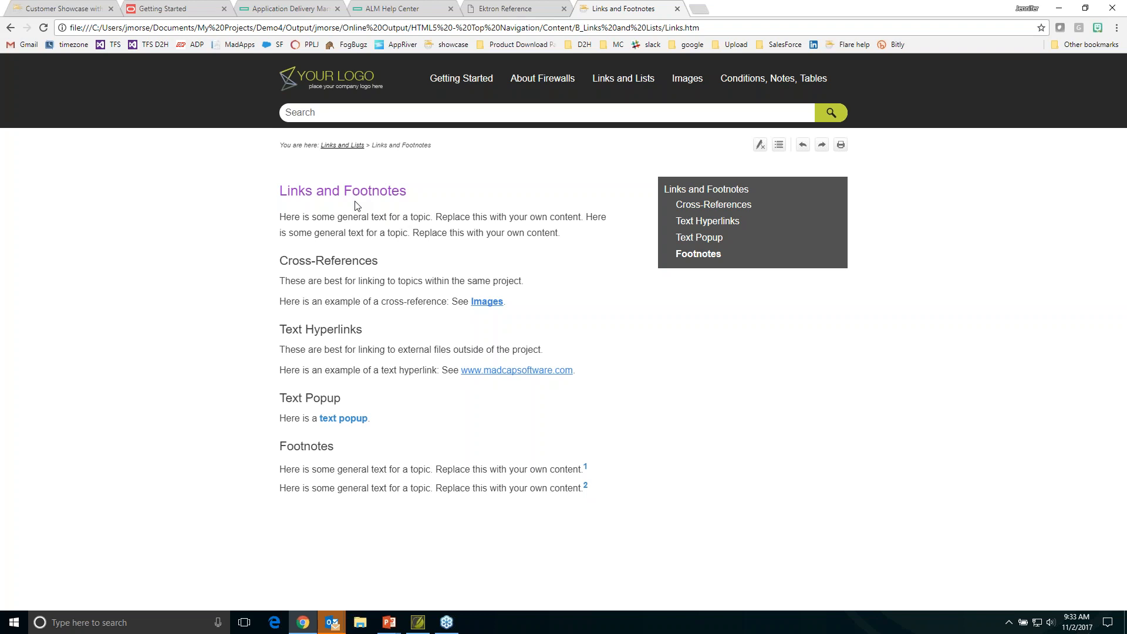
- Search the HTML5 output for "topic"
{"action": "left_click", "coordinate": [331, 112]}
{"action": "type", "text": "topic"}
{"action": "key", "text": "Return"}
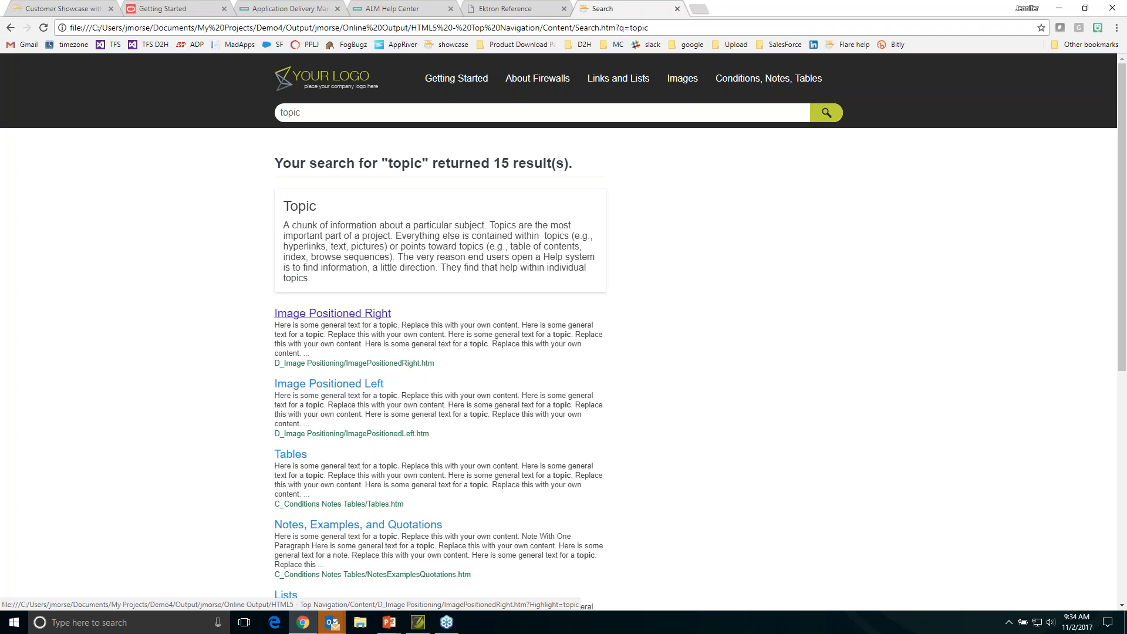
- Replace the search term with "magenta" and run the search in the HTML5 output
{"action": "double_click", "coordinate": [290, 112]}
{"action": "type", "text": "magenta"}
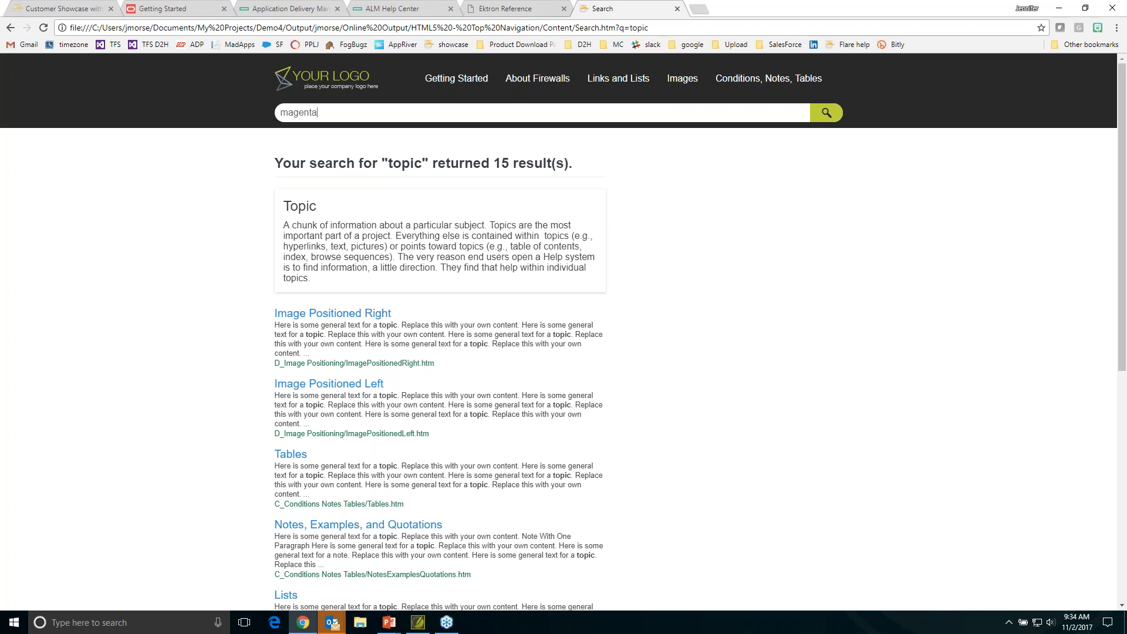
{"action": "key", "text": "Return"}
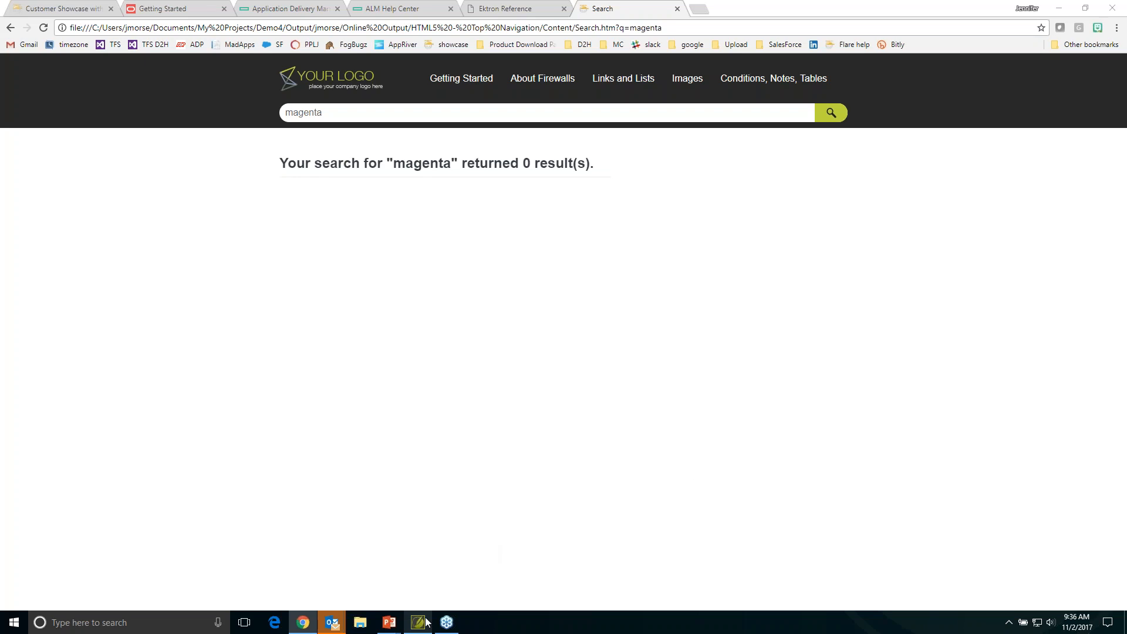
- Switch back to MadCap Flare and open the Whats New.htm topic from the A_Getting Started content folder
{"action": "mouse_move", "coordinate": [427, 623]}
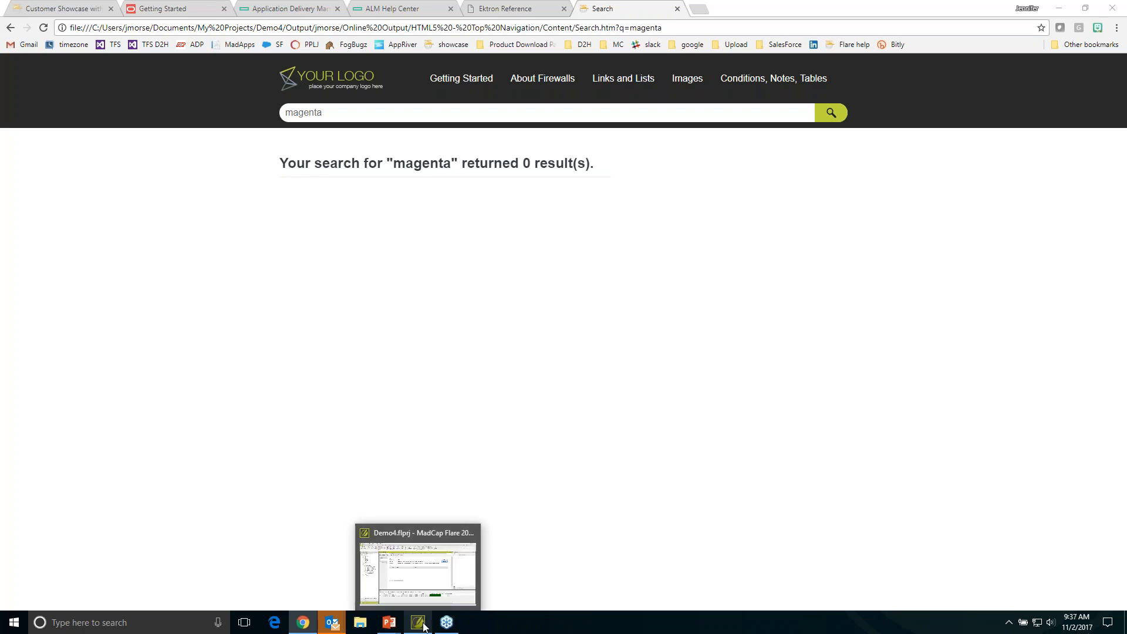
{"action": "left_click", "coordinate": [425, 627]}
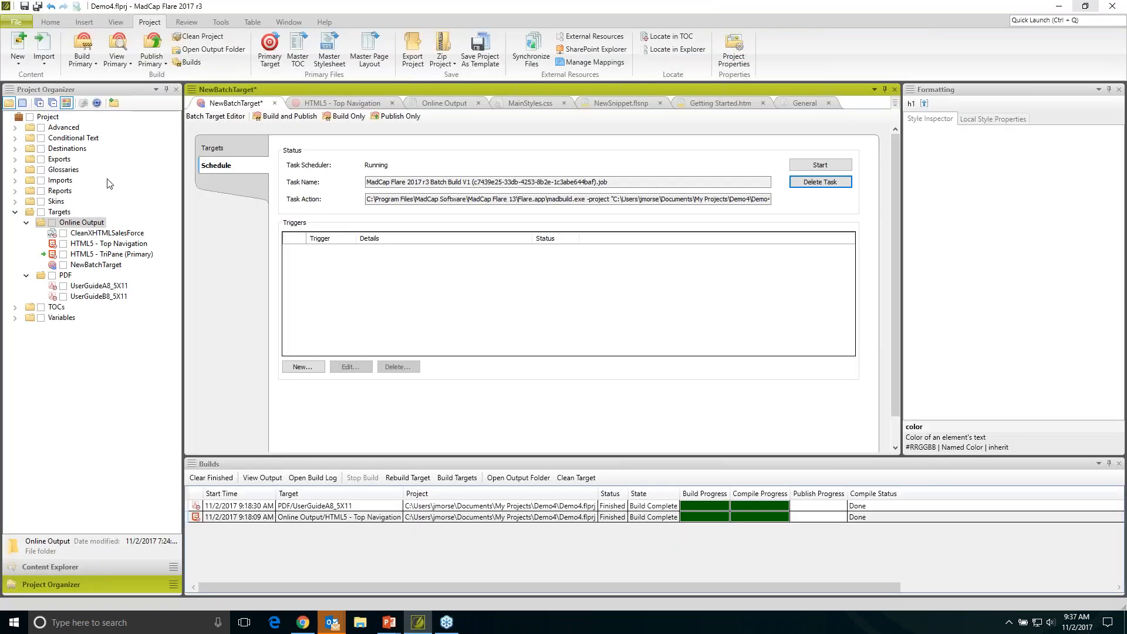
{"action": "left_click", "coordinate": [56, 567]}
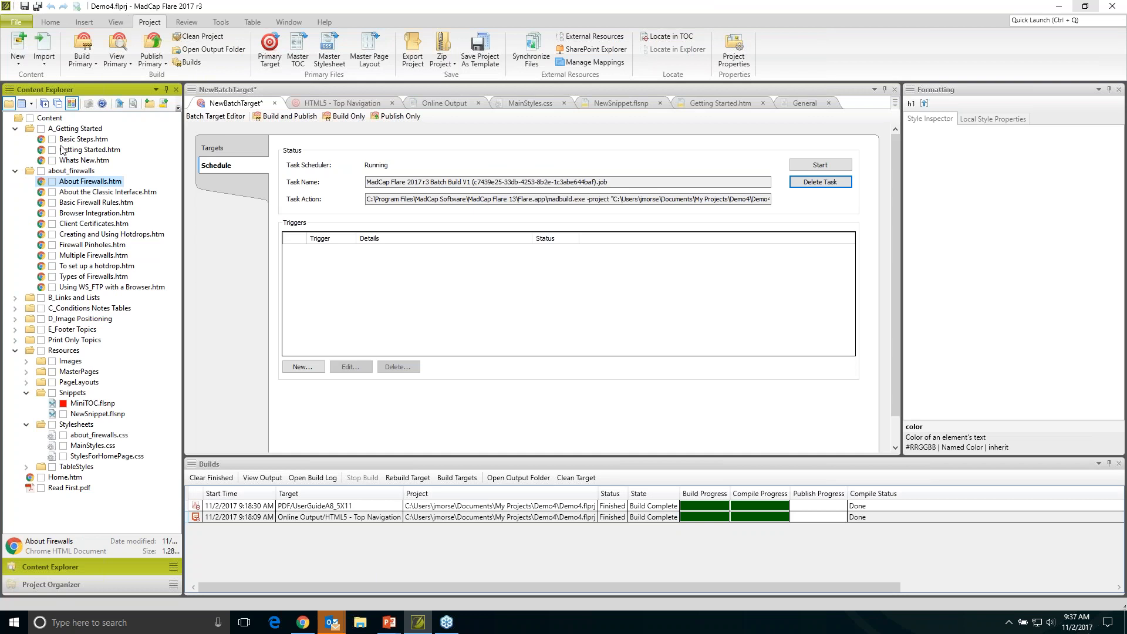
{"action": "double_click", "coordinate": [88, 161]}
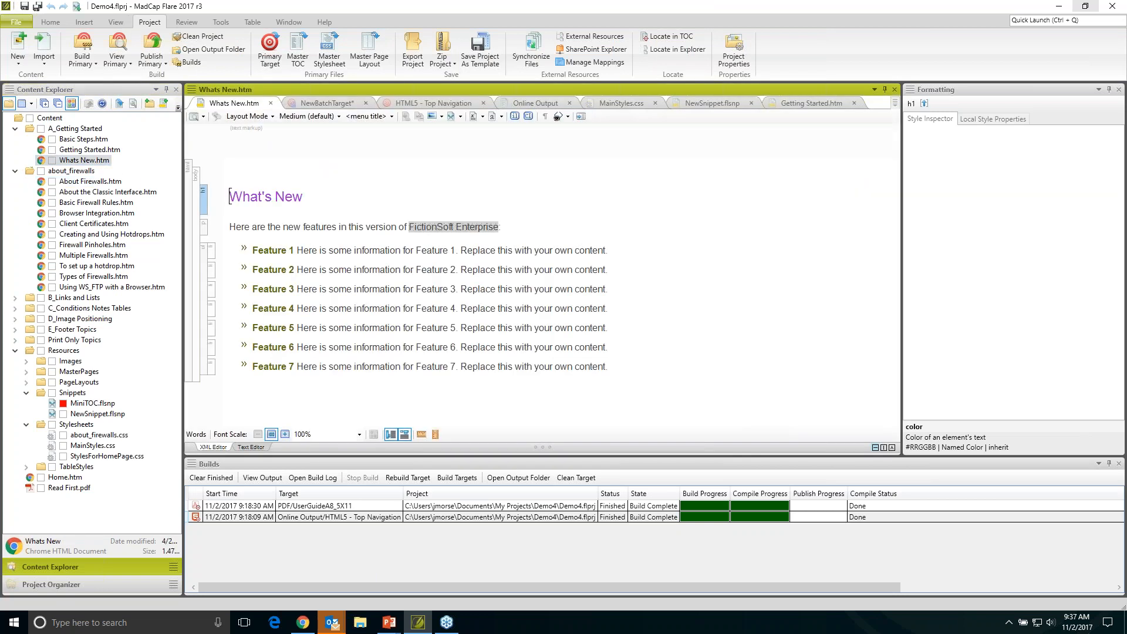
- Replace all text below the What's New heading with the presenter's e-mail address and full name on separate lines
{"action": "left_click_drag", "start_coordinate": [230, 227], "coordinate": [671, 389]}
{"action": "key", "text": "Delete"}
{"action": "key", "text": "Return"}
{"action": "key", "text": "Return"}
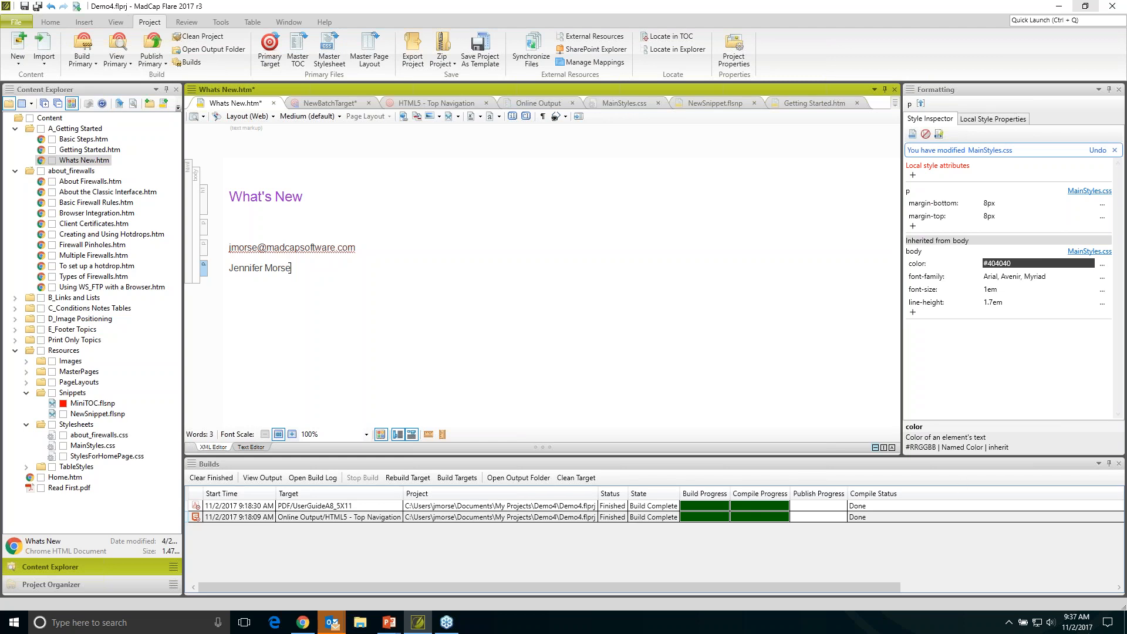
- Switch to Chrome's Customer Showcase page, go to the MadCap Flare free trial page and view its request form
{"action": "left_click", "coordinate": [303, 622]}
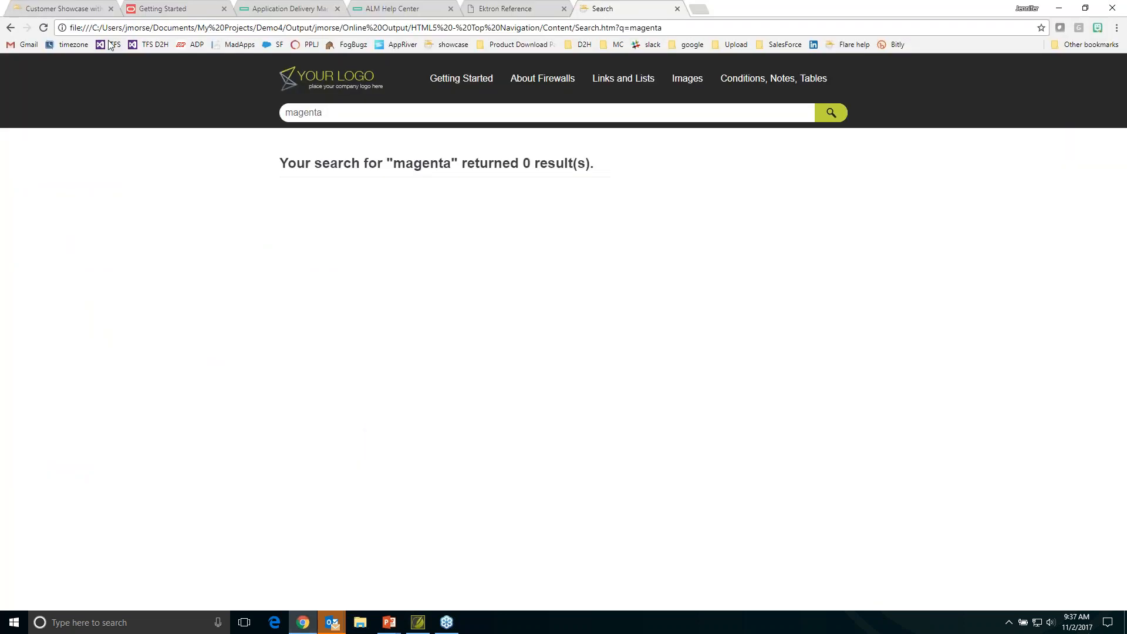
{"action": "left_click", "coordinate": [70, 10]}
{"action": "scroll", "coordinate": [252, 83], "scroll_direction": "up", "scroll_amount": 20}
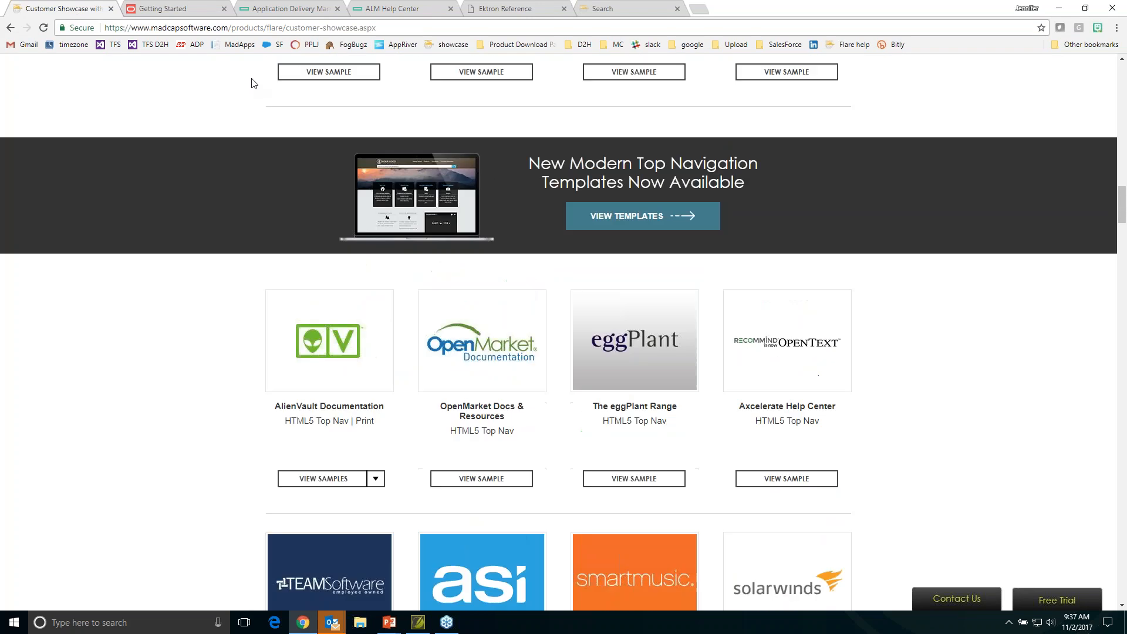
{"action": "scroll", "coordinate": [252, 83], "scroll_direction": "up", "scroll_amount": 1}
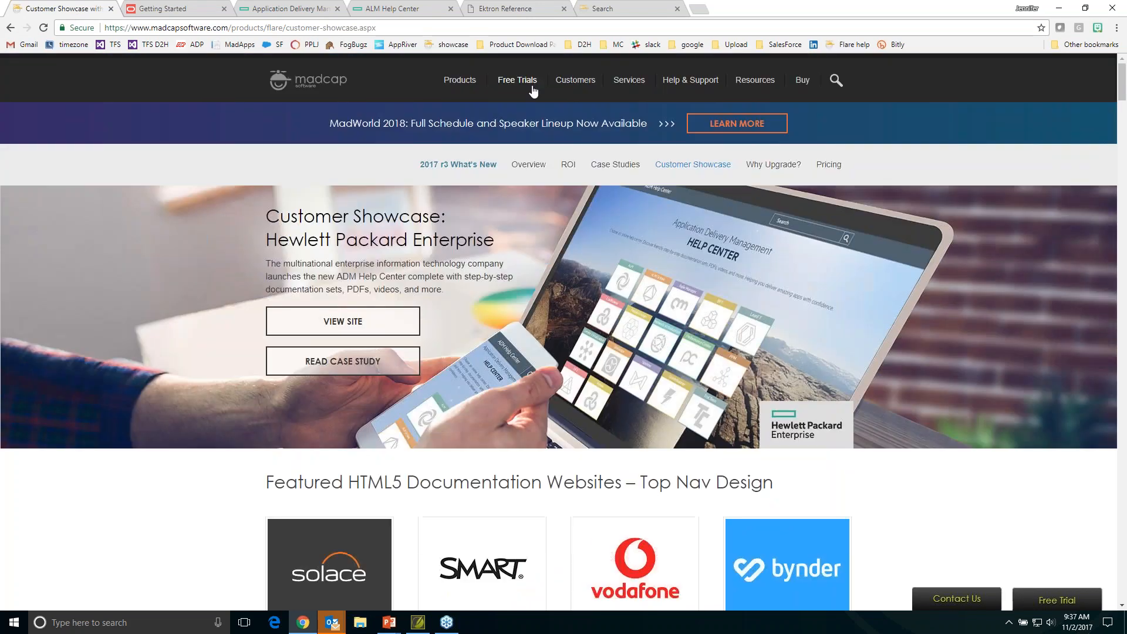
{"action": "mouse_move", "coordinate": [517, 81]}
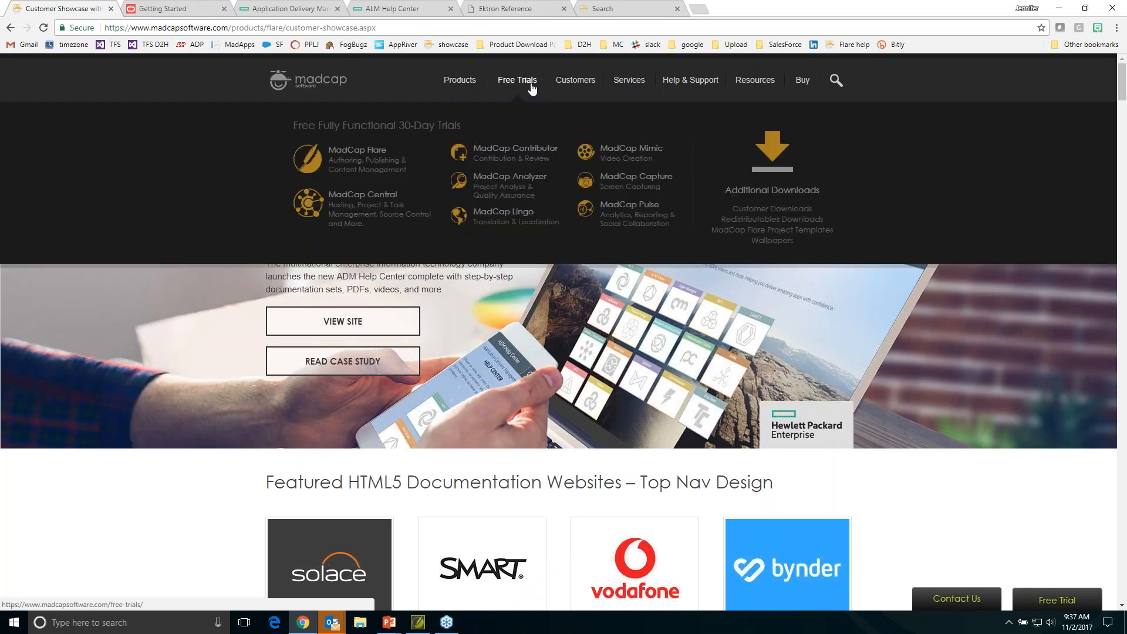
{"action": "left_click", "coordinate": [369, 153]}
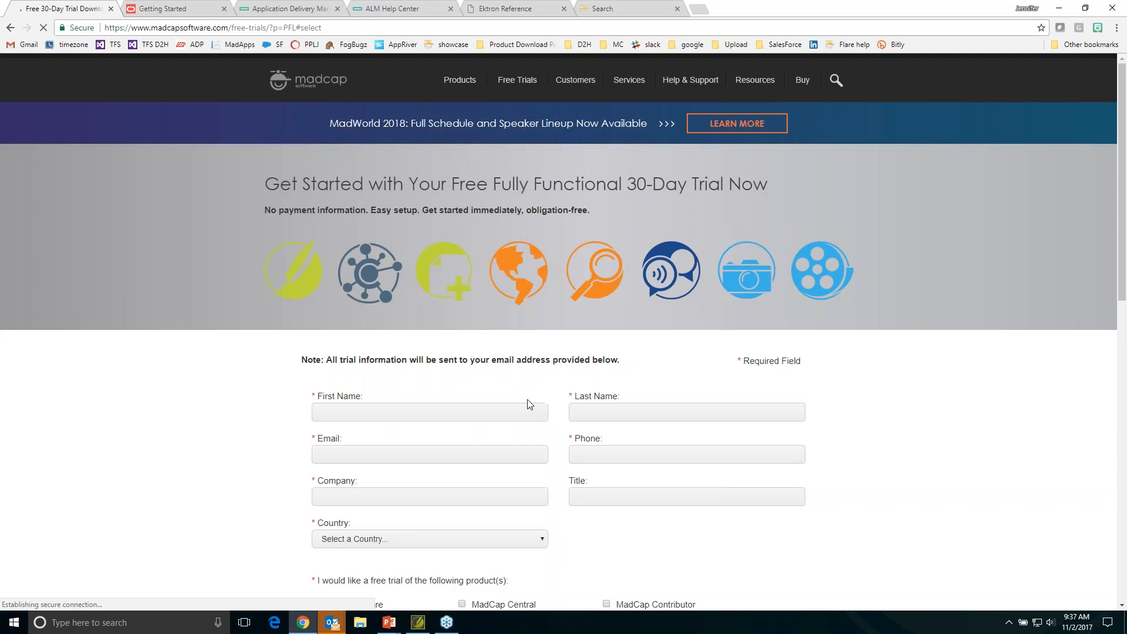
{"action": "scroll", "coordinate": [527, 402], "scroll_direction": "down", "scroll_amount": 5}
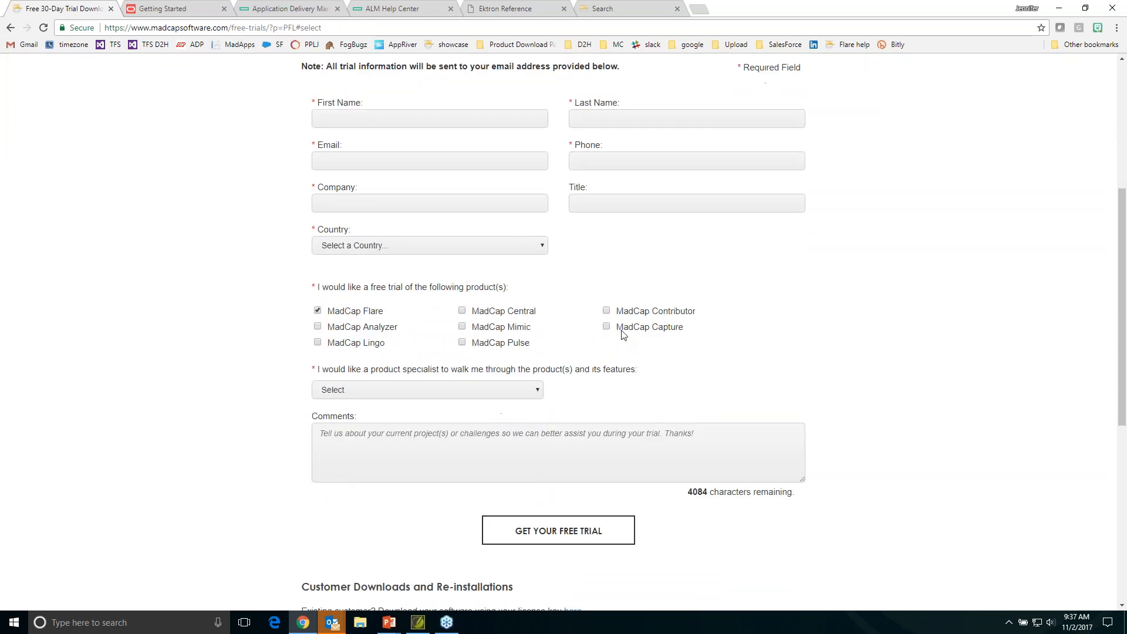